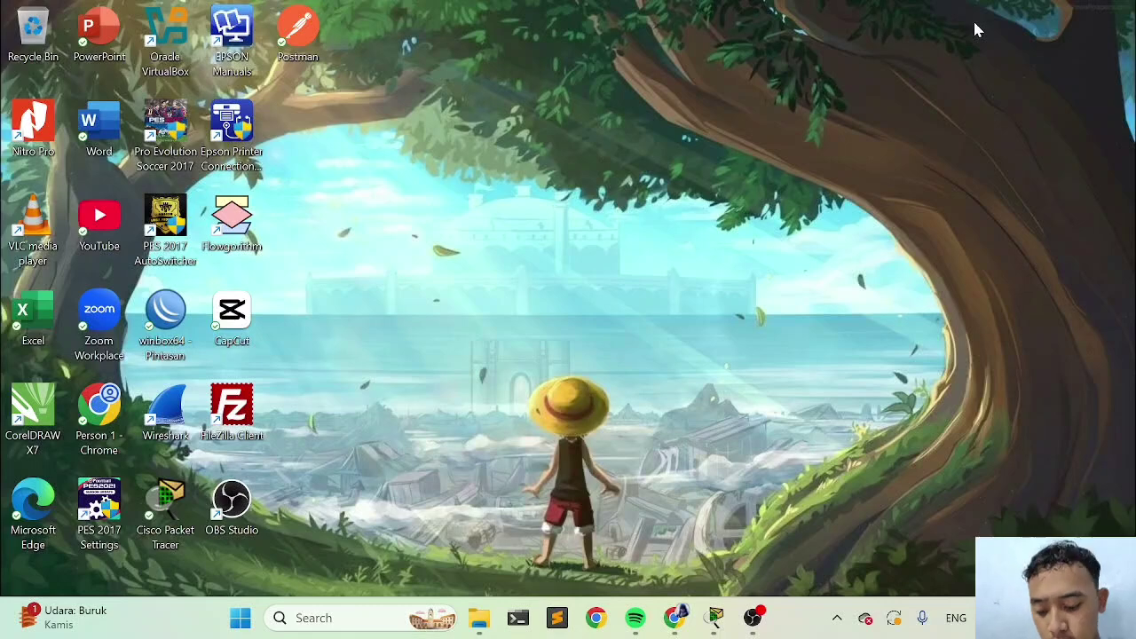
Switch to Cisco Packet Tracer and read the activity's addressing table, objectives and Part 1 subnetting requirements.
{"action": "left_click", "coordinate": [715, 618]}
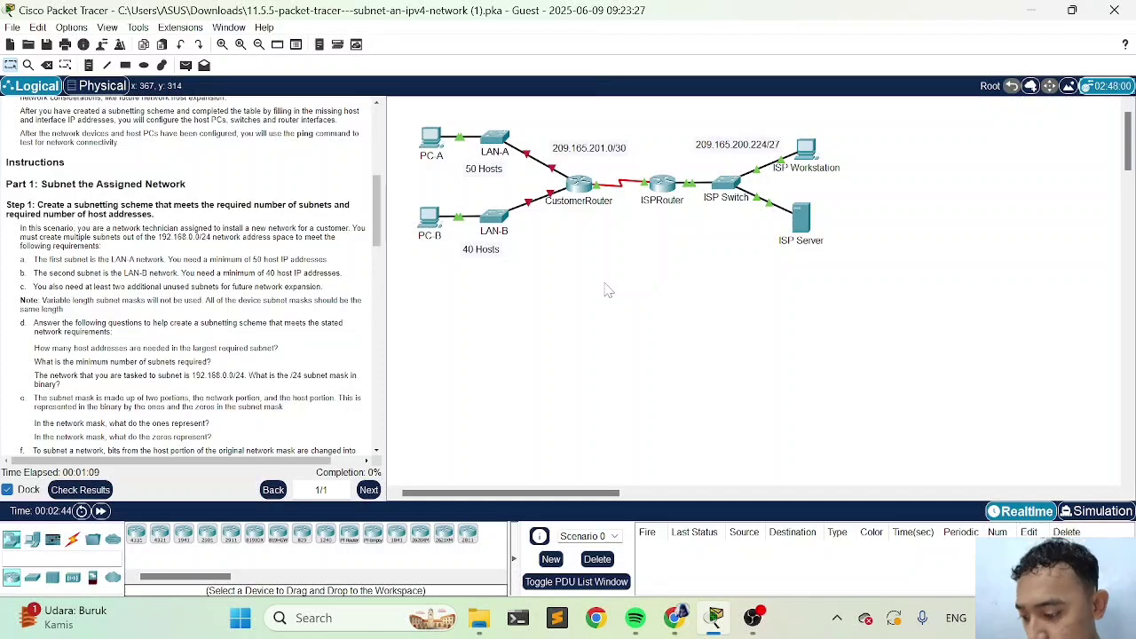
{"action": "scroll", "coordinate": [191, 276], "scroll_direction": "up", "scroll_amount": 5}
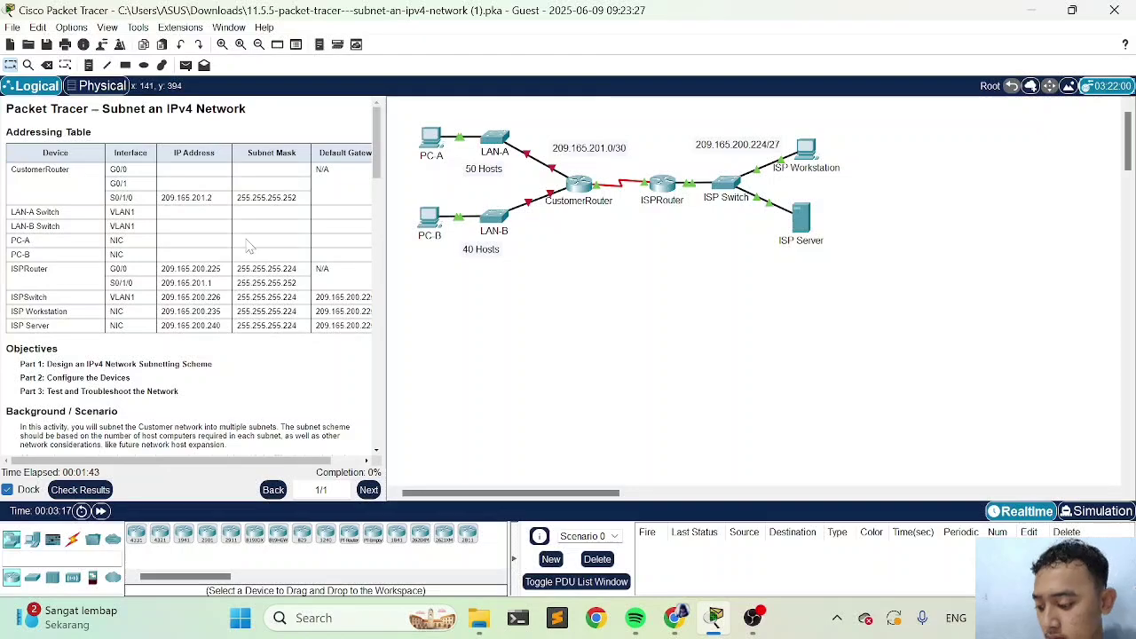
{"action": "scroll", "coordinate": [189, 275], "scroll_direction": "down", "scroll_amount": 5}
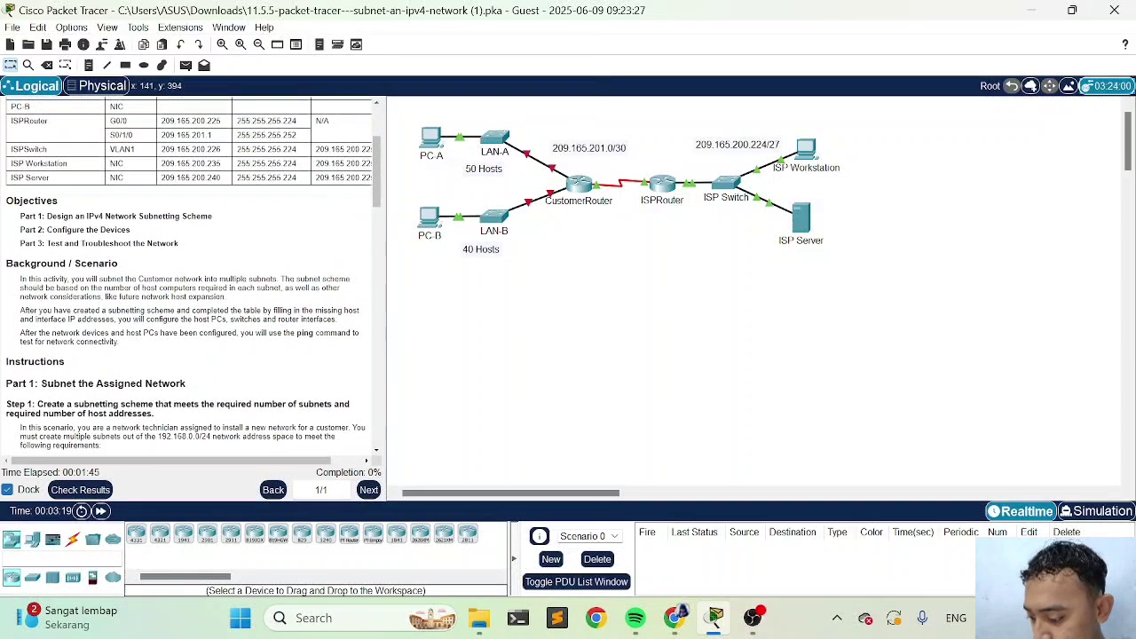
{"action": "scroll", "coordinate": [189, 276], "scroll_direction": "down", "scroll_amount": 3}
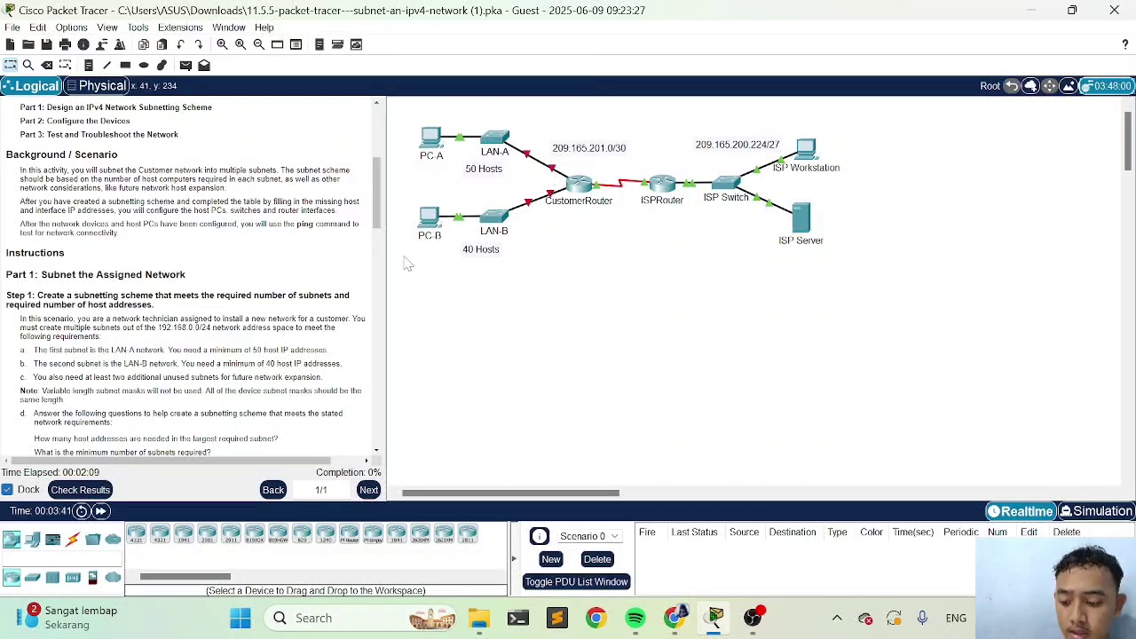
{"action": "scroll", "coordinate": [178, 195], "scroll_direction": "up", "scroll_amount": 5}
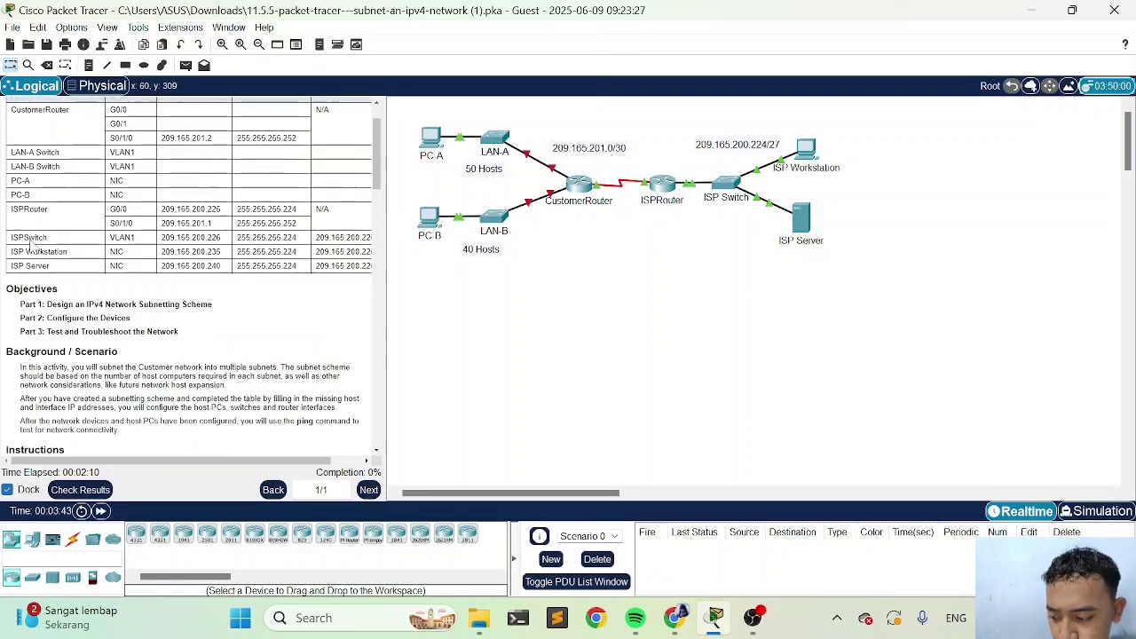
{"action": "scroll", "coordinate": [198, 181], "scroll_direction": "up", "scroll_amount": 1}
{"action": "right_click", "coordinate": [198, 181]}
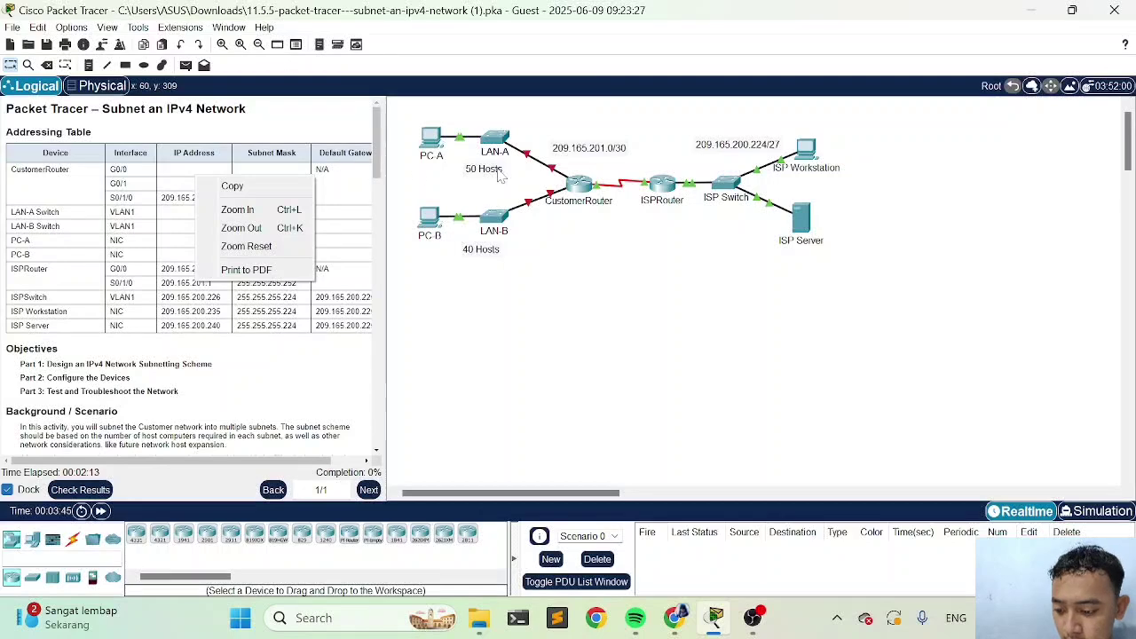
{"action": "left_click", "coordinate": [211, 442]}
{"action": "scroll", "coordinate": [193, 284], "scroll_direction": "down", "scroll_amount": 5}
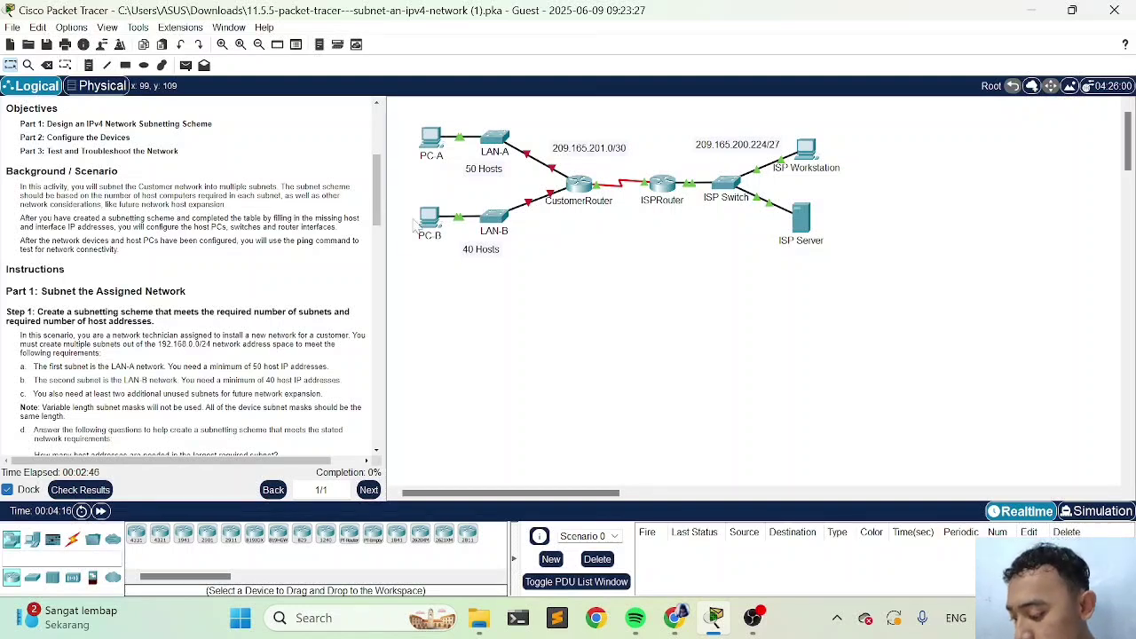
Check the activity results and review the assessment items for CustomerRouter, the LAN switches and the PCs.
{"action": "left_click", "coordinate": [102, 489]}
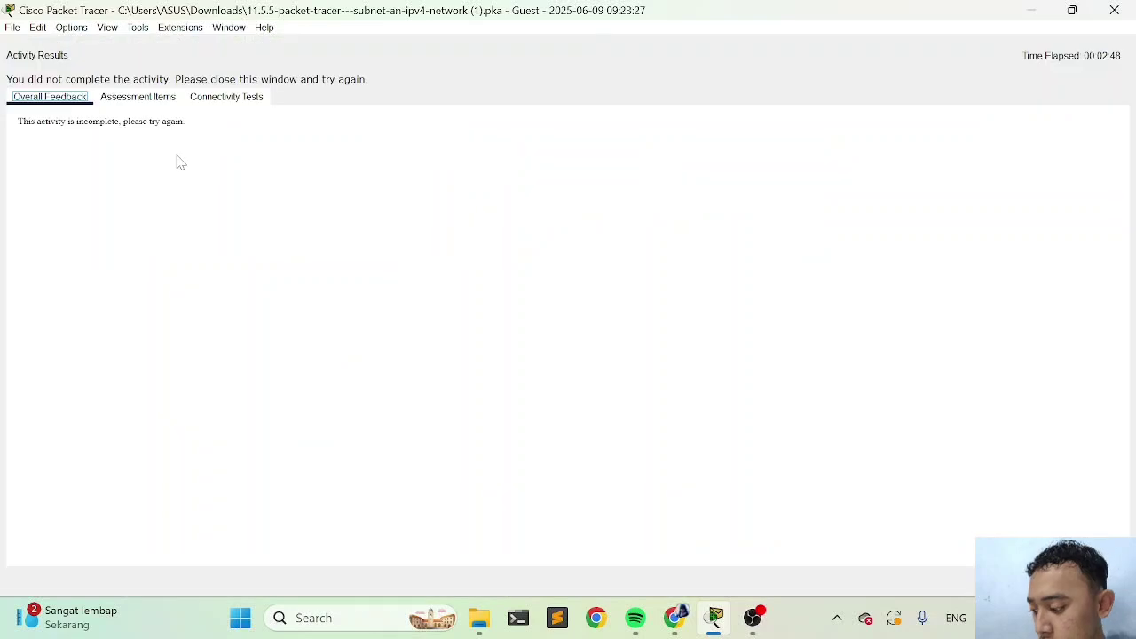
{"action": "left_click", "coordinate": [140, 99]}
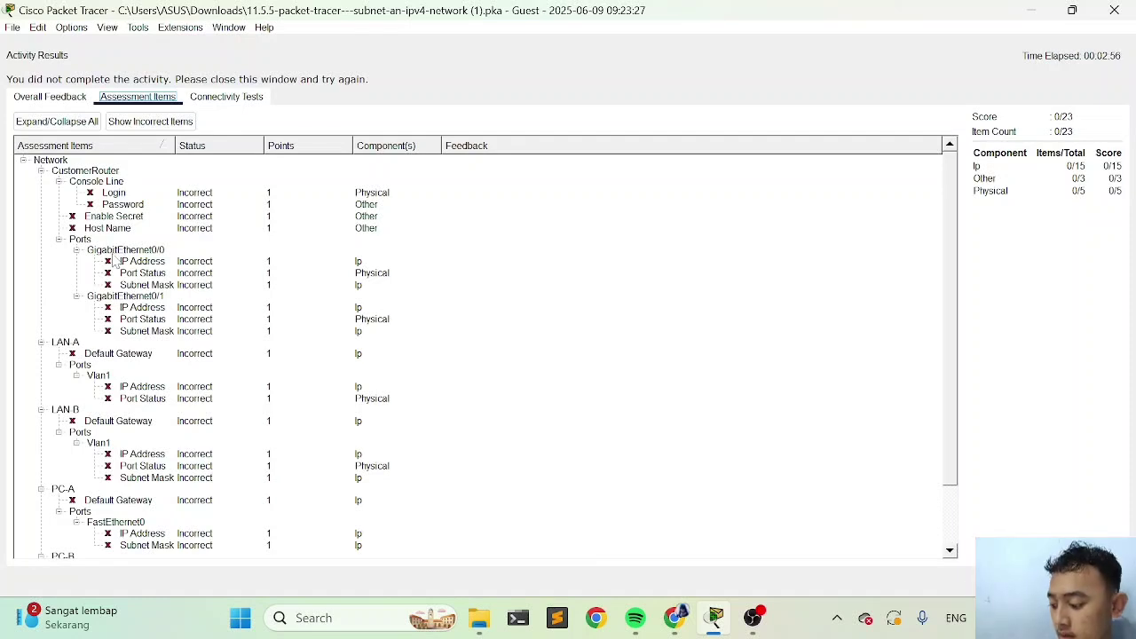
{"action": "scroll", "coordinate": [93, 345], "scroll_direction": "down", "scroll_amount": 1}
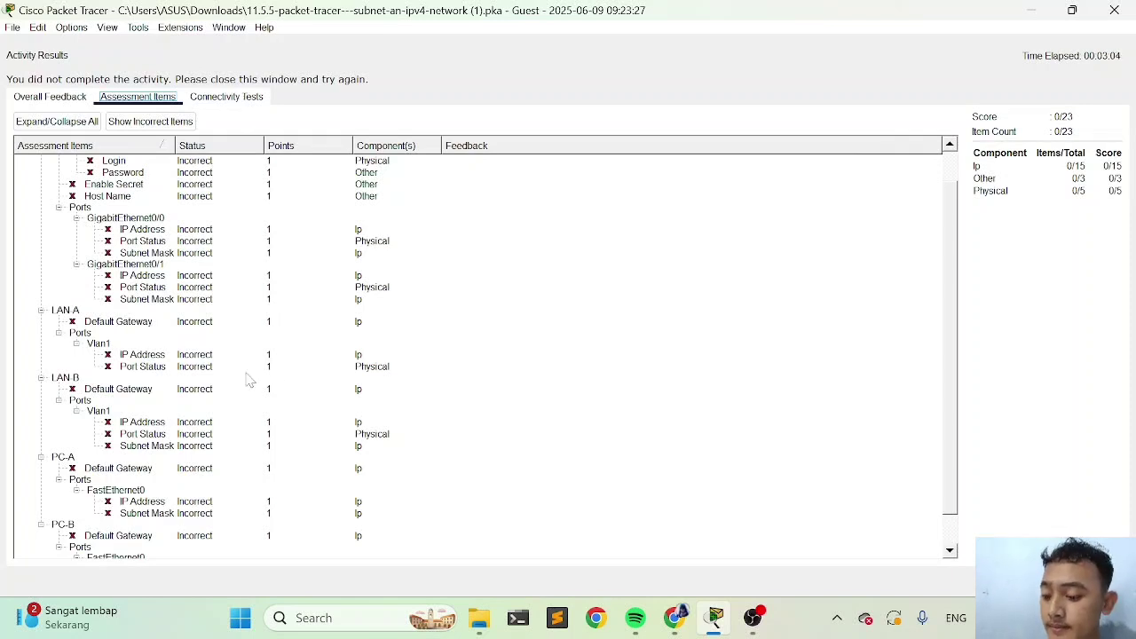
{"action": "left_click", "coordinate": [1100, 581]}
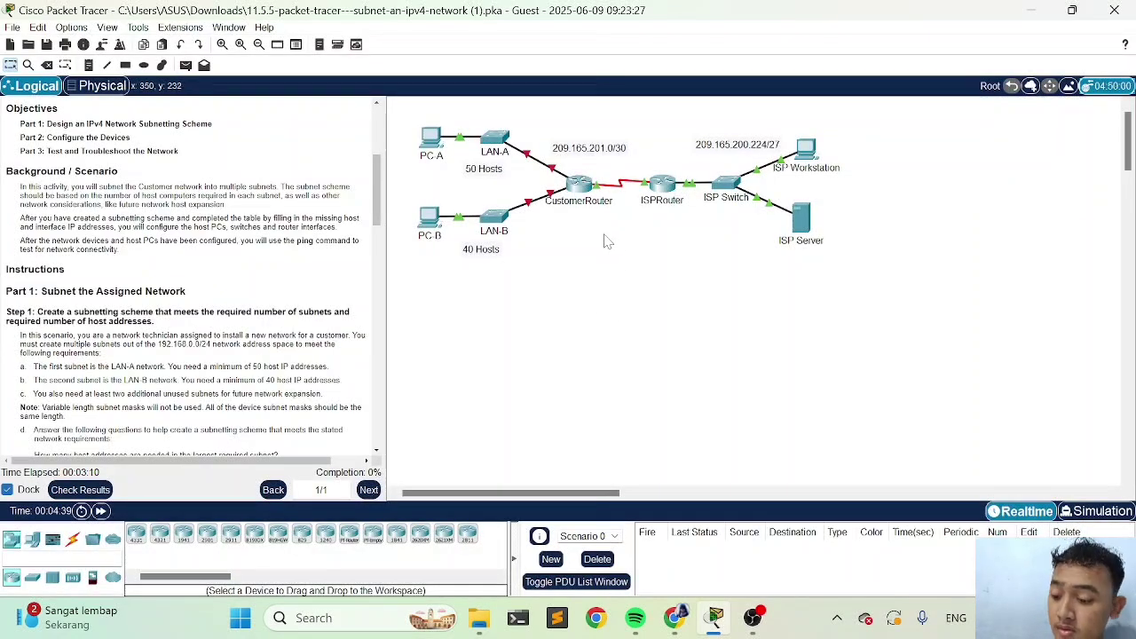
{"action": "scroll", "coordinate": [301, 195], "scroll_direction": "up", "scroll_amount": 5}
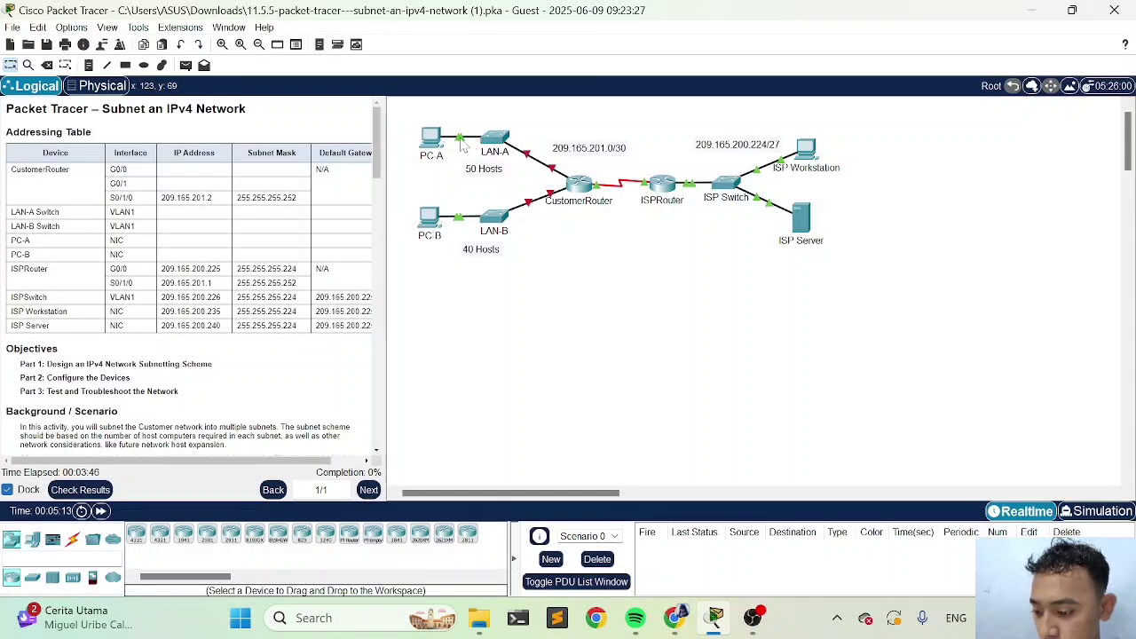
Open the command line of CustomerRouter and enter privileged EXEC mode with enable.
{"action": "left_click", "coordinate": [579, 184]}
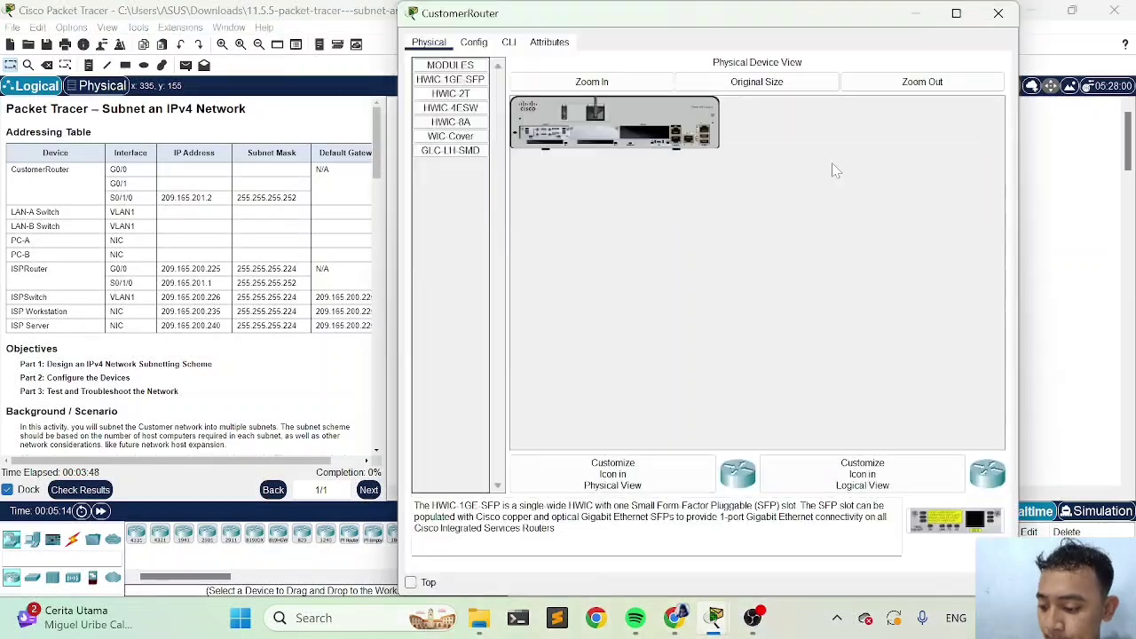
{"action": "left_click", "coordinate": [999, 12]}
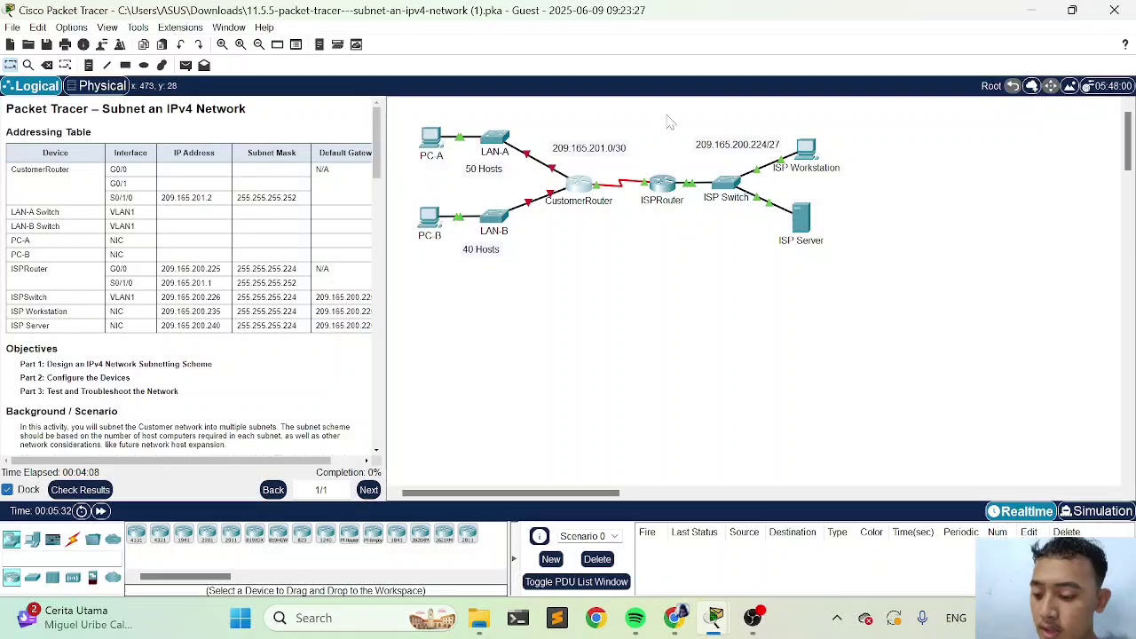
{"action": "left_click", "coordinate": [584, 189]}
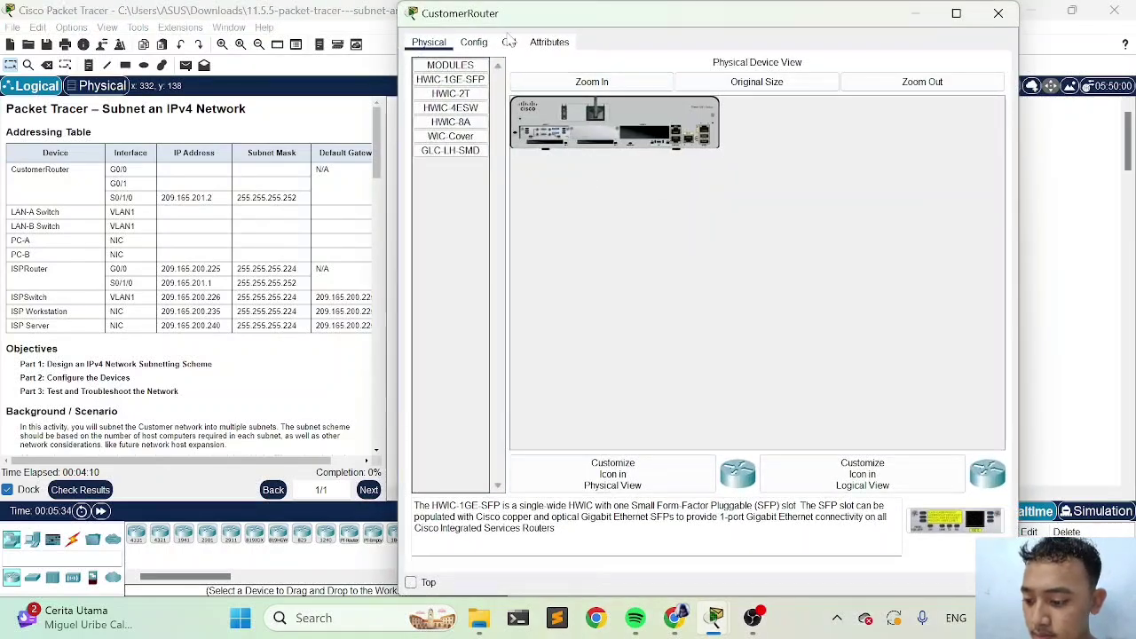
{"action": "left_click", "coordinate": [509, 42]}
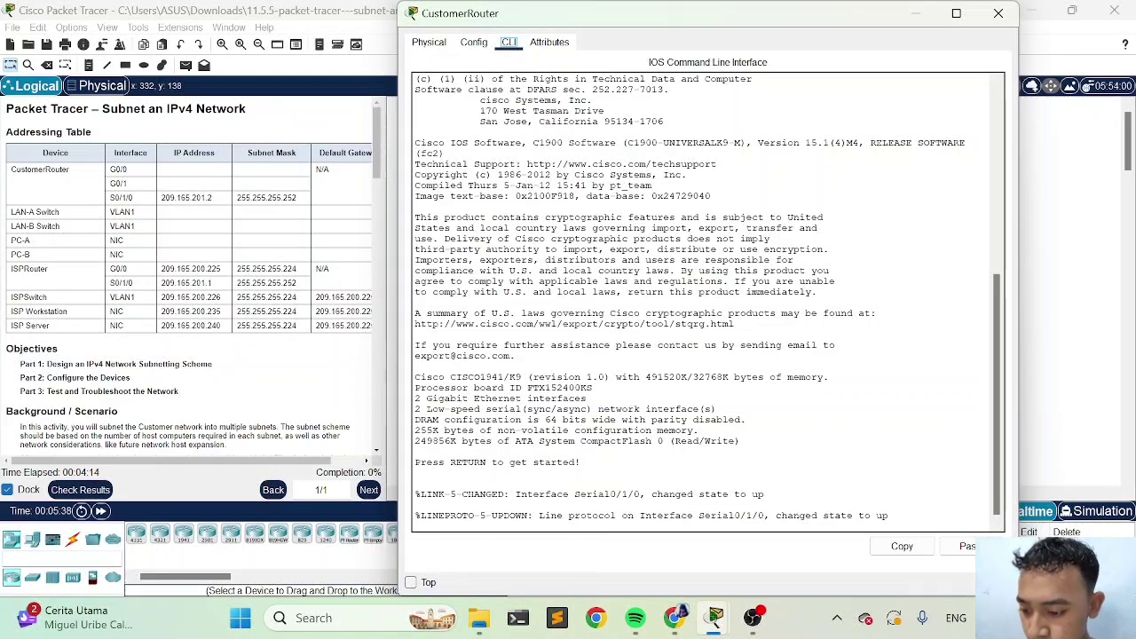
{"action": "left_click", "coordinate": [415, 303]}
{"action": "key", "text": "Return"}
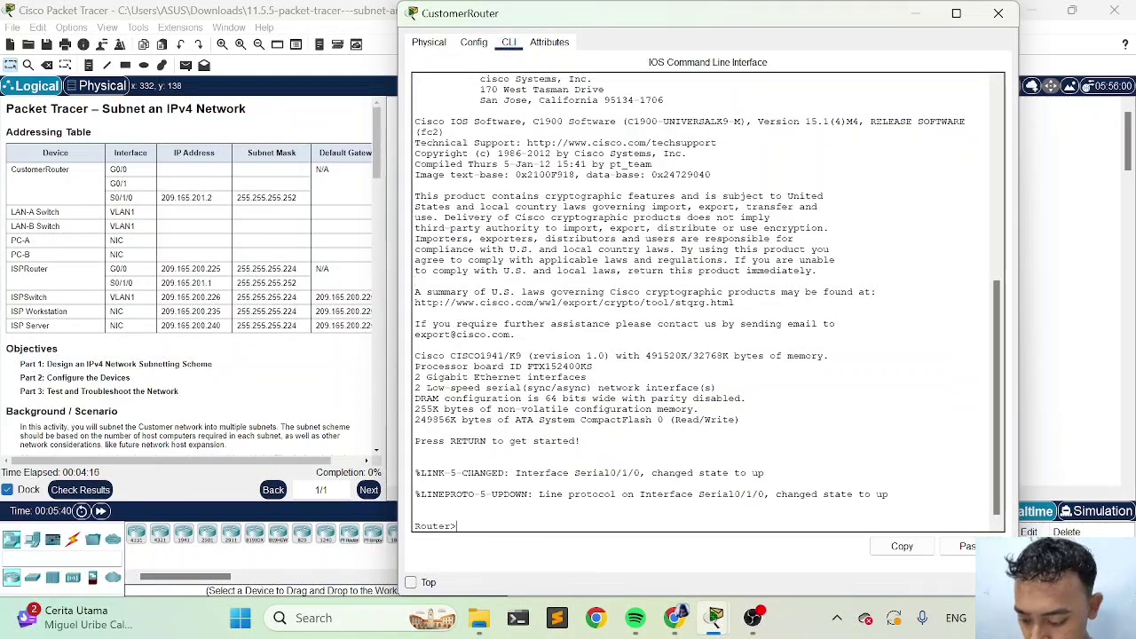
{"action": "type", "text": "enable"}
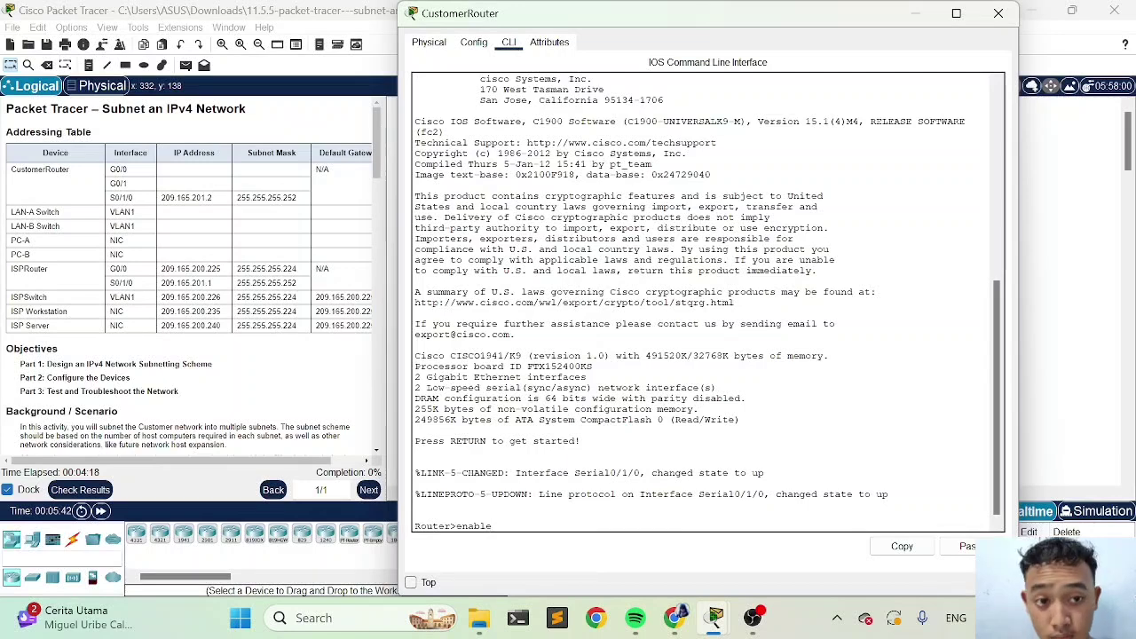
{"action": "key", "text": "Return"}
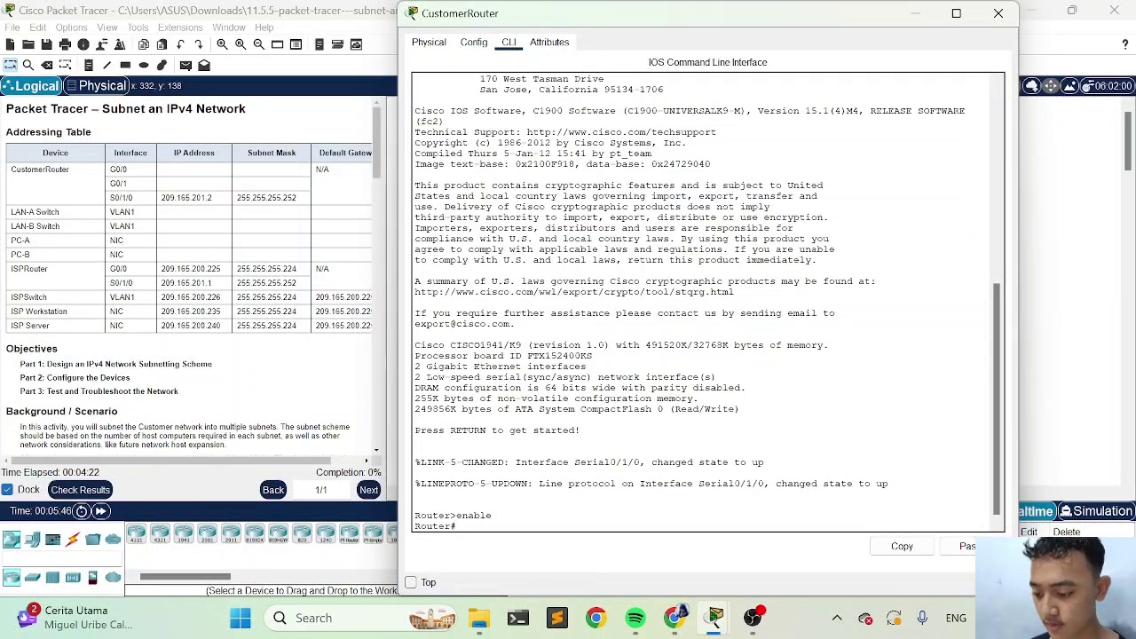
Enter global configuration mode on CustomerRouter with configure terminal.
{"action": "type", "text": "inter"}
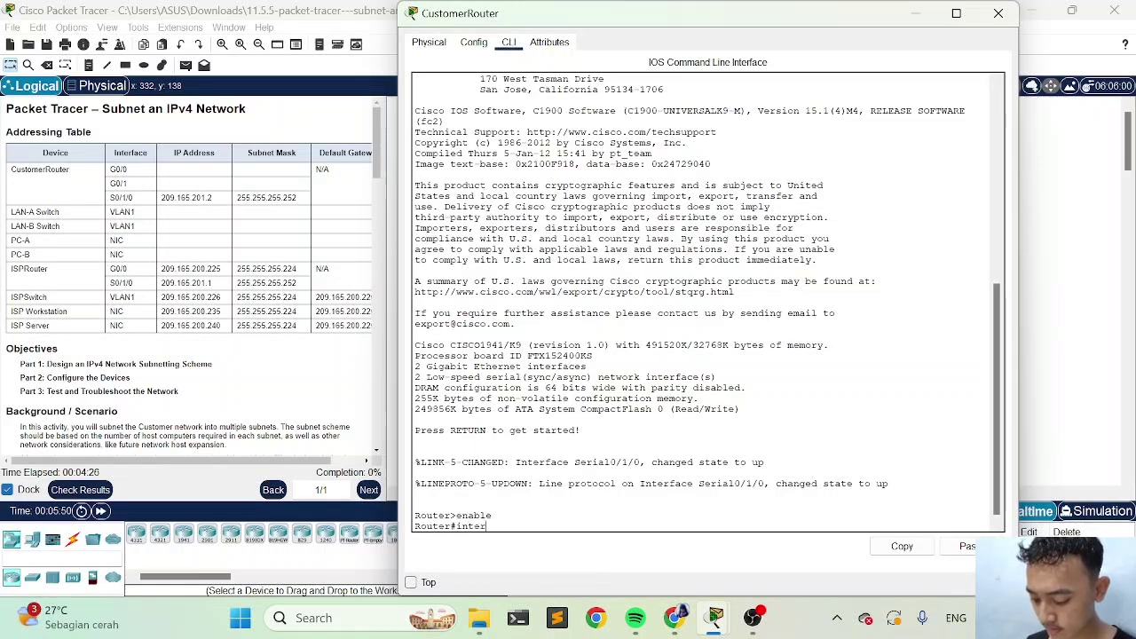
{"action": "key", "text": "BackSpace"}
{"action": "key", "text": "BackSpace"}
{"action": "key", "text": "BackSpace"}
{"action": "key", "text": "BackSpace"}
{"action": "key", "text": "BackSpace"}
{"action": "type", "text": "con"}
{"action": "key", "text": "Tab"}
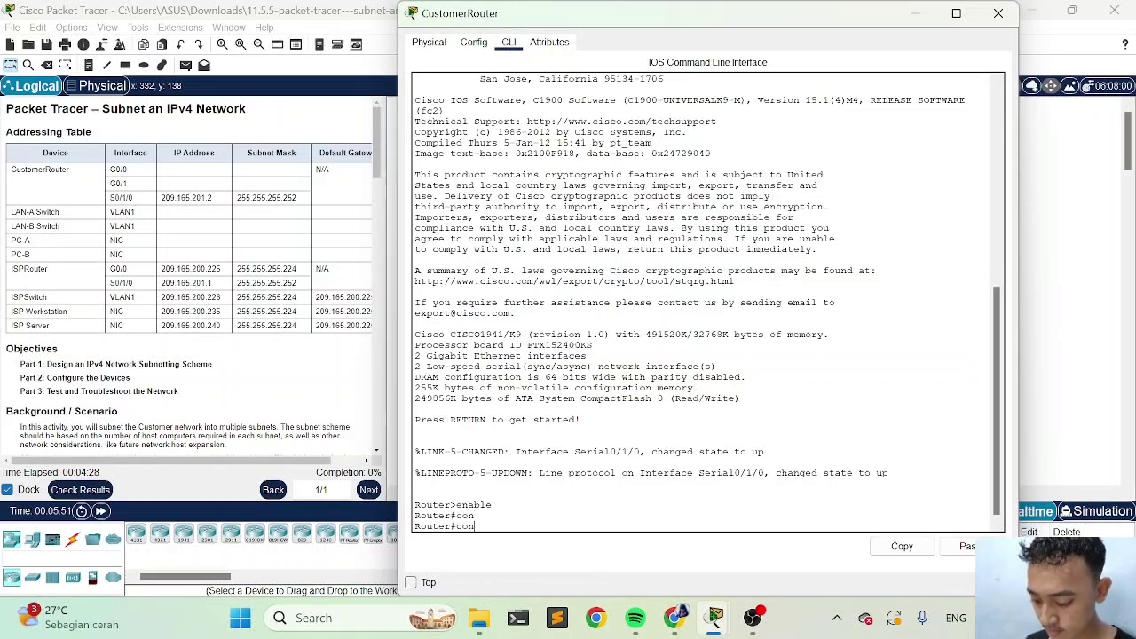
{"action": "type", "text": "f"}
{"action": "key", "text": "Tab"}
{"action": "type", "text": "ter"}
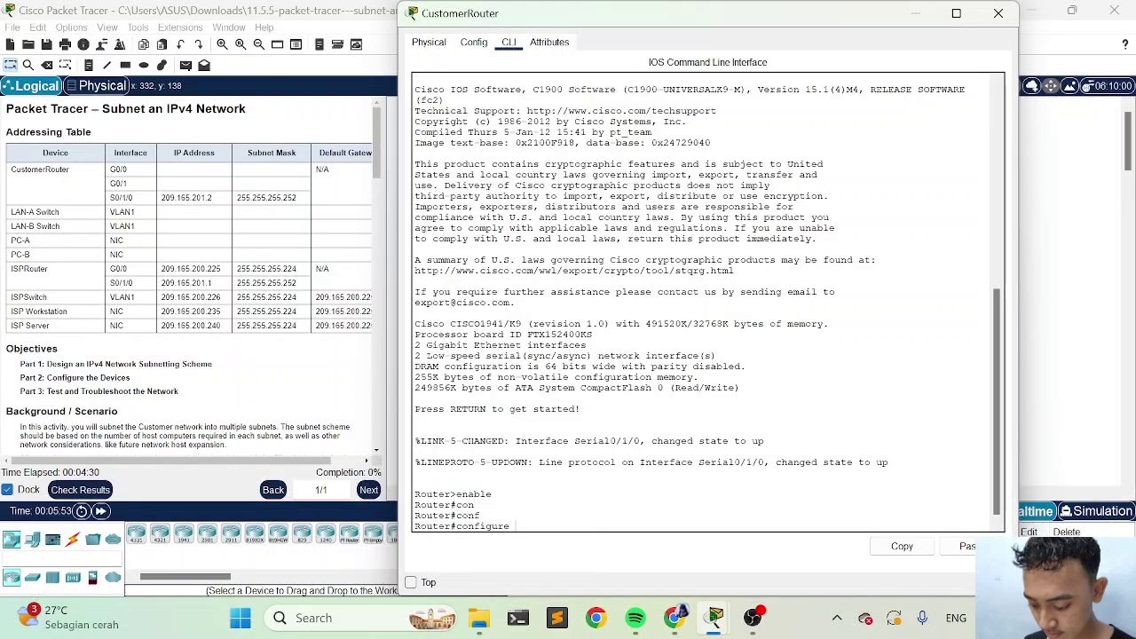
{"action": "key", "text": "Tab"}
{"action": "key", "text": "Return"}
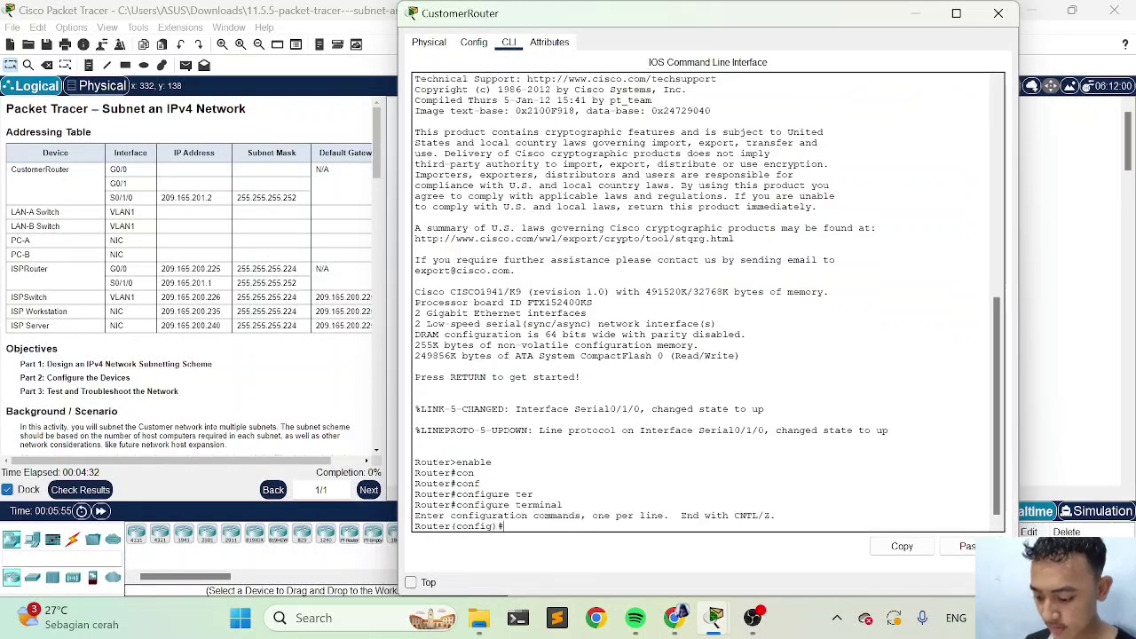
Check the activity results again for the assessment items required on CustomerRouter.
{"action": "left_click", "coordinate": [90, 493]}
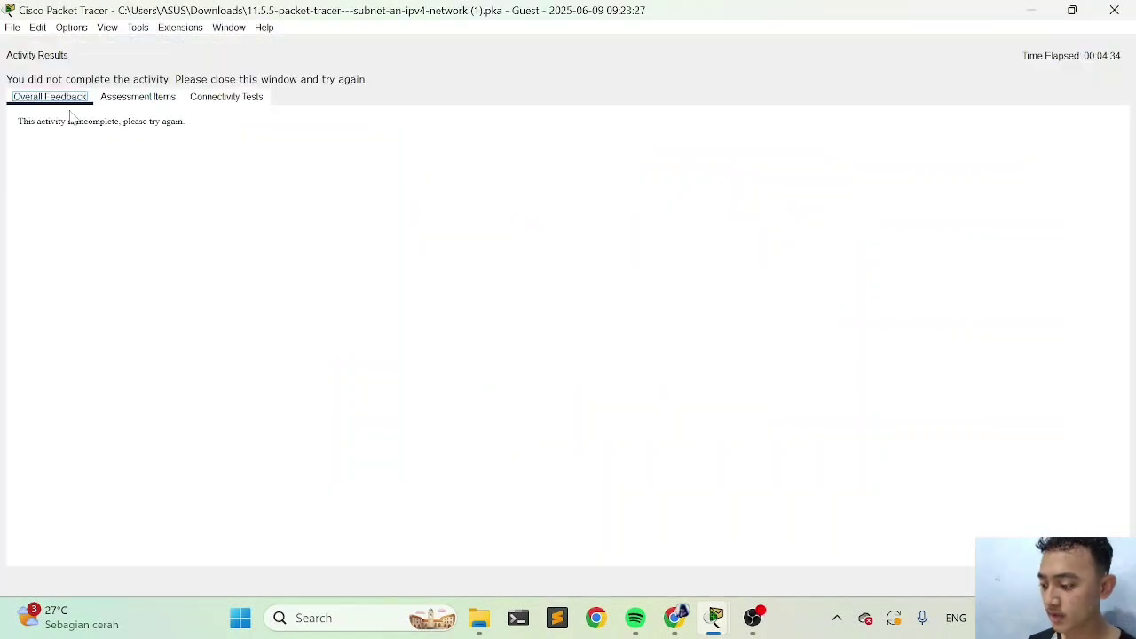
{"action": "left_click", "coordinate": [116, 98]}
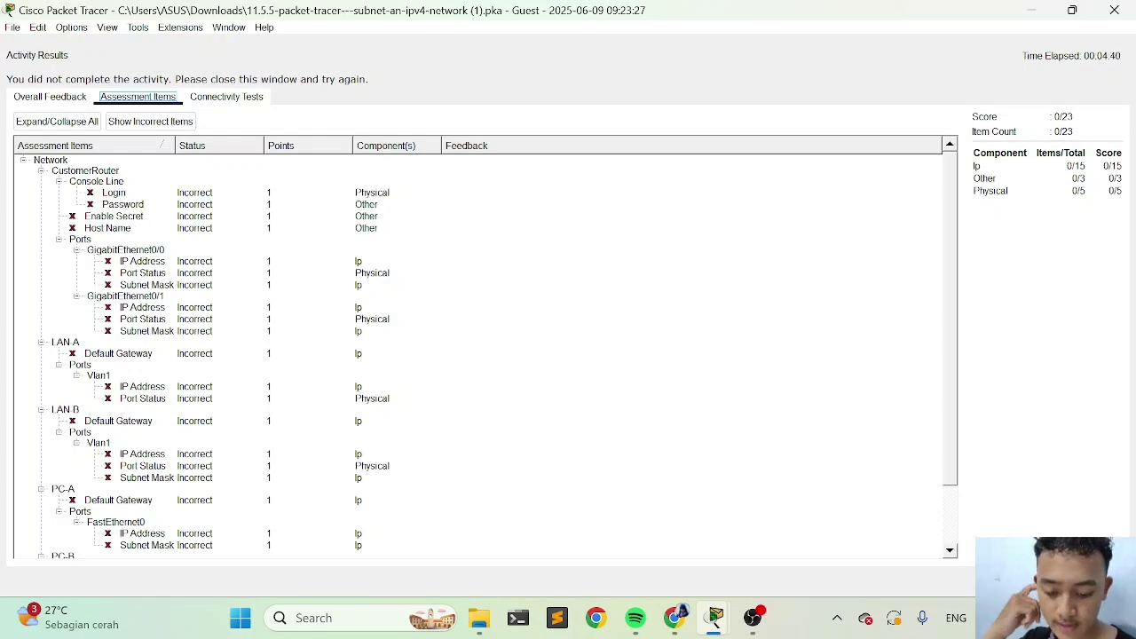
{"action": "left_click", "coordinate": [1098, 582]}
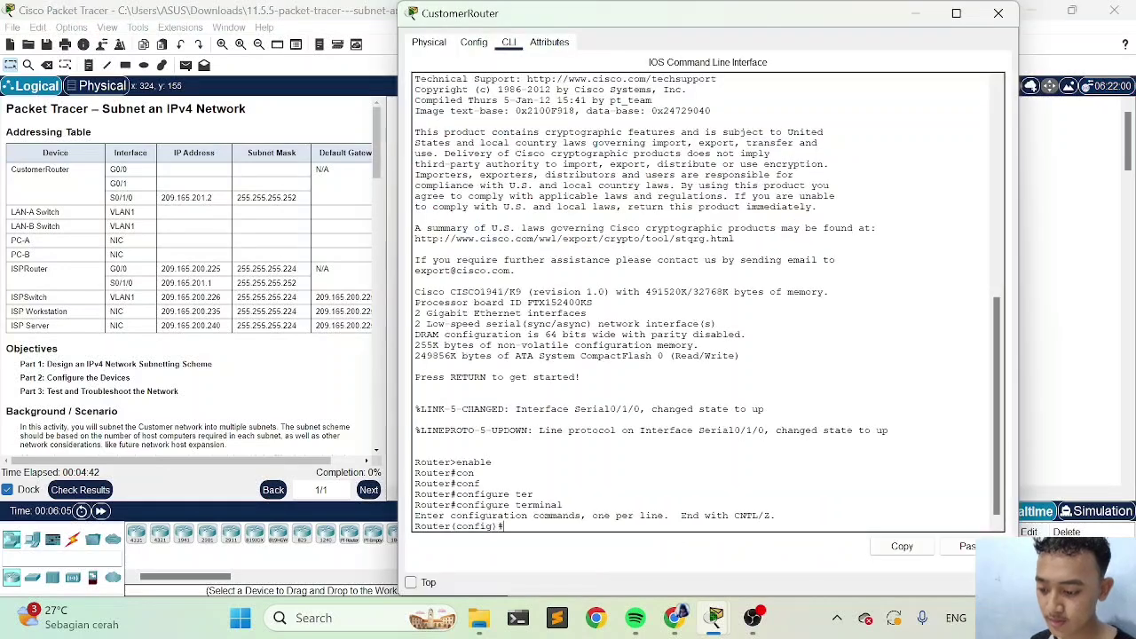
Set the router's hostname to CustomerRouter.
{"action": "left_click", "coordinate": [582, 187]}
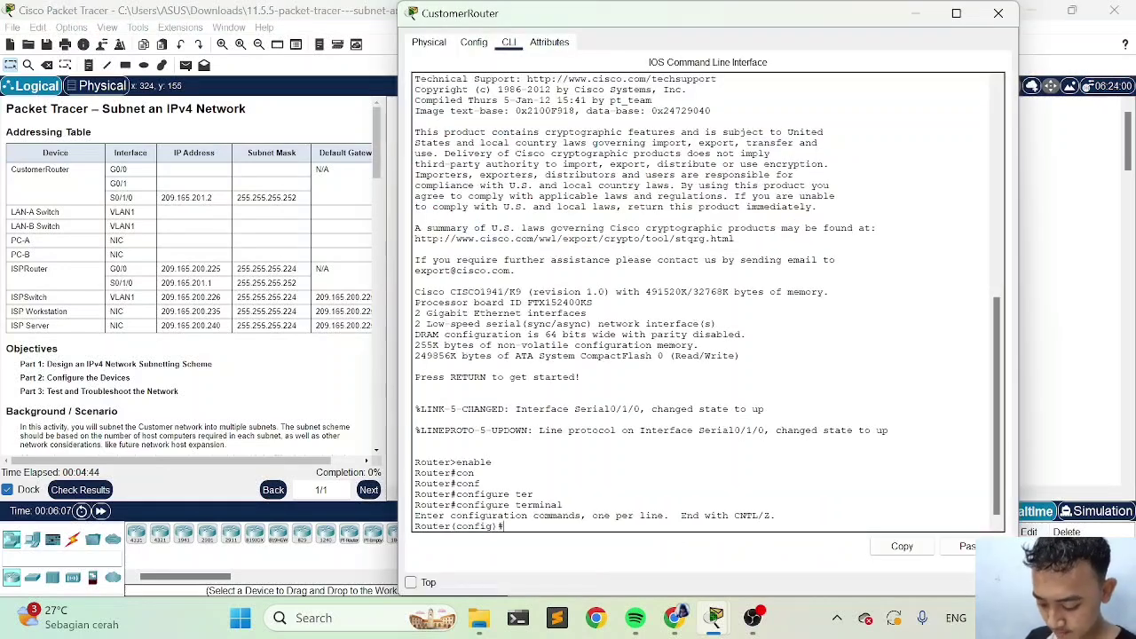
{"action": "type", "text": "hostna"}
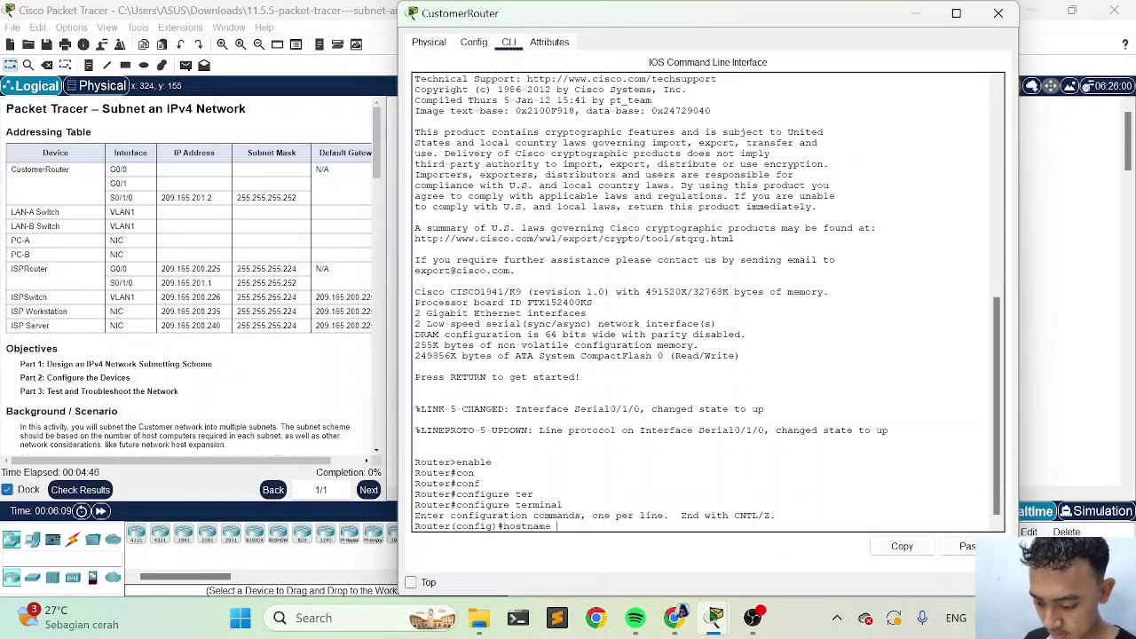
{"action": "type", "text": "me "}
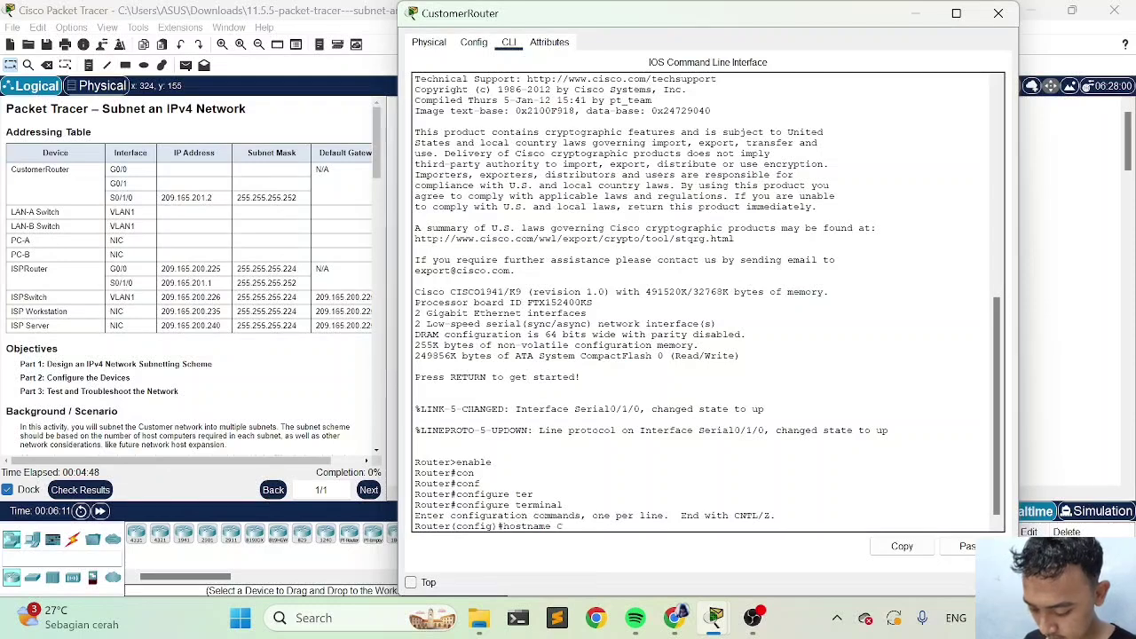
{"action": "type", "text": "CustomerR"}
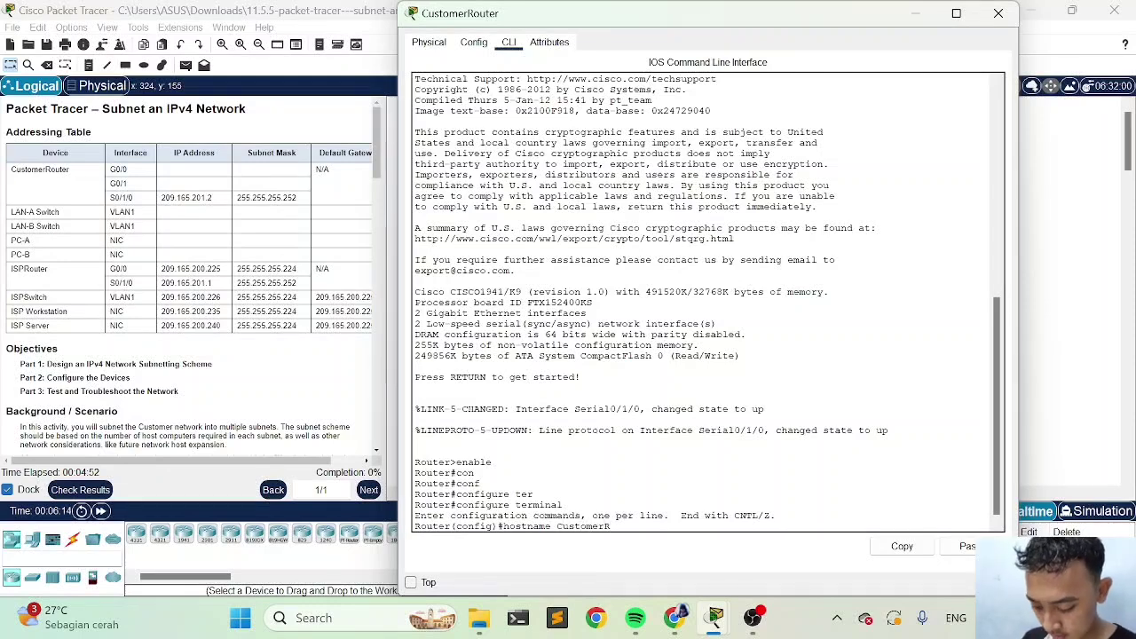
{"action": "type", "text": "oute"}
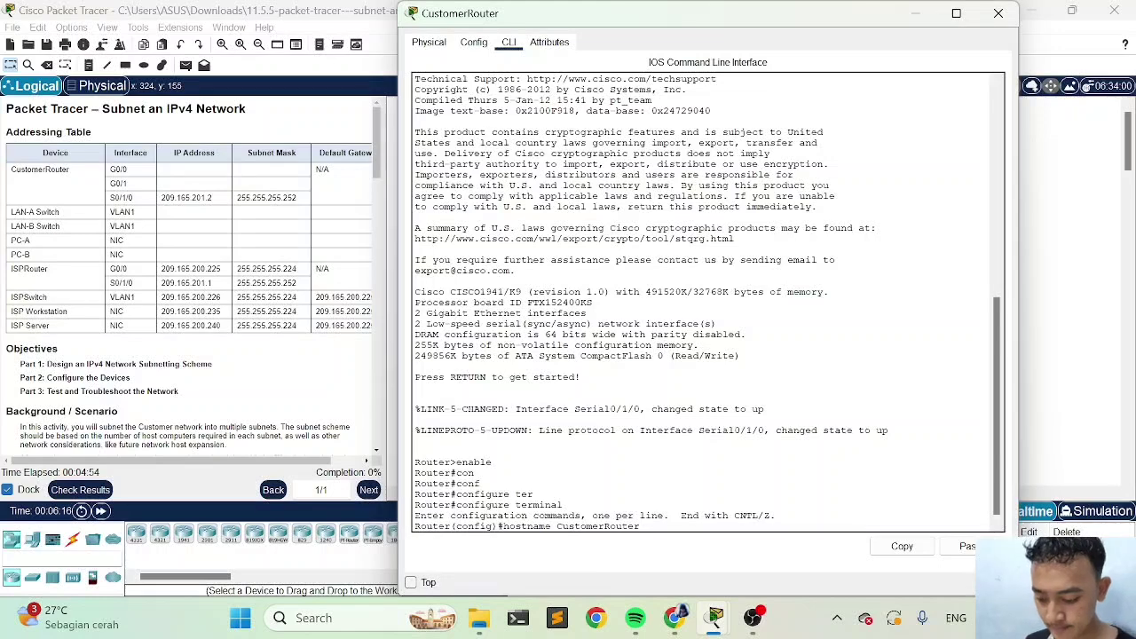
{"action": "type", "text": "r"}
{"action": "key", "text": "Return"}
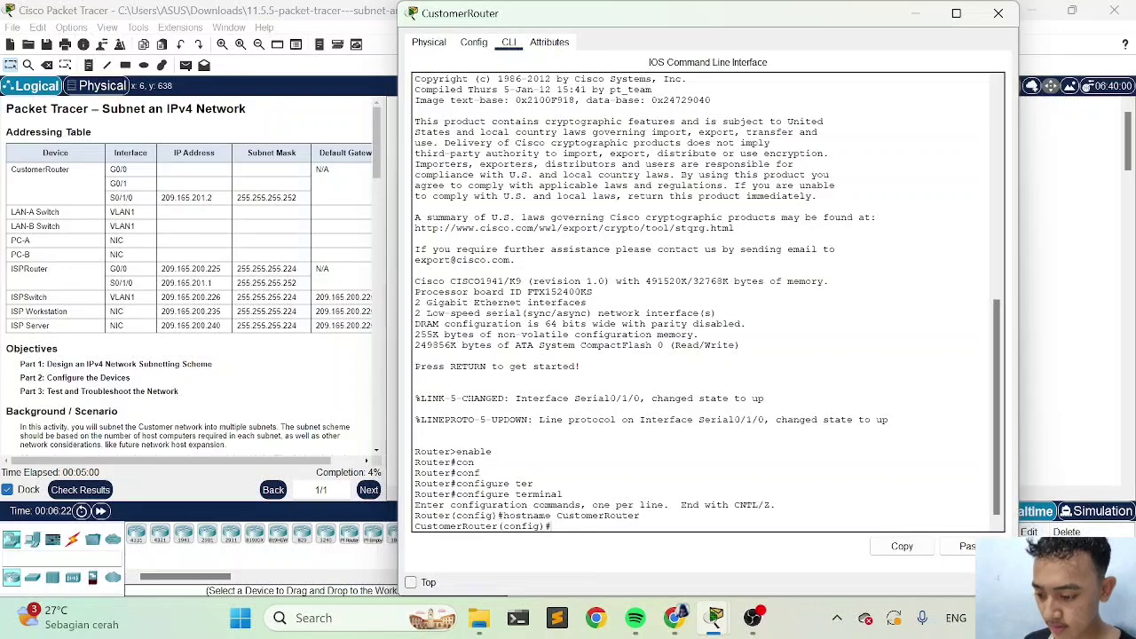
Set the enable secret password on CustomerRouter to the one given in Part 2, Step 1 of the activity instructions.
{"action": "scroll", "coordinate": [275, 380], "scroll_direction": "down", "scroll_amount": 5}
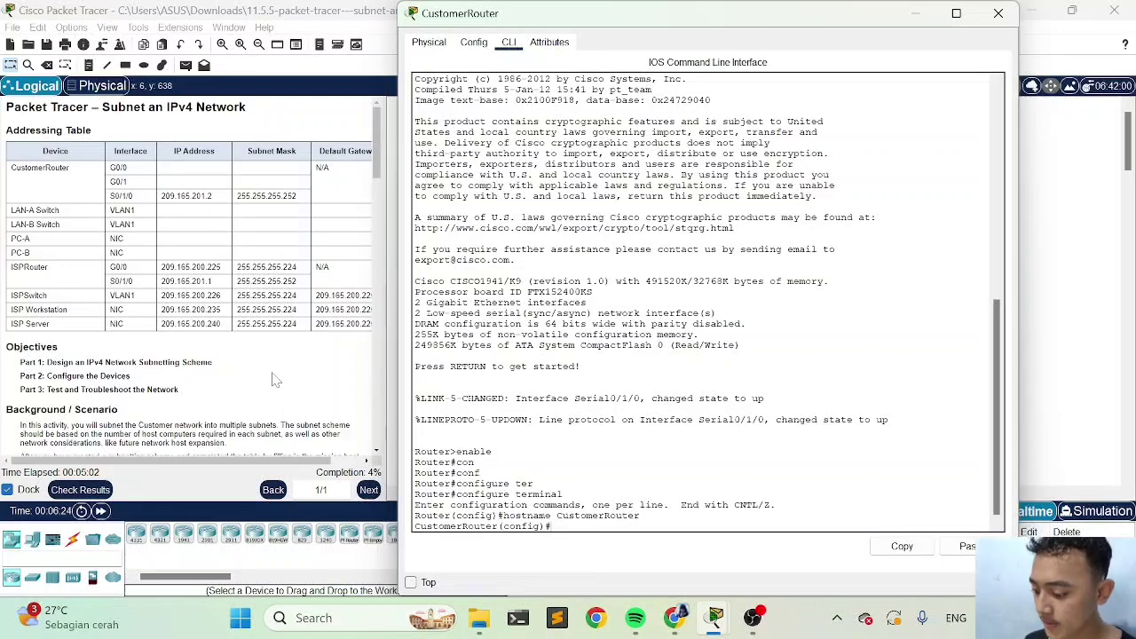
{"action": "scroll", "coordinate": [276, 380], "scroll_direction": "down", "scroll_amount": 2}
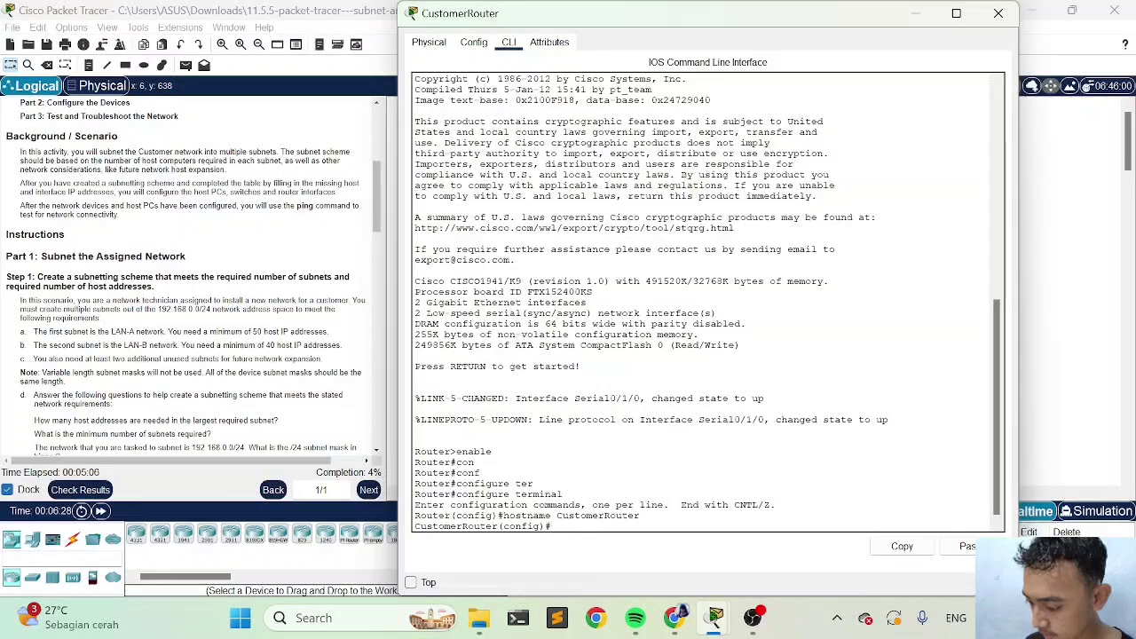
{"action": "scroll", "coordinate": [149, 235], "scroll_direction": "down", "scroll_amount": 3}
{"action": "scroll", "coordinate": [186, 276], "scroll_direction": "down", "scroll_amount": 7}
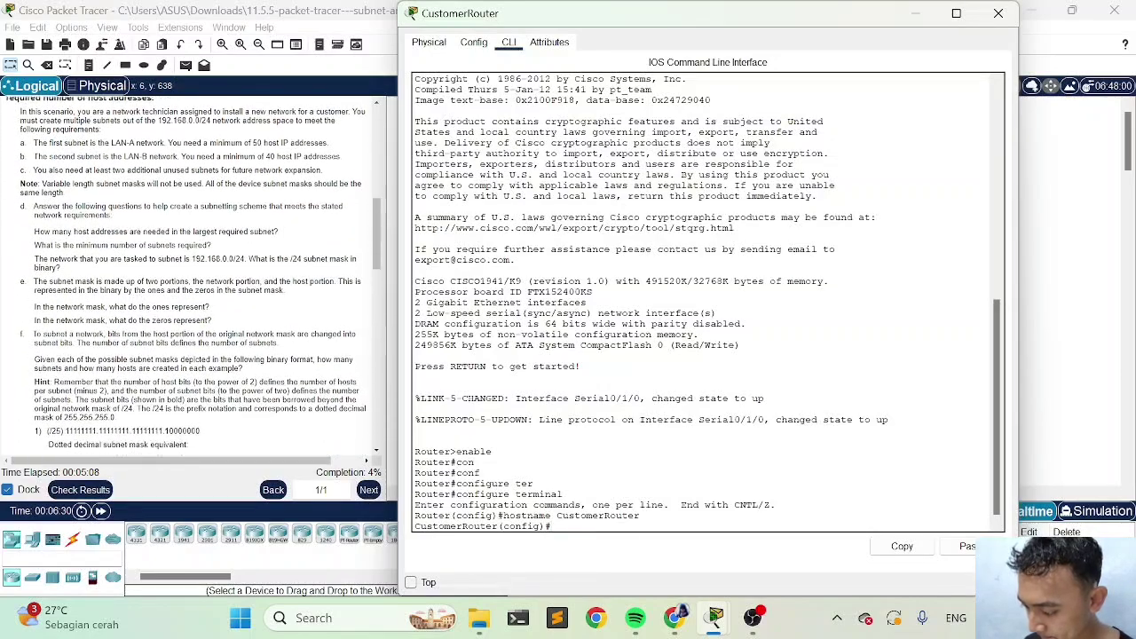
{"action": "scroll", "coordinate": [189, 276], "scroll_direction": "down", "scroll_amount": 9}
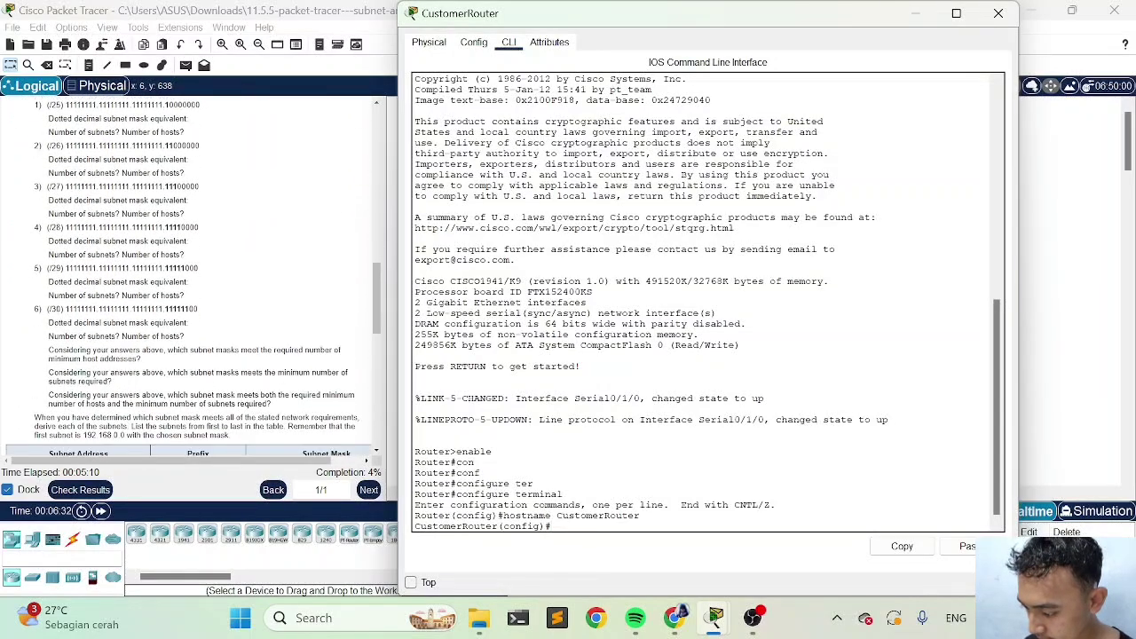
{"action": "scroll", "coordinate": [110, 308], "scroll_direction": "down", "scroll_amount": 4}
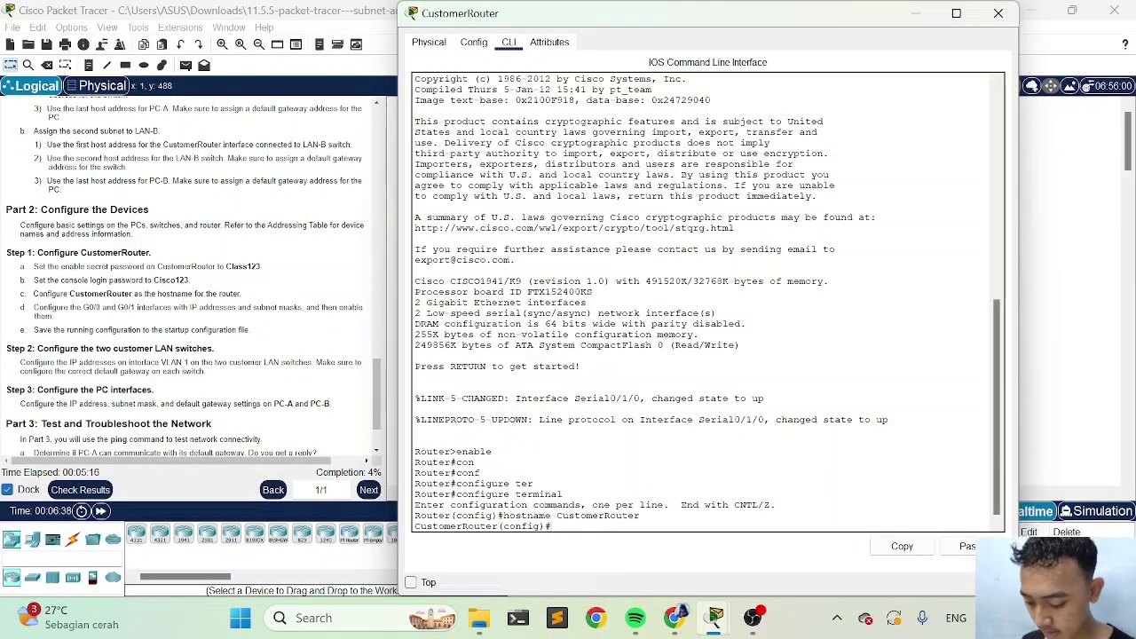
{"action": "type", "text": "enable secret"}
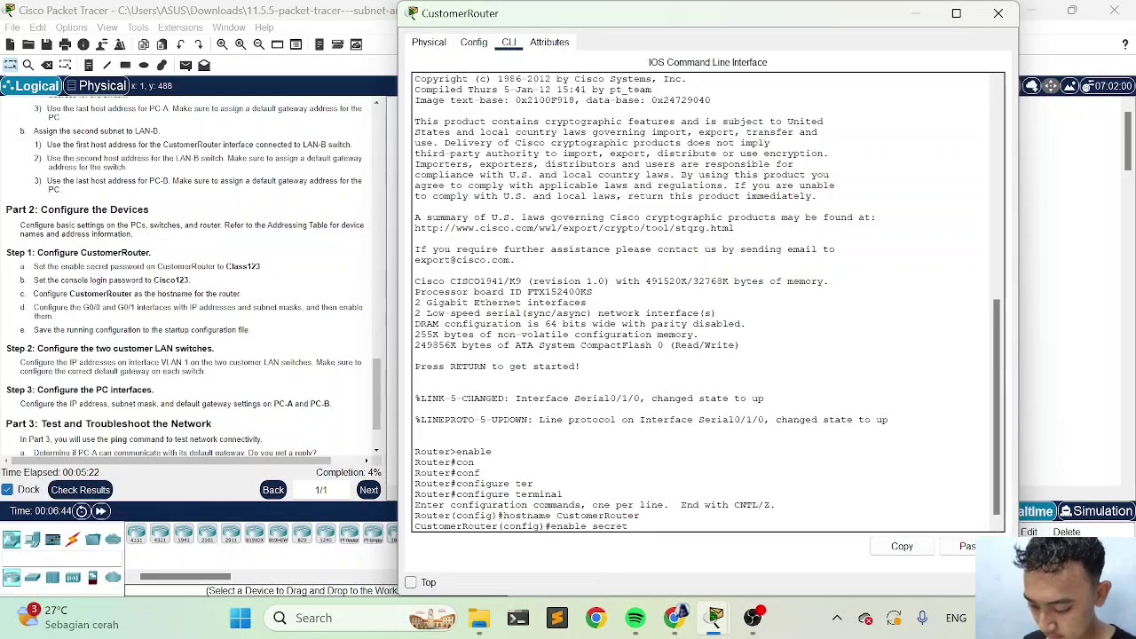
{"action": "type", "text": "Cla"}
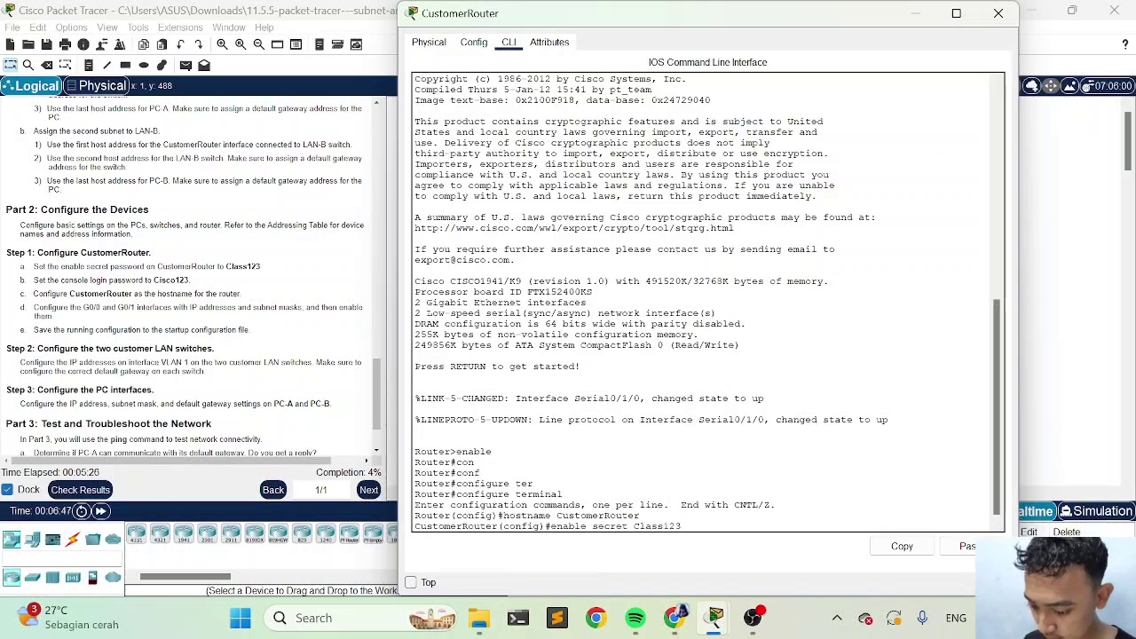
{"action": "type", "text": "ss123"}
{"action": "key", "text": "Return"}
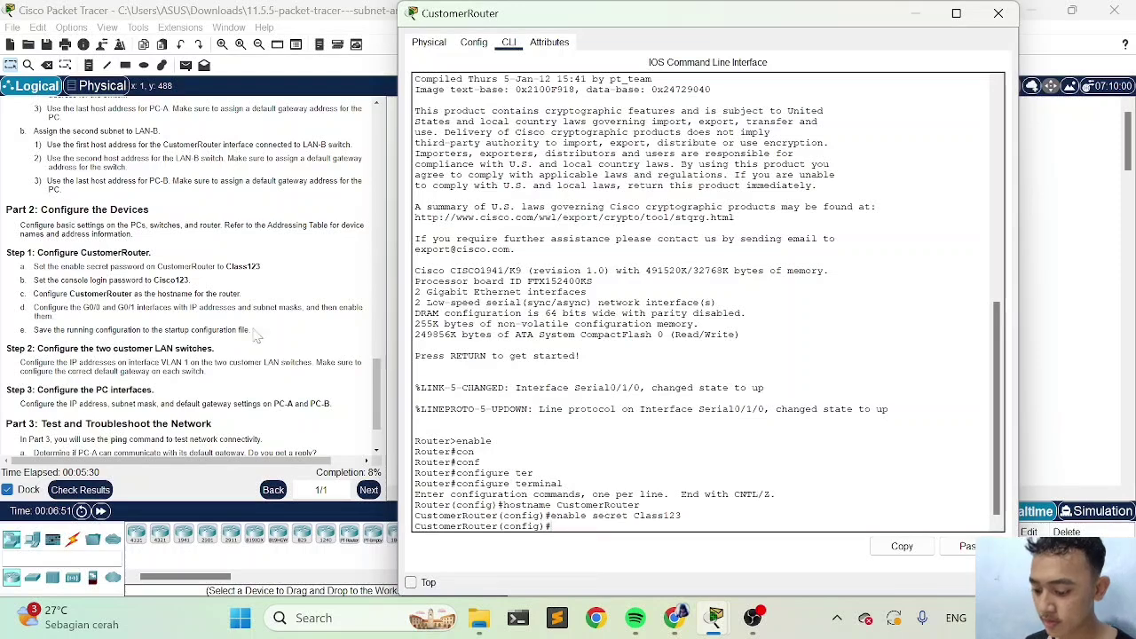
Open line console 0 on CustomerRouter and set the console login password given in the instructions.
{"action": "type", "text": "line c"}
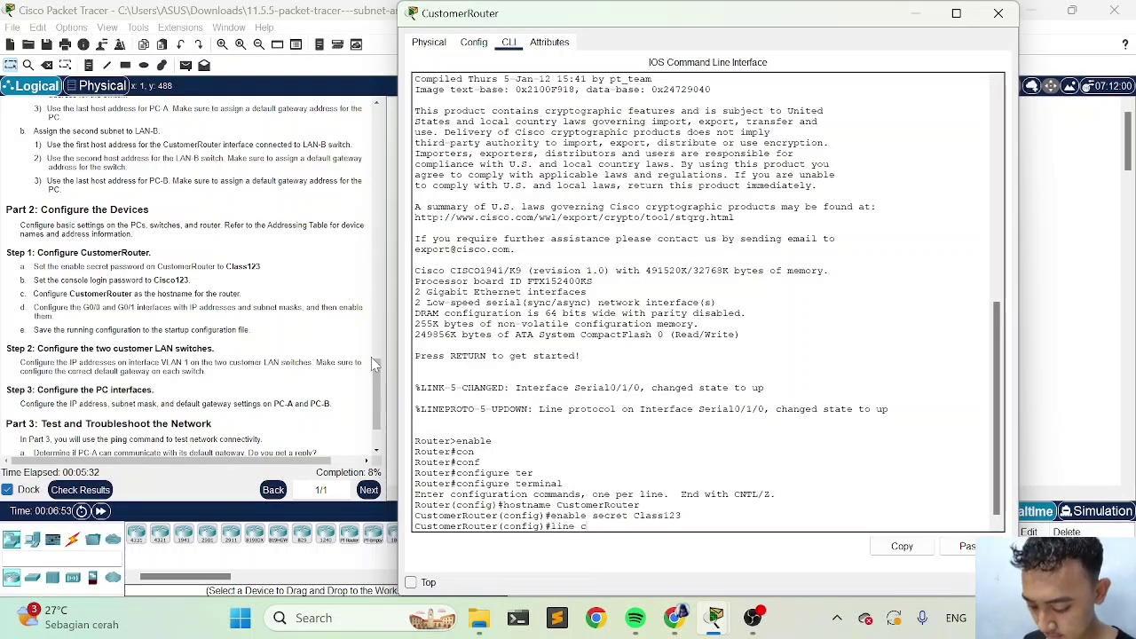
{"action": "type", "text": "onsole"}
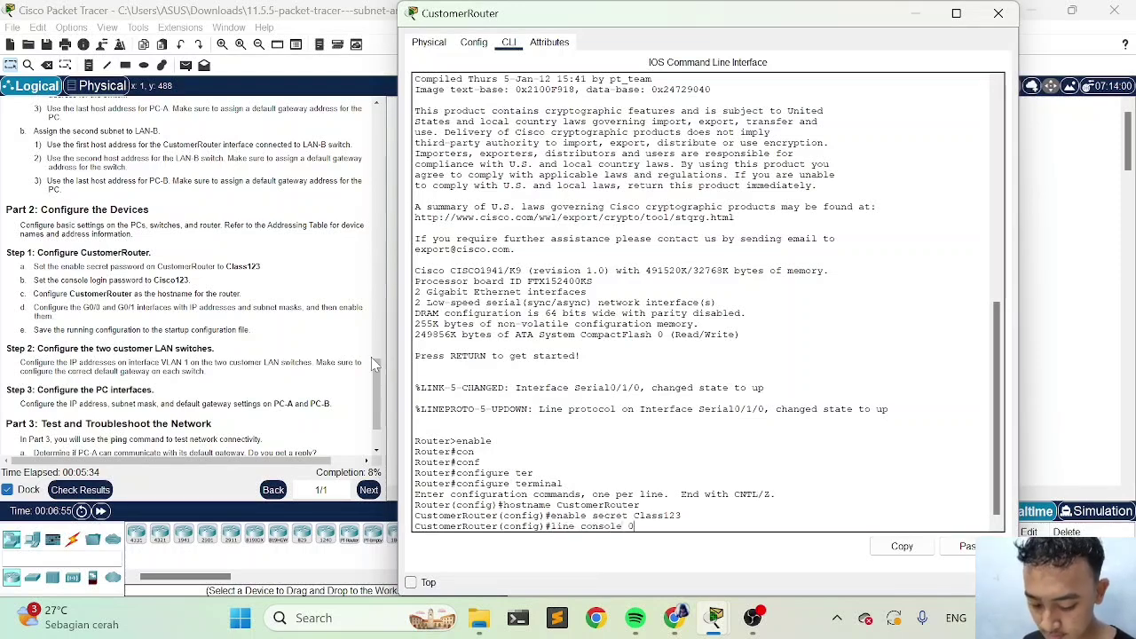
{"action": "type", "text": " 0"}
{"action": "key", "text": "Return"}
{"action": "type", "text": "pa"}
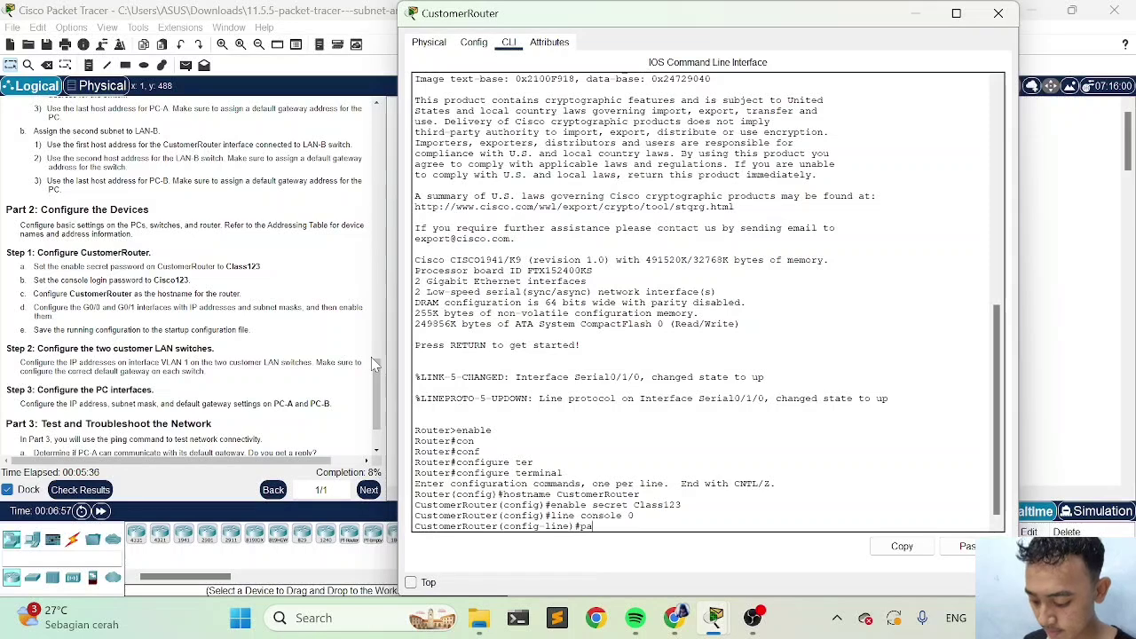
{"action": "type", "text": "ssword"}
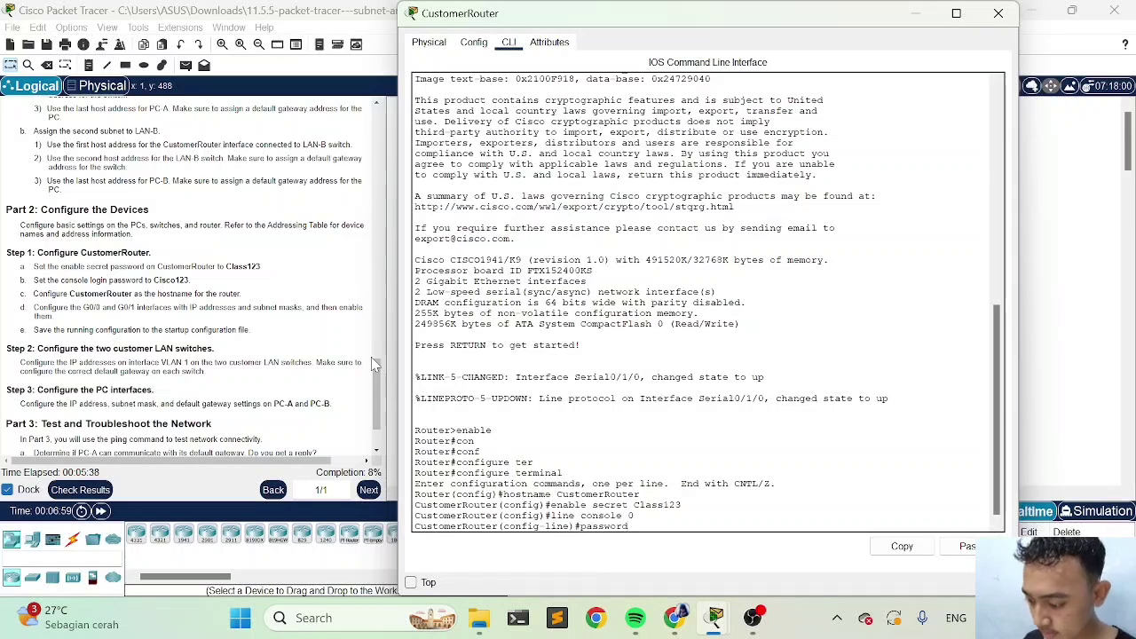
{"action": "type", "text": " Cisco"}
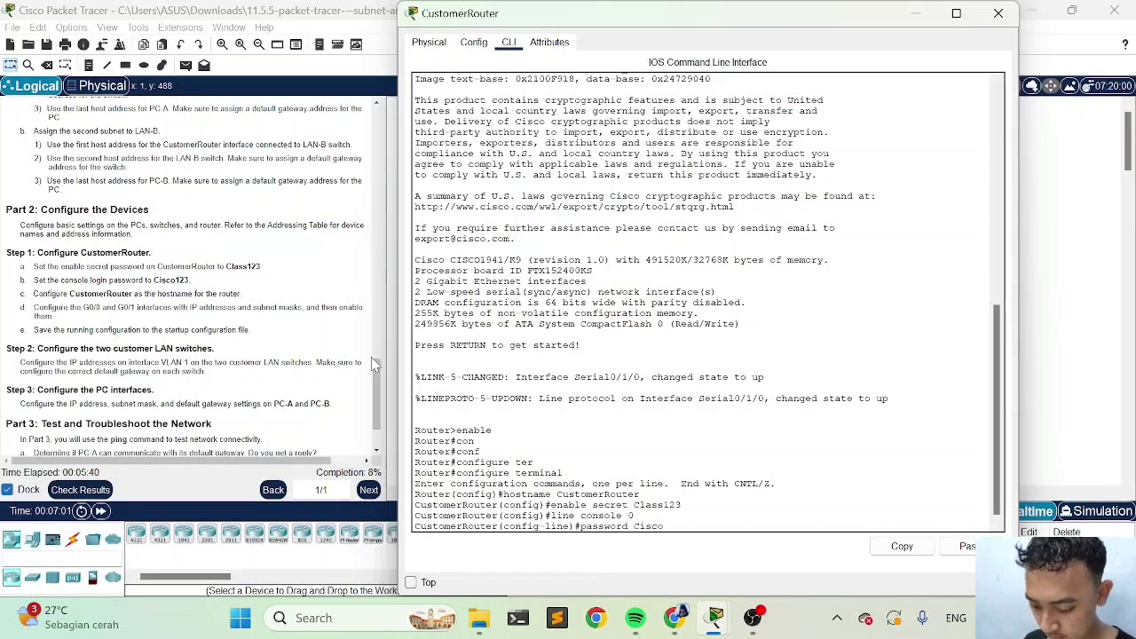
{"action": "type", "text": "123"}
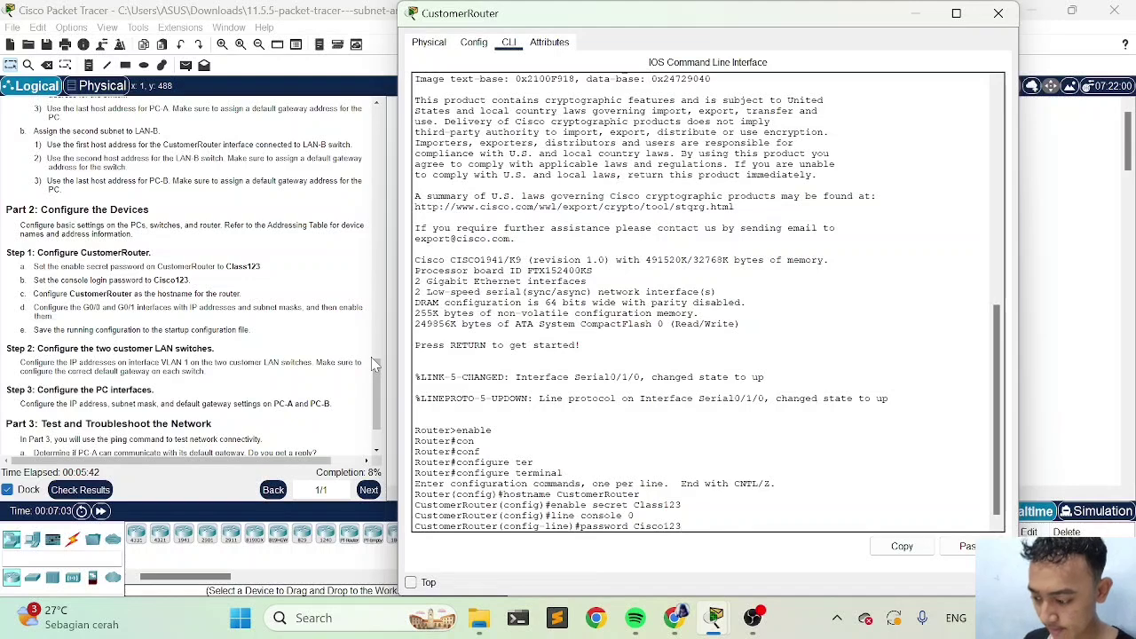
{"action": "key", "text": "Return"}
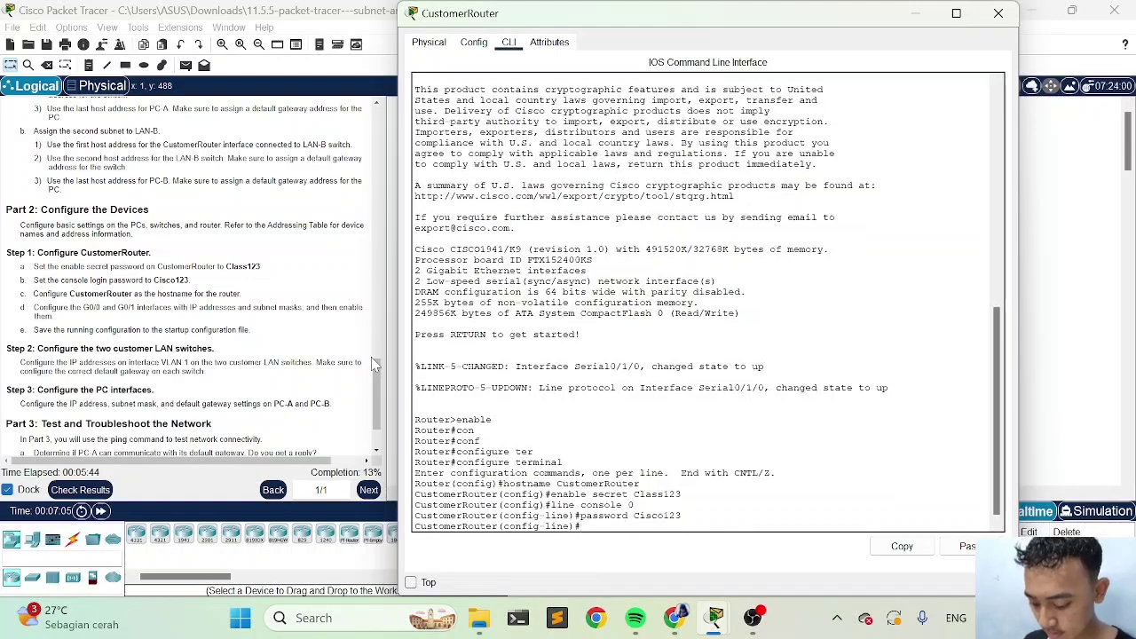
Enable login on the console line and return to global configuration mode.
{"action": "type", "text": "login"}
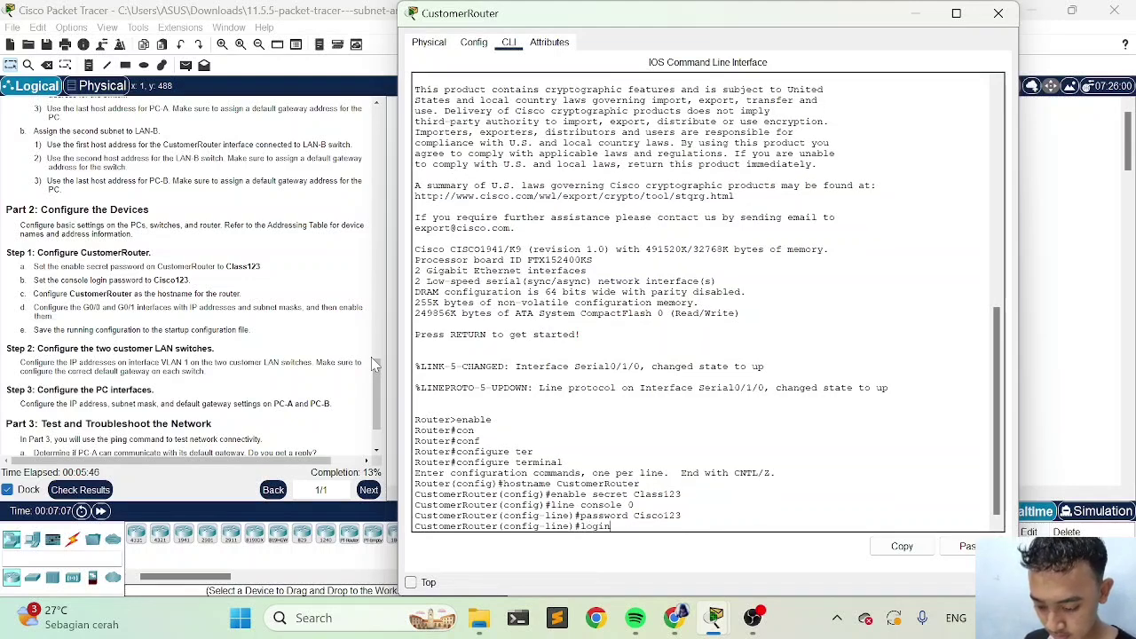
{"action": "key", "text": "Return"}
{"action": "type", "text": "exit"}
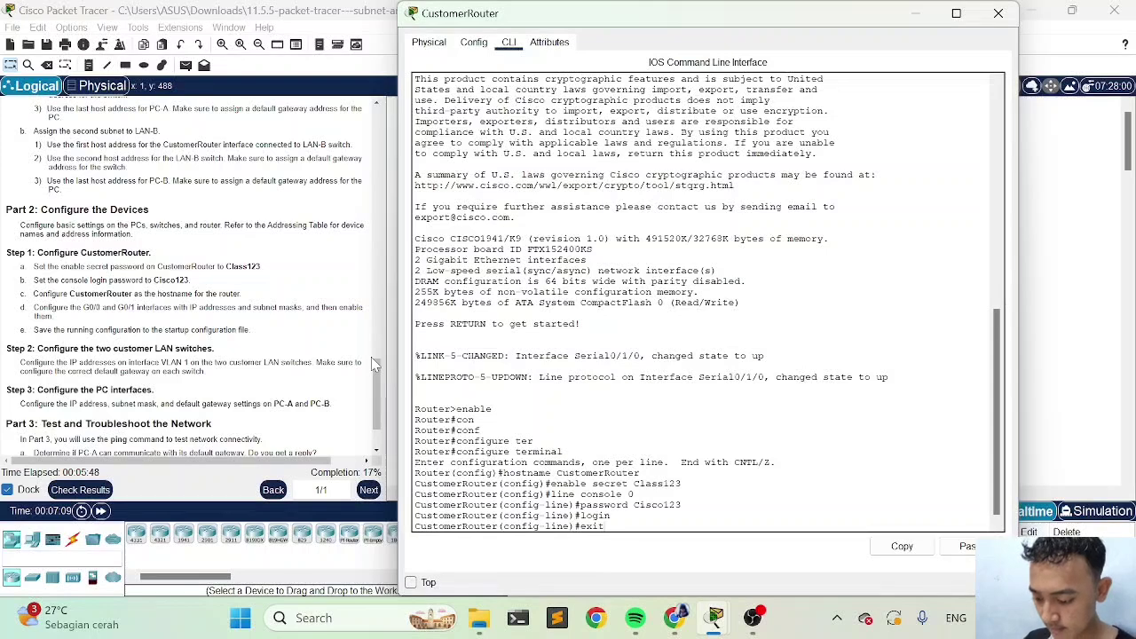
{"action": "key", "text": "Return"}
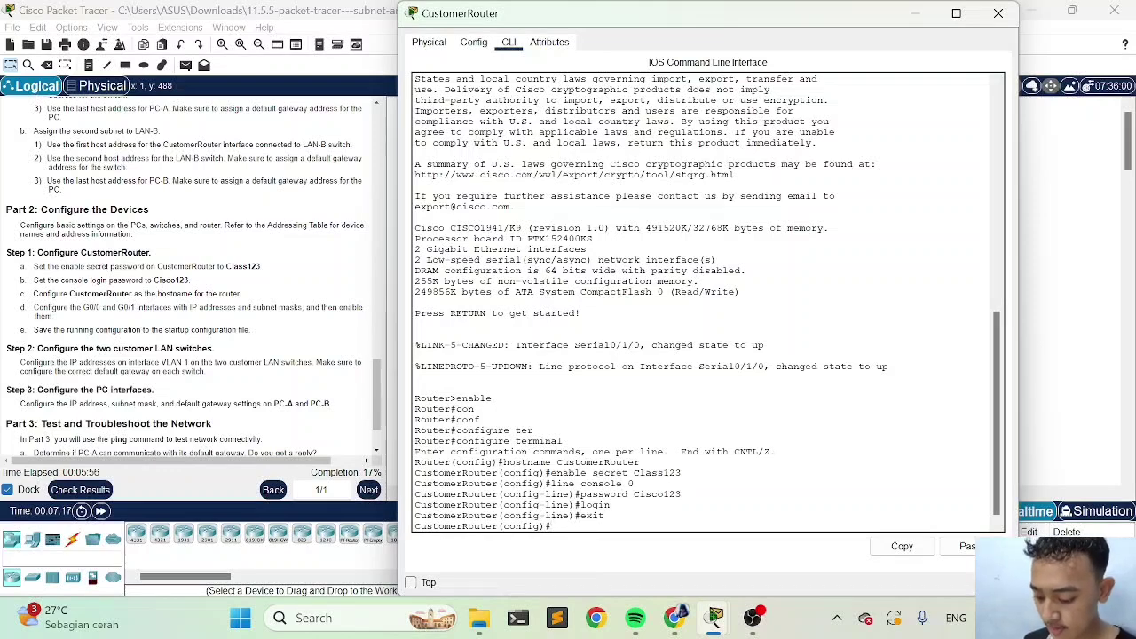
Enter interface configuration mode for gigabitEthernet 0/0 on CustomerRouter.
{"action": "type", "text": "interface g"}
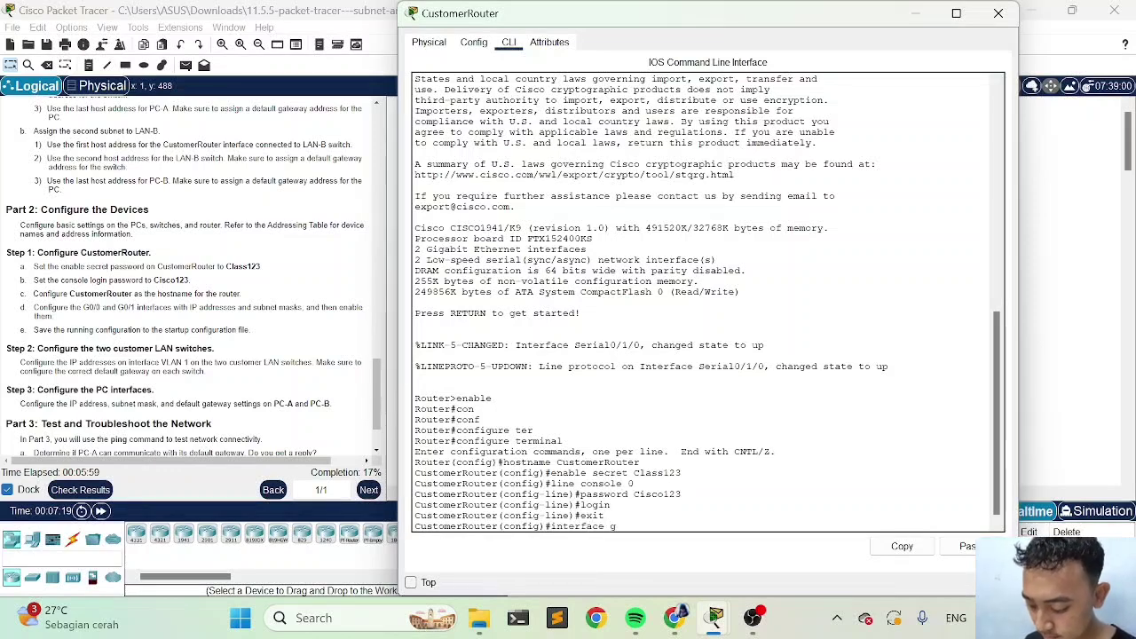
{"action": "key", "text": "Tab"}
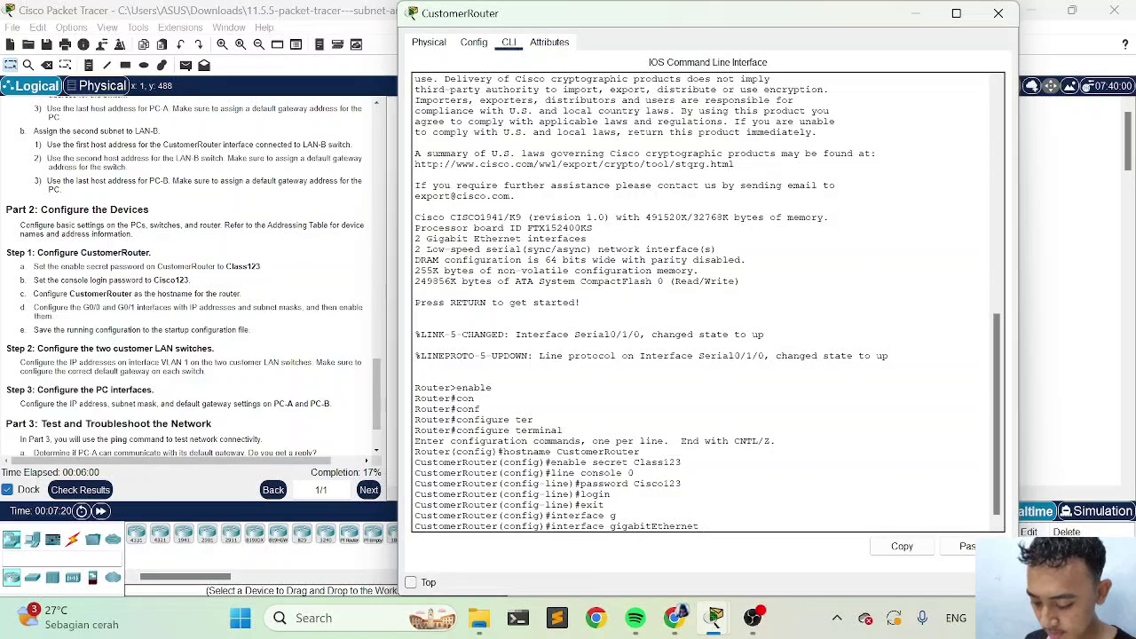
{"action": "type", "text": "0/0"}
{"action": "key", "text": "Return"}
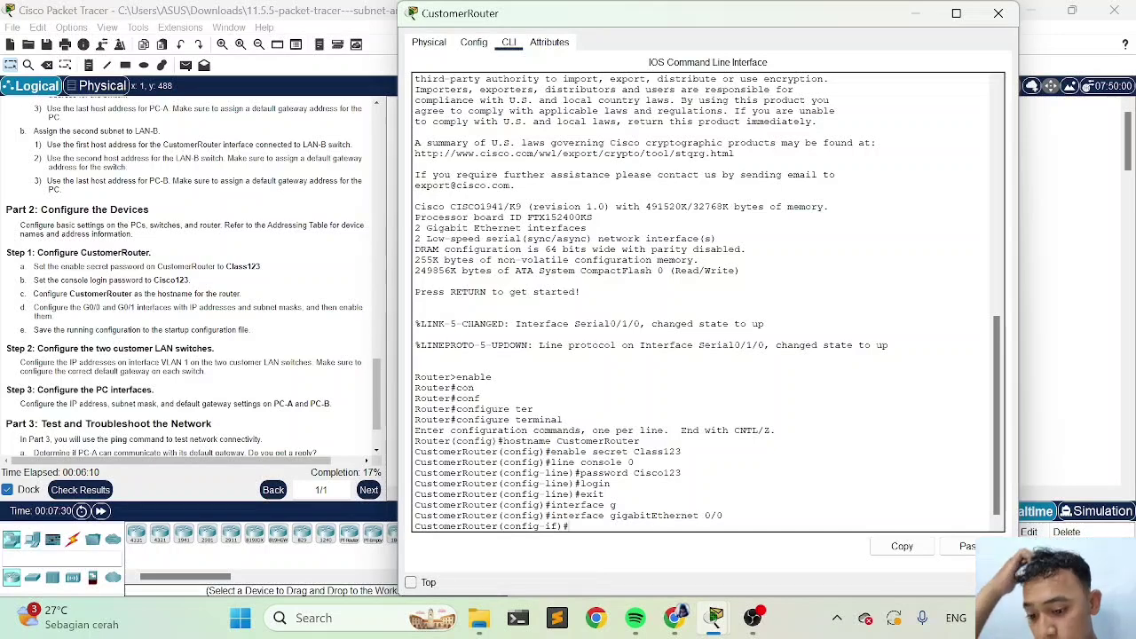
Switch to Notepad and open a new blank document for the subnet calculation.
{"action": "left_click", "coordinate": [1104, 281]}
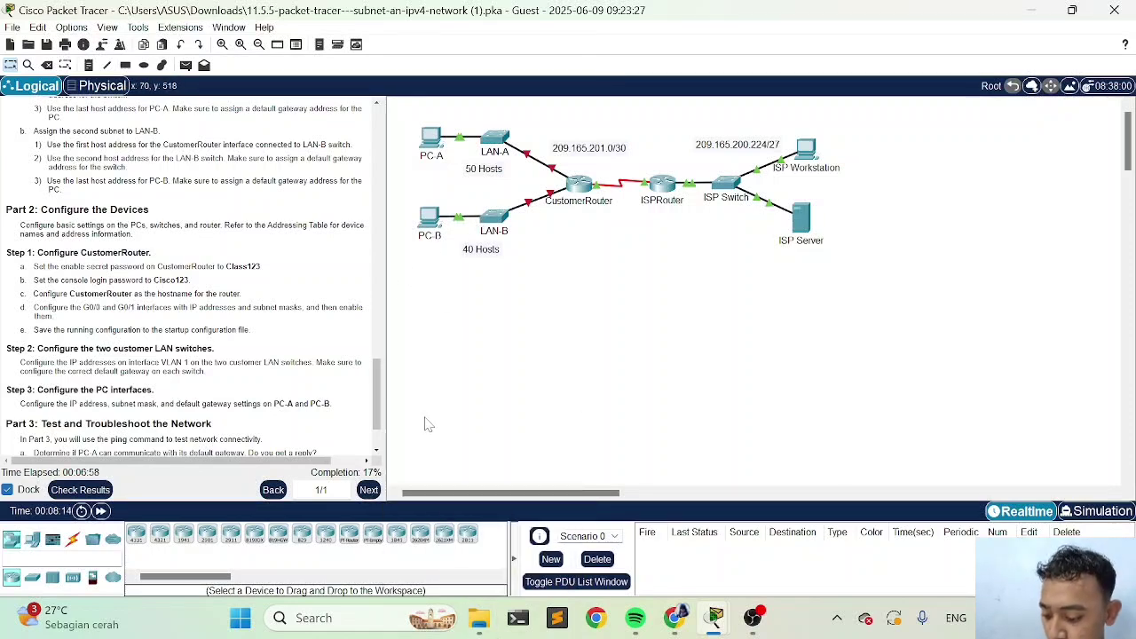
{"action": "left_click", "coordinate": [364, 619]}
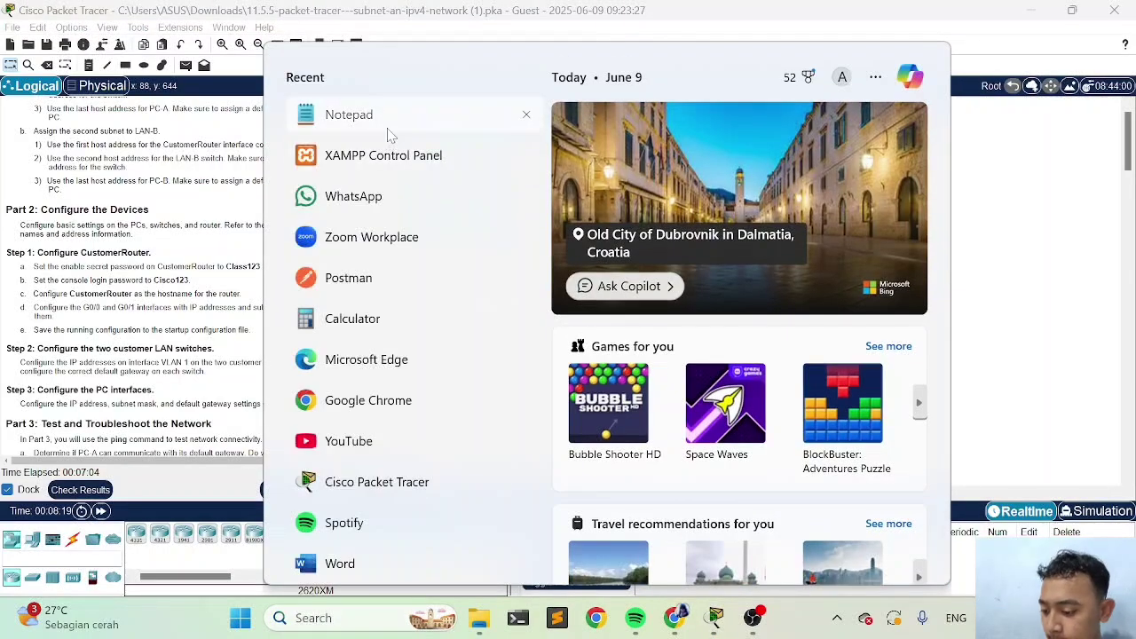
{"action": "key", "text": "Escape"}
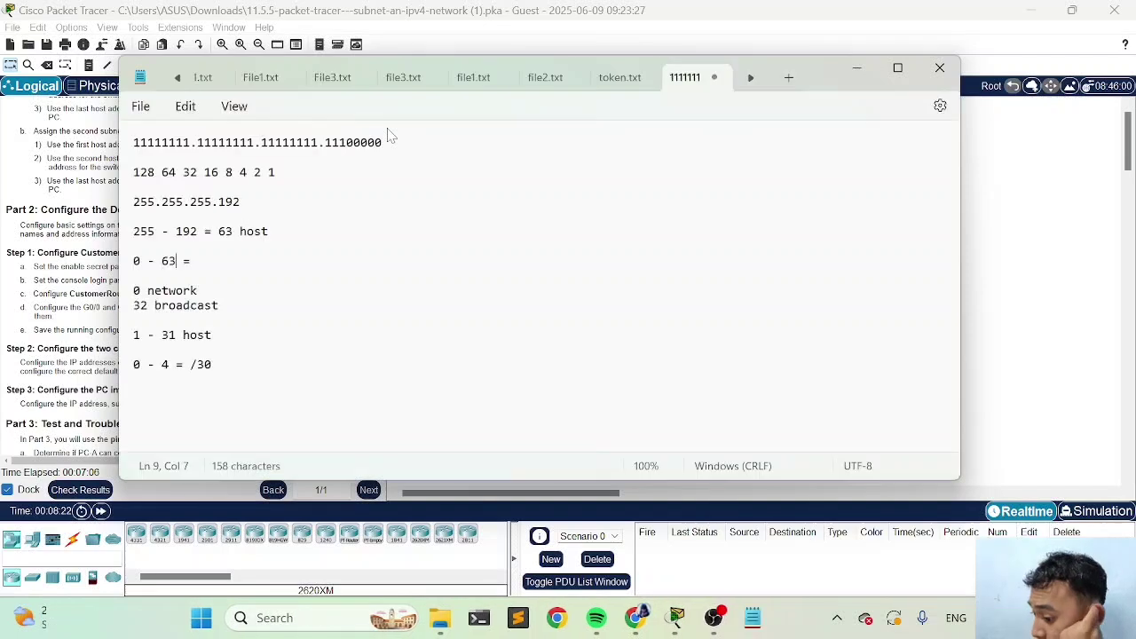
{"action": "left_click", "coordinate": [789, 78]}
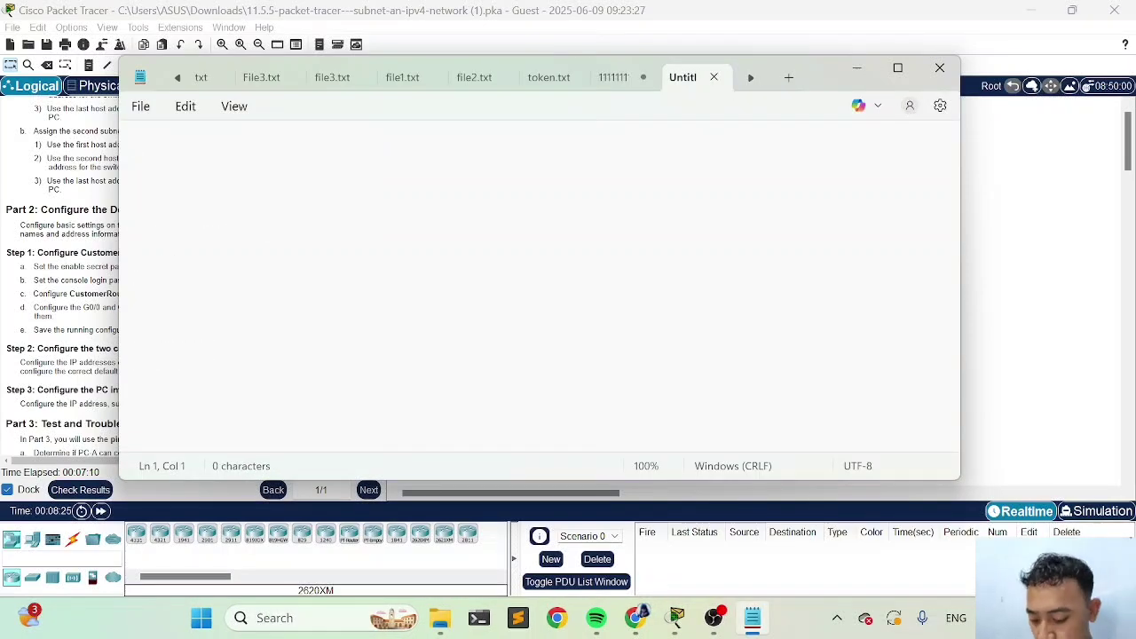
Write down the network address 192.168.0.0 and the requirement "50 host ?" as separate paragraphs.
{"action": "type", "text": "192.168."}
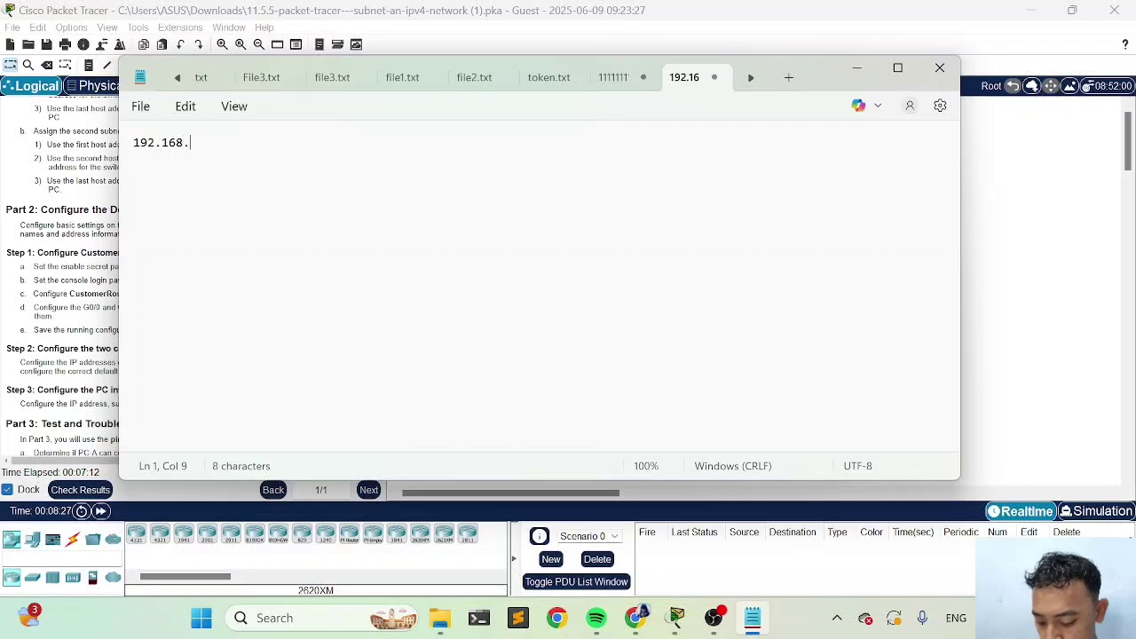
{"action": "type", "text": "0.0"}
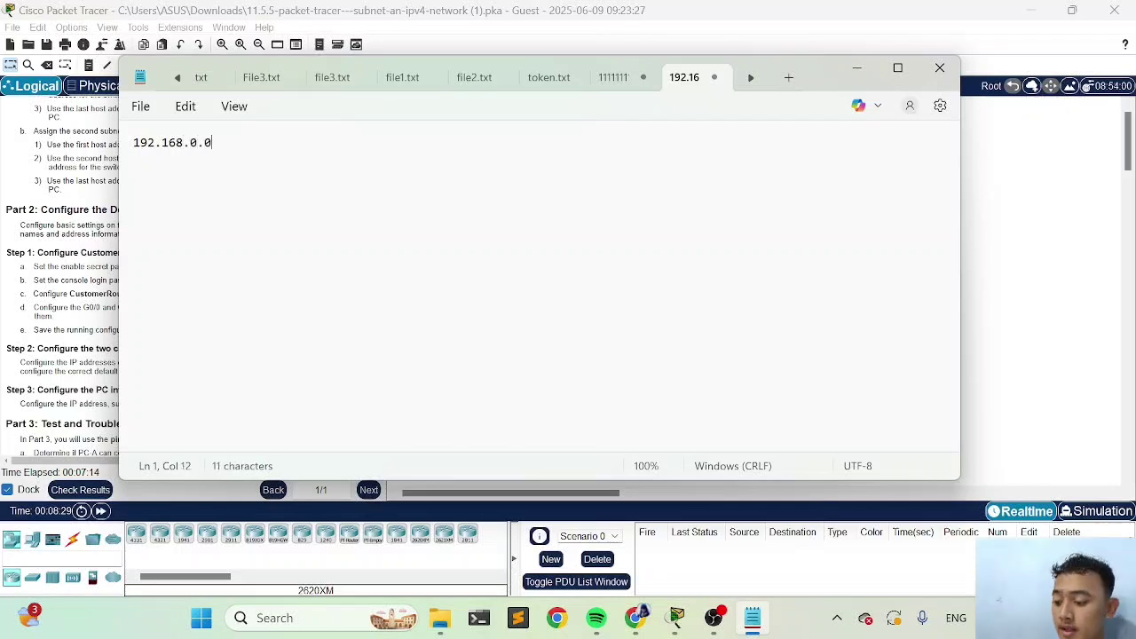
{"action": "key", "text": "Return"}
{"action": "key", "text": "Return"}
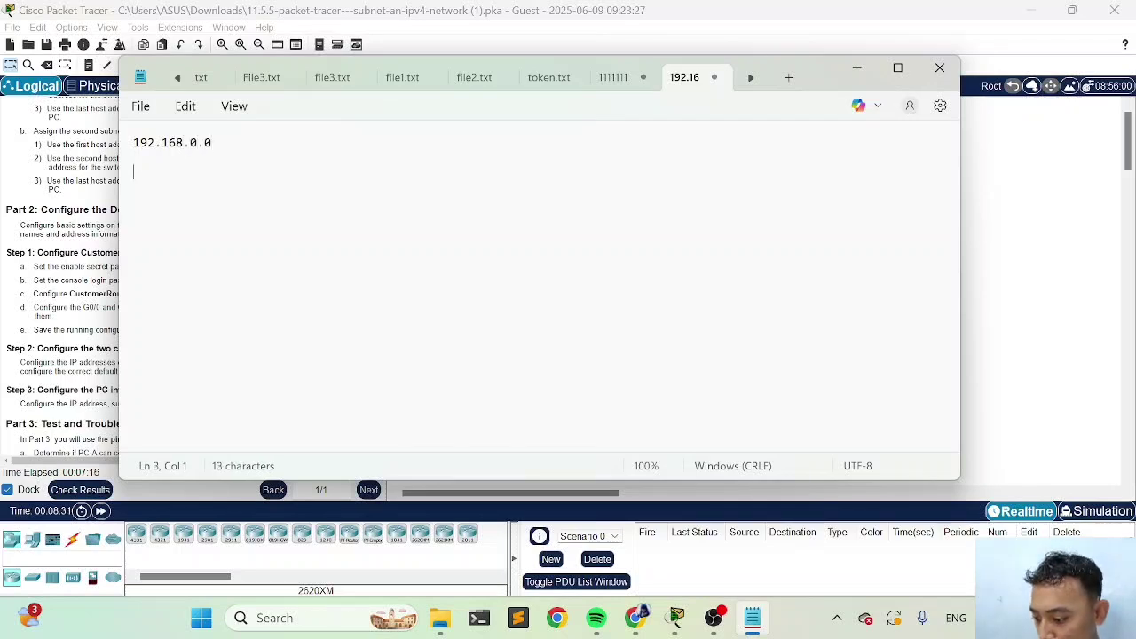
{"action": "type", "text": "50 "}
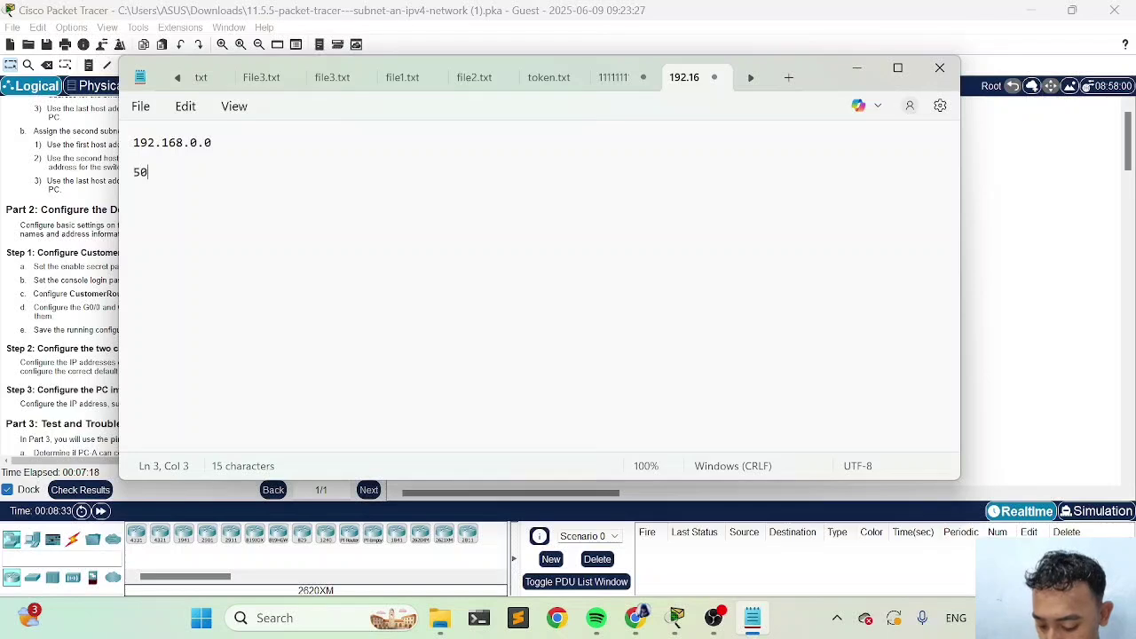
{"action": "type", "text": "host "}
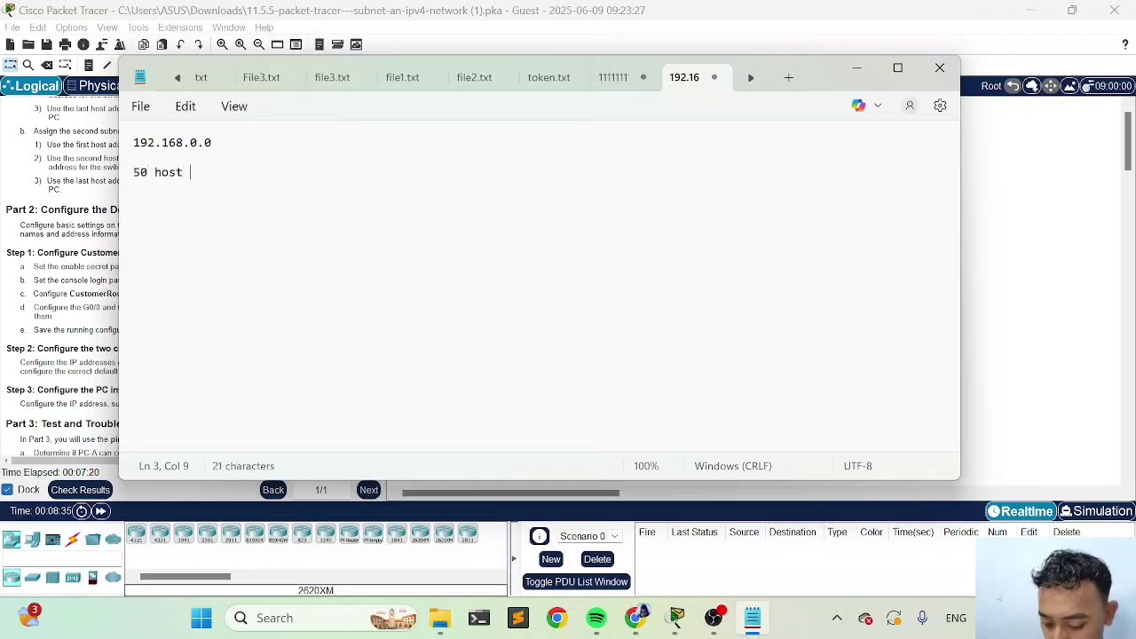
{"action": "type", "text": "?"}
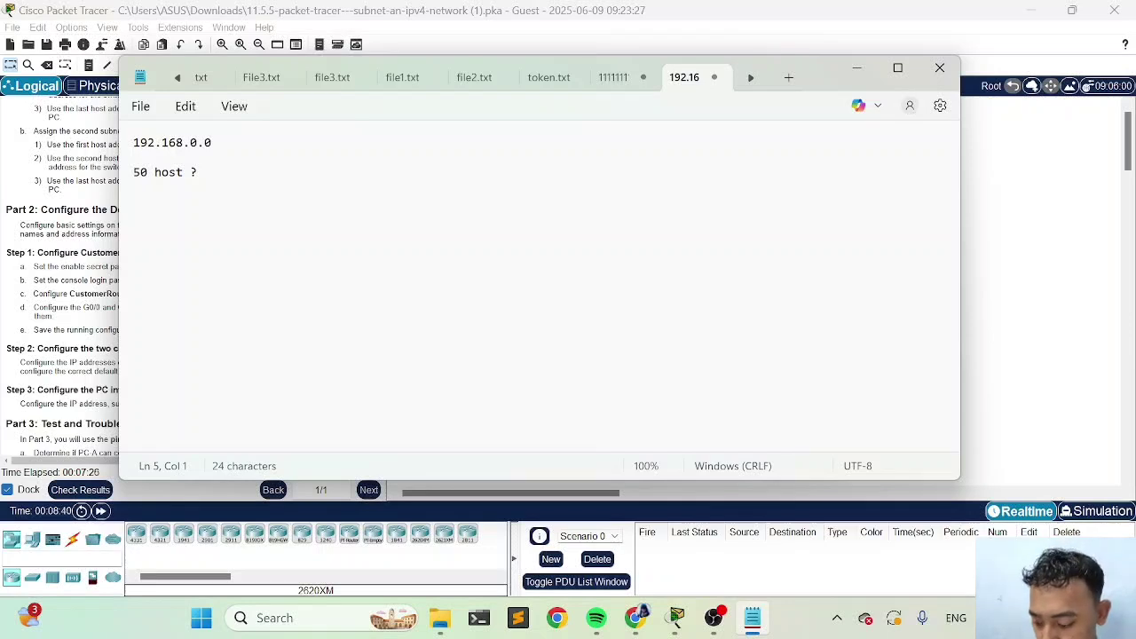
Write the binary subnet mask 11111111.11111111.11111111.11000000 below the host requirement, followed by an empty line.
{"action": "type", "text": "111"}
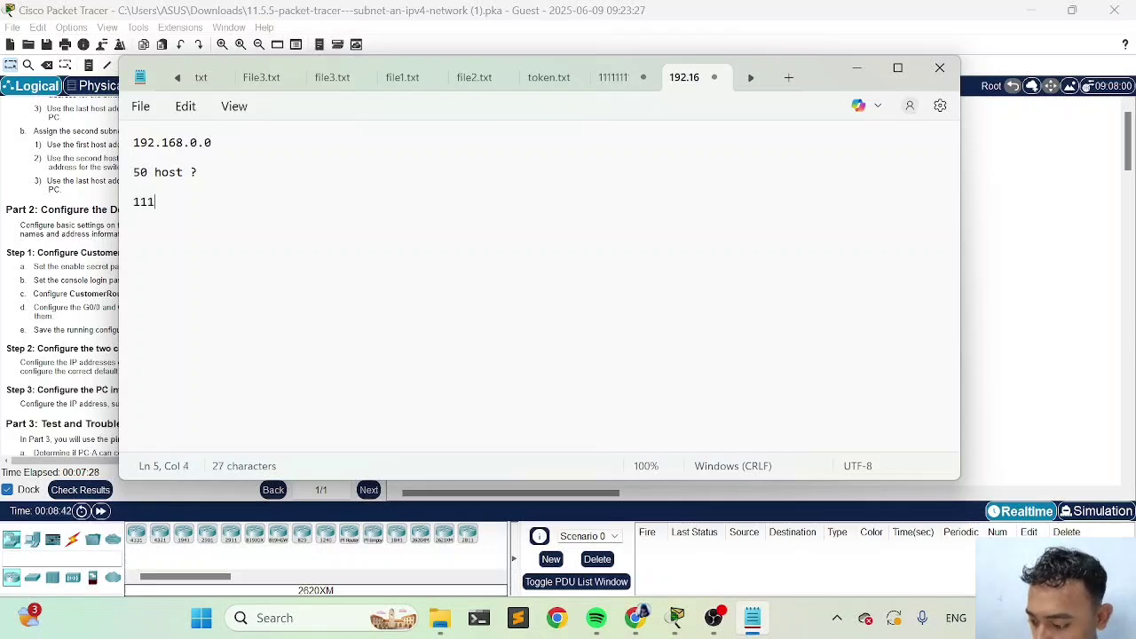
{"action": "type", "text": "1"}
{"action": "key", "text": "BackSpace"}
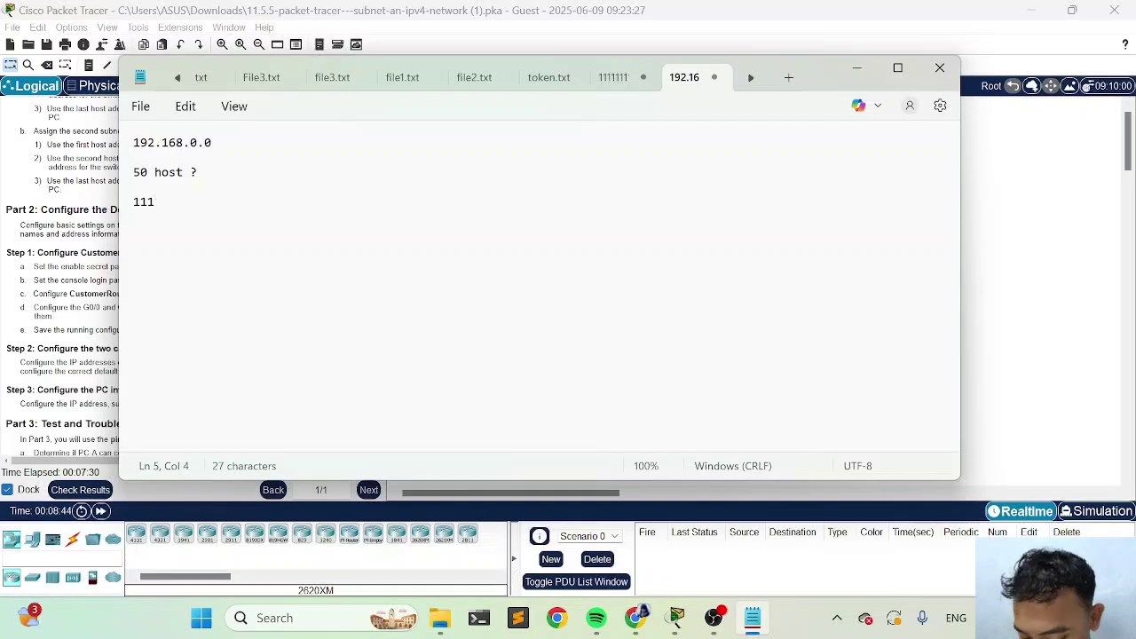
{"action": "type", "text": "11111"}
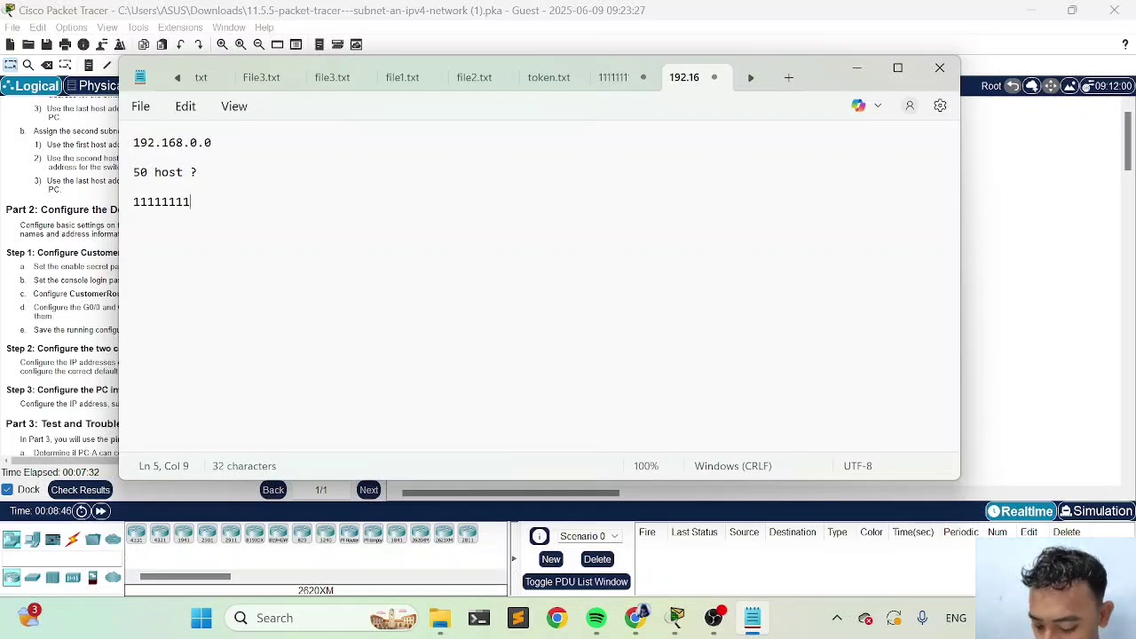
{"action": "type", "text": ".1111"}
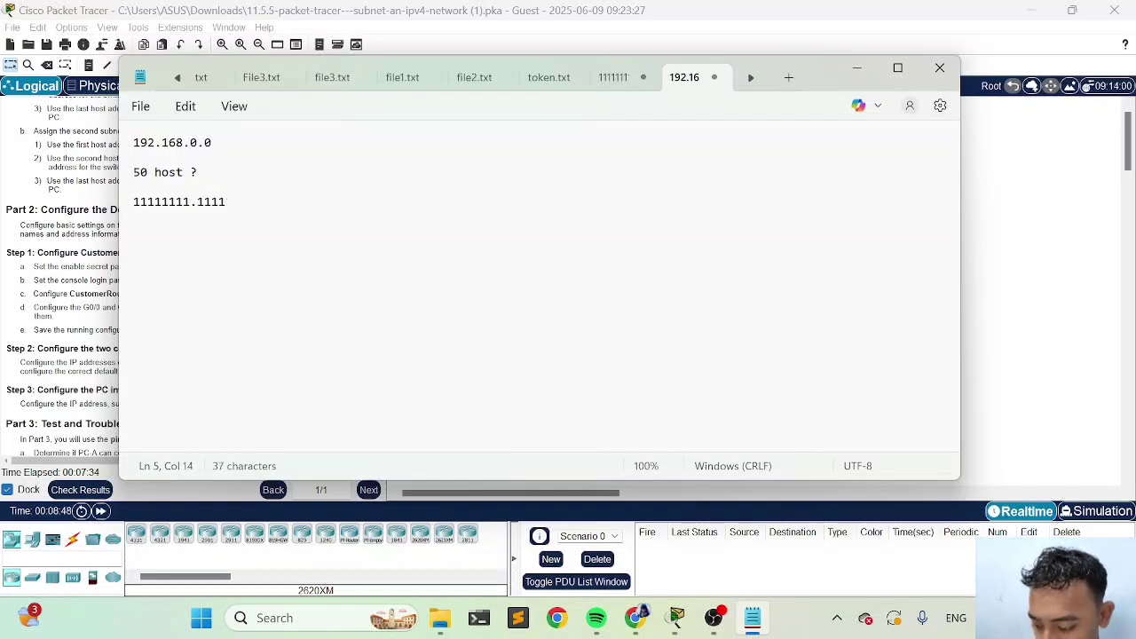
{"action": "type", "text": "1111.11"}
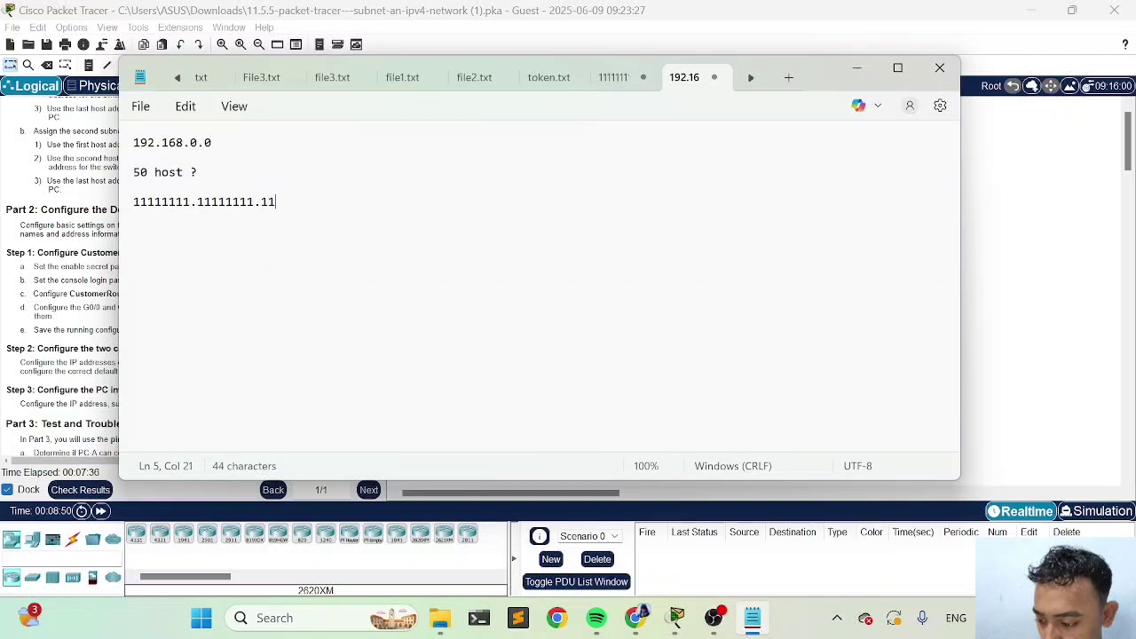
{"action": "type", "text": "111111"}
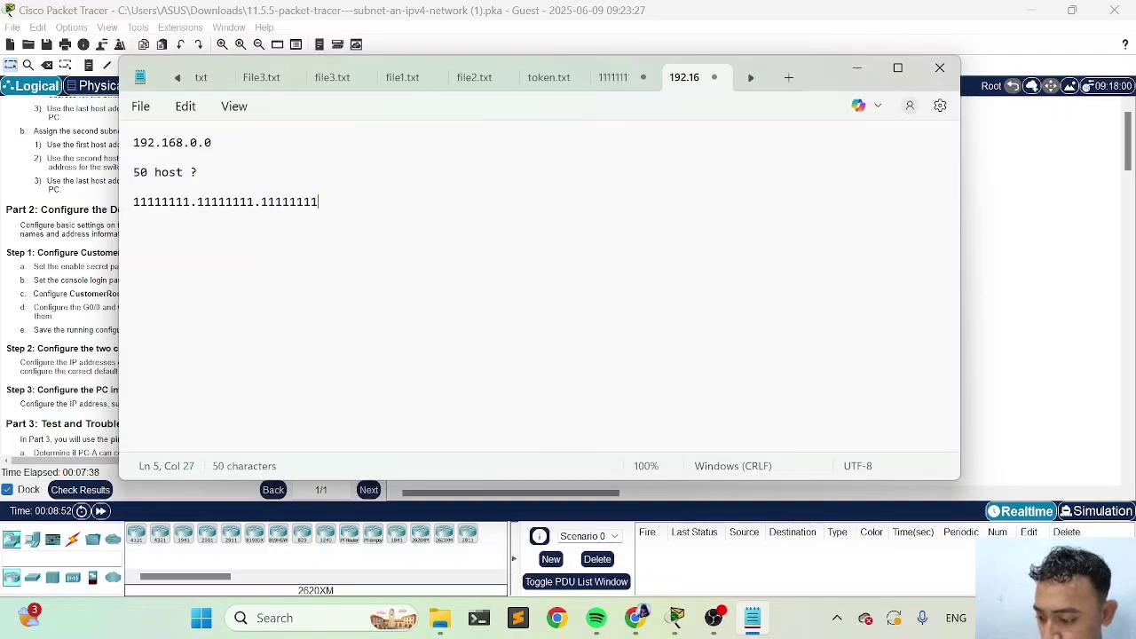
{"action": "type", "text": "."}
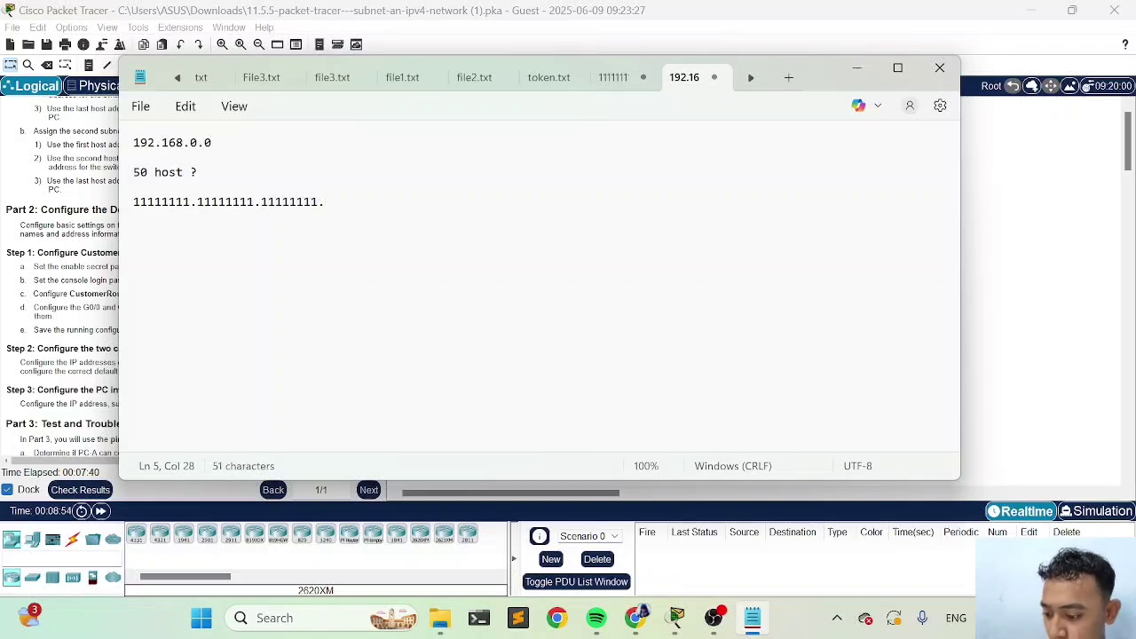
{"action": "type", "text": "111"}
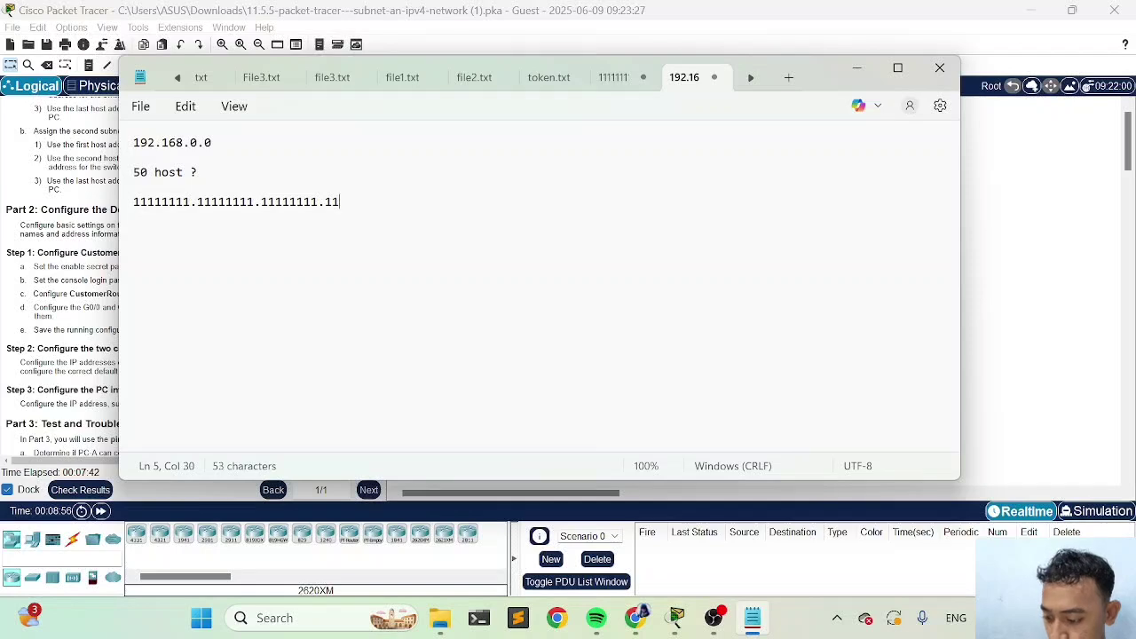
{"action": "type", "text": "0000"}
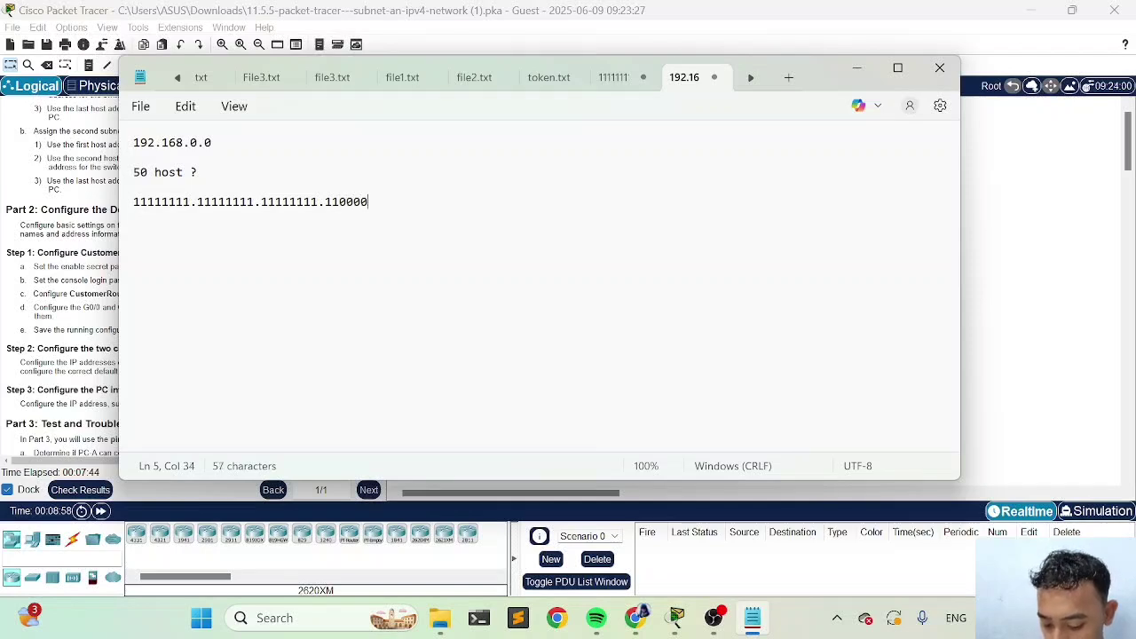
{"action": "type", "text": "00"}
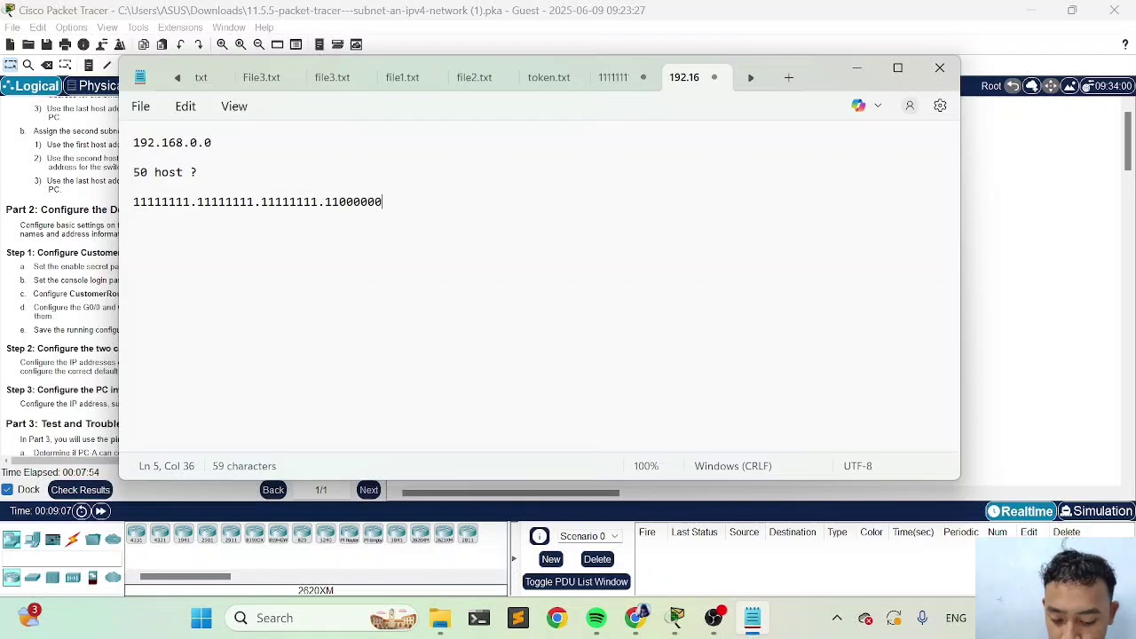
{"action": "key", "text": "Return"}
{"action": "key", "text": "Return"}
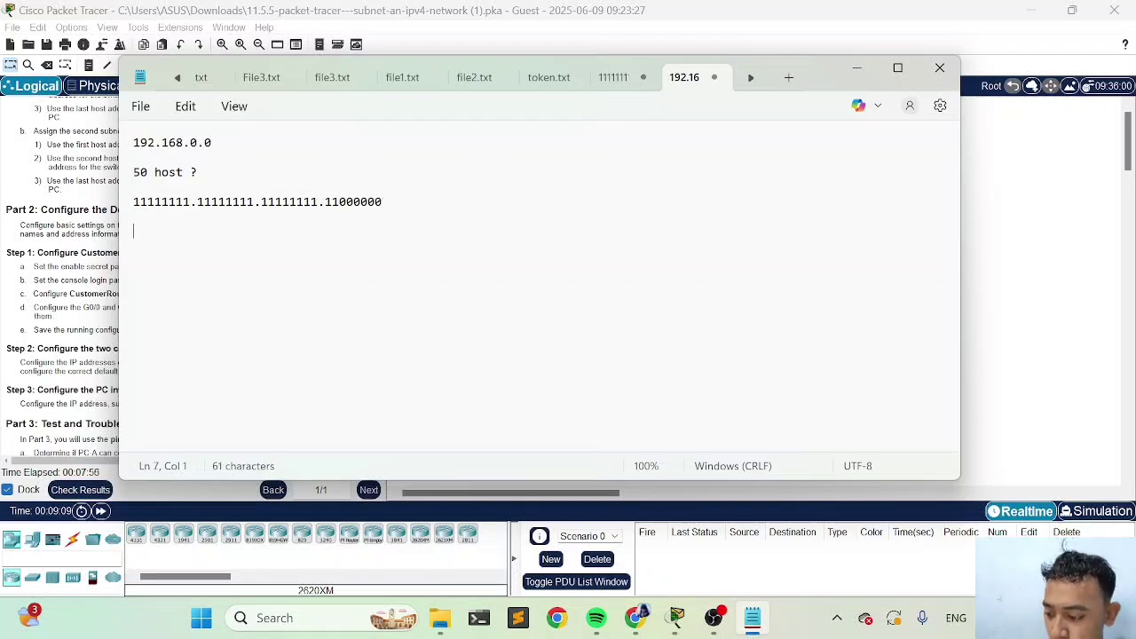
{"action": "left_click", "coordinate": [134, 187]}
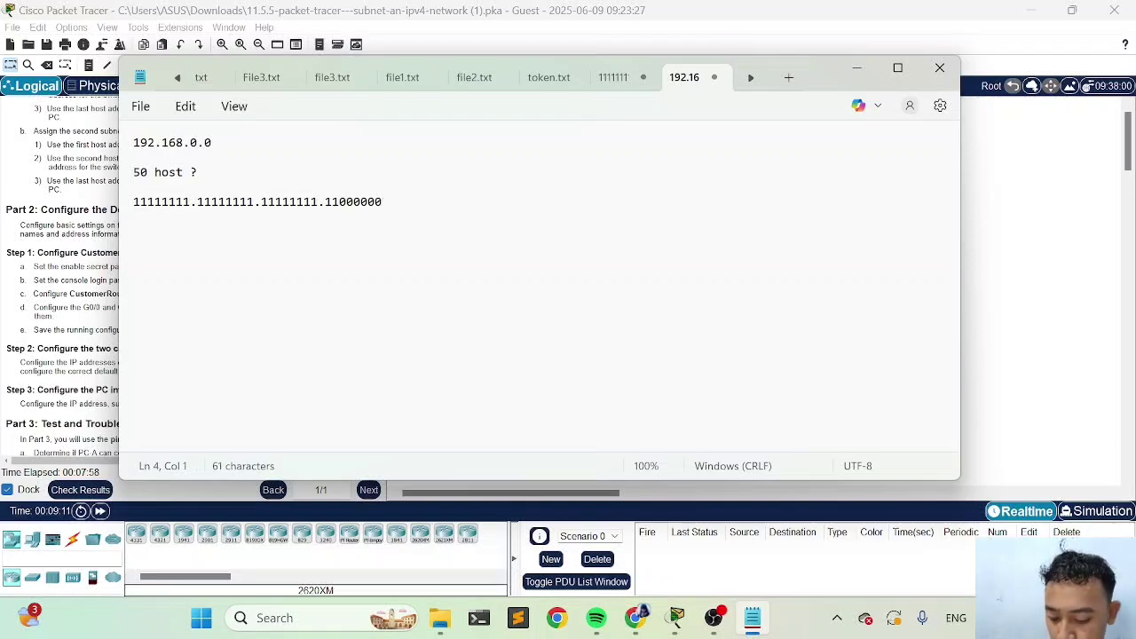
{"action": "key", "text": "Return"}
{"action": "key", "text": "Return"}
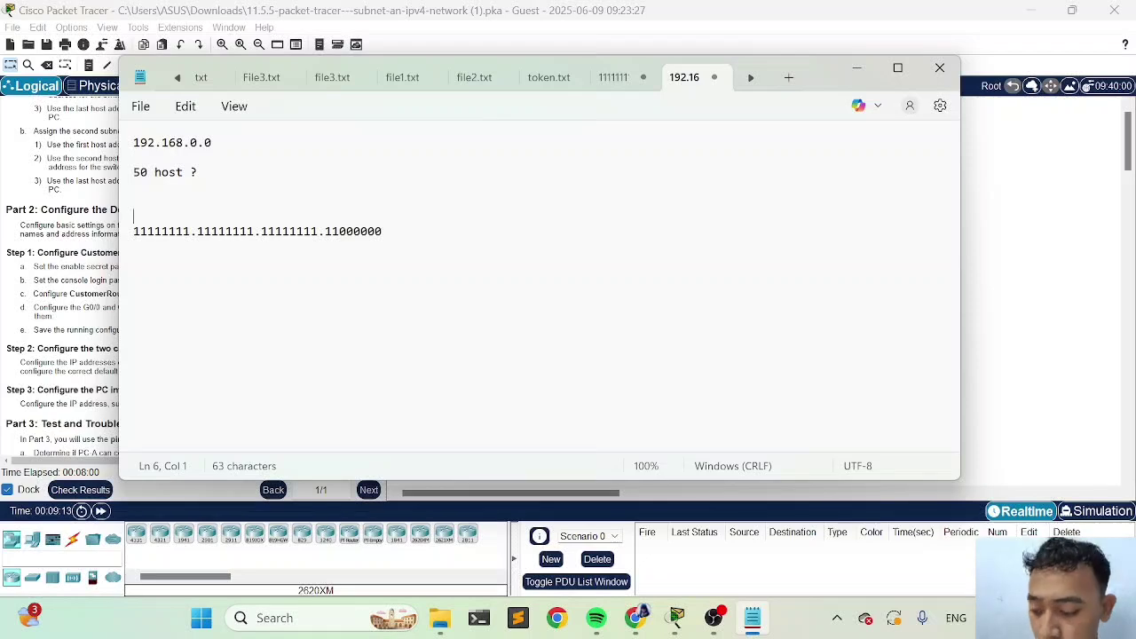
{"action": "type", "text": "128"}
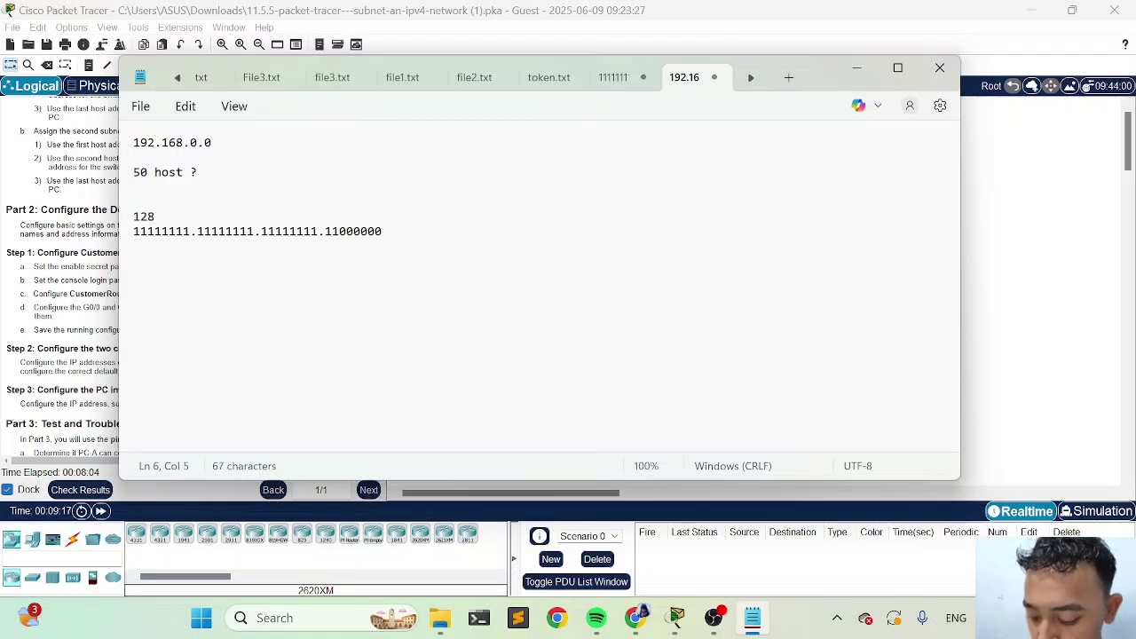
{"action": "type", "text": " 32 1"}
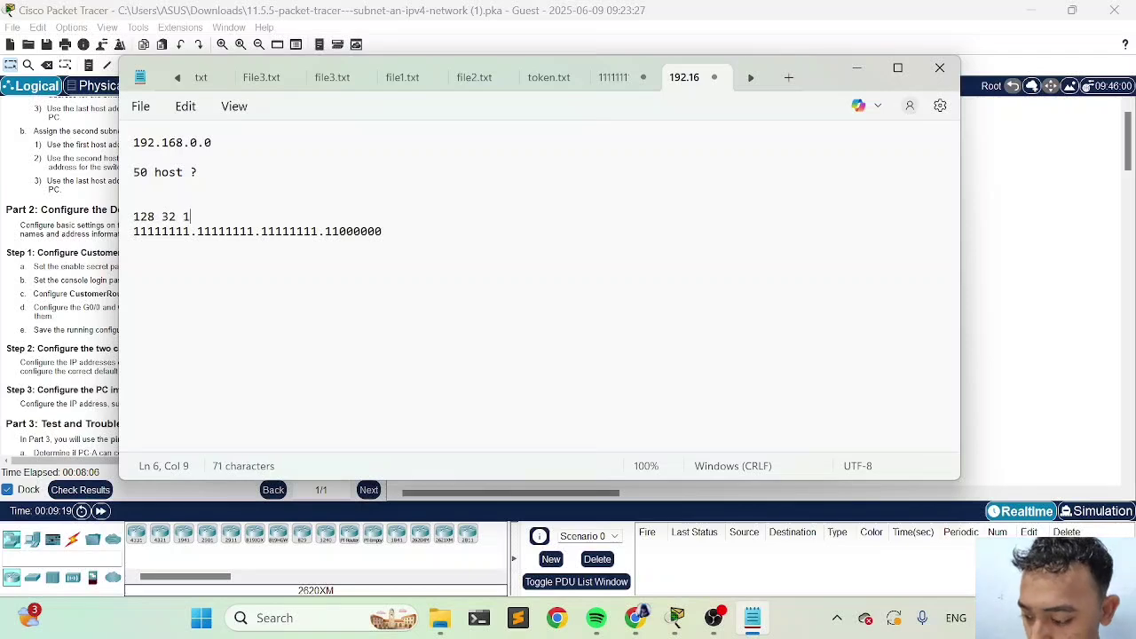
{"action": "type", "text": "6"}
{"action": "key", "text": "Left"}
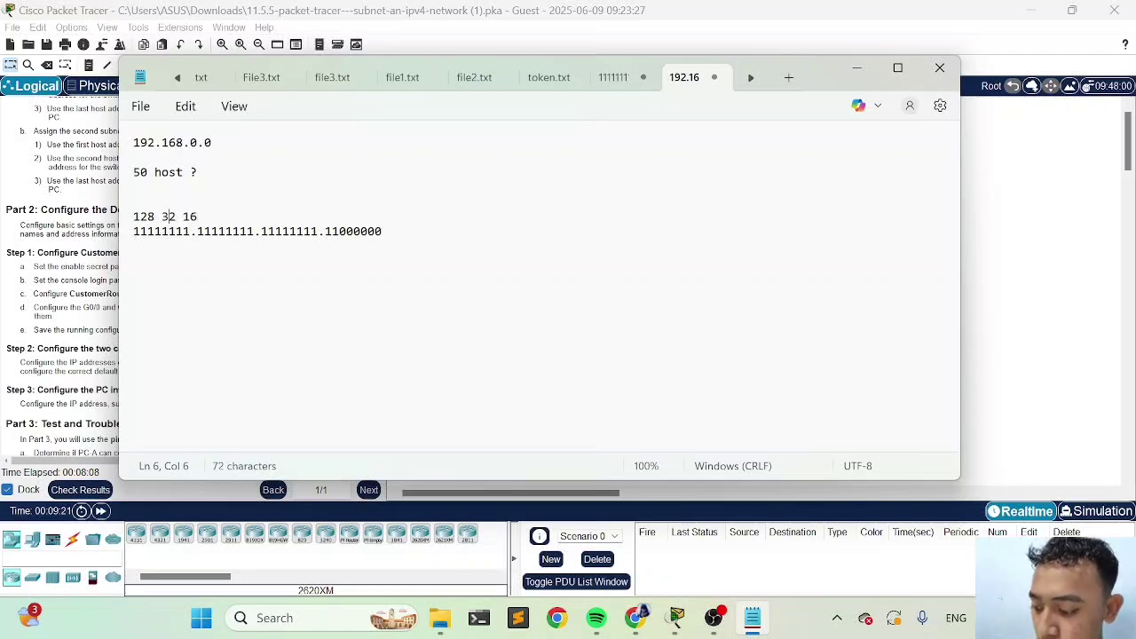
{"action": "type", "text": "64"}
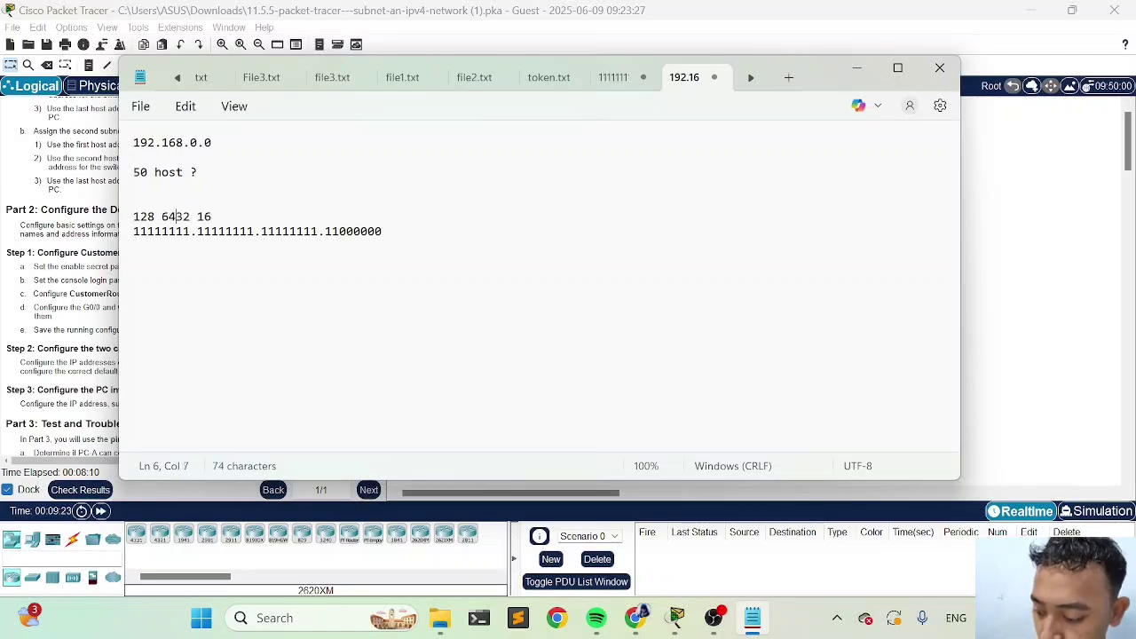
{"action": "key", "text": "Right"}
{"action": "key", "text": "Right"}
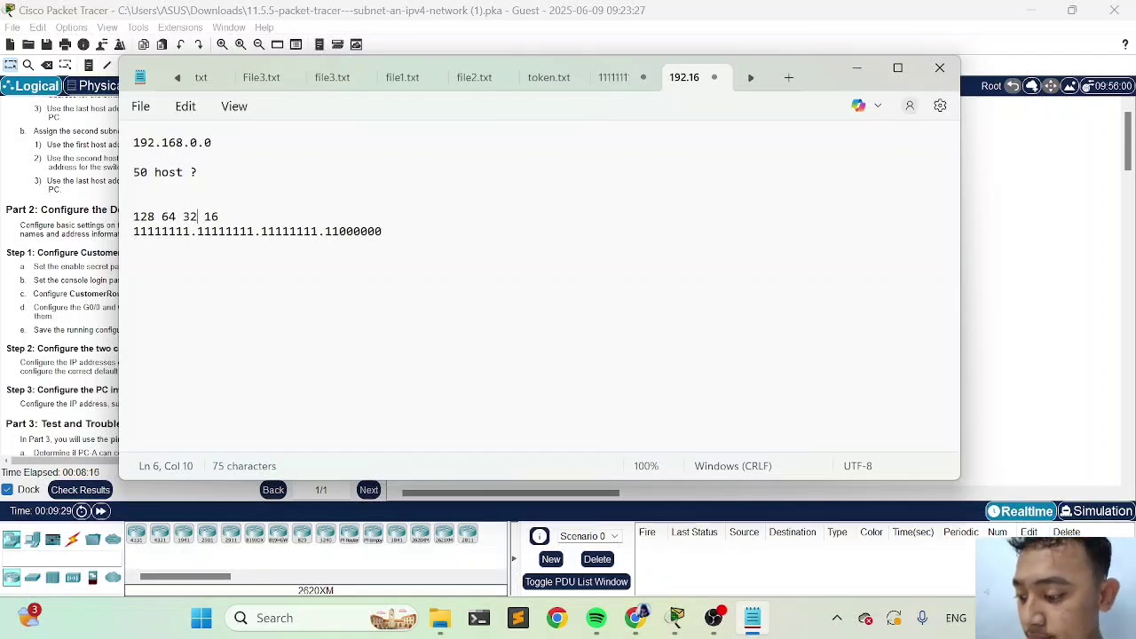
{"action": "key", "text": "Right"}
{"action": "key", "text": "Right"}
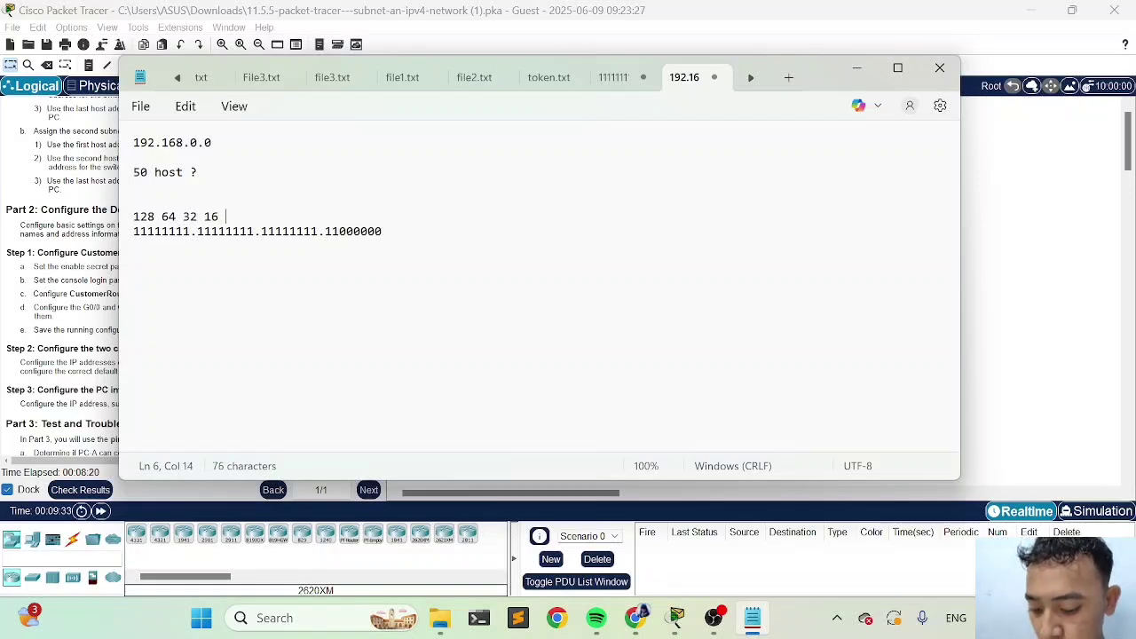
{"action": "type", "text": "8 4 2 1"}
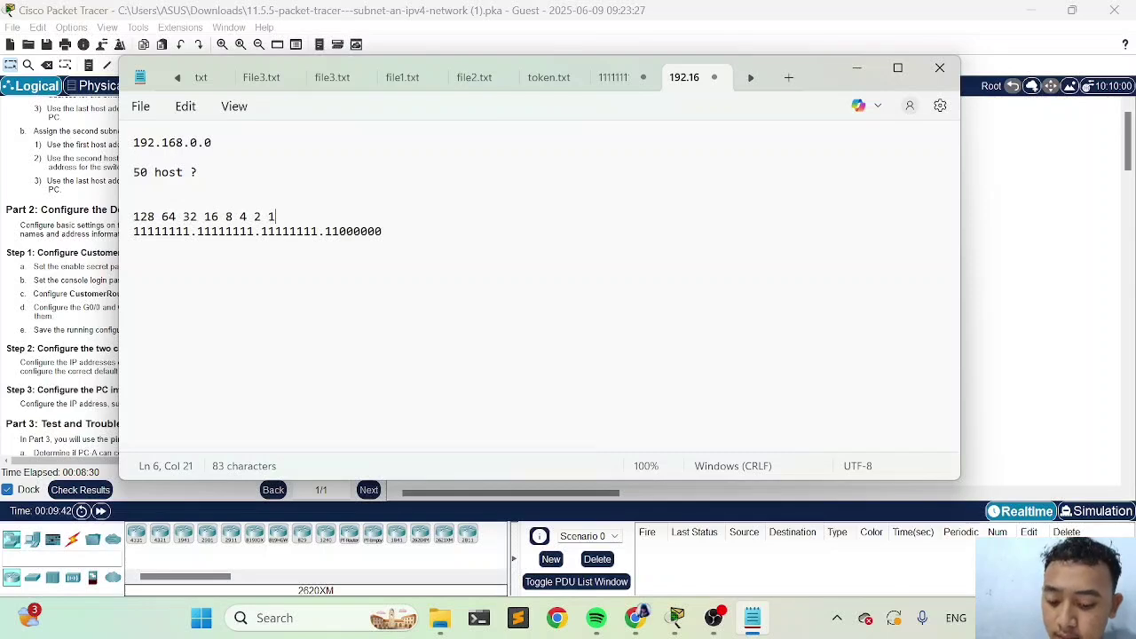
{"action": "key", "text": "Return"}
{"action": "key", "text": "Return"}
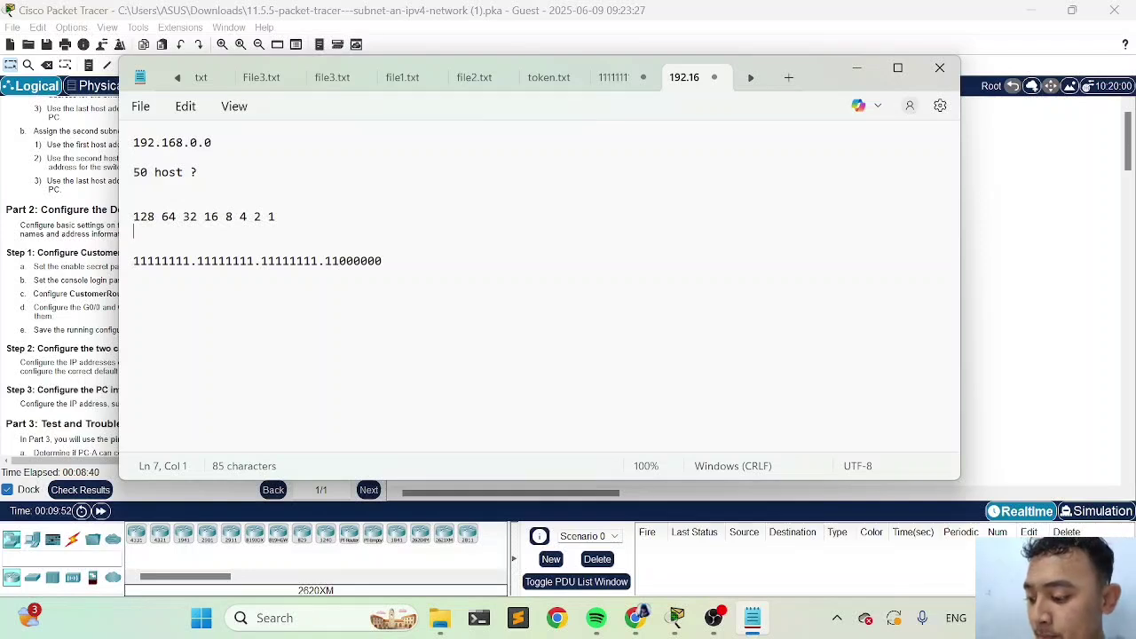
Write the decimal value 255. beneath each of the first three binary octets, spaced to align with them.
{"action": "left_click_drag", "start_coordinate": [190, 262], "coordinate": [132, 263]}
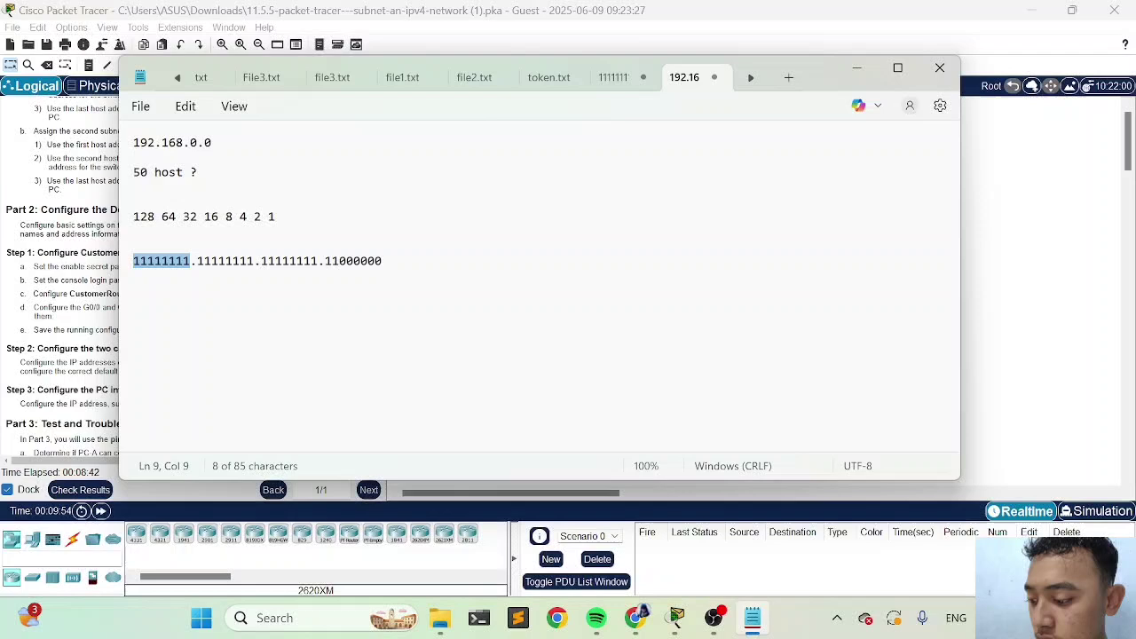
{"action": "left_click", "coordinate": [134, 232]}
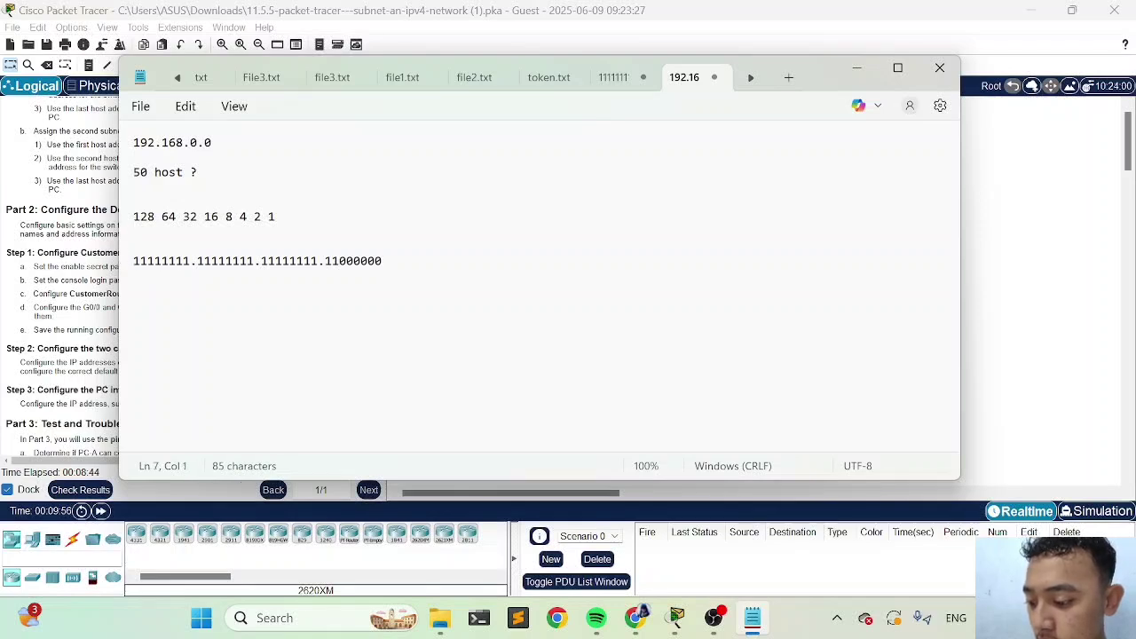
{"action": "left_click", "coordinate": [383, 262]}
{"action": "key", "text": "Return"}
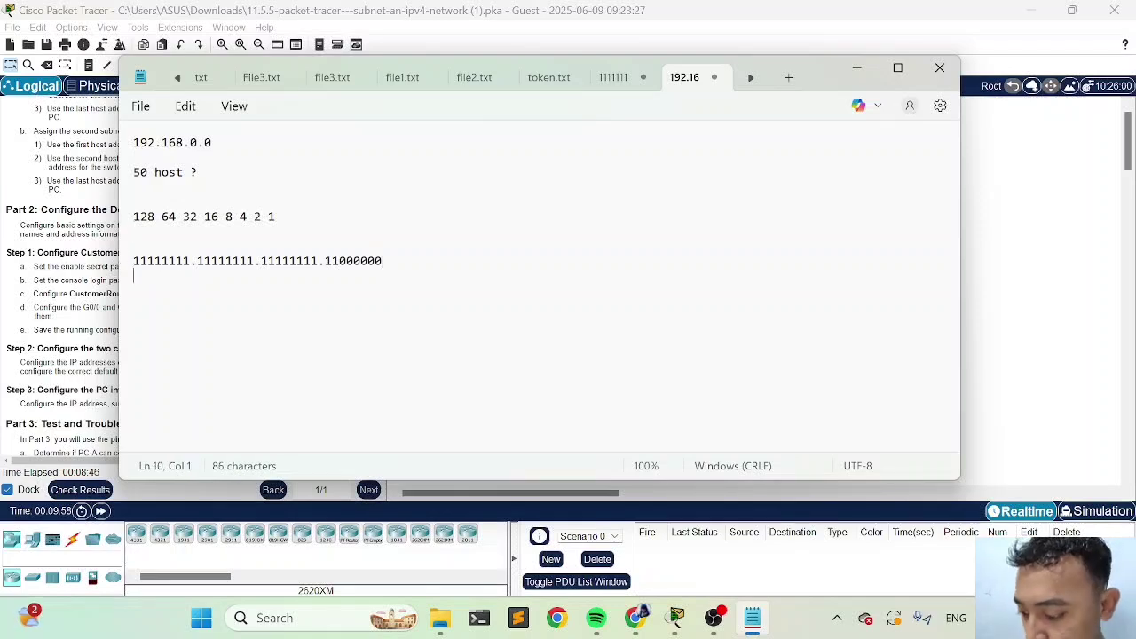
{"action": "type", "text": "255"}
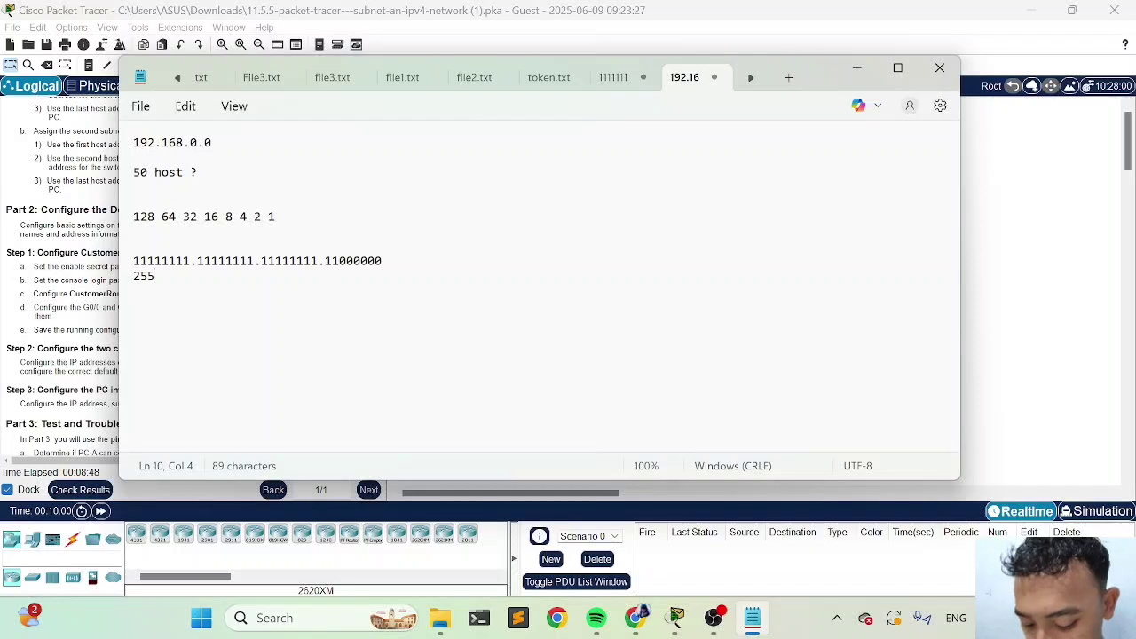
{"action": "type", "text": "."}
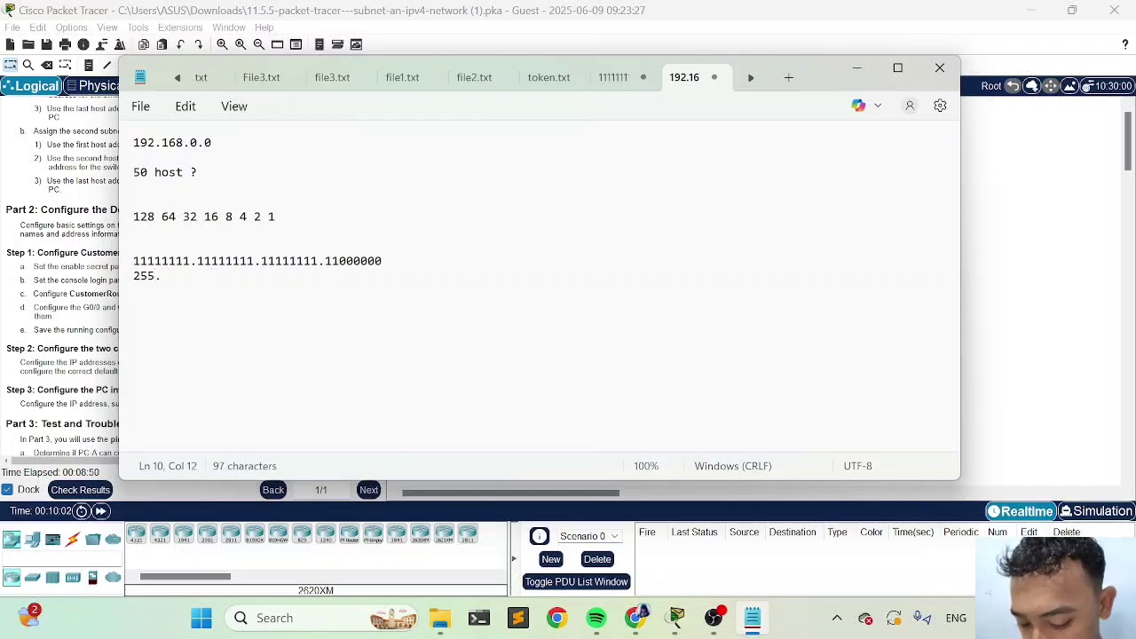
{"action": "key", "text": "BackSpace"}
{"action": "key", "text": "BackSpace"}
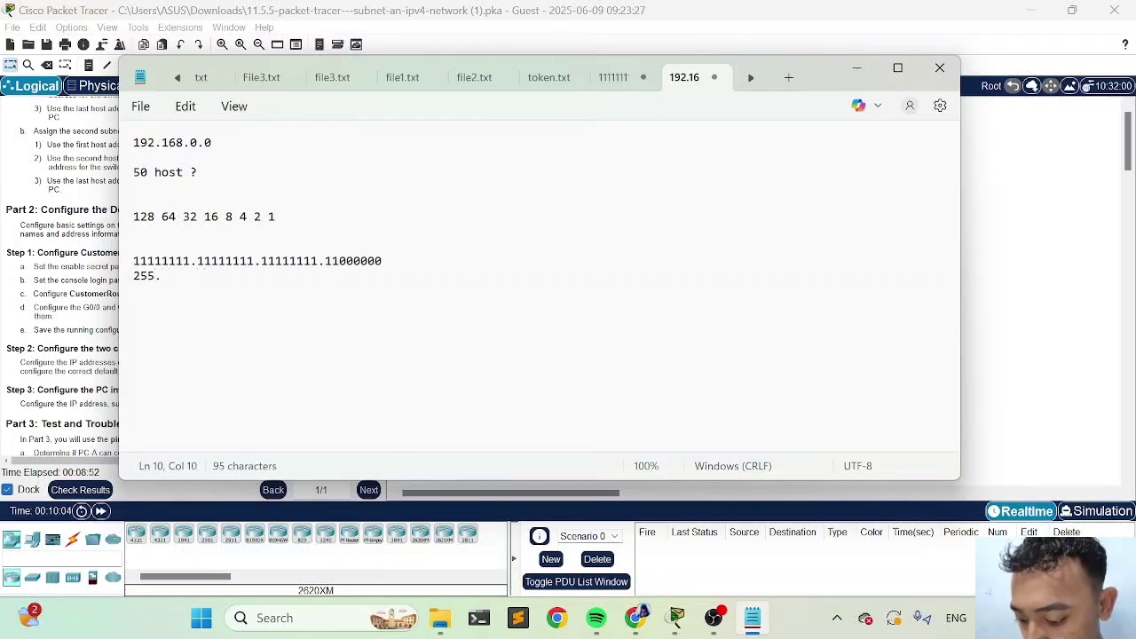
{"action": "type", "text": "255.   "}
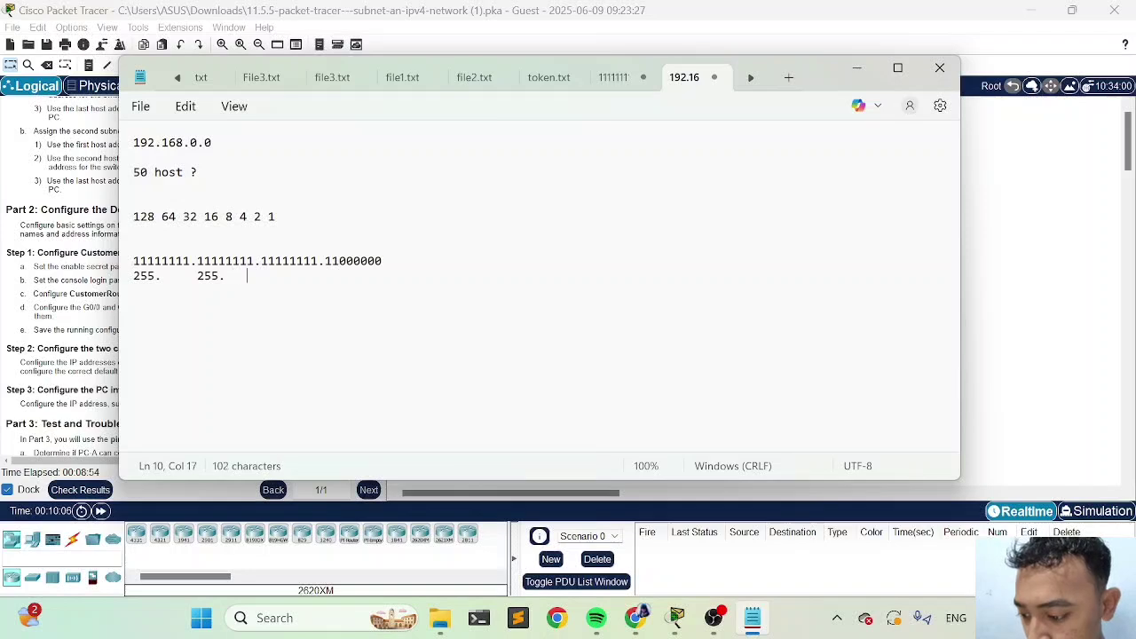
{"action": "type", "text": "  2"}
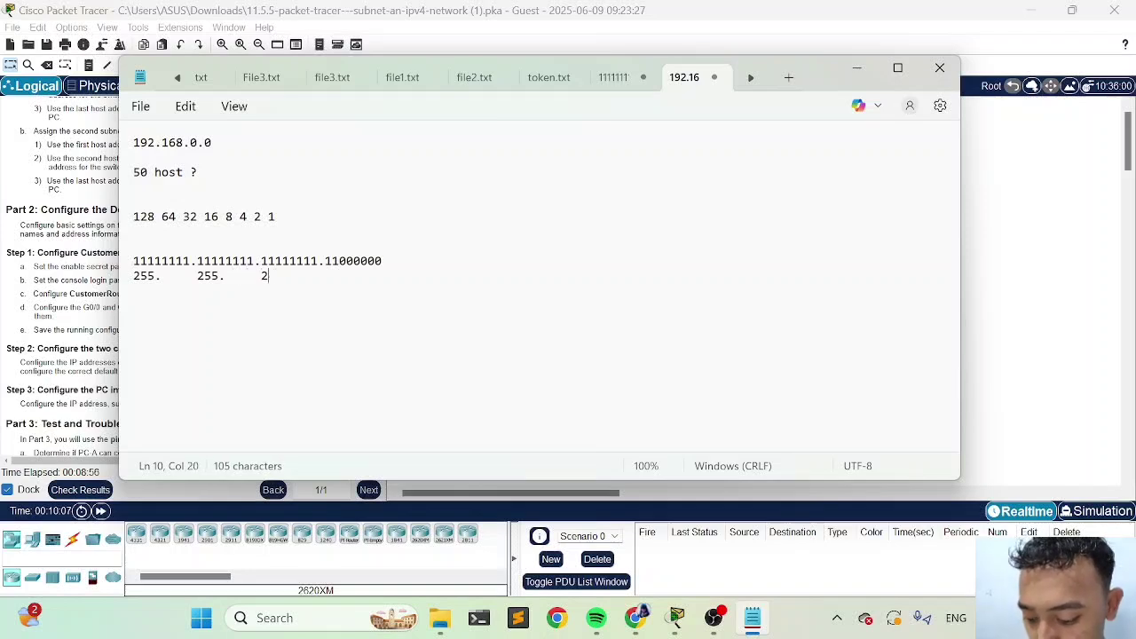
{"action": "type", "text": "55."}
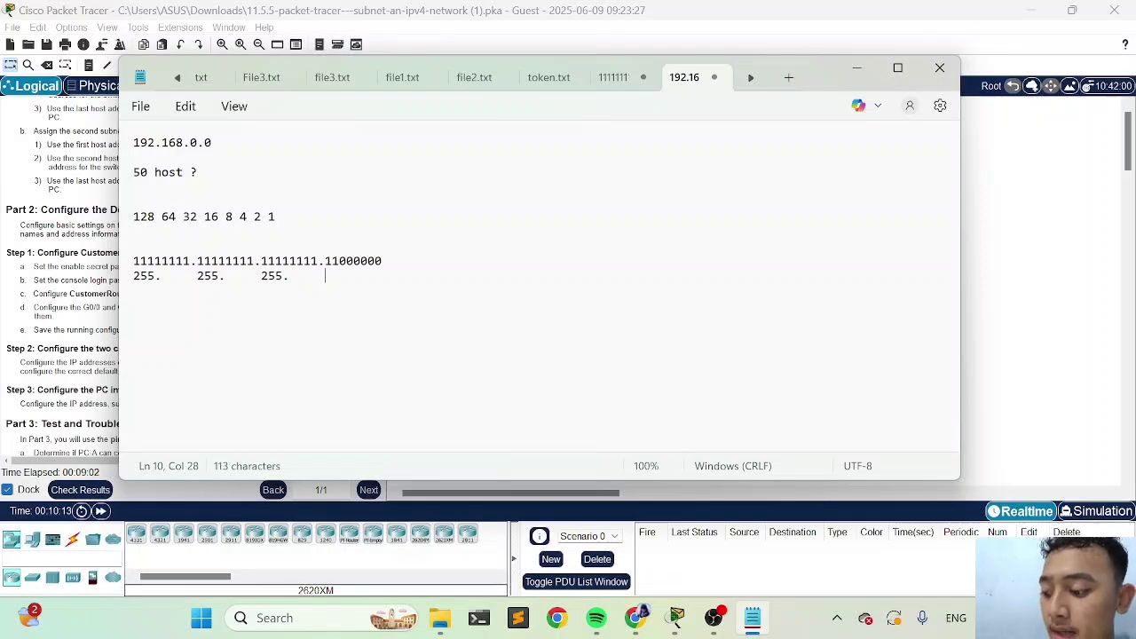
Add up the place values 128 and 64 and write 192 beneath the fourth binary octet.
{"action": "left_click", "coordinate": [129, 218]}
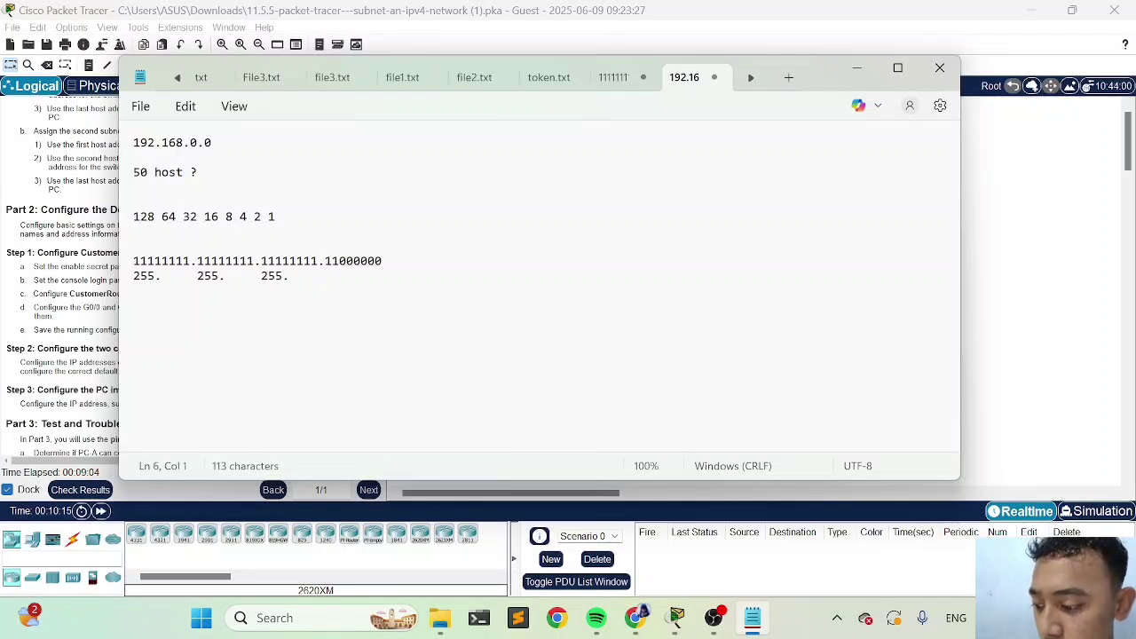
{"action": "left_click_drag", "start_coordinate": [130, 218], "coordinate": [176, 218]}
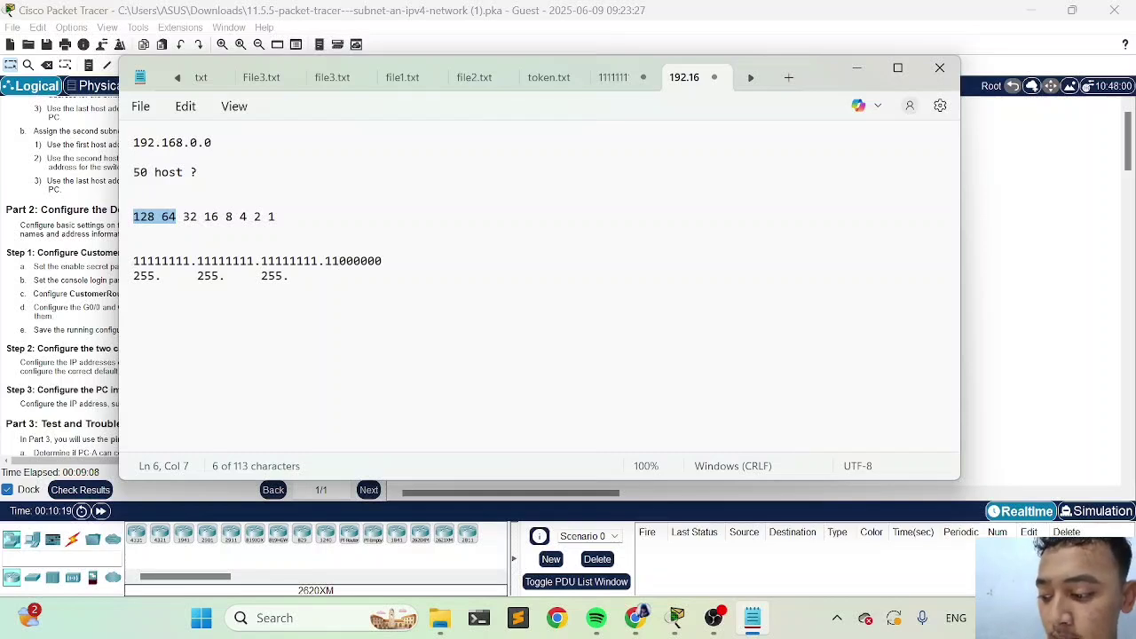
{"action": "left_click", "coordinate": [326, 276]}
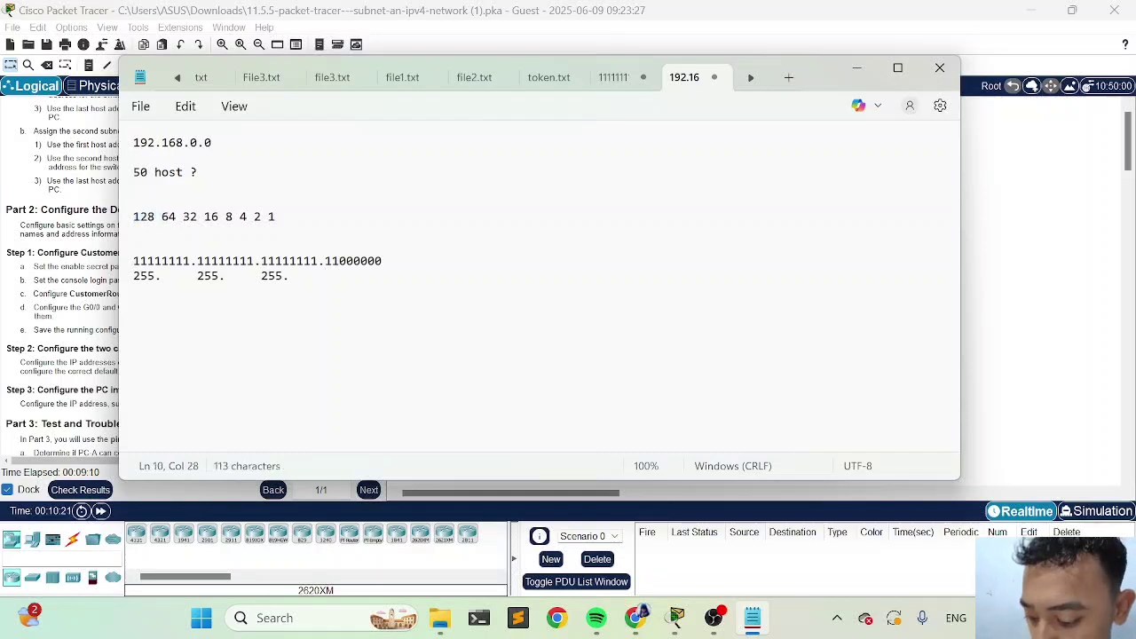
{"action": "type", "text": "192"}
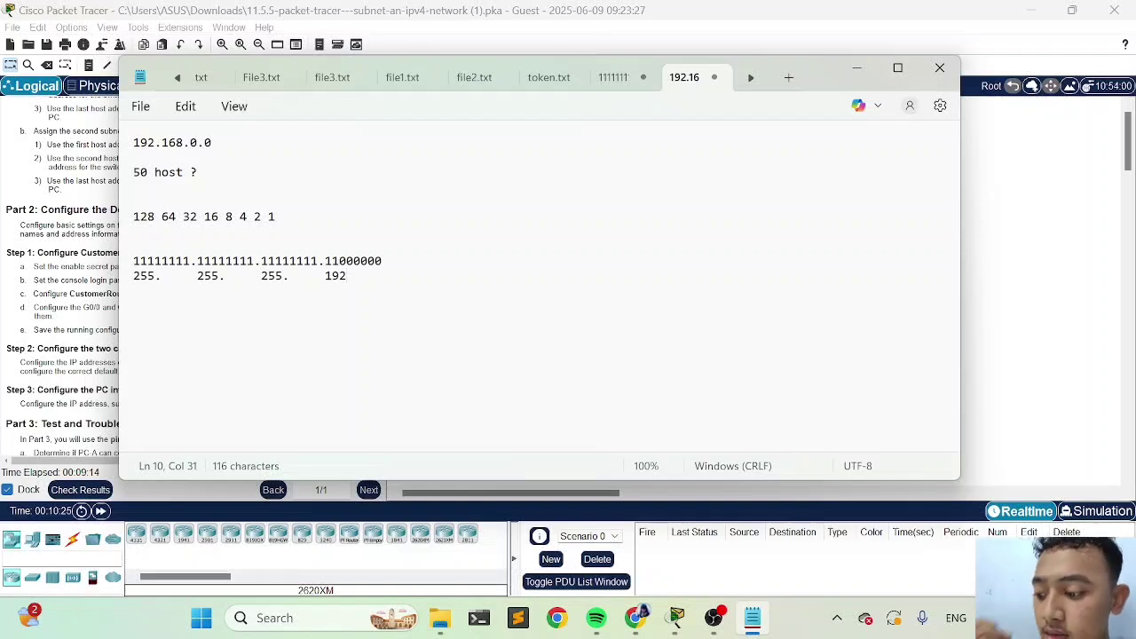
{"action": "left_click", "coordinate": [129, 263]}
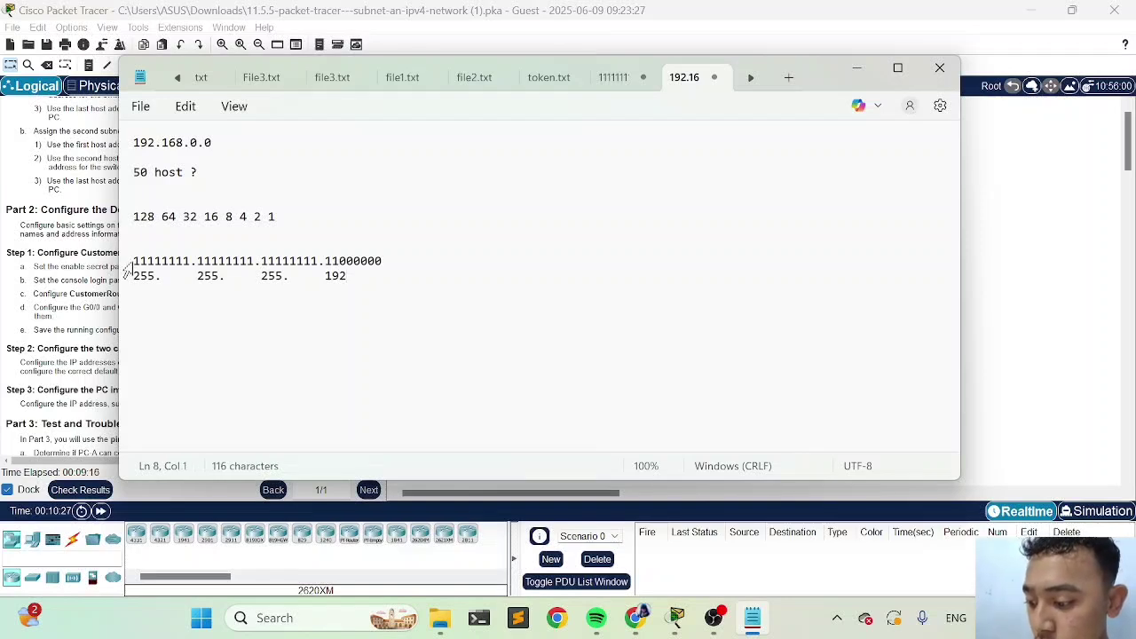
Write the prefix /26 directly above the binary mask and the calculation 255 - 192 = 63 host below the decimal mask.
{"action": "type", "text": "/"}
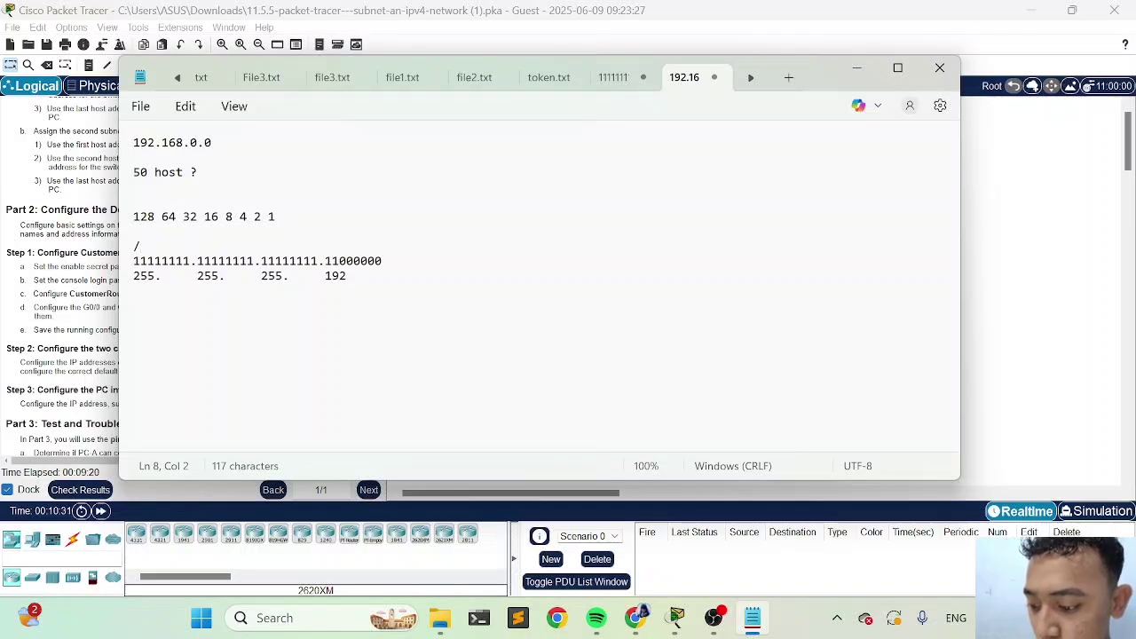
{"action": "type", "text": "26"}
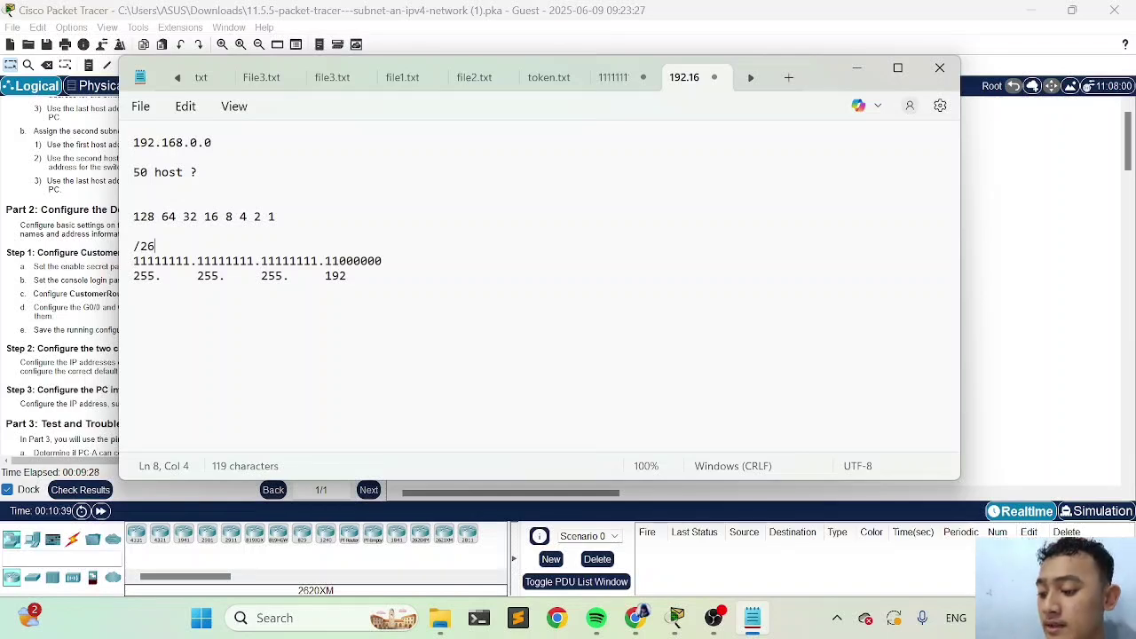
{"action": "left_click", "coordinate": [347, 276]}
{"action": "key", "text": "Return"}
{"action": "key", "text": "Return"}
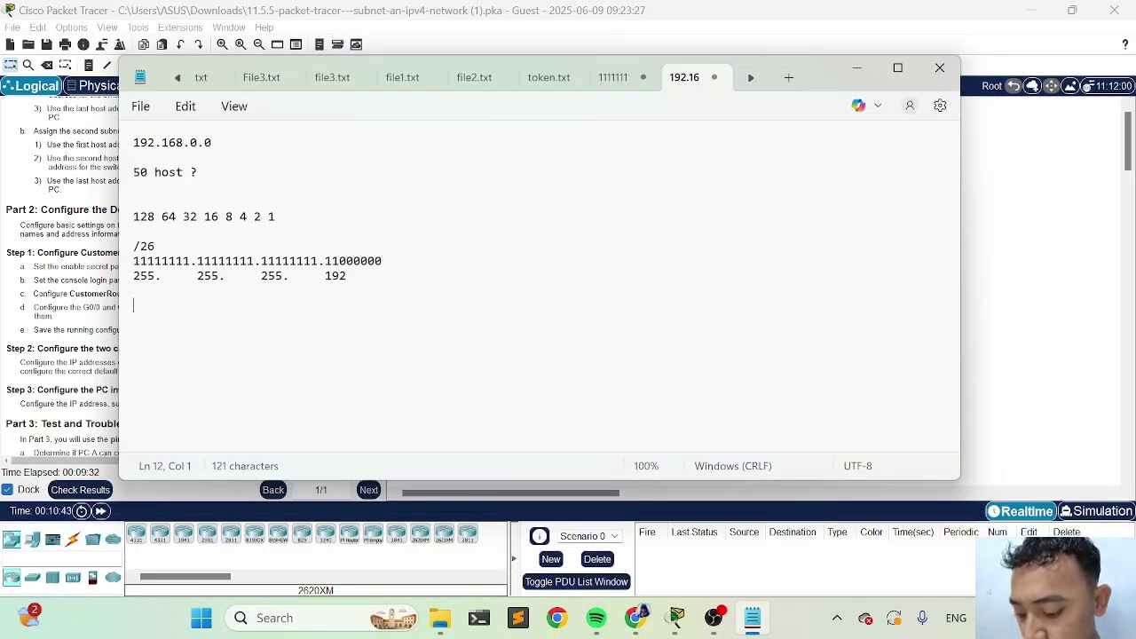
{"action": "type", "text": "255 -"}
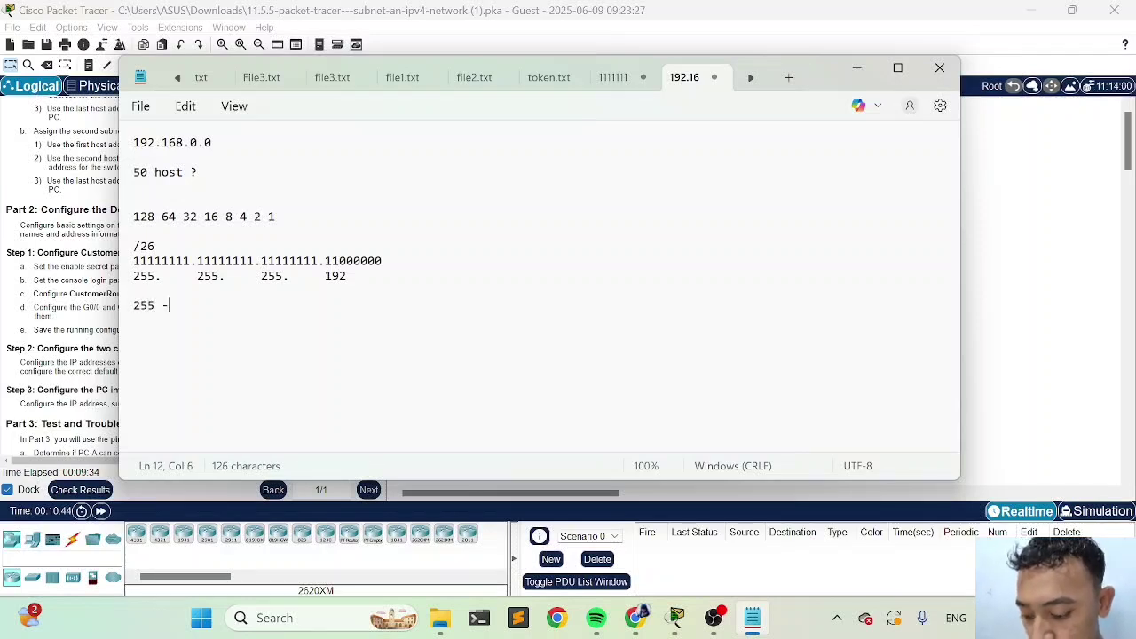
{"action": "type", "text": " 192 "}
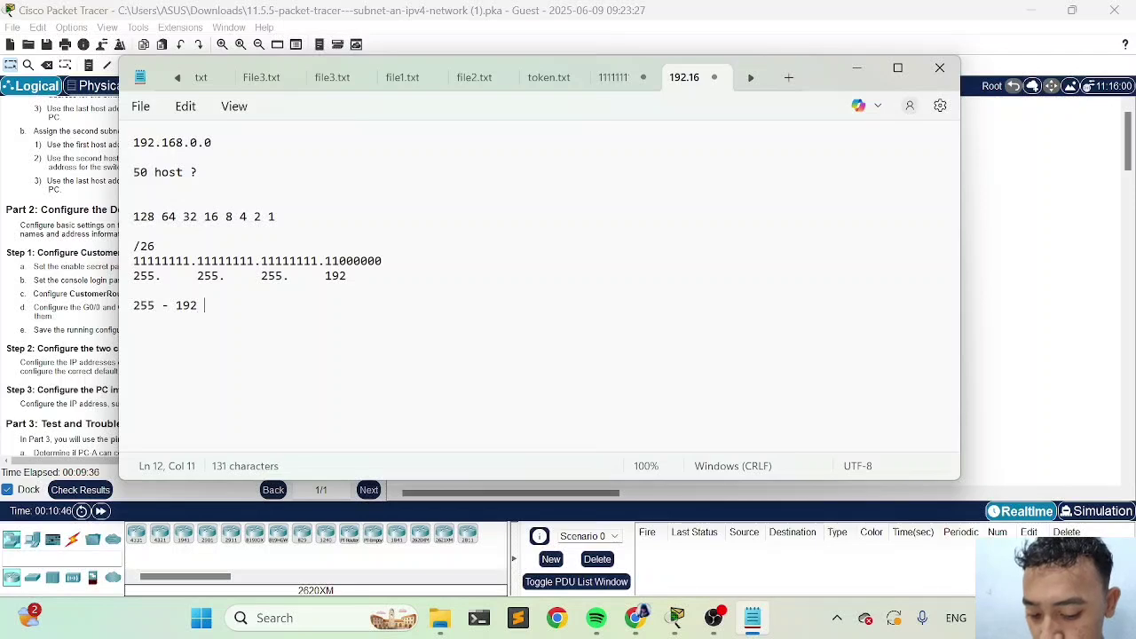
{"action": "type", "text": "="}
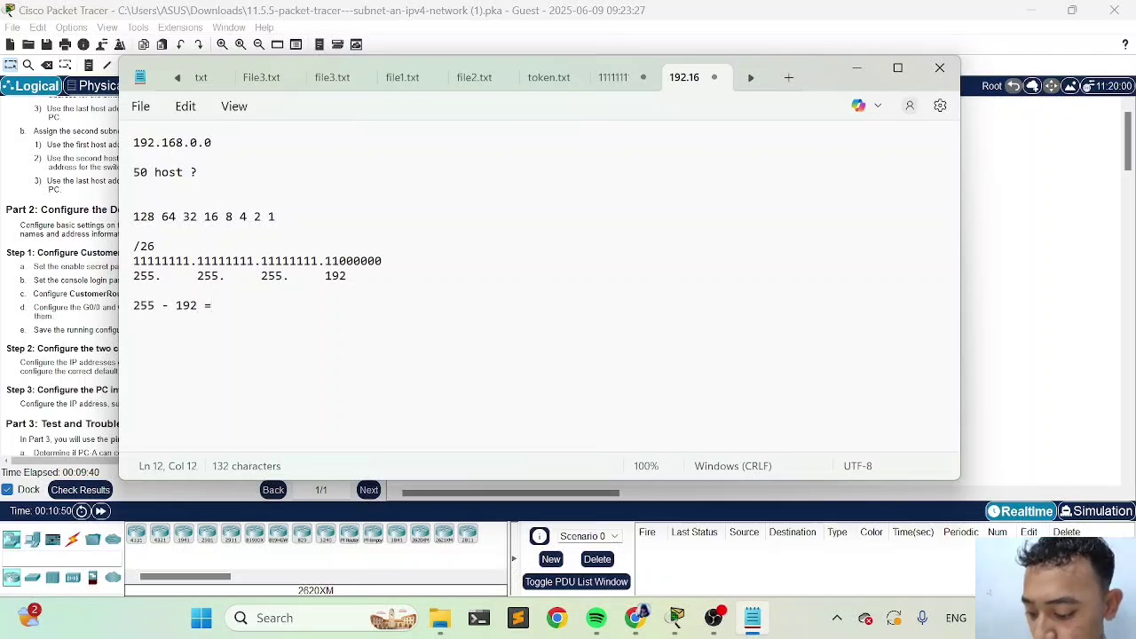
{"action": "type", "text": " 3"}
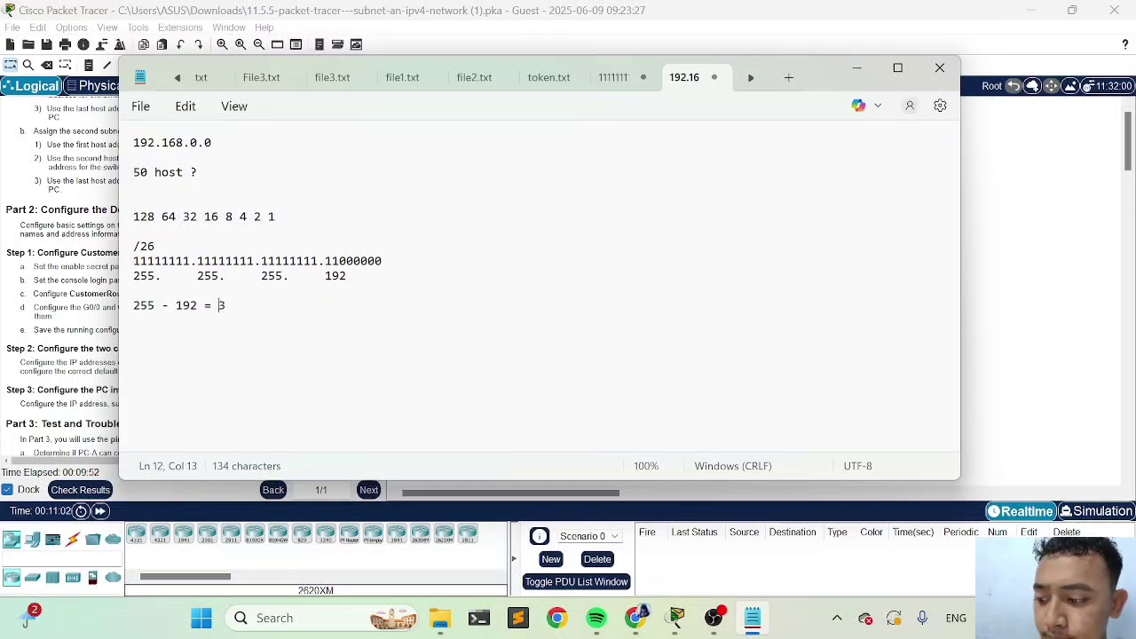
{"action": "type", "text": "6"}
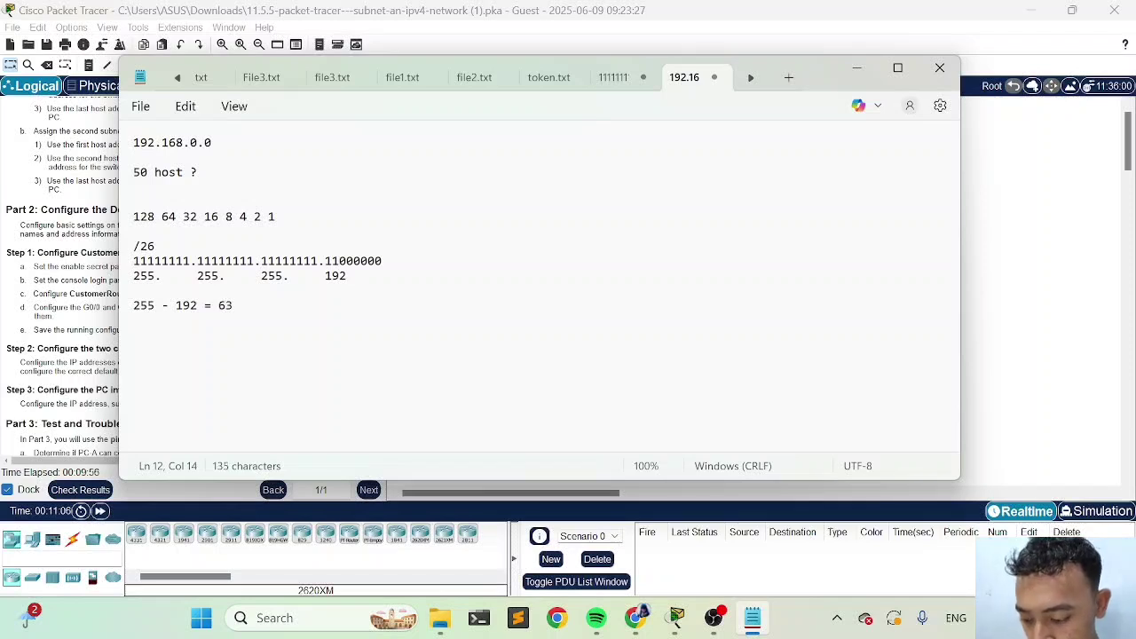
{"action": "key", "text": "End"}
{"action": "type", "text": "host"}
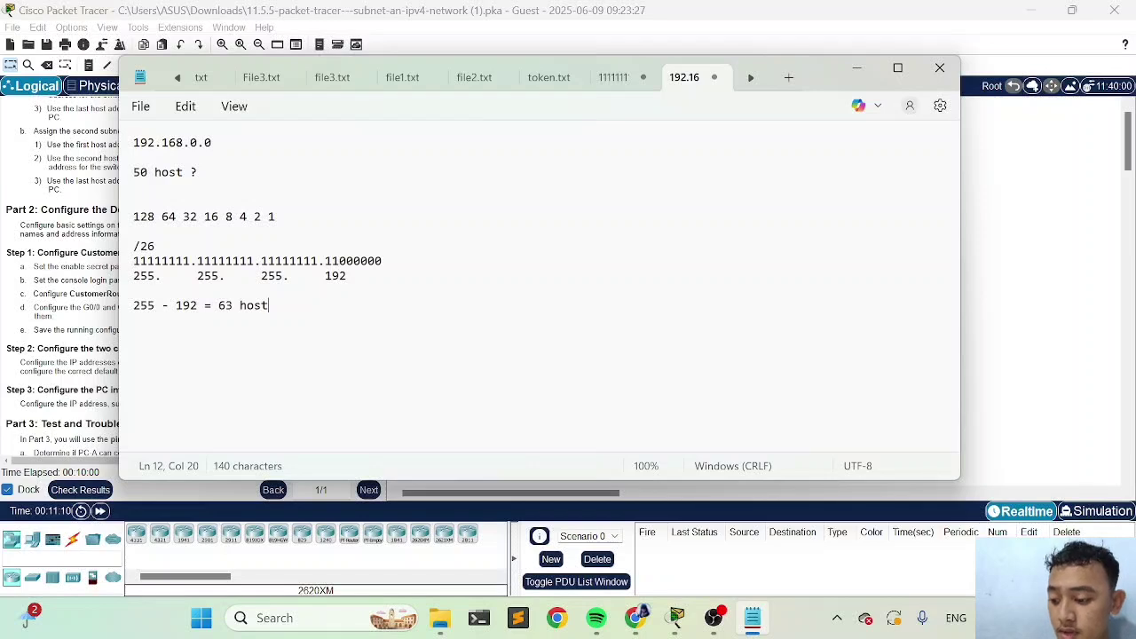
Add the address range 0 - 63 below the host calculation, separated from it by an empty line.
{"action": "key", "text": "Return"}
{"action": "key", "text": "Return"}
{"action": "type", "text": "0 -"}
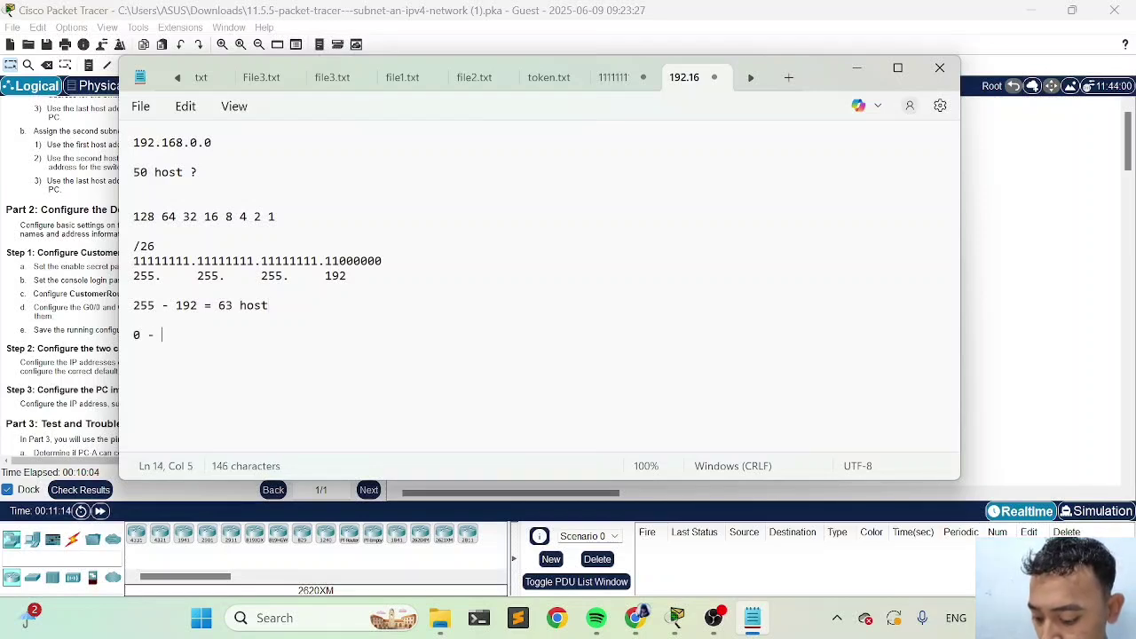
{"action": "type", "text": " 63"}
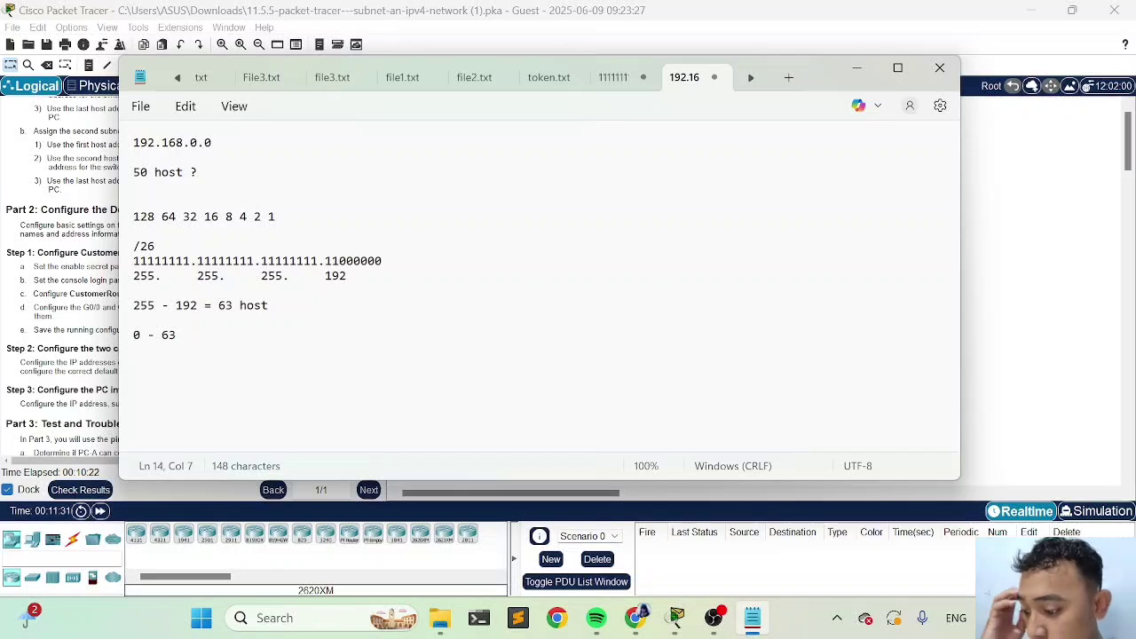
Correct the host calculation to read 256 - 192 = 64 host.
{"action": "left_click", "coordinate": [156, 305]}
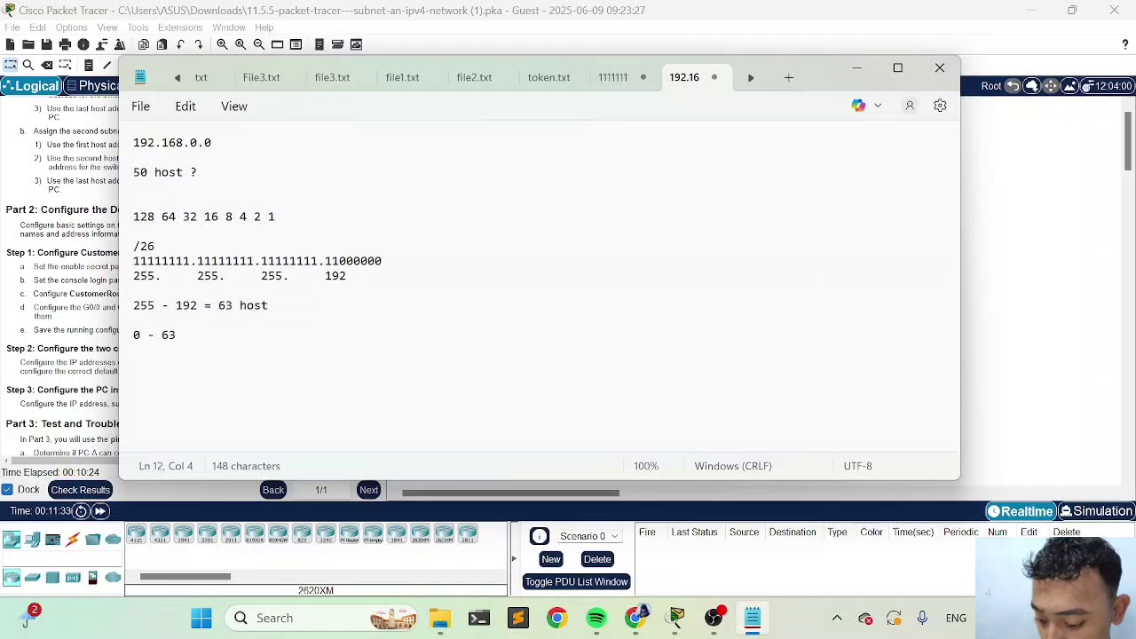
{"action": "key", "text": "BackSpace"}
{"action": "type", "text": "6"}
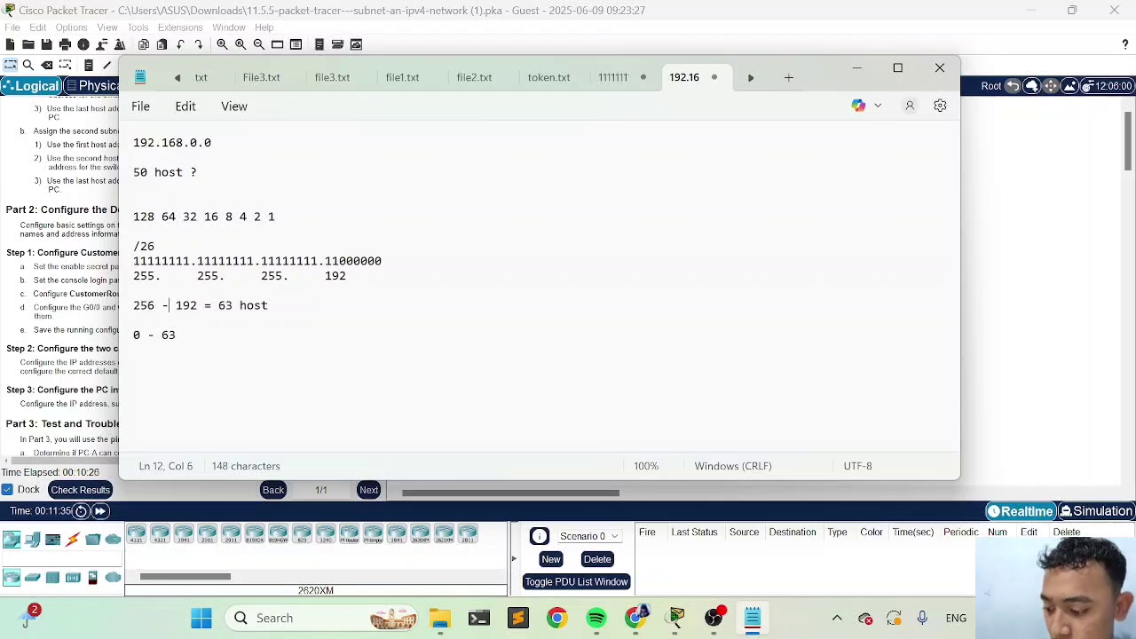
{"action": "left_click", "coordinate": [210, 305]}
{"action": "key", "text": "Right"}
{"action": "key", "text": "Right"}
{"action": "key", "text": "Right"}
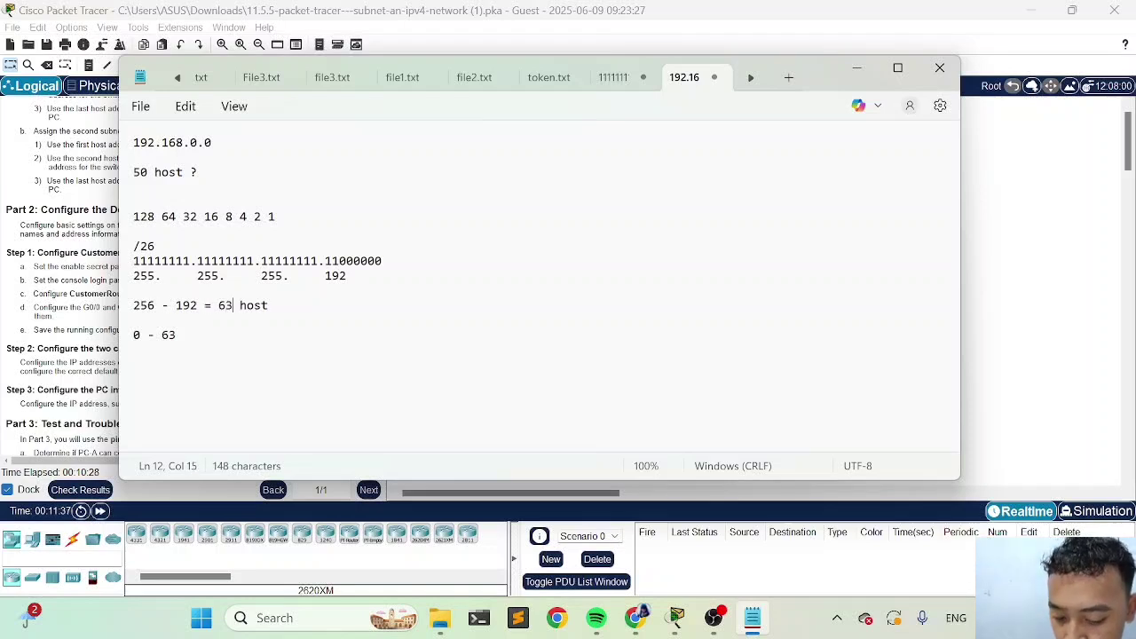
{"action": "key", "text": "BackSpace"}
{"action": "type", "text": "4"}
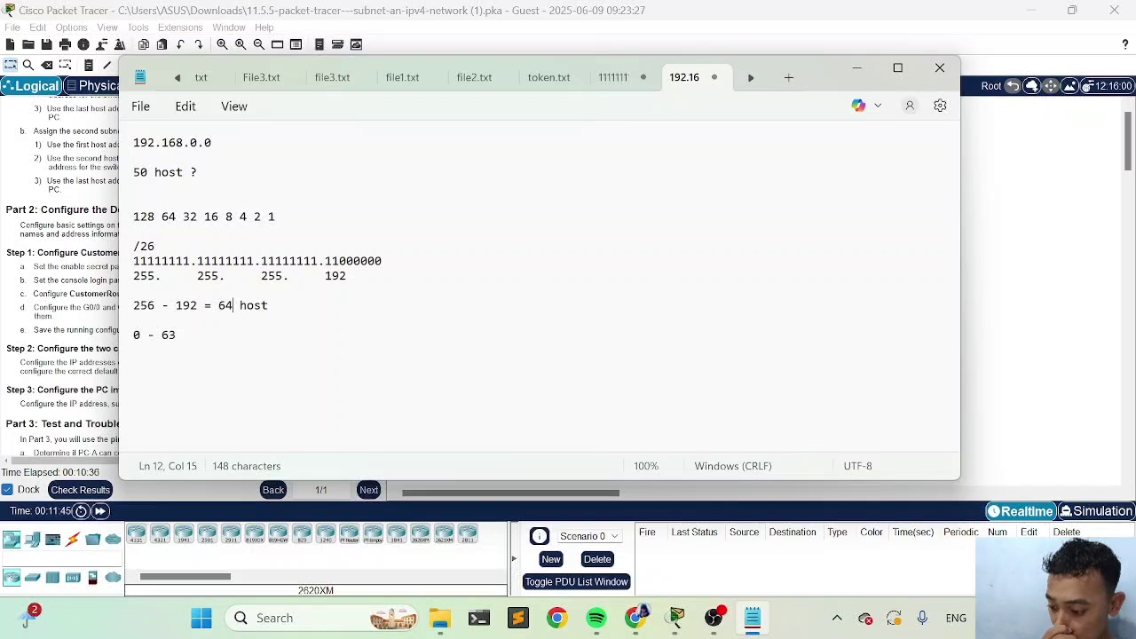
Highlight the 0 - 63 range, clear the selection and start a new line below the range after an empty one.
{"action": "left_click_drag", "start_coordinate": [177, 335], "coordinate": [119, 343]}
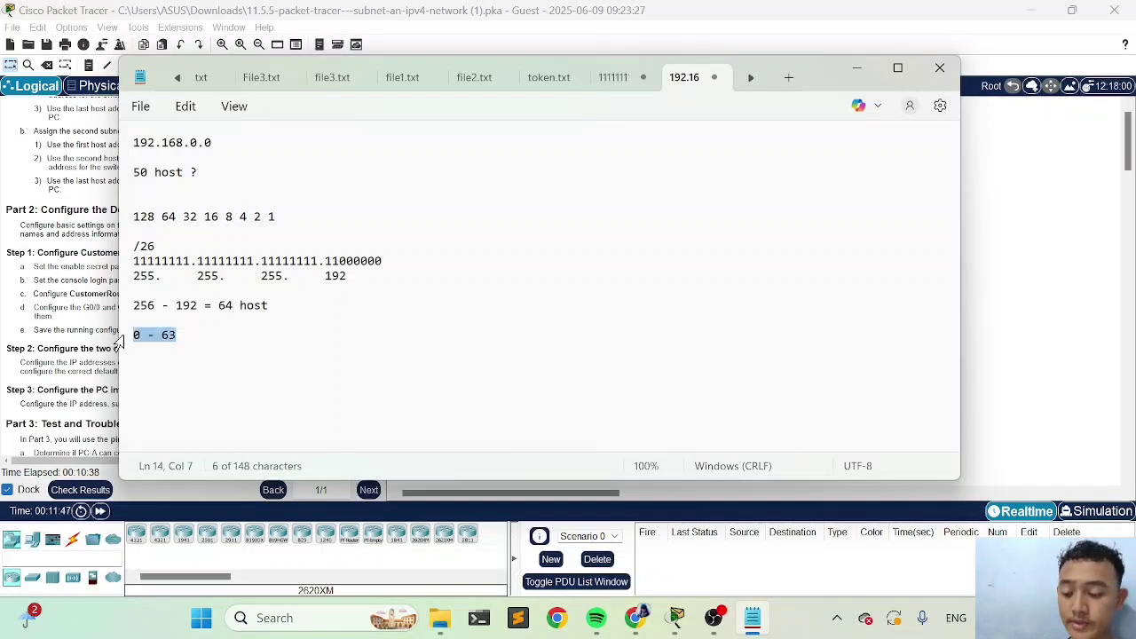
{"action": "left_click", "coordinate": [168, 335]}
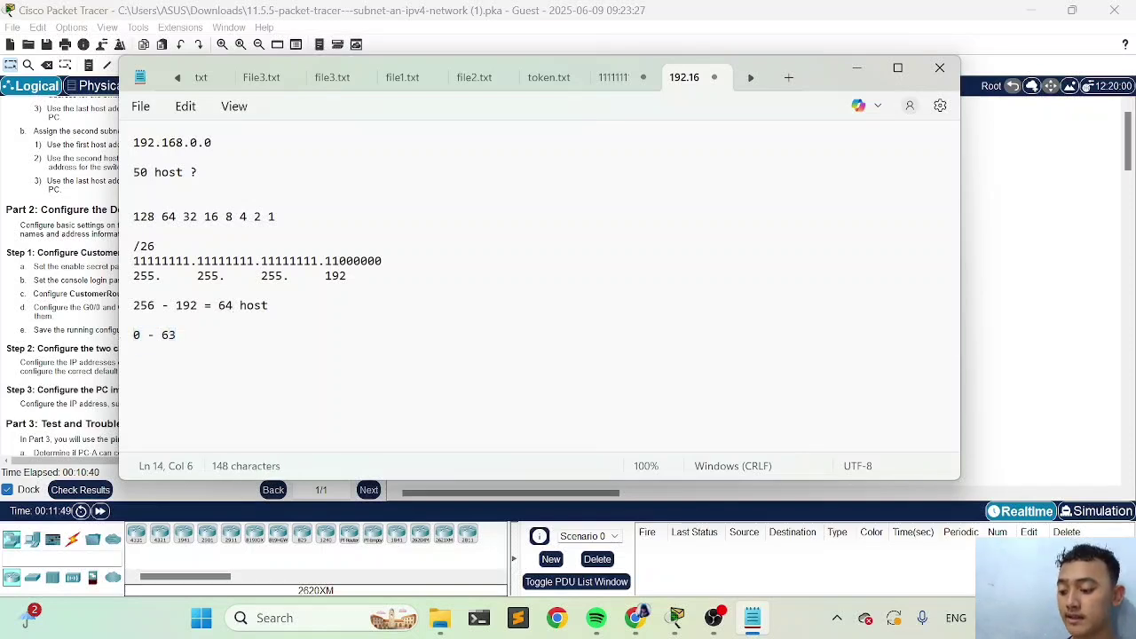
{"action": "left_click_drag", "start_coordinate": [177, 335], "coordinate": [124, 337]}
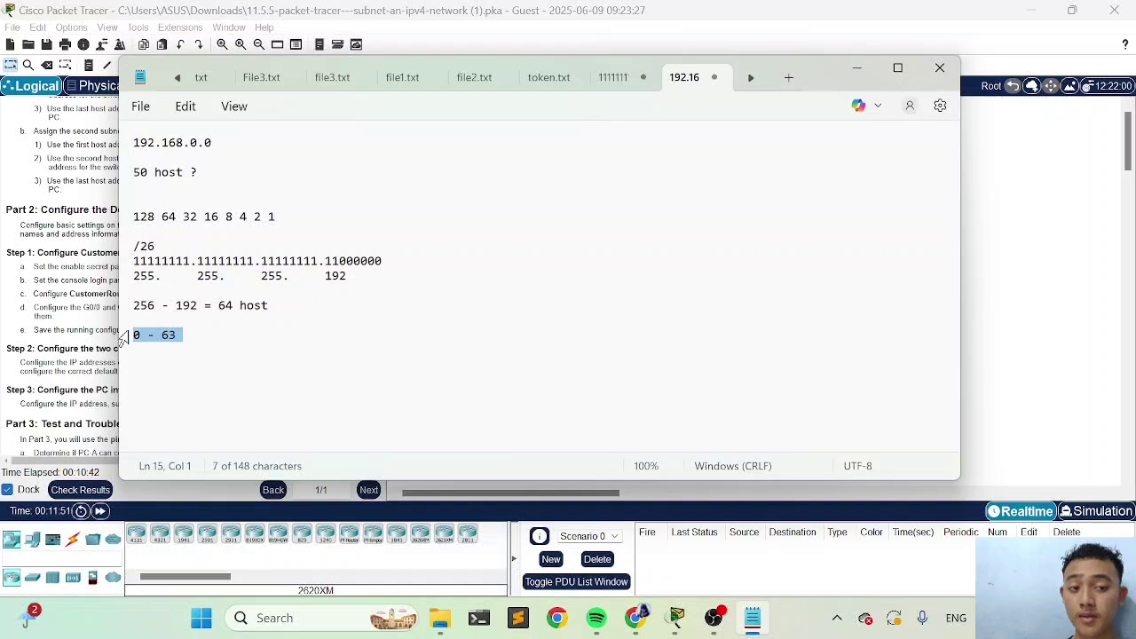
{"action": "left_click", "coordinate": [188, 345]}
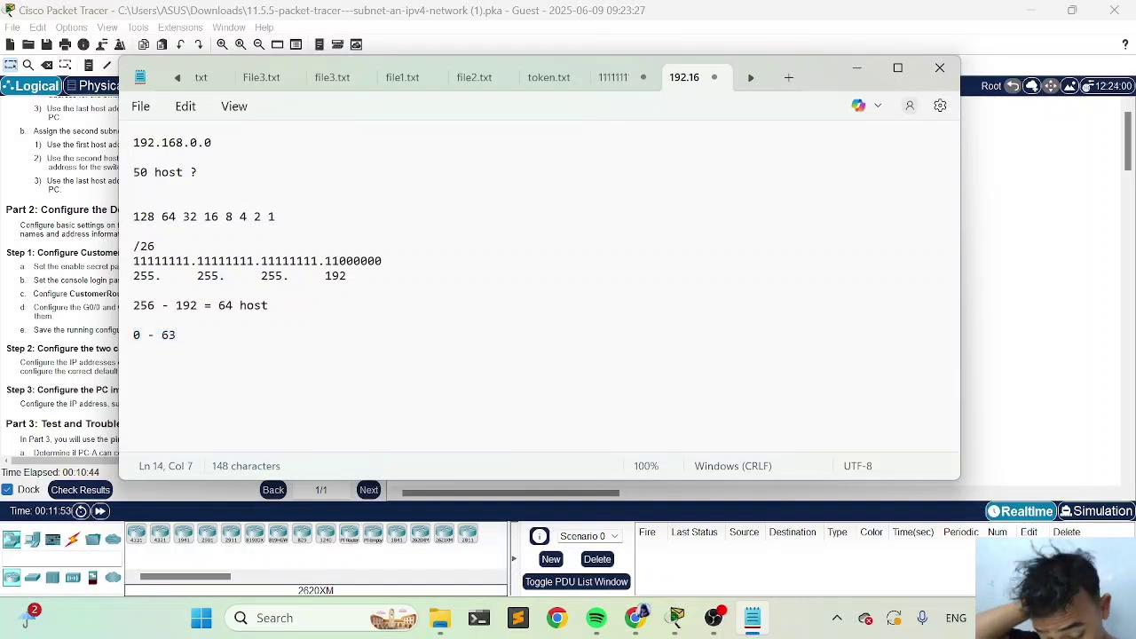
{"action": "key", "text": "Return"}
{"action": "key", "text": "Return"}
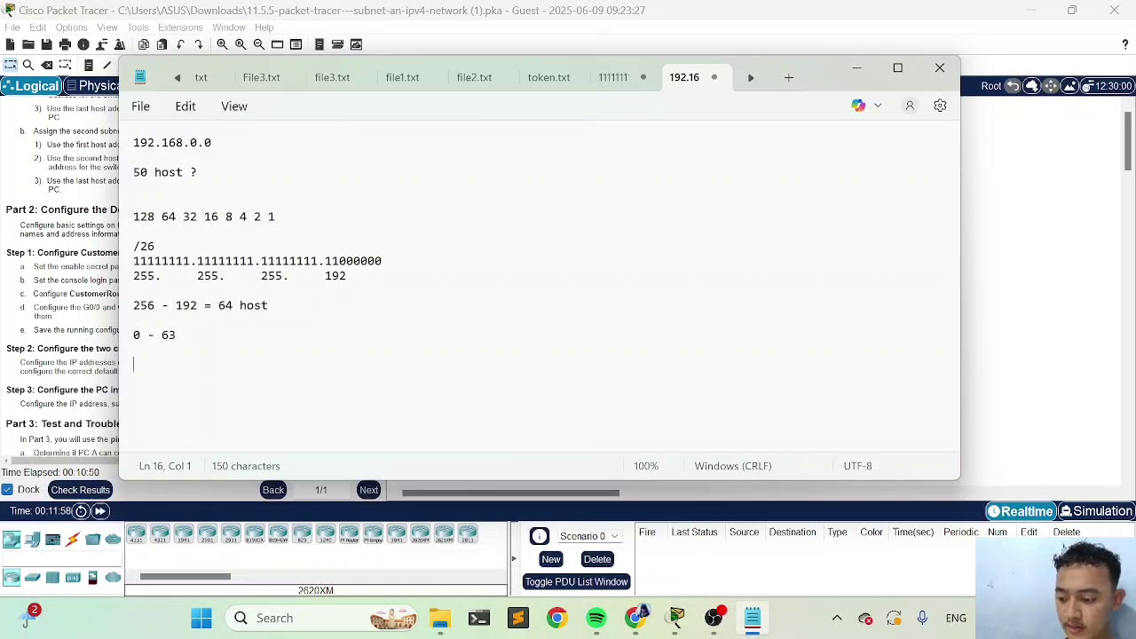
Switch to Packet Tracer and enter ip address 192.168.0.1 255.255.255.192 for GigabitEthernet 0/0 at CustomerRouter's command line.
{"action": "left_click", "coordinate": [1015, 172]}
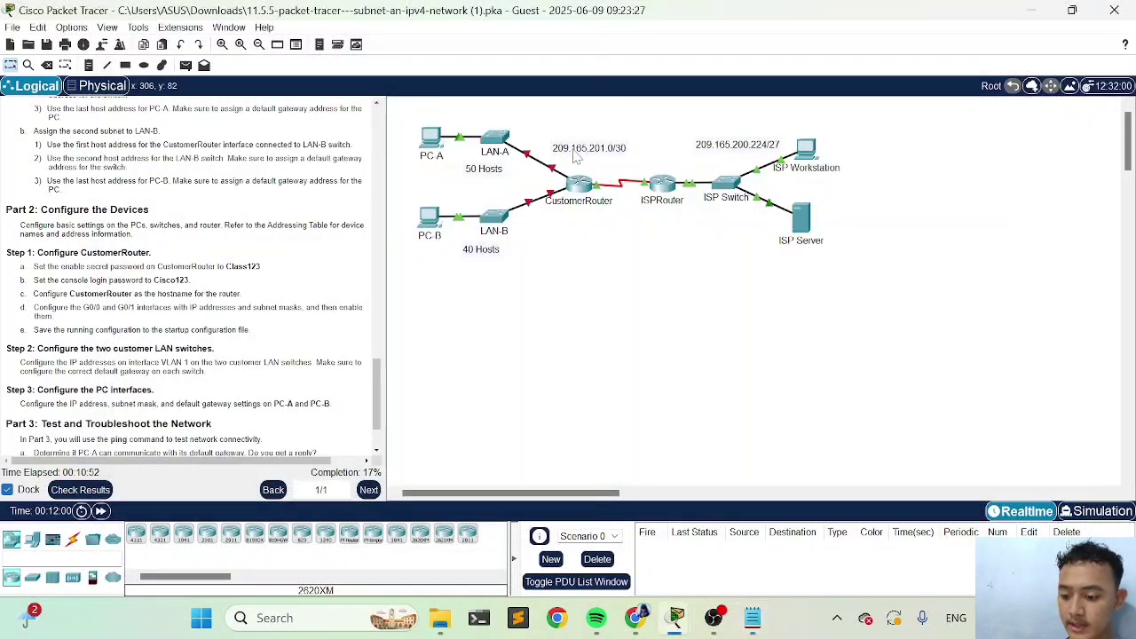
{"action": "left_click", "coordinate": [584, 188]}
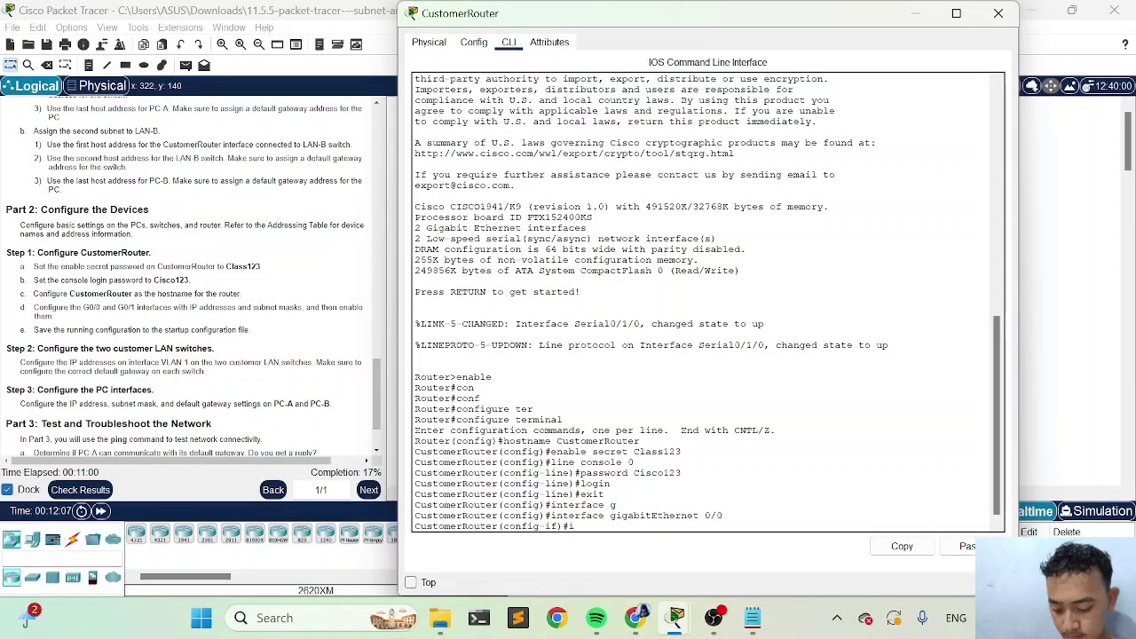
{"action": "type", "text": "p add"}
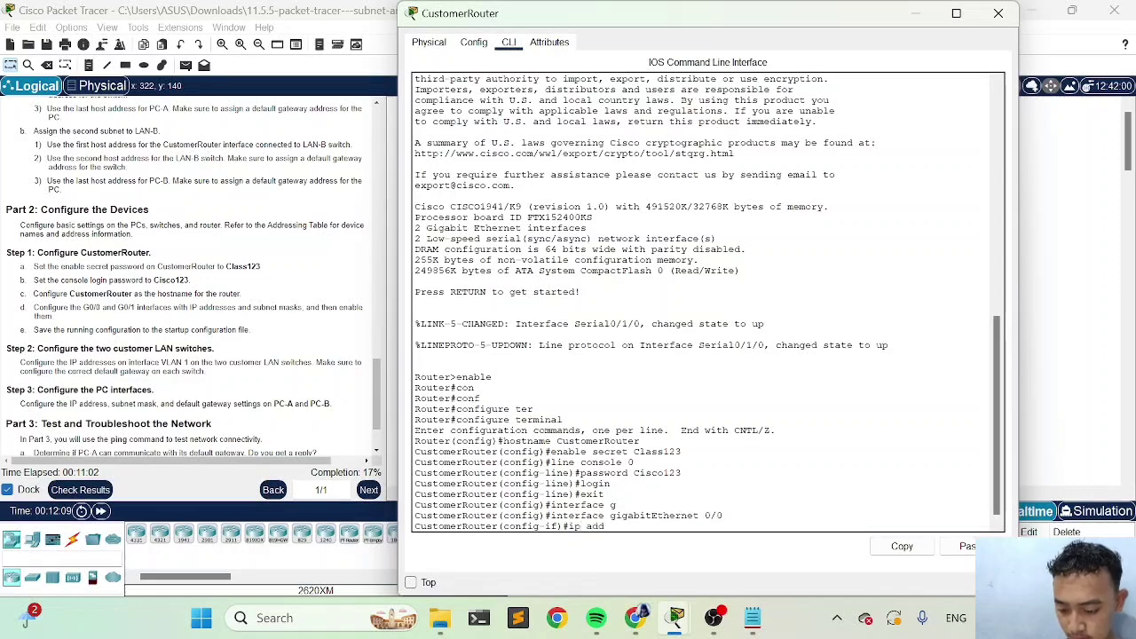
{"action": "type", "text": "r"}
{"action": "key", "text": "Tab"}
{"action": "type", "text": "1"}
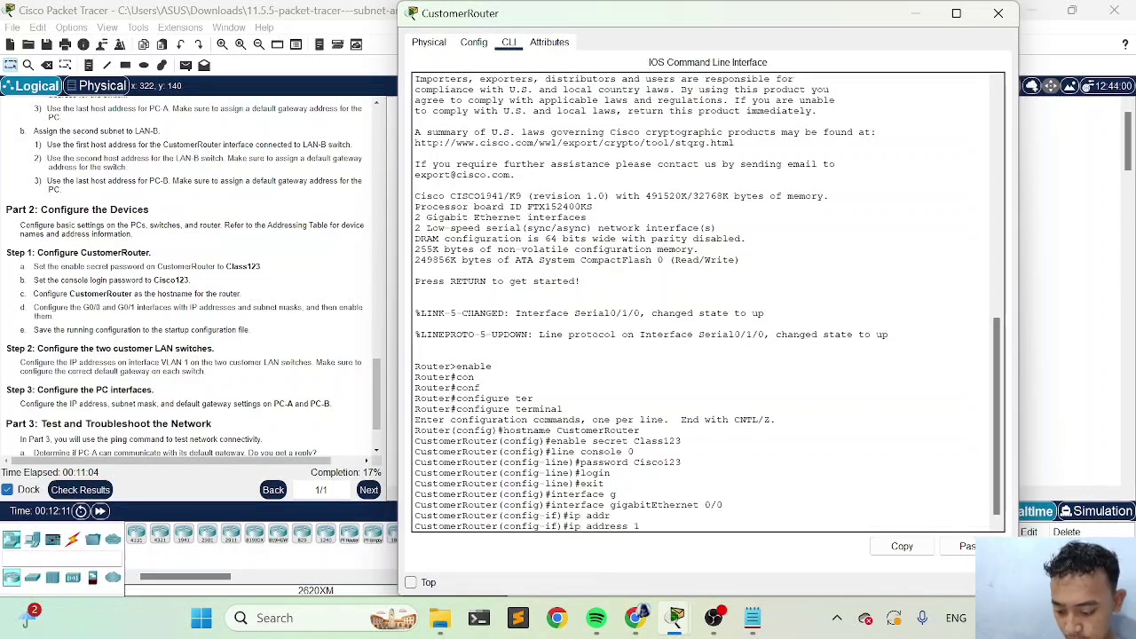
{"action": "type", "text": "92.168."}
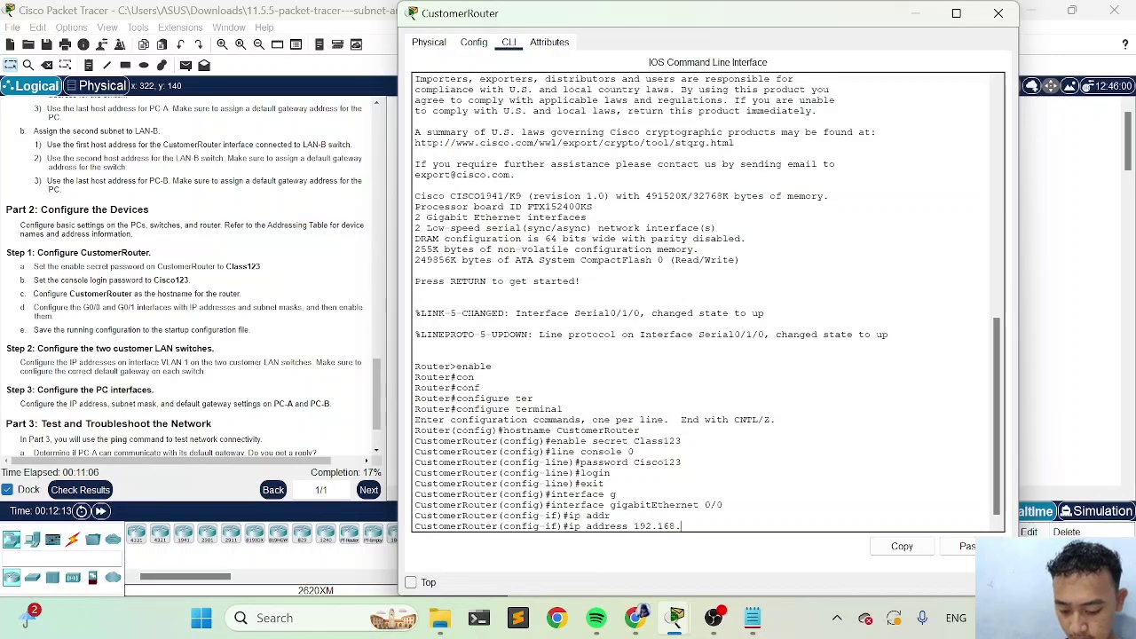
{"action": "type", "text": "0."}
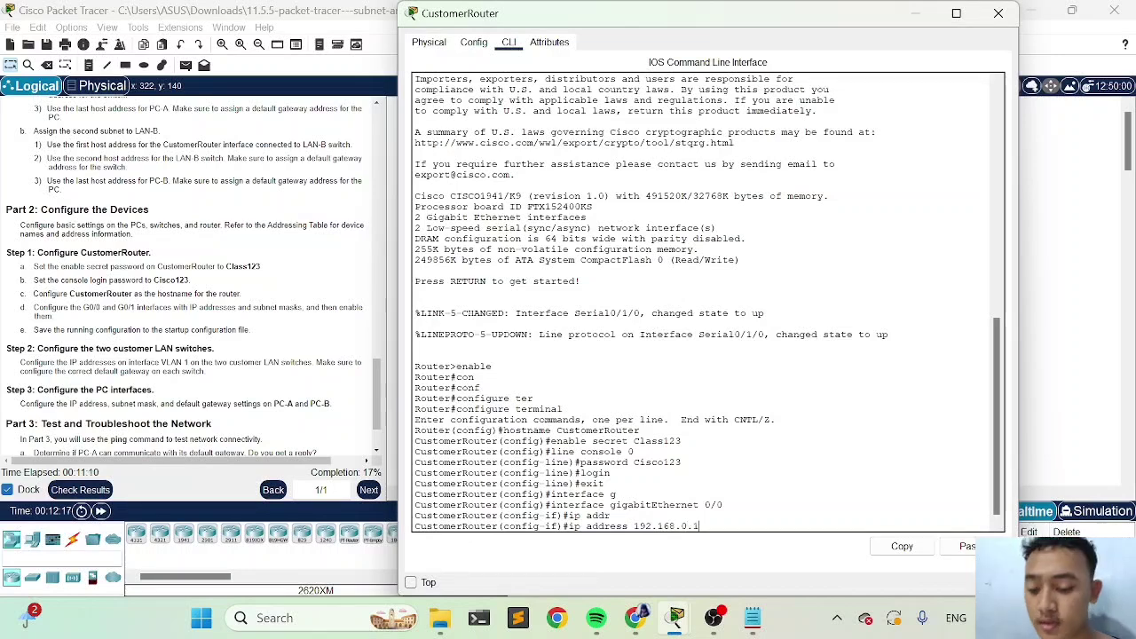
{"action": "type", "text": "1"}
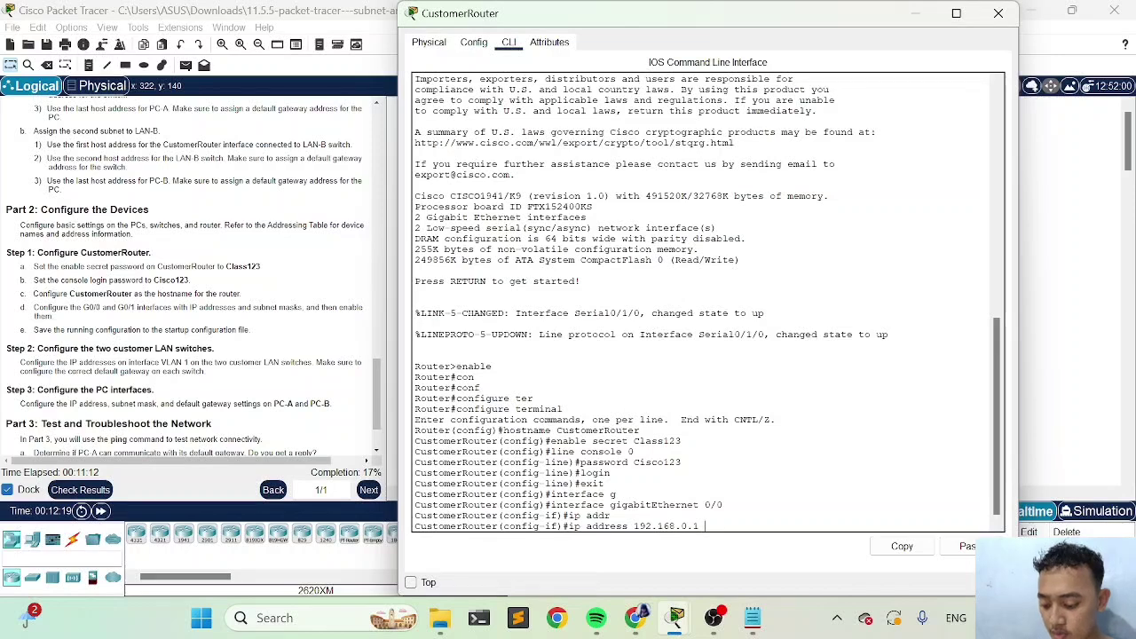
{"action": "type", "text": " 255.25"}
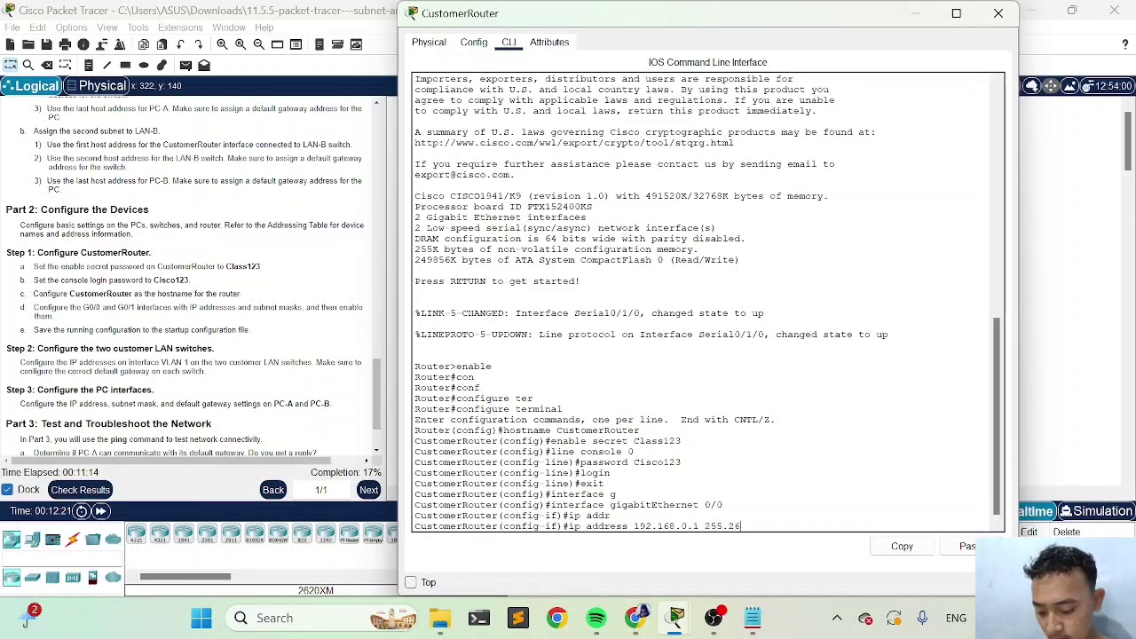
{"action": "type", "text": "5."}
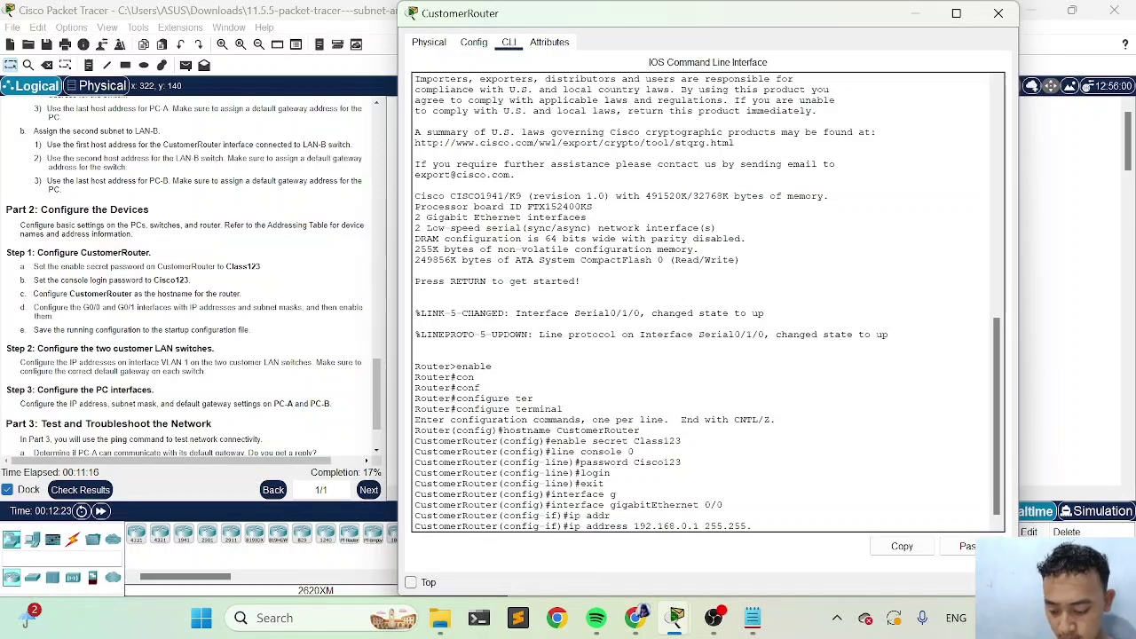
{"action": "type", "text": "255."}
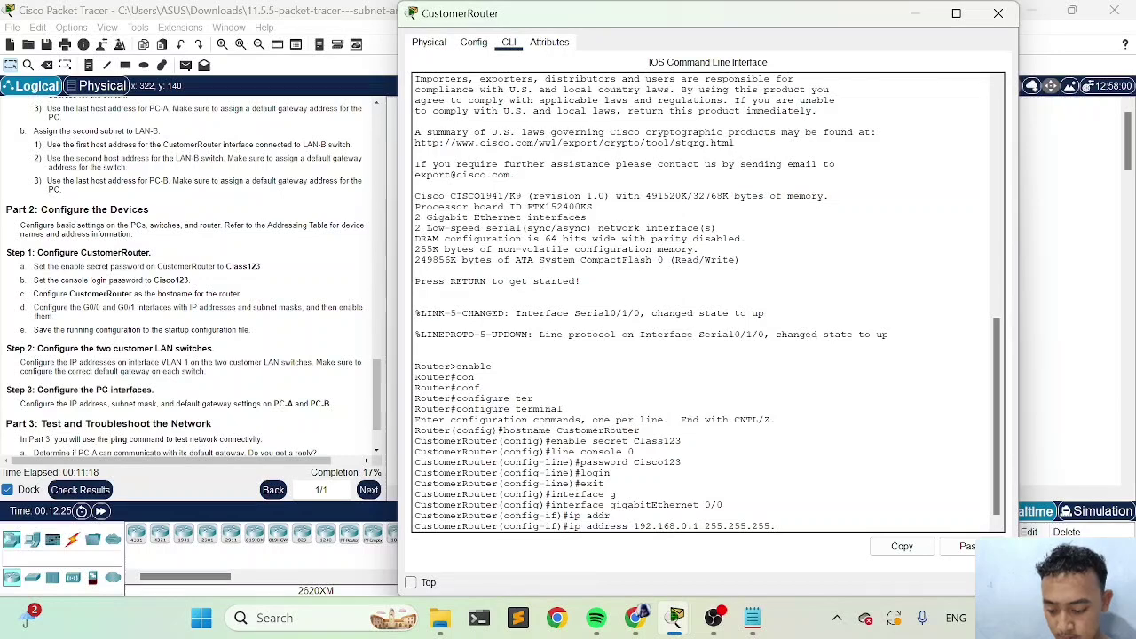
{"action": "type", "text": "192"}
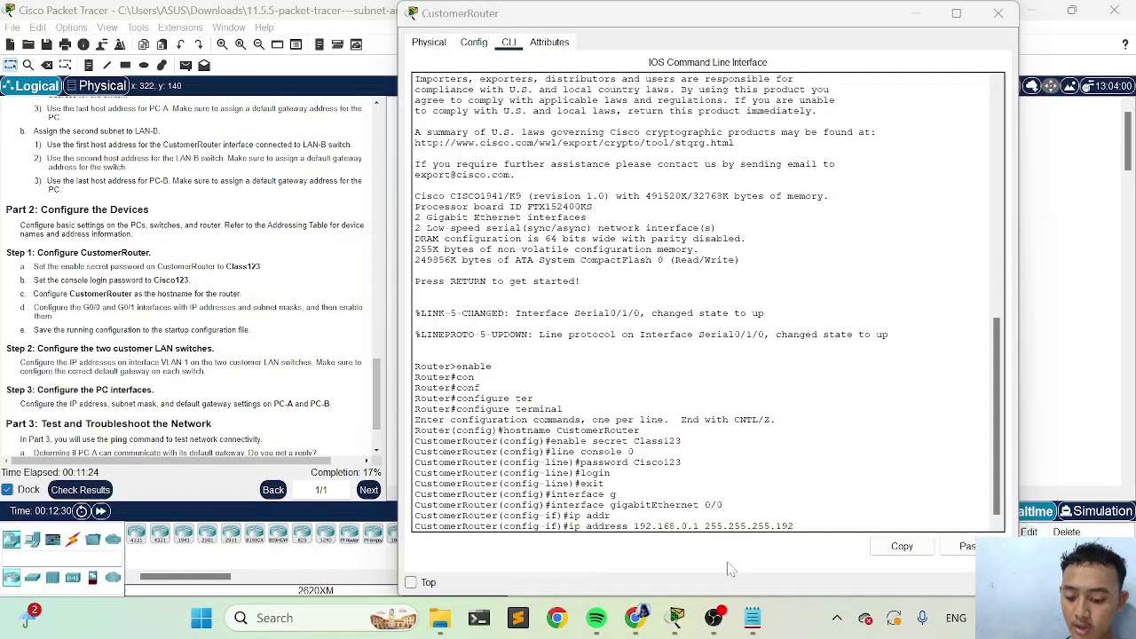
Review the host calculation and the 0 - 63 range in the Notepad notes, and return to CustomerRouter's command line.
{"action": "left_click", "coordinate": [752, 616]}
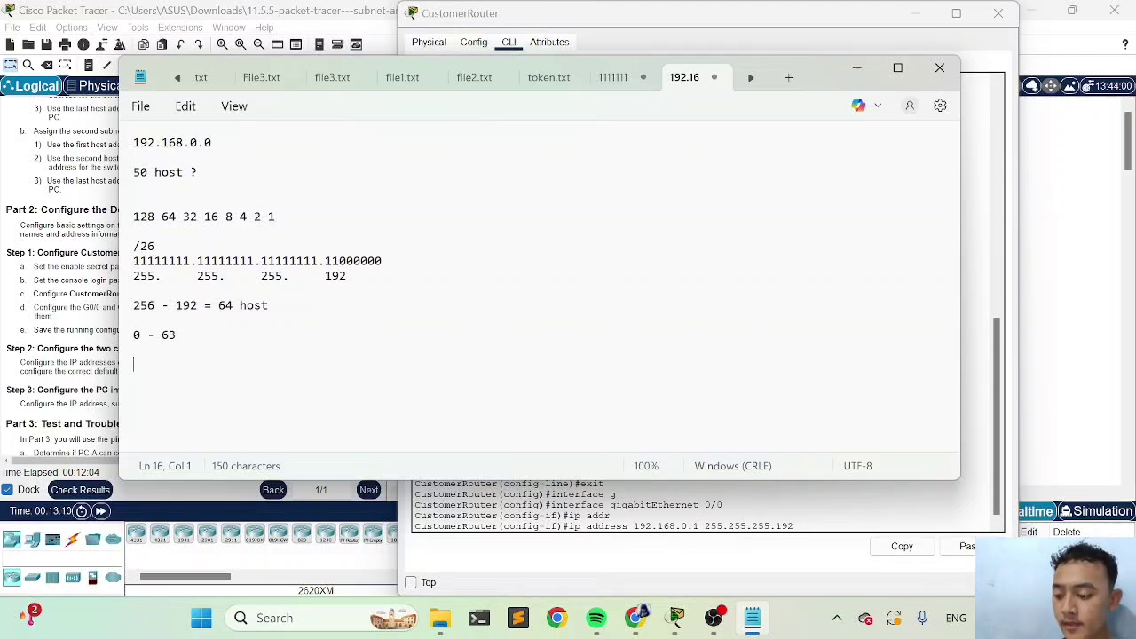
{"action": "left_click", "coordinate": [269, 305]}
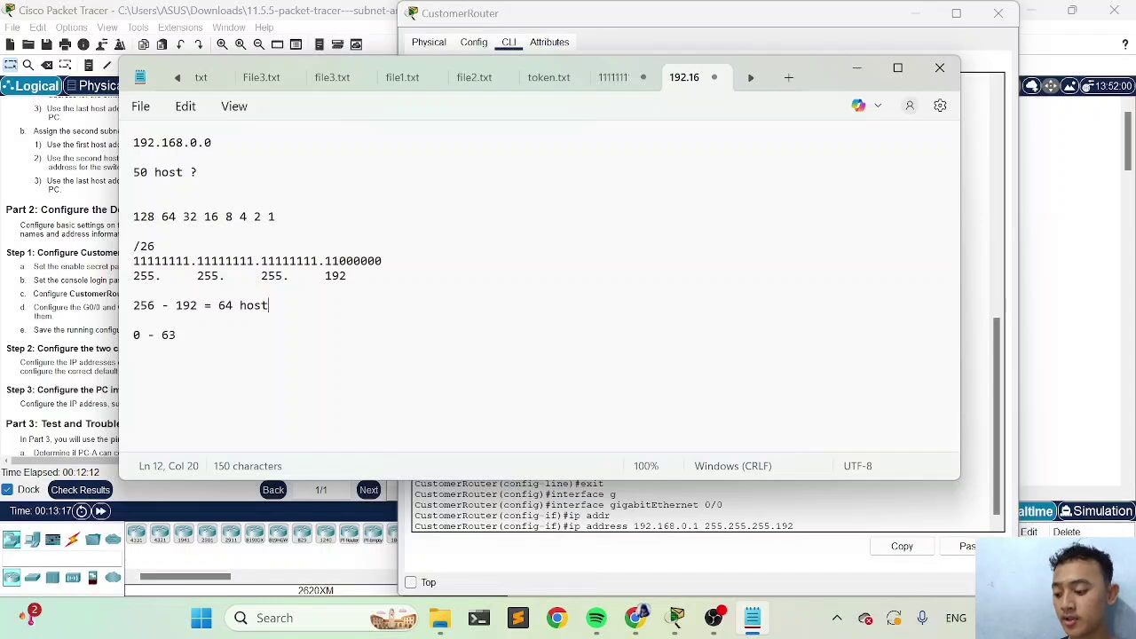
{"action": "left_click", "coordinate": [176, 335]}
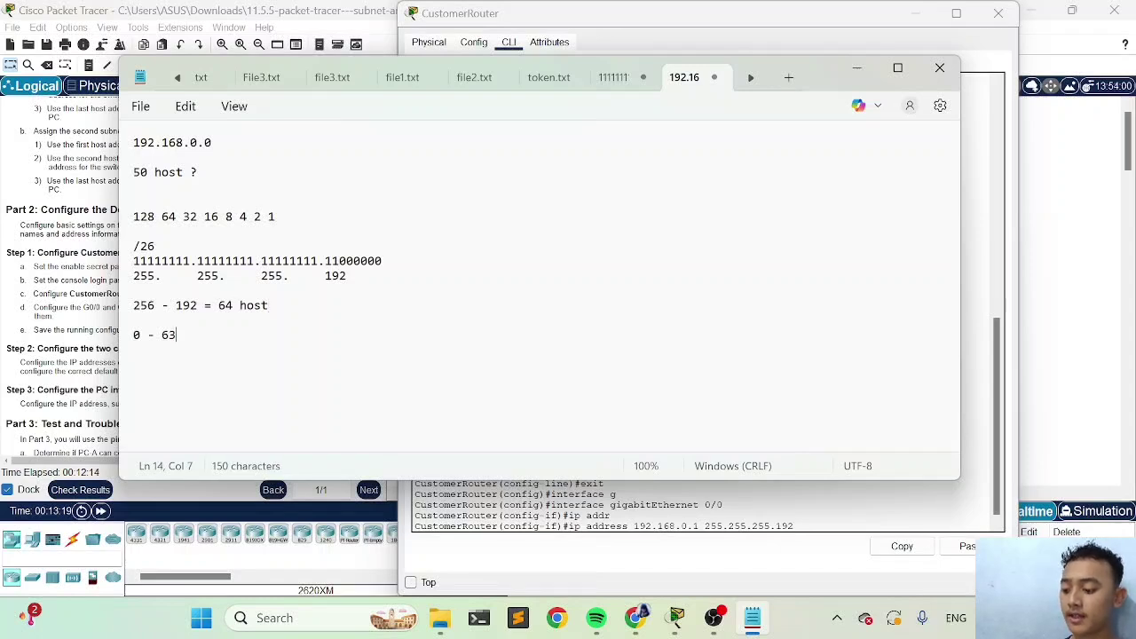
{"action": "left_click", "coordinate": [975, 196]}
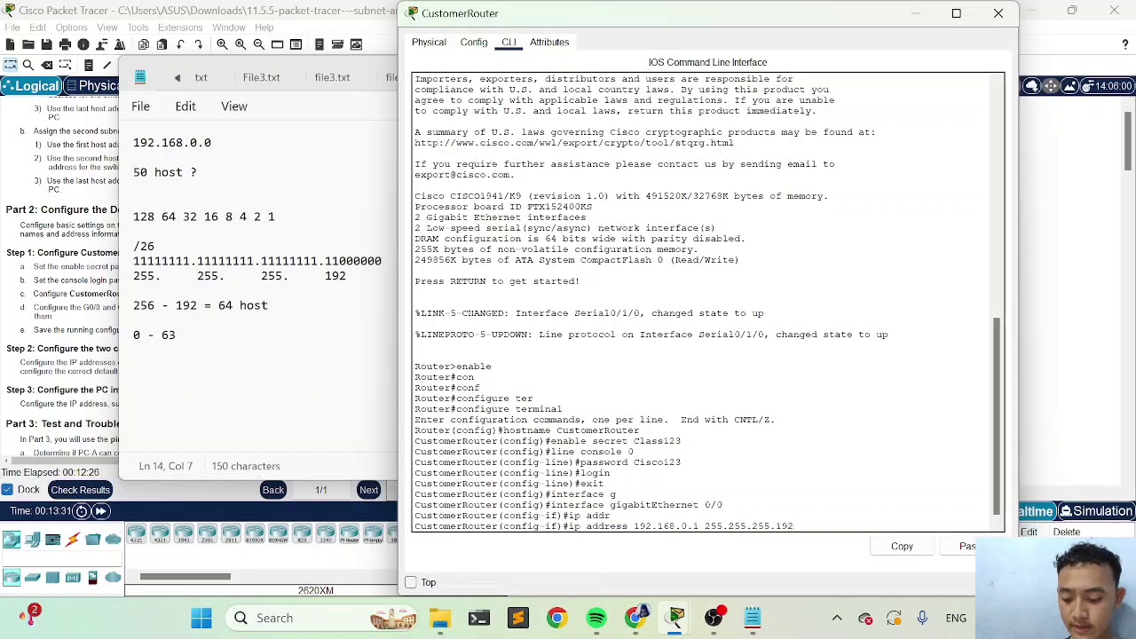
Apply the entered address to GigabitEthernet 0/0 and enable the interface with no shutdown.
{"action": "key", "text": "Return"}
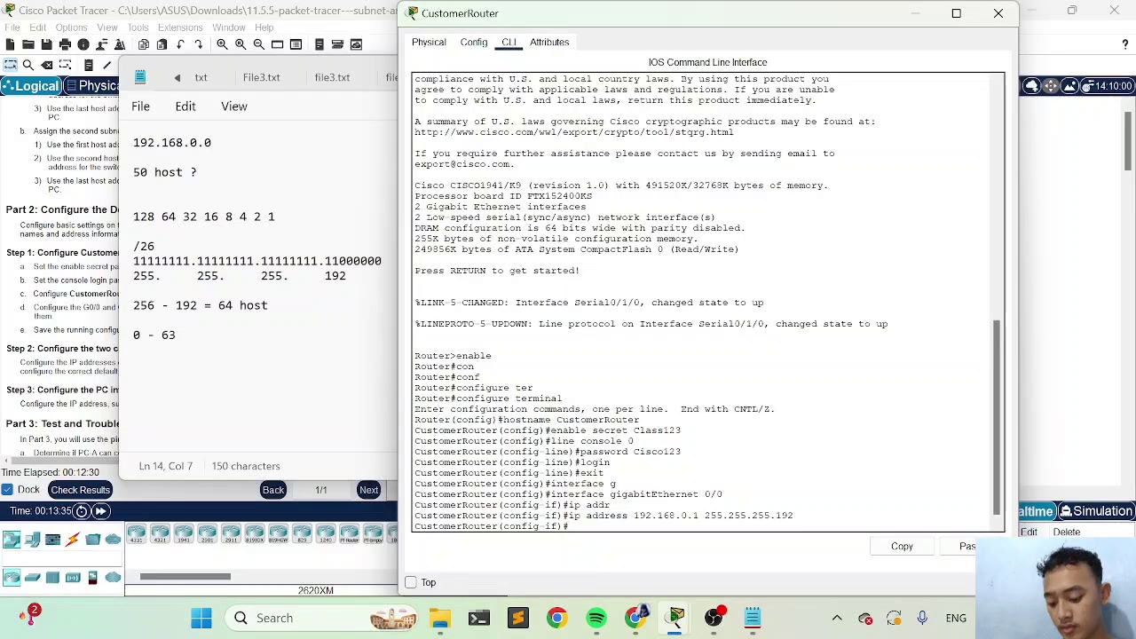
{"action": "type", "text": "no"}
{"action": "key", "text": "Return"}
{"action": "type", "text": "no s"}
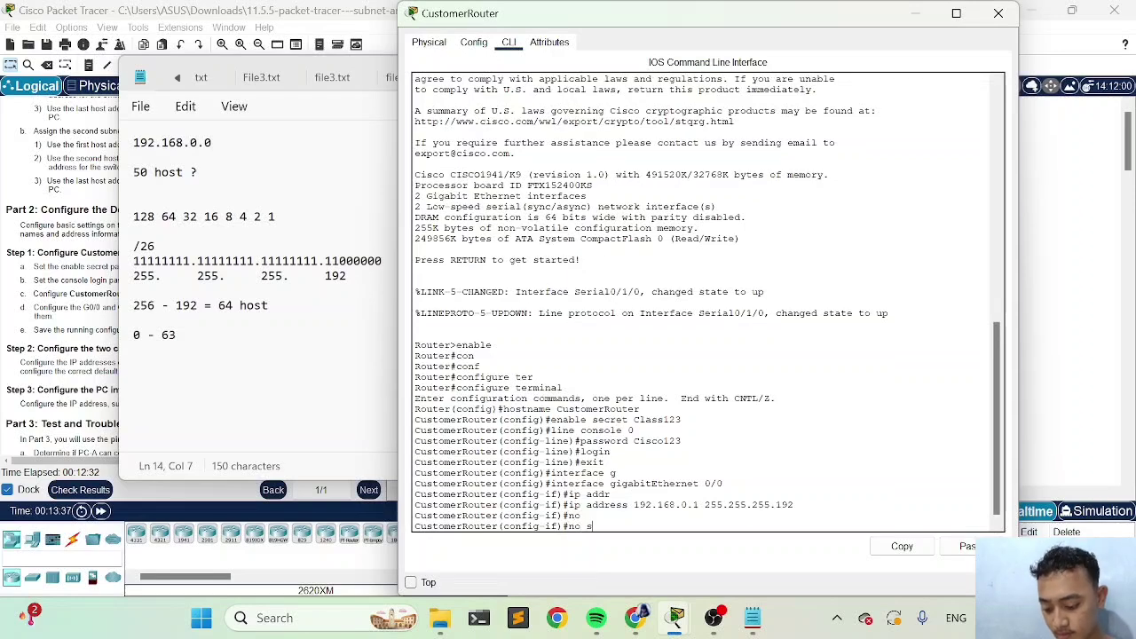
{"action": "type", "text": "h"}
{"action": "key", "text": "Tab"}
{"action": "key", "text": "Return"}
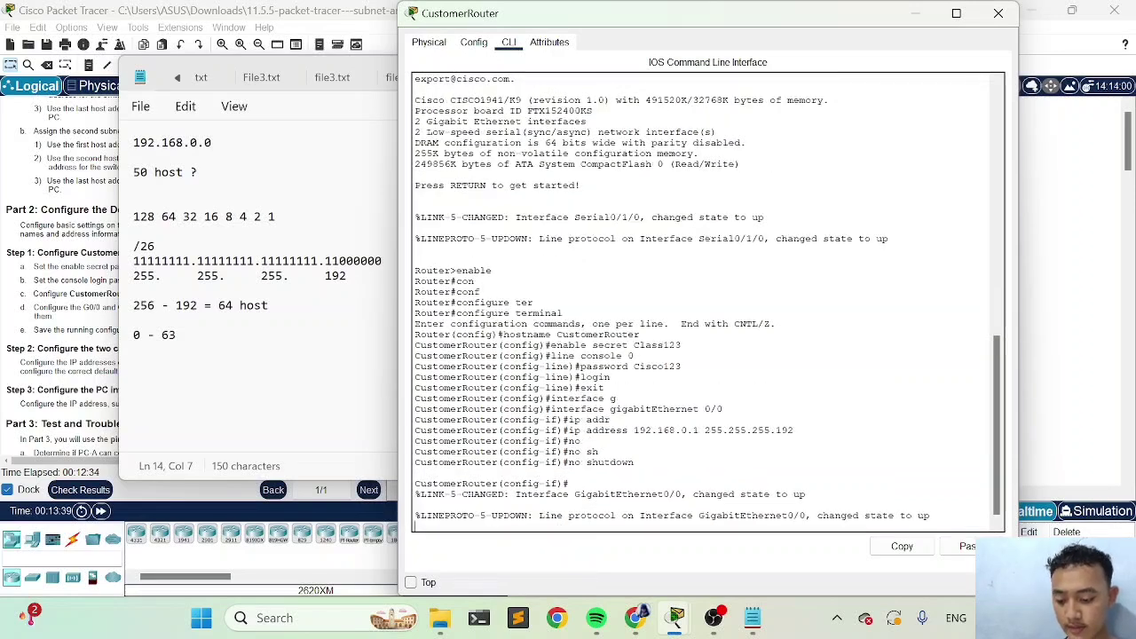
{"action": "key", "text": "Return"}
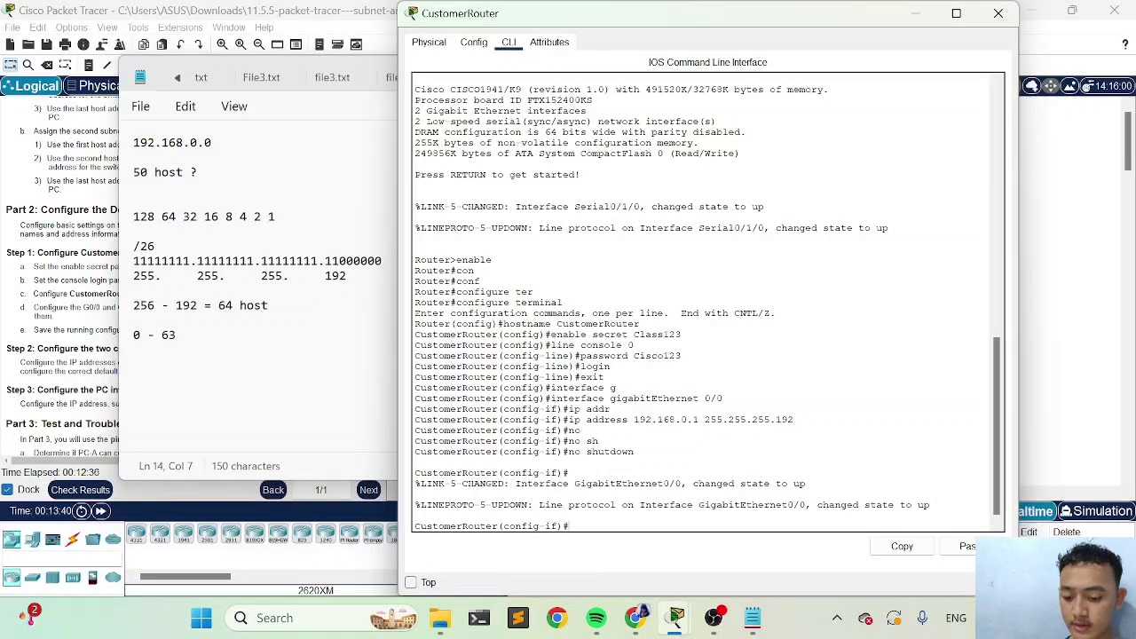
Minimize the Notepad notes, check the activity's assessment items, and return to CustomerRouter's command line.
{"action": "left_click", "coordinate": [375, 357]}
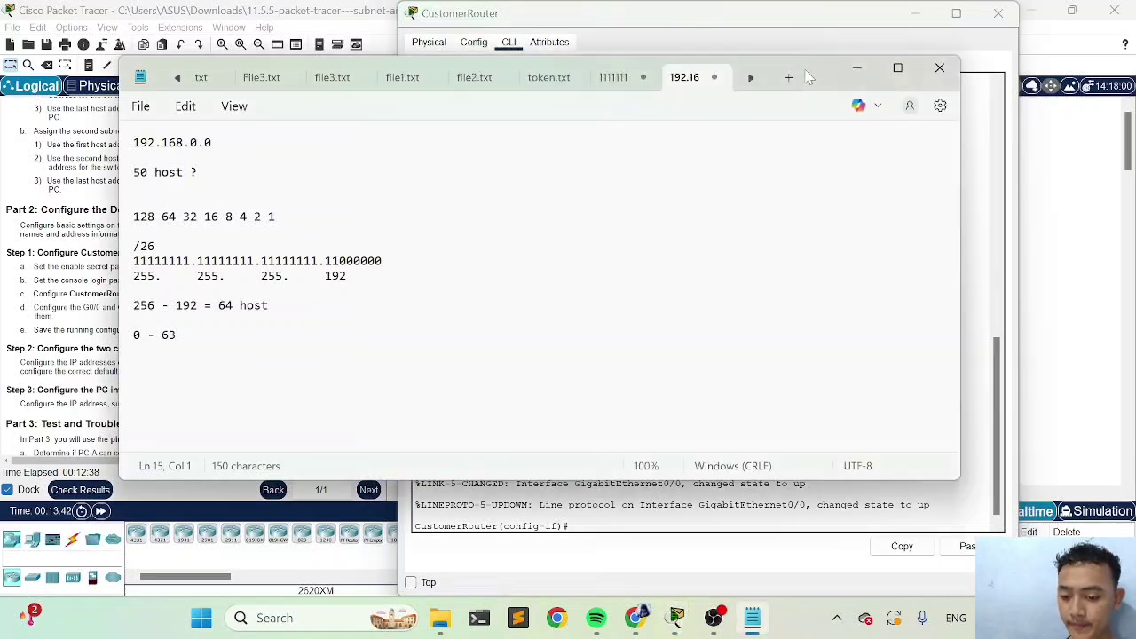
{"action": "left_click", "coordinate": [866, 69]}
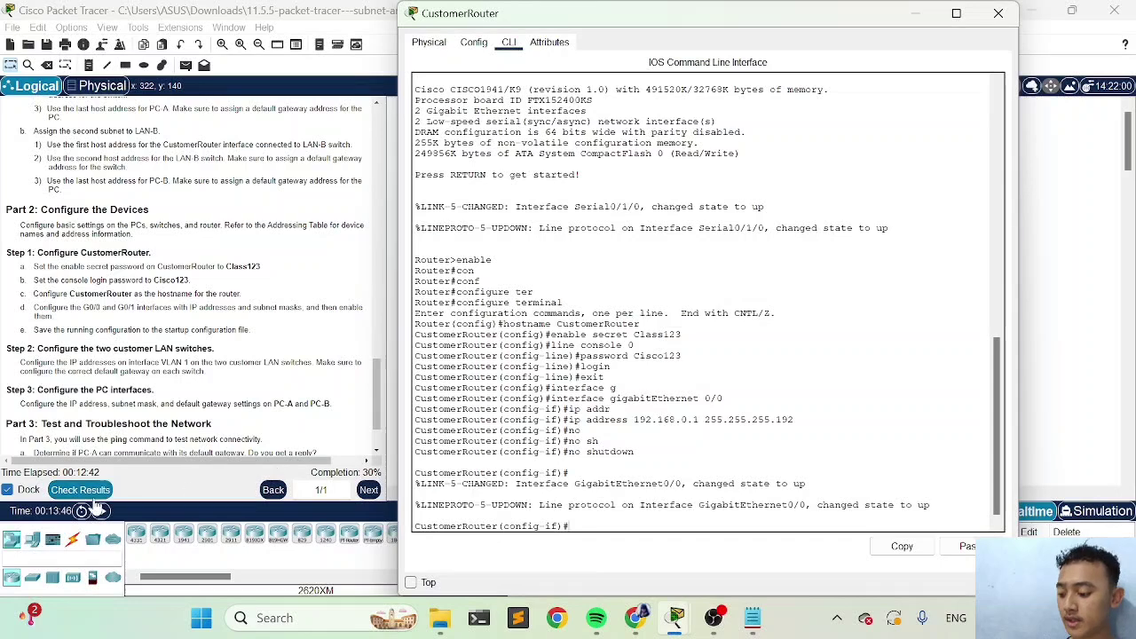
{"action": "left_click", "coordinate": [98, 494]}
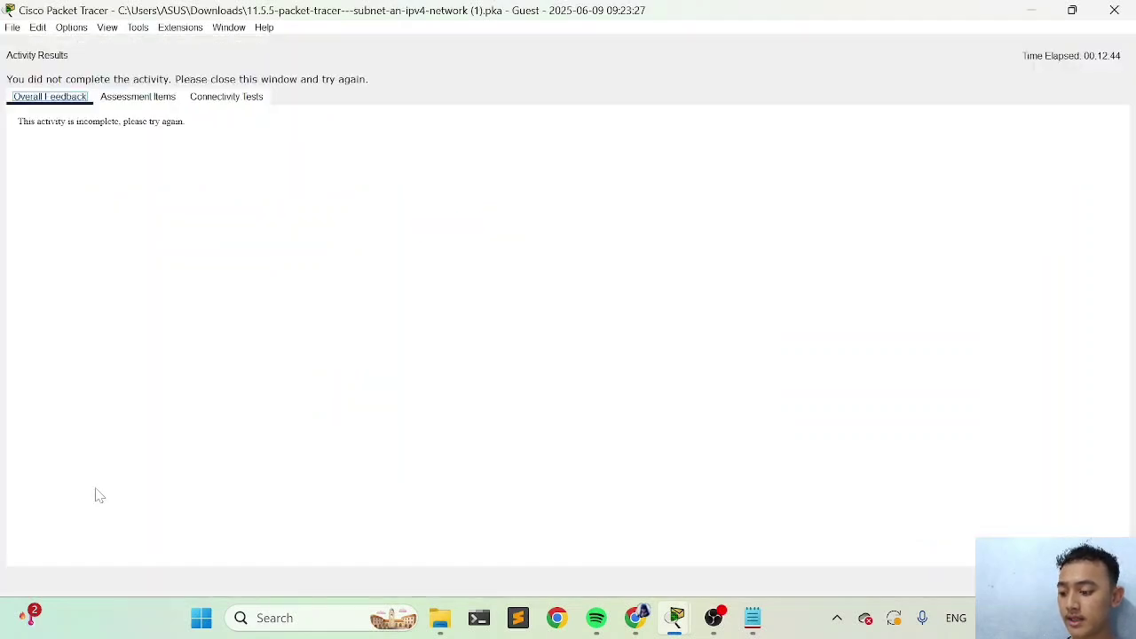
{"action": "left_click", "coordinate": [120, 97]}
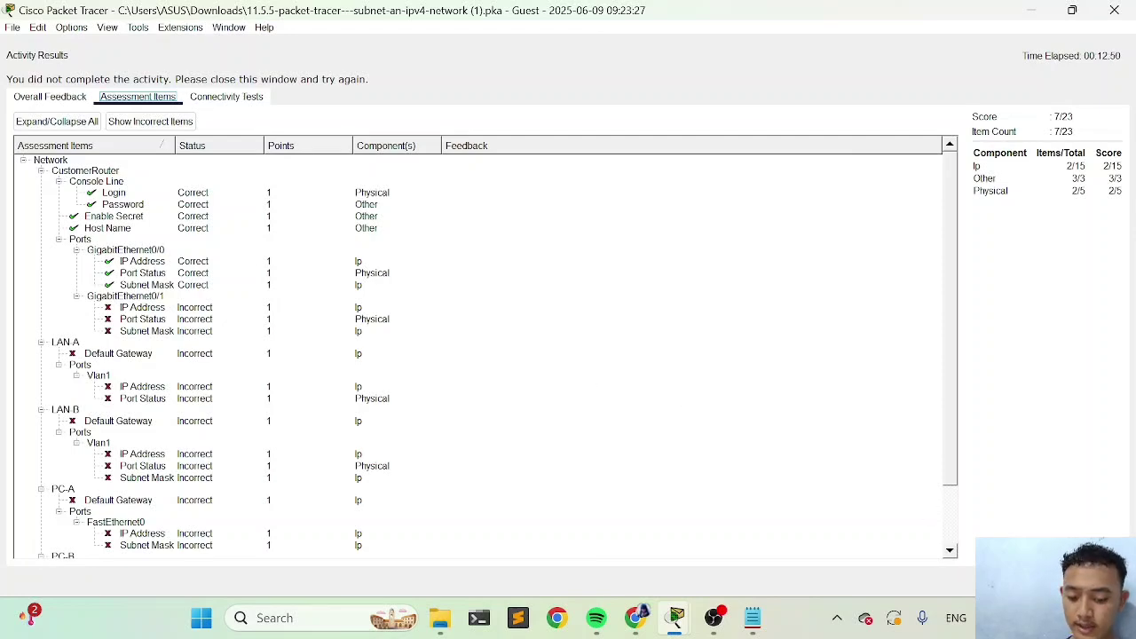
{"action": "left_click", "coordinate": [1097, 581]}
{"action": "left_click", "coordinate": [577, 190]}
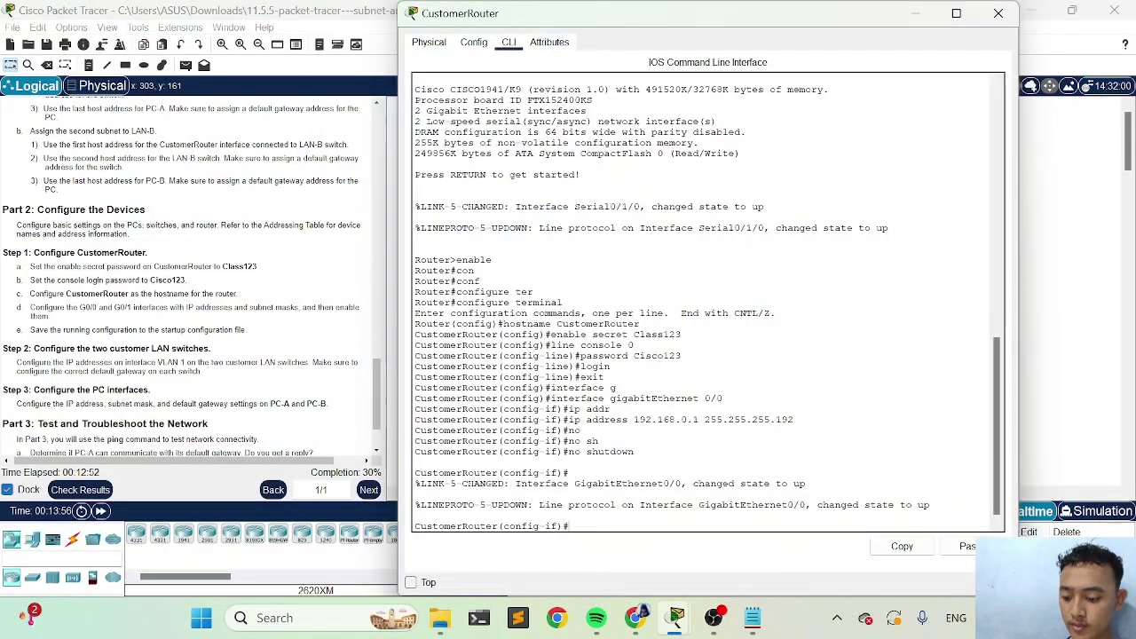
Exit GigabitEthernet 0/0, enter interface configuration for GigabitEthernet 0/1 and begin its ip address command.
{"action": "type", "text": "exit"}
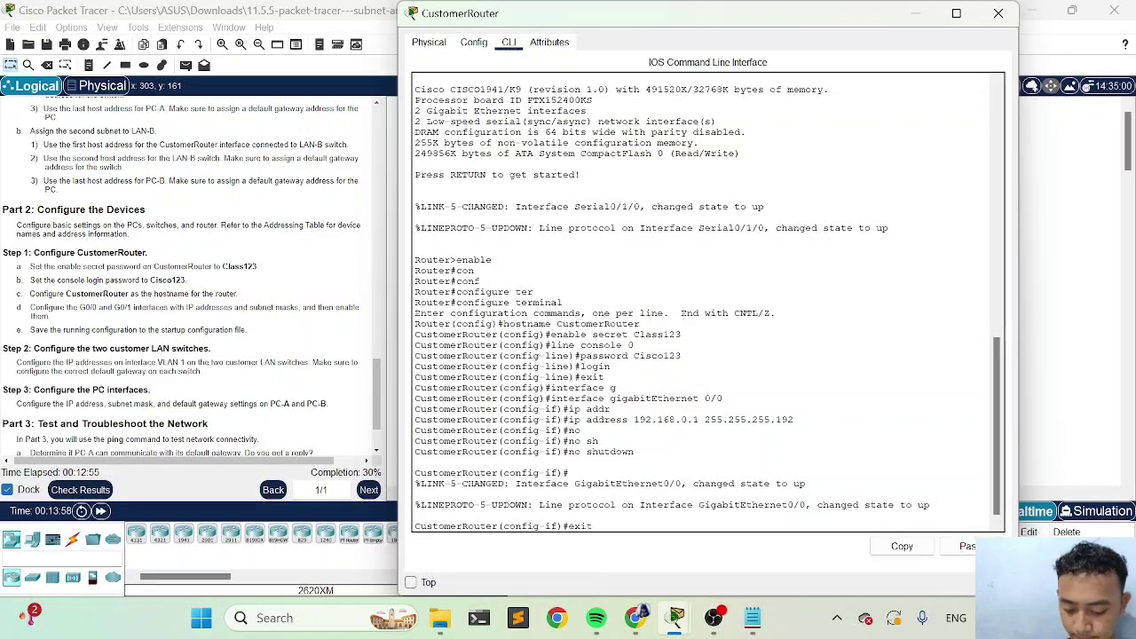
{"action": "key", "text": "Return"}
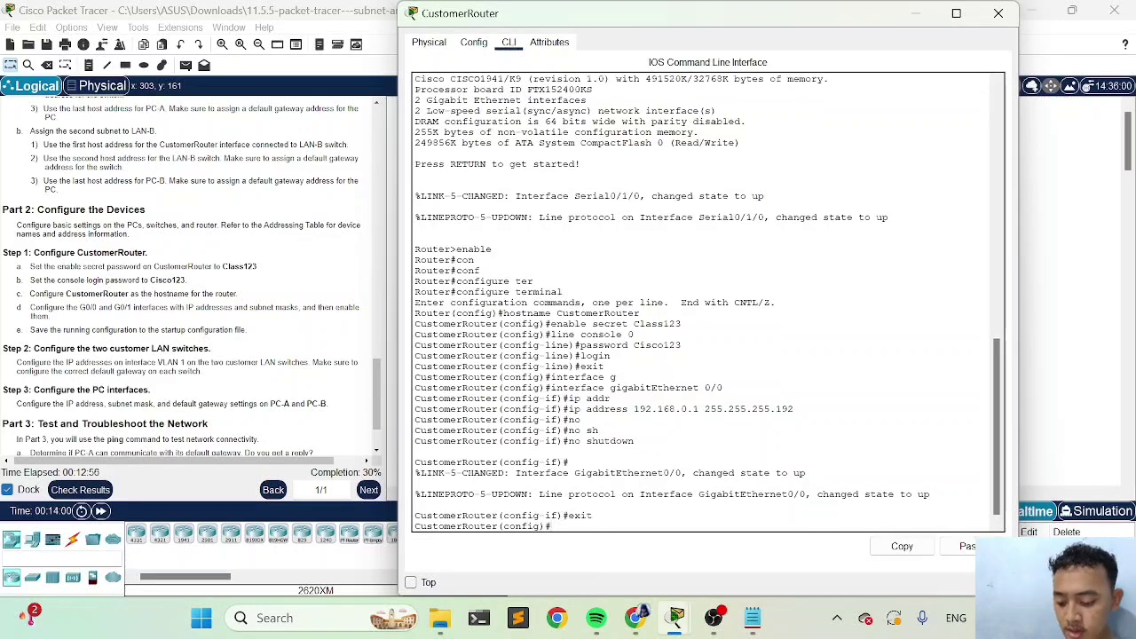
{"action": "key", "text": "BackSpace"}
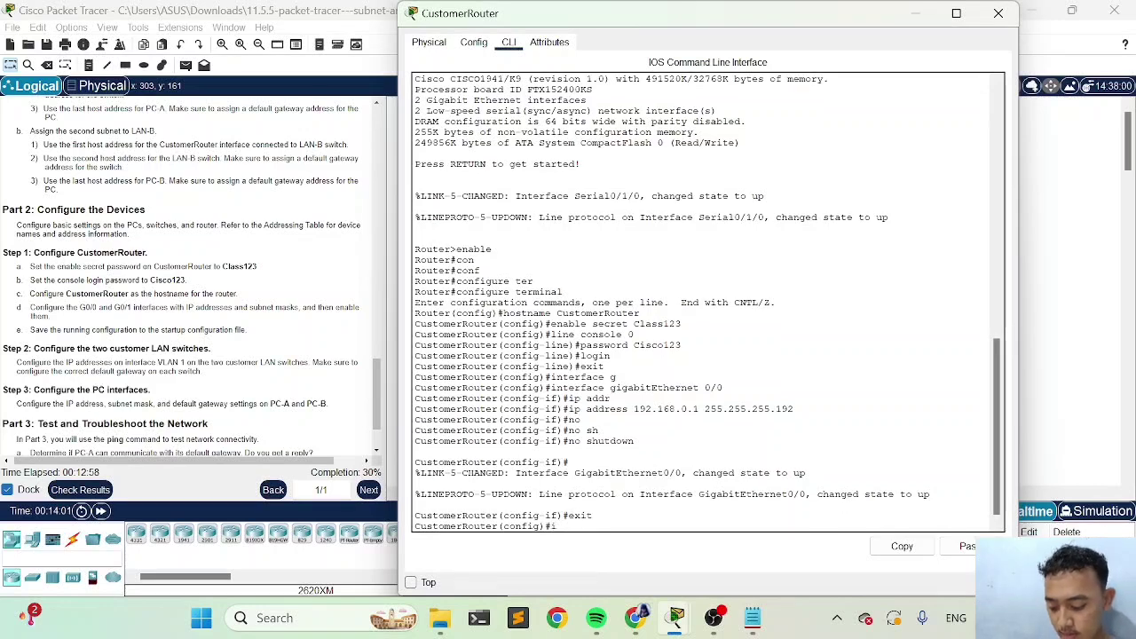
{"action": "type", "text": "in"}
{"action": "key", "text": "Tab"}
{"action": "type", "text": "g"}
{"action": "key", "text": "Tab"}
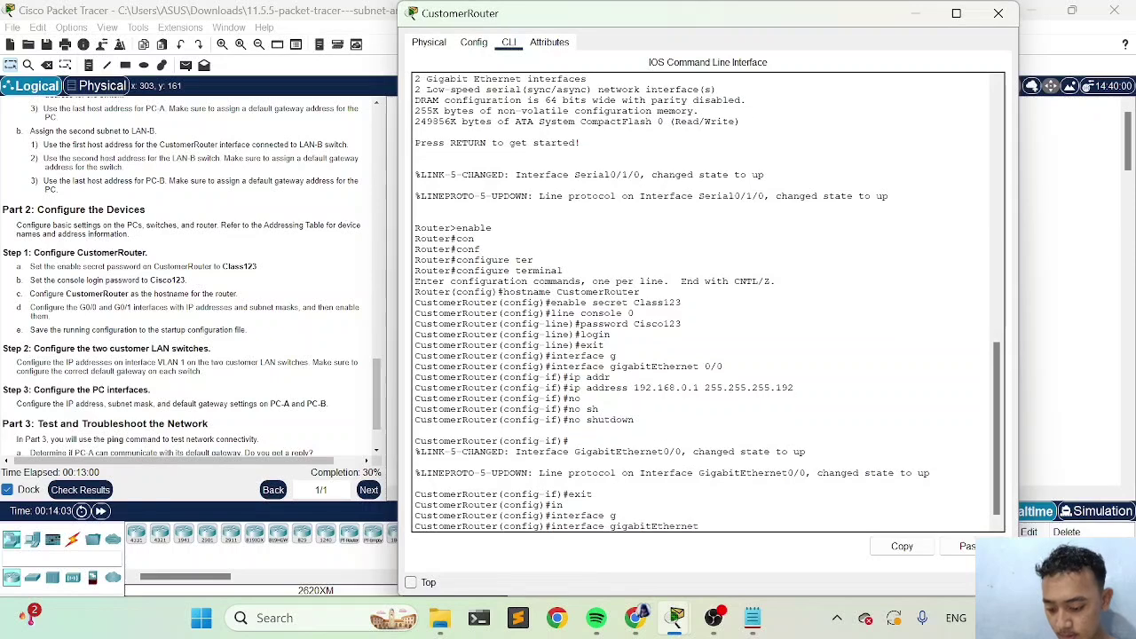
{"action": "type", "text": "0/1"}
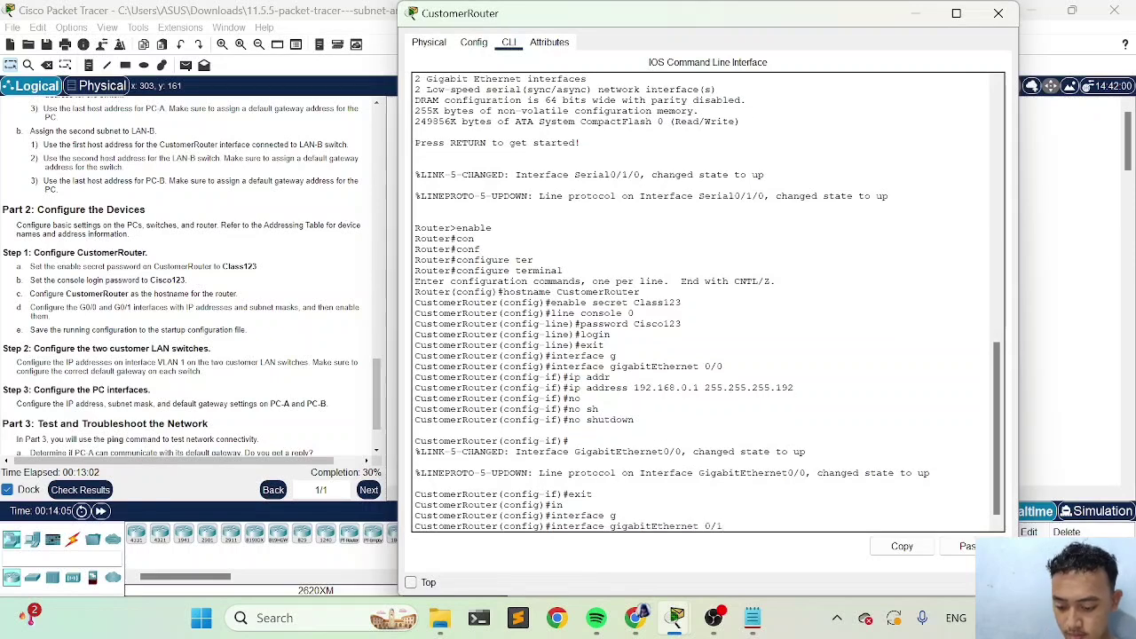
{"action": "key", "text": "Return"}
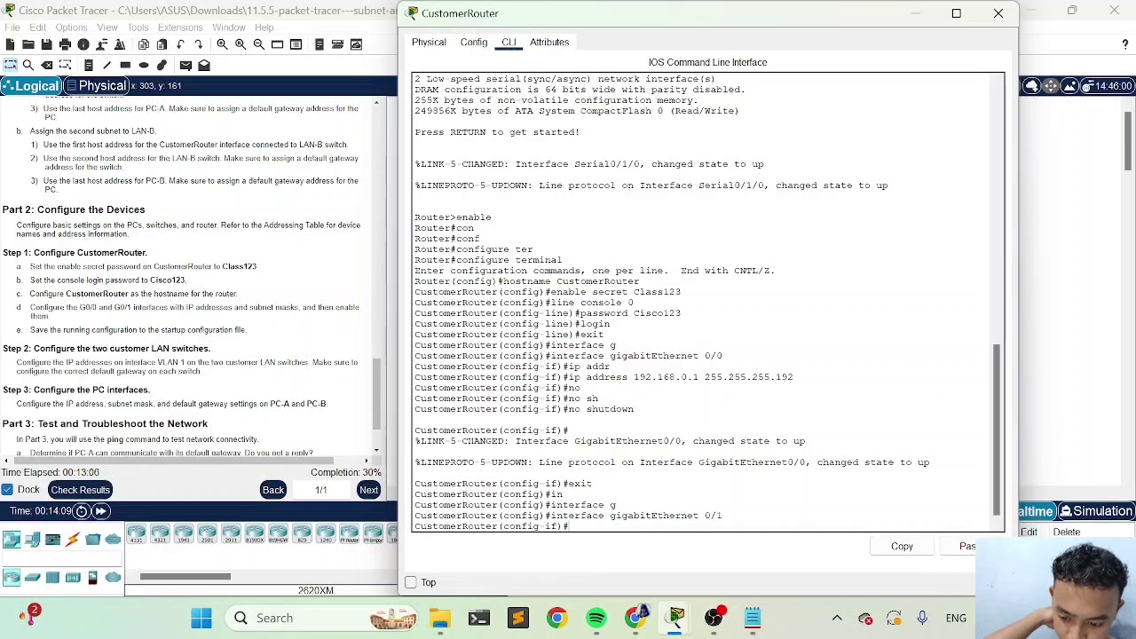
{"action": "type", "text": "ip ad"}
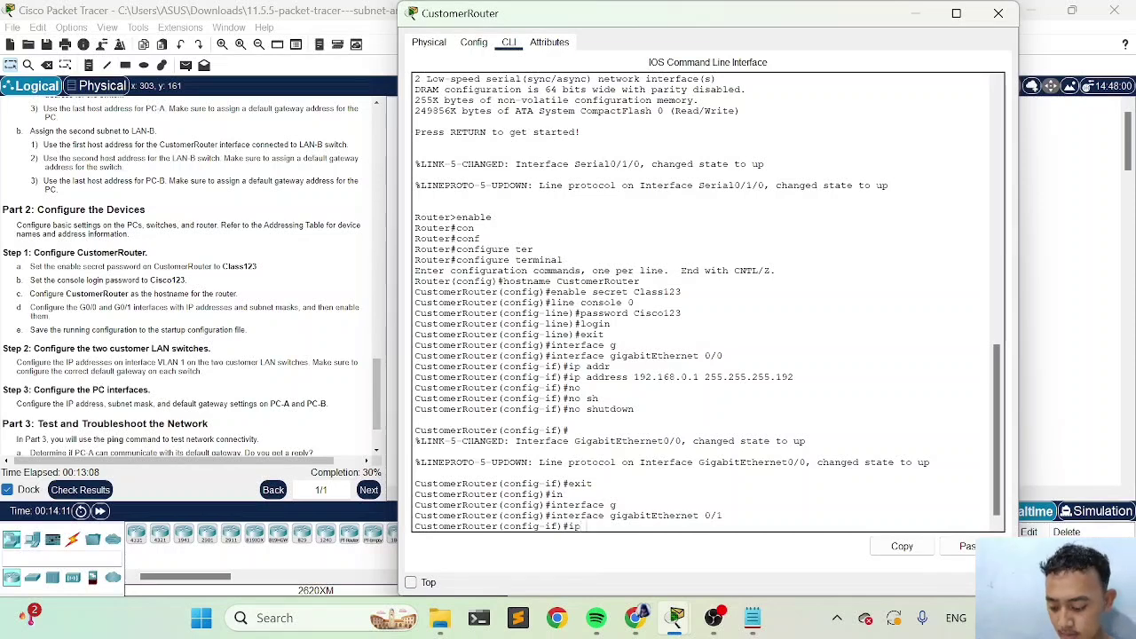
{"action": "key", "text": "Tab"}
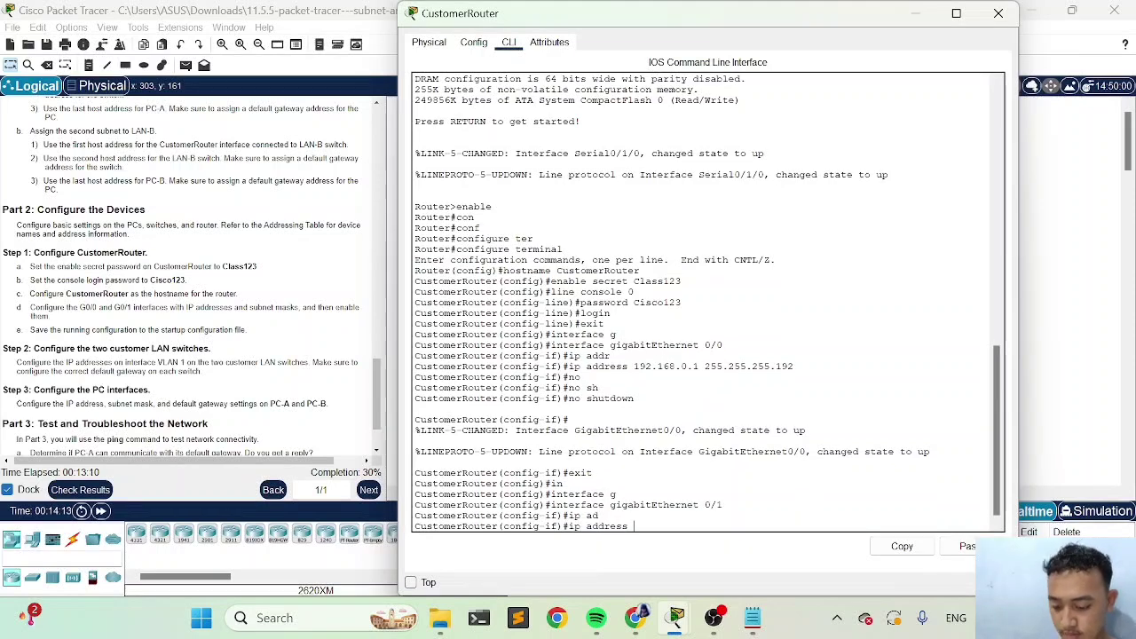
Examine the LAN-A and LAN-B host requirements in the topology alongside the subnet notes, ending in Notepad.
{"action": "left_click", "coordinate": [1090, 316]}
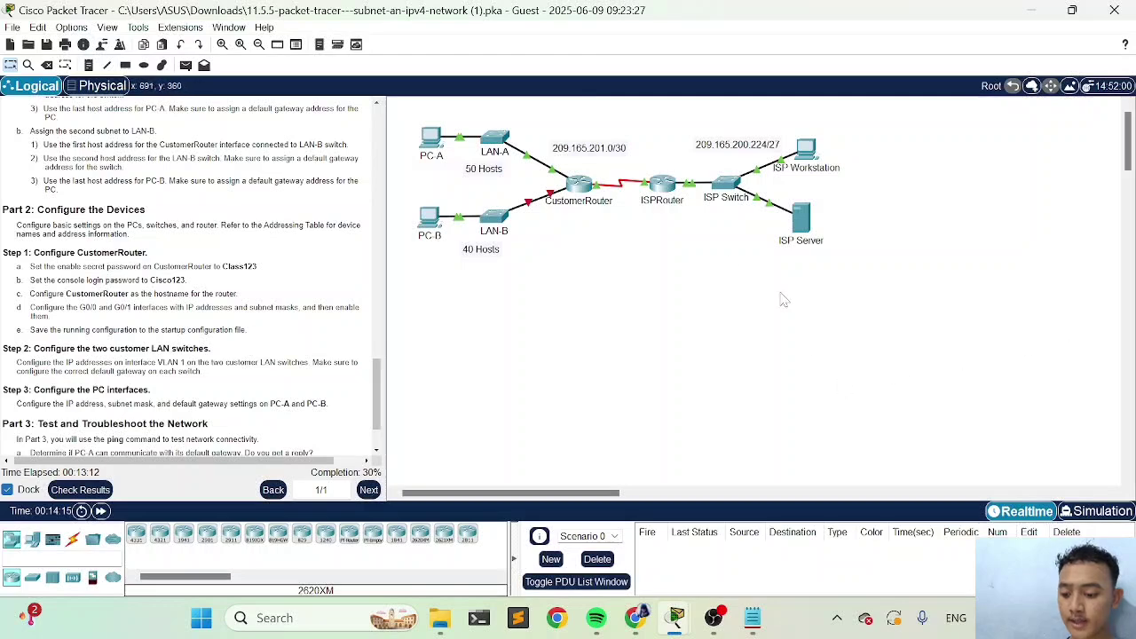
{"action": "left_click", "coordinate": [753, 618]}
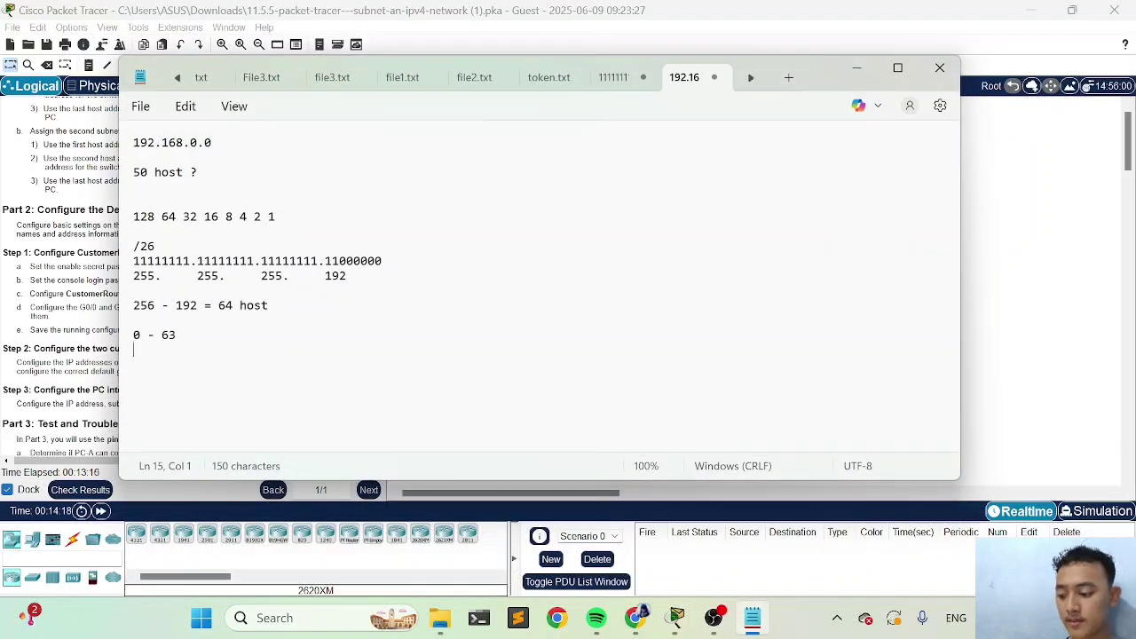
{"action": "left_click", "coordinate": [1080, 192]}
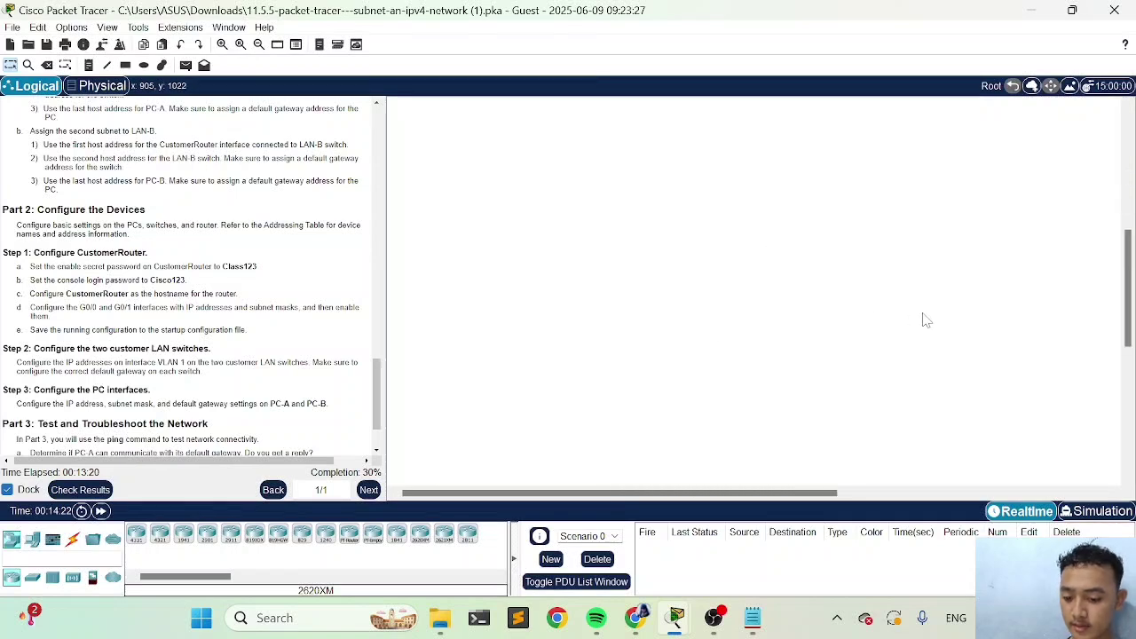
{"action": "scroll", "coordinate": [923, 320], "scroll_direction": "up", "scroll_amount": 5}
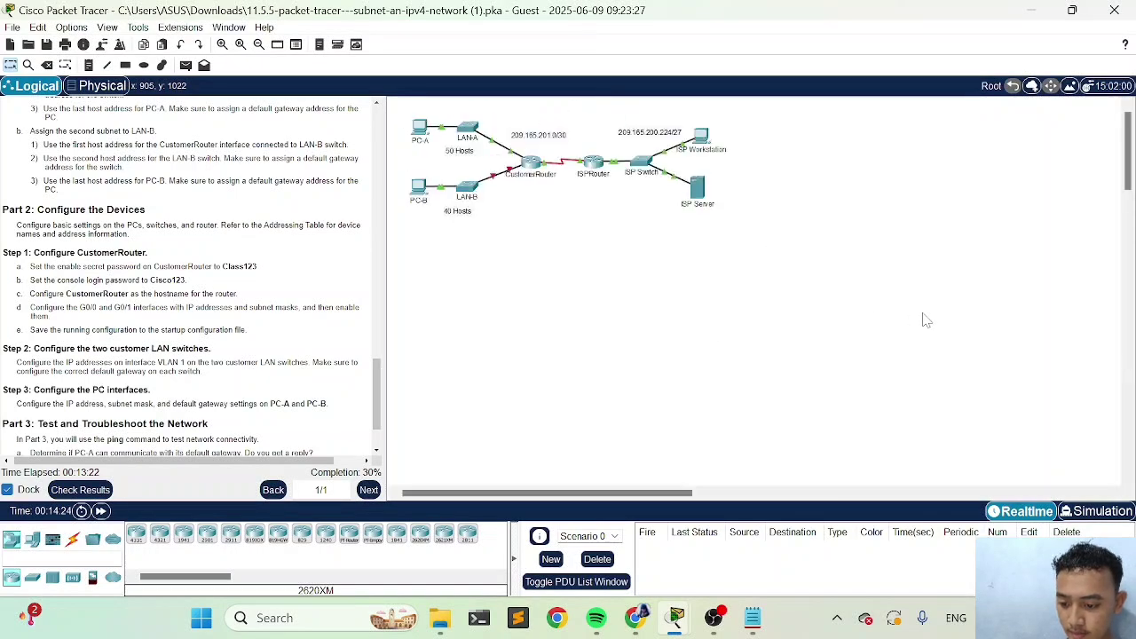
{"action": "scroll", "coordinate": [737, 264], "scroll_direction": "up", "scroll_amount": 3}
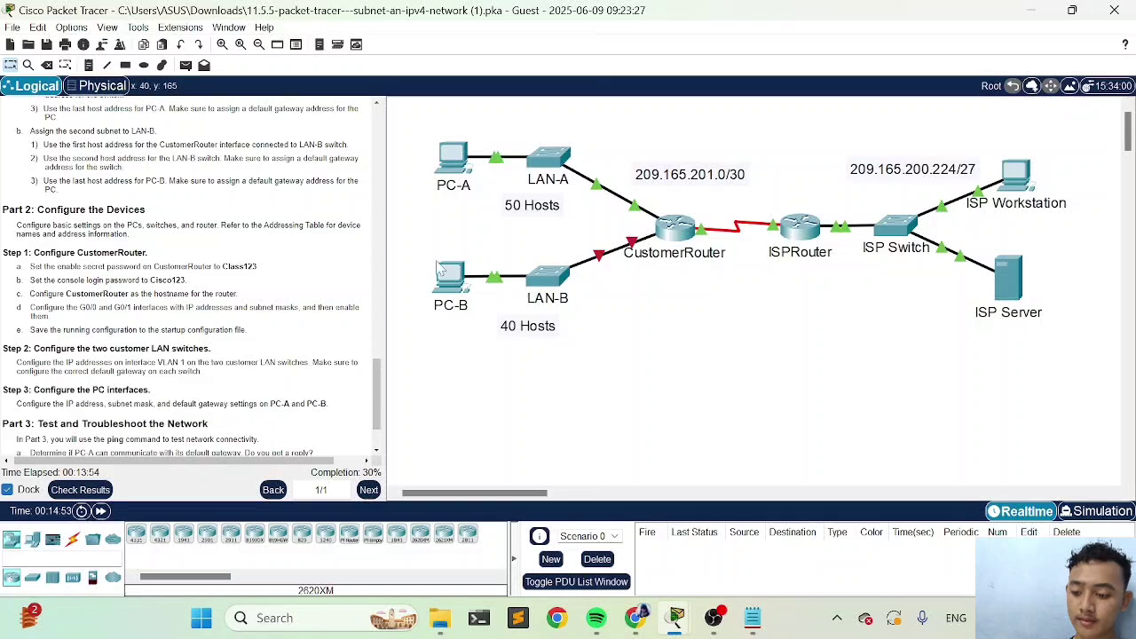
{"action": "left_click", "coordinate": [692, 233]}
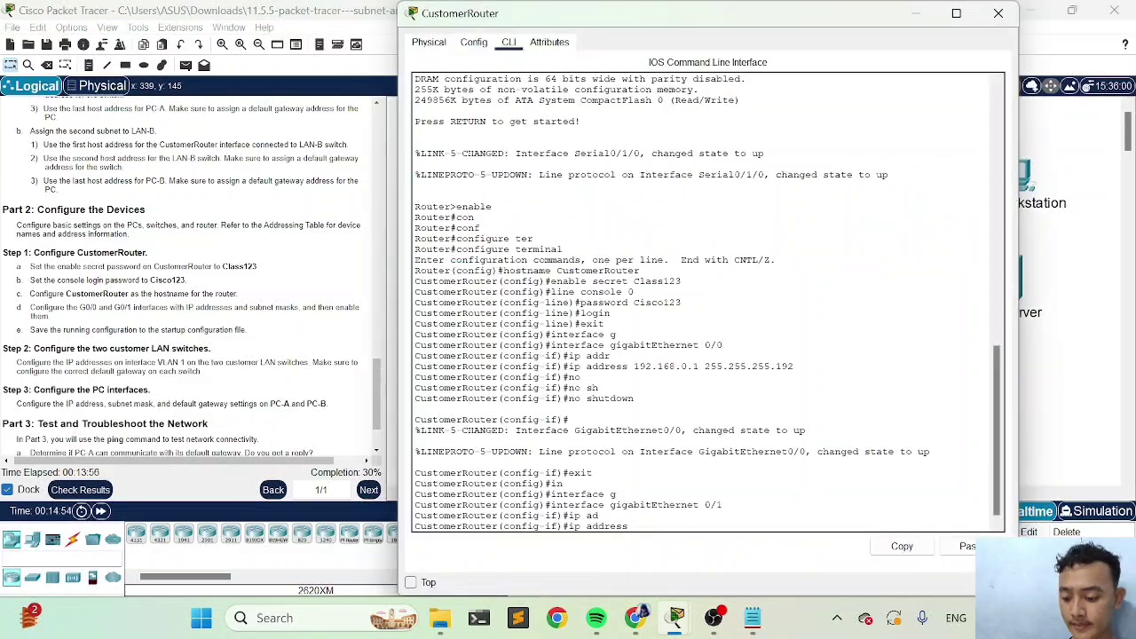
{"action": "left_click", "coordinate": [1116, 256]}
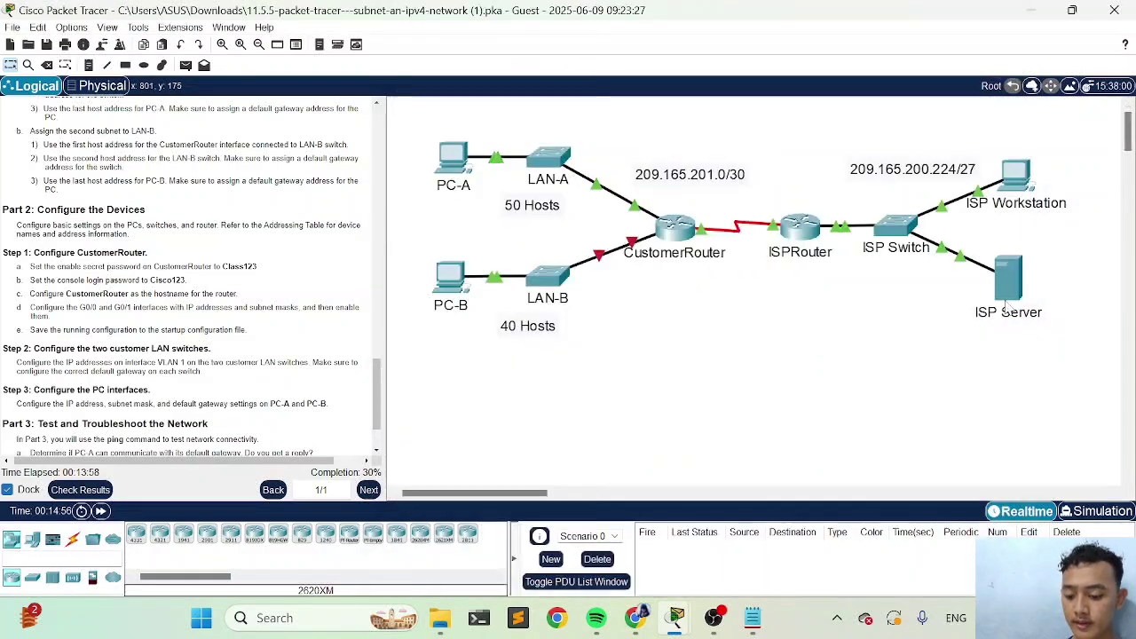
{"action": "left_click", "coordinate": [750, 622]}
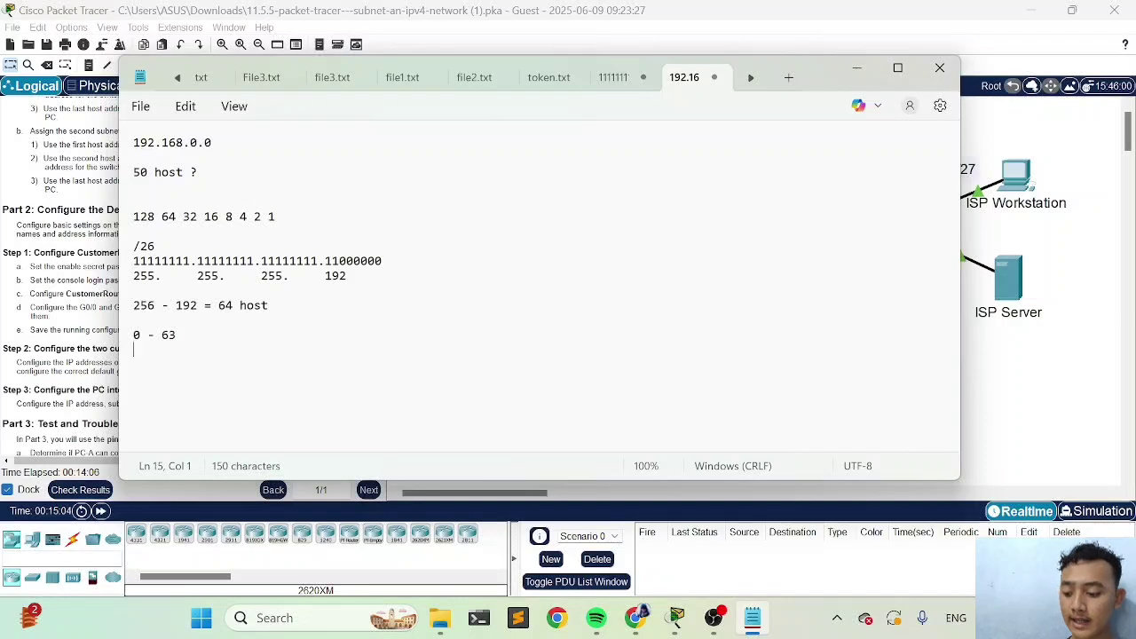
{"action": "left_click", "coordinate": [1088, 302]}
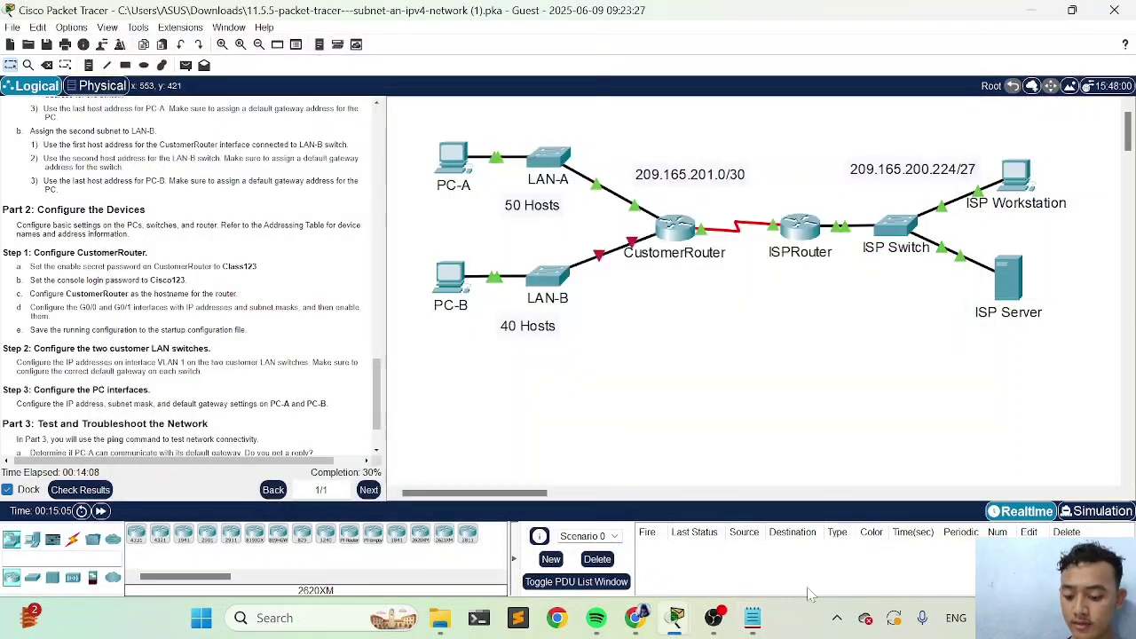
{"action": "left_click", "coordinate": [753, 618]}
{"action": "key", "text": "Return"}
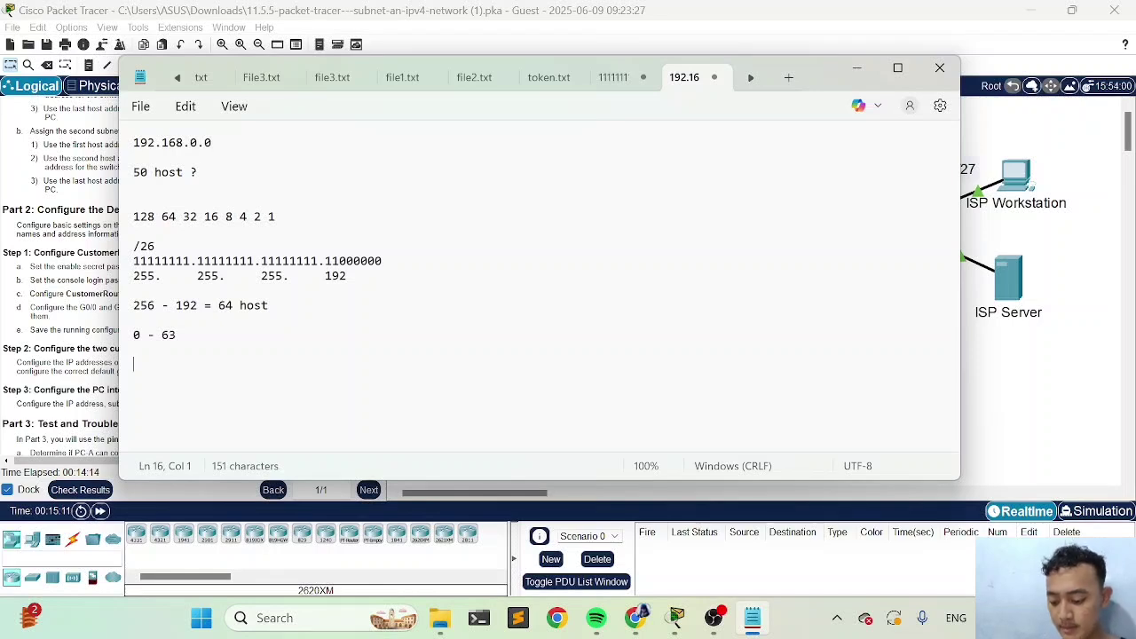
{"action": "type", "text": "64 -"}
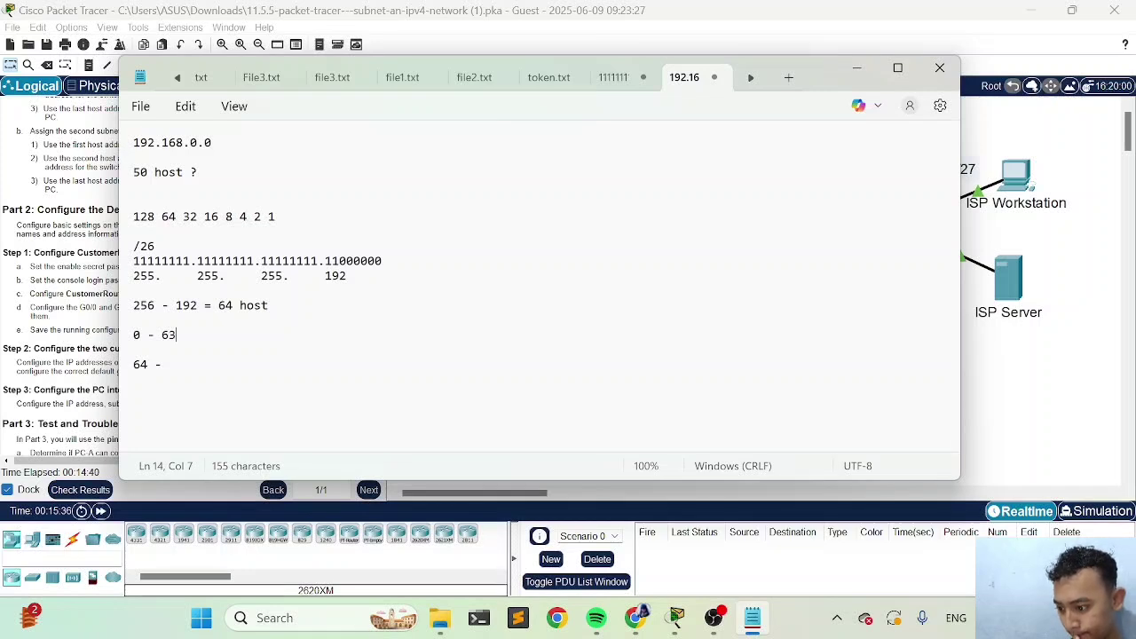
{"action": "left_click", "coordinate": [163, 365]}
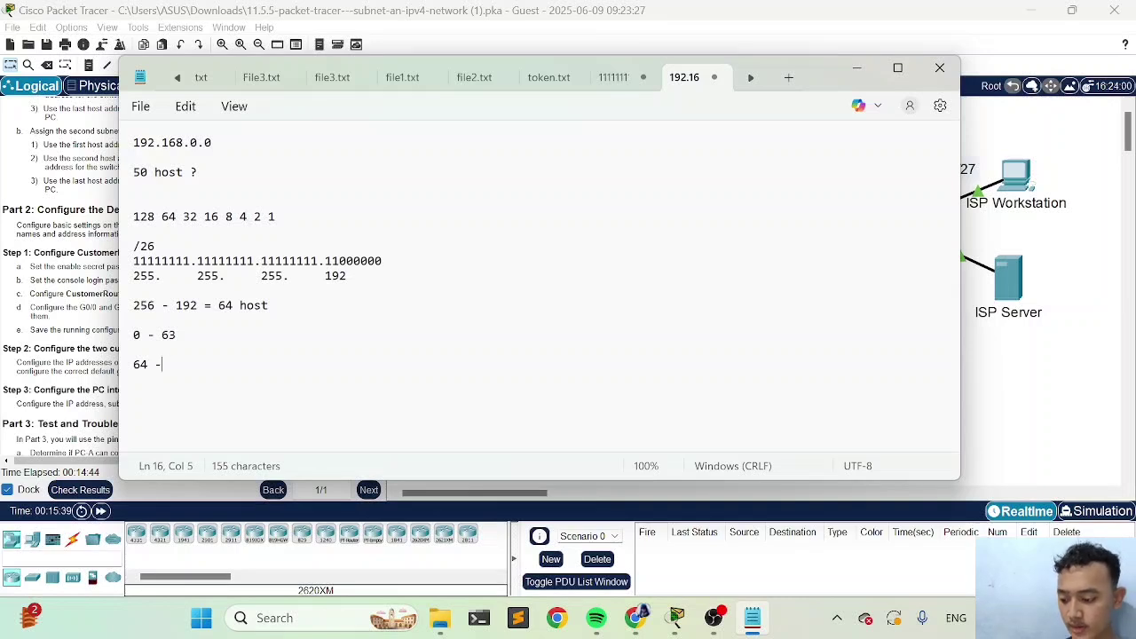
{"action": "key", "text": "BackSpace"}
{"action": "key", "text": "BackSpace"}
{"action": "key", "text": "BackSpace"}
{"action": "key", "text": "BackSpace"}
{"action": "key", "text": "BackSpace"}
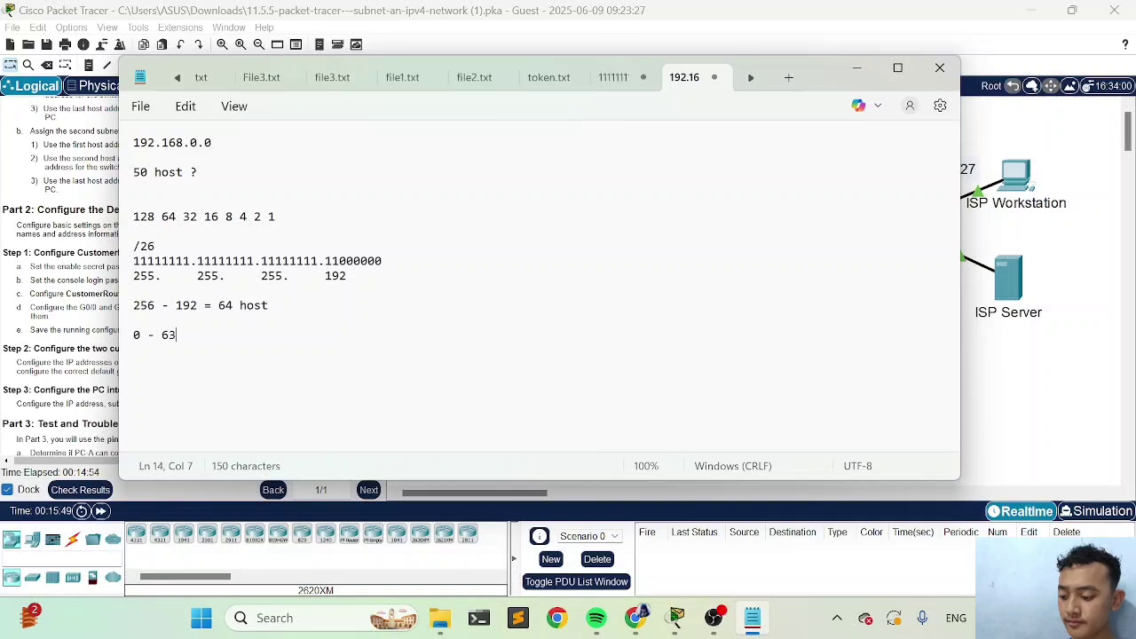
{"action": "key", "text": "Return"}
{"action": "key", "text": "Return"}
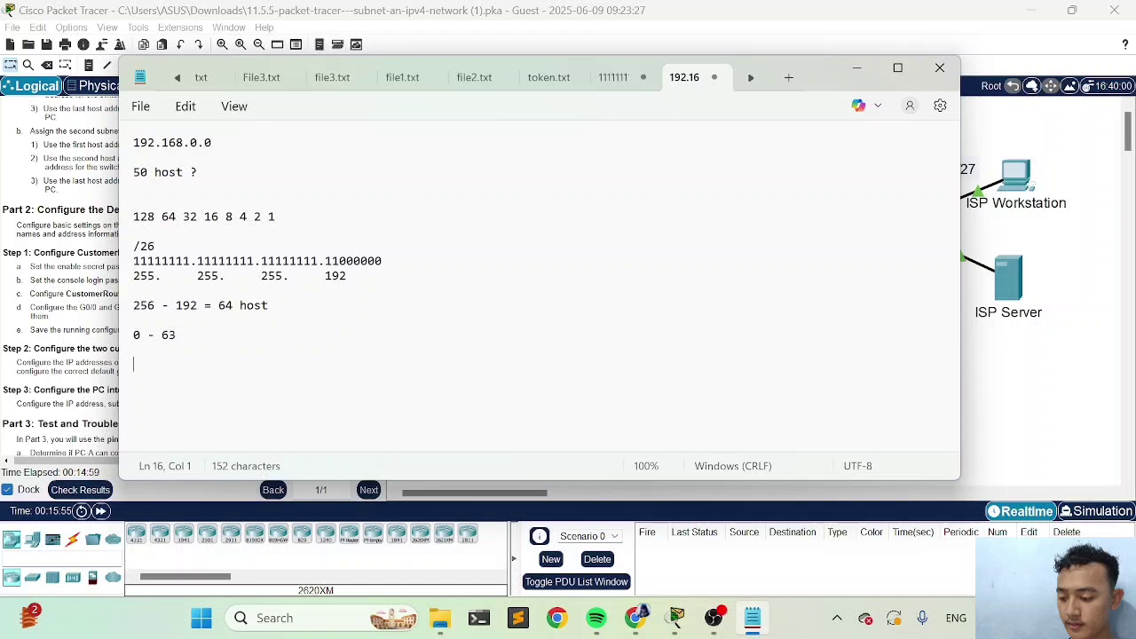
{"action": "key", "text": "Left"}
{"action": "key", "text": "Left"}
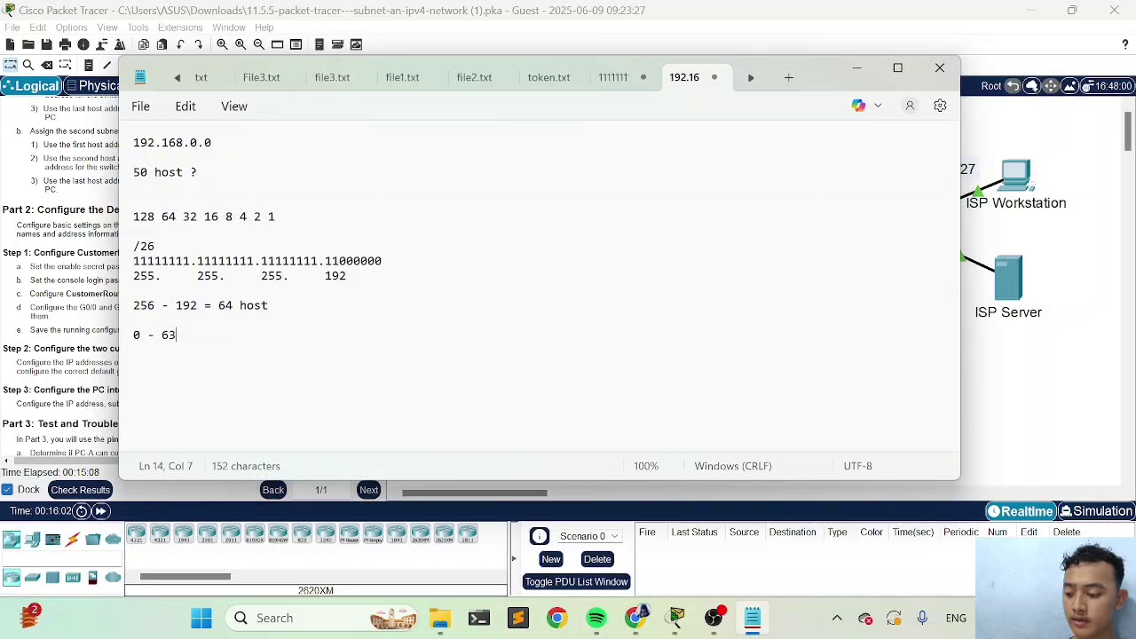
{"action": "left_click_drag", "start_coordinate": [170, 336], "coordinate": [177, 335]}
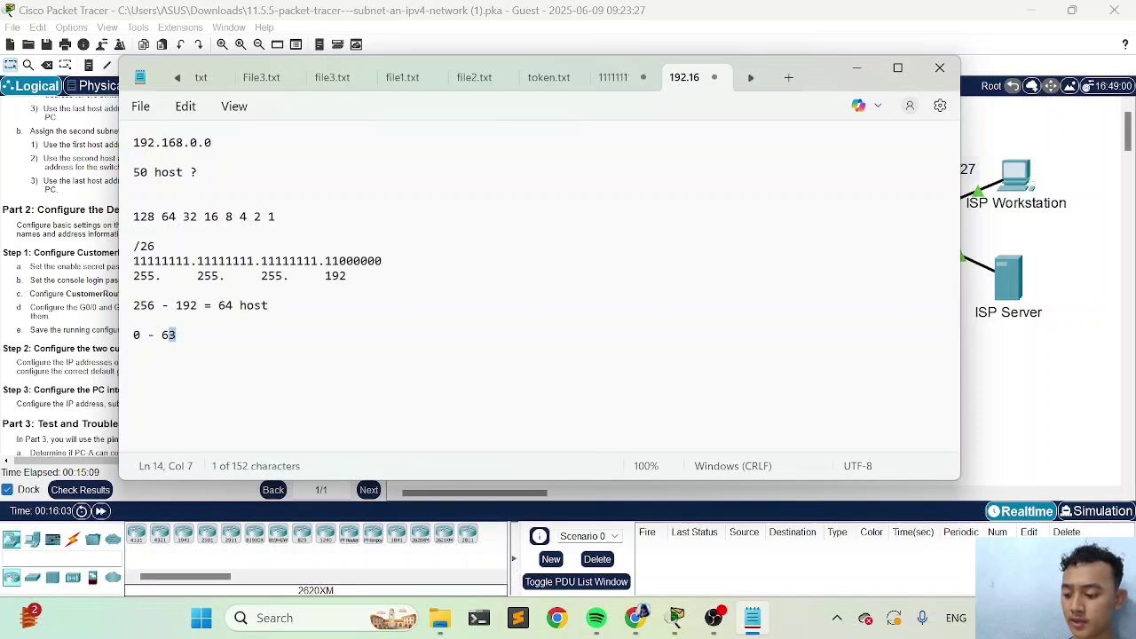
{"action": "left_click", "coordinate": [177, 335]}
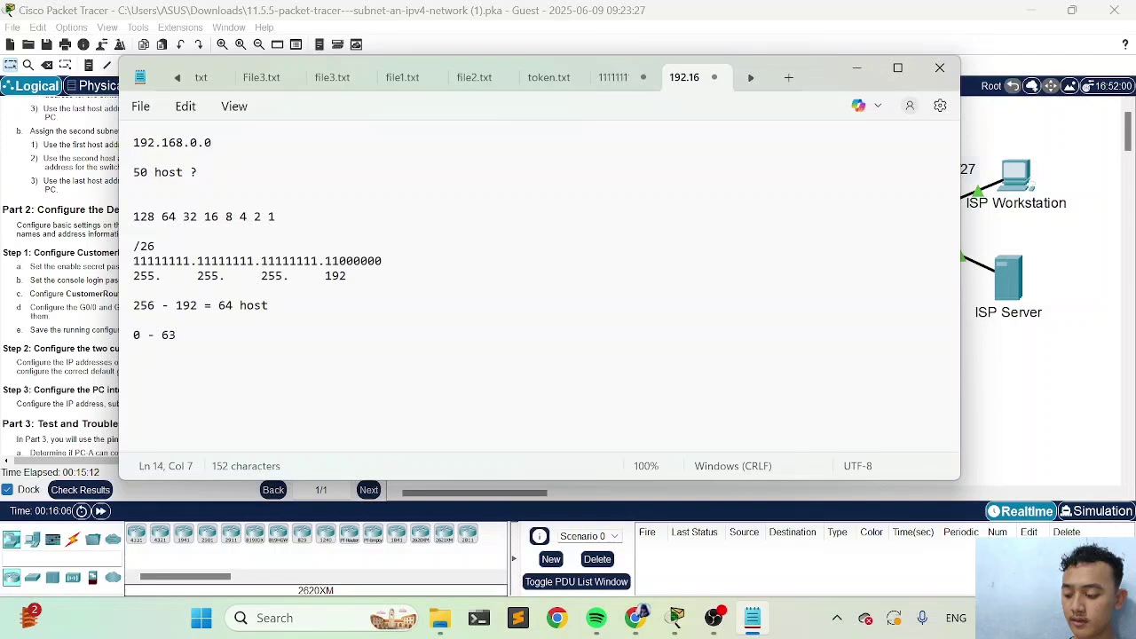
{"action": "key", "text": "Return"}
{"action": "key", "text": "Return"}
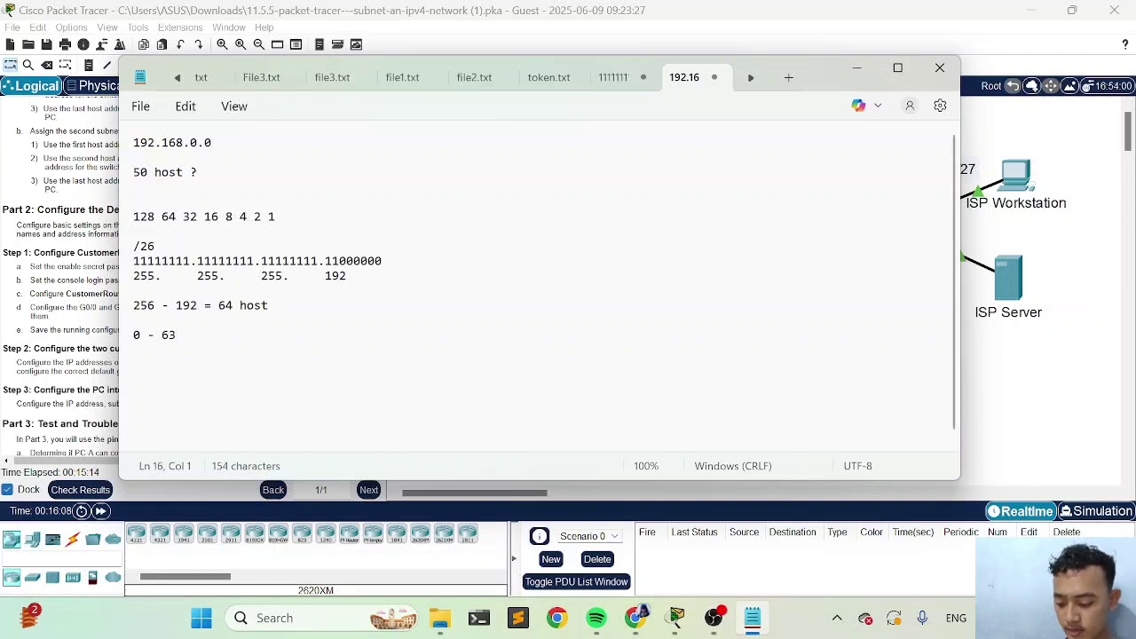
{"action": "type", "text": "63"}
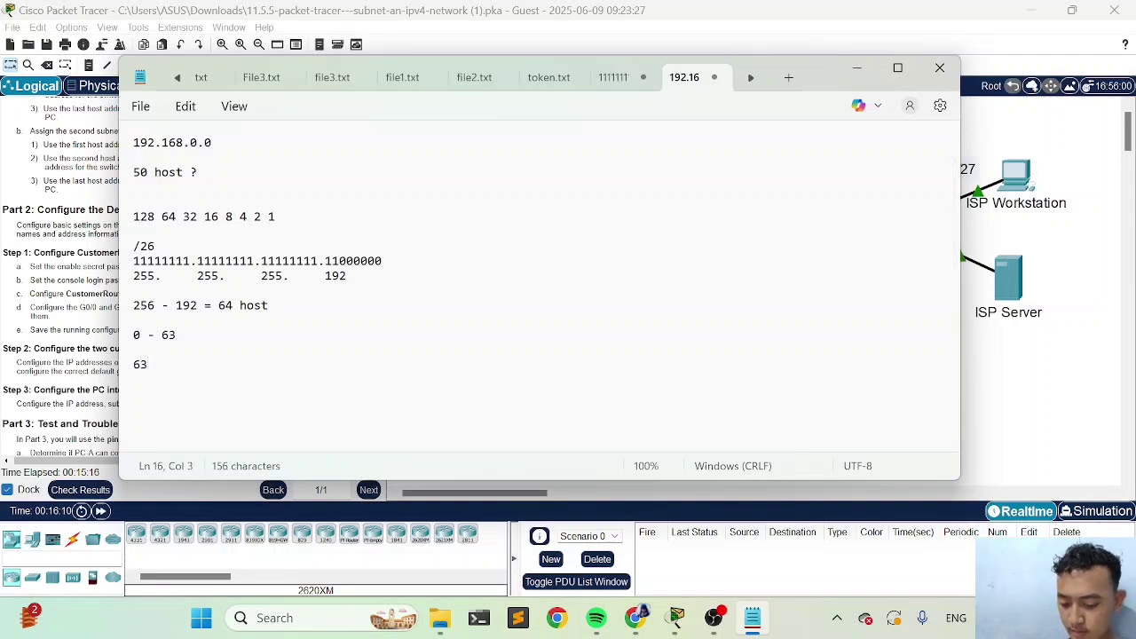
{"action": "key", "text": "Return"}
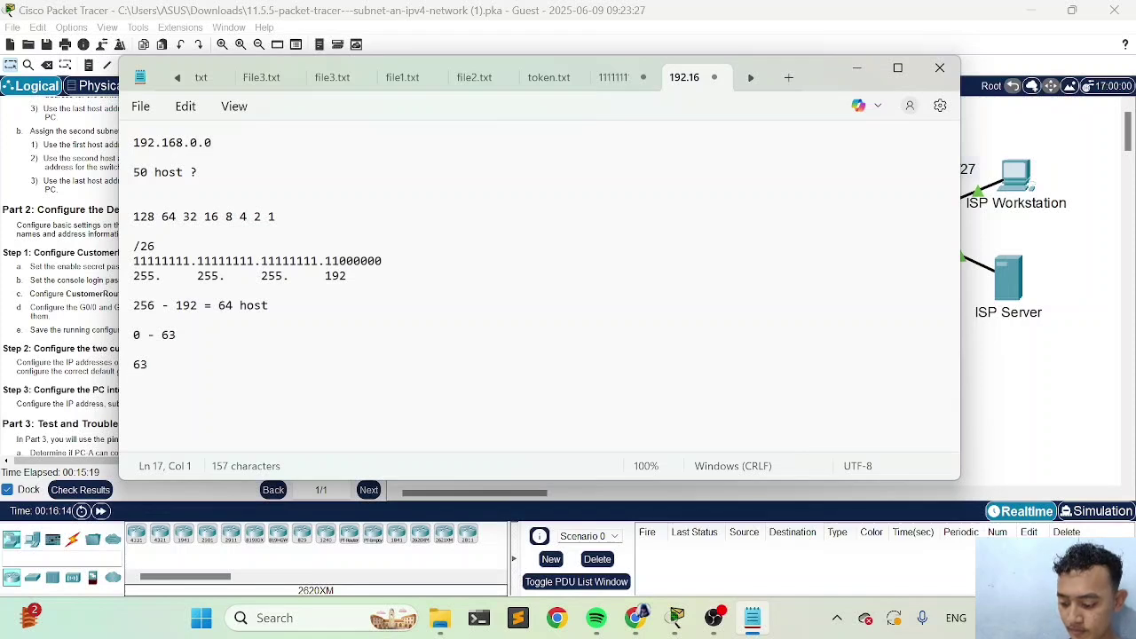
{"action": "type", "text": "63"}
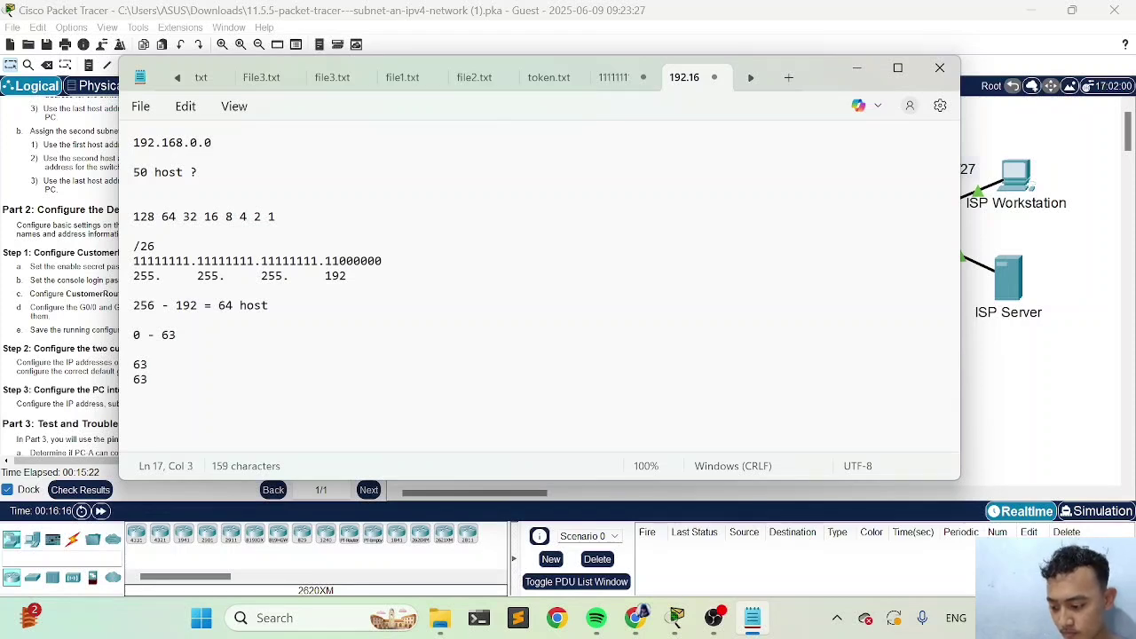
{"action": "key", "text": "BackSpace"}
{"action": "key", "text": "BackSpace"}
{"action": "key", "text": "BackSpace"}
{"action": "key", "text": "BackSpace"}
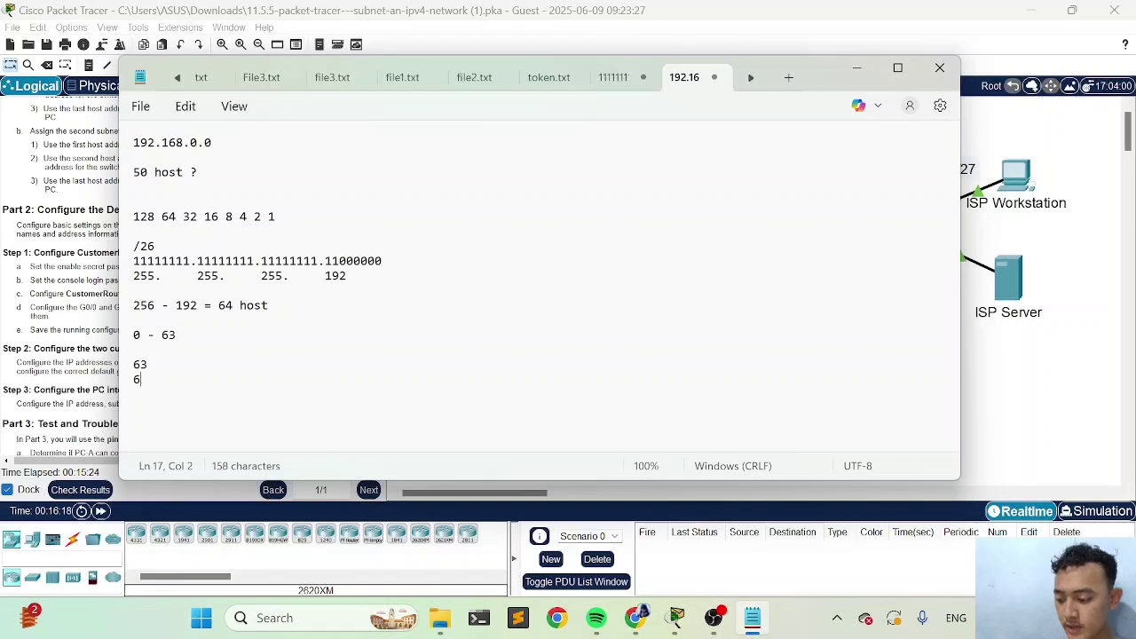
{"action": "key", "text": "BackSpace"}
{"action": "key", "text": "BackSpace"}
Add the second subnet's address range, 64 - 127, on its own line below the 0 - 63 range in the notes.
{"action": "key", "text": "Return"}
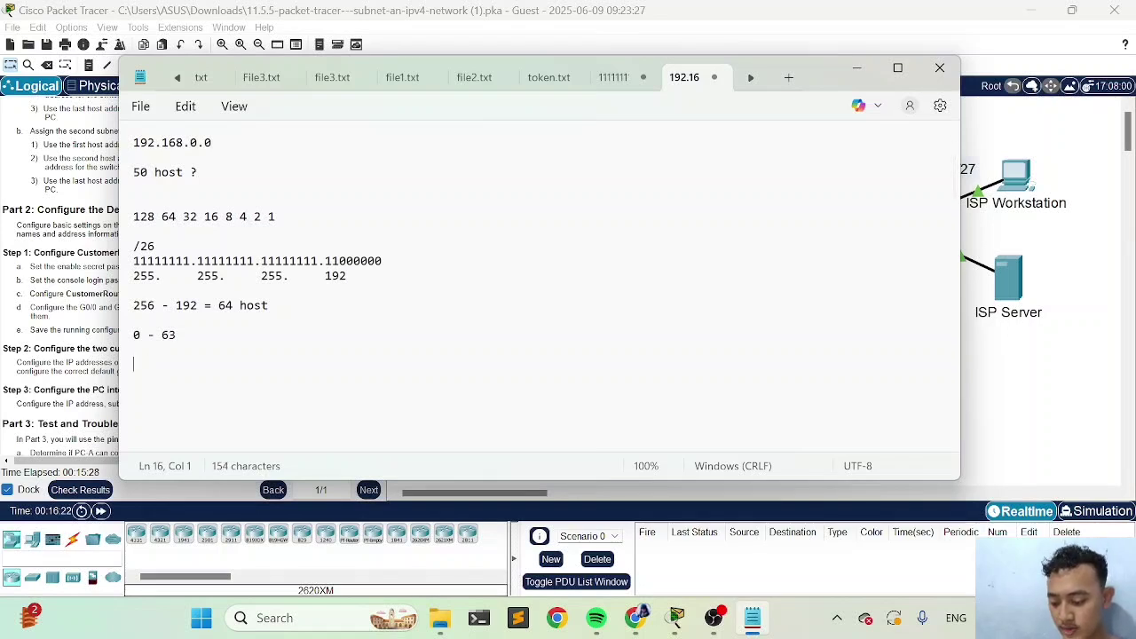
{"action": "type", "text": "6"}
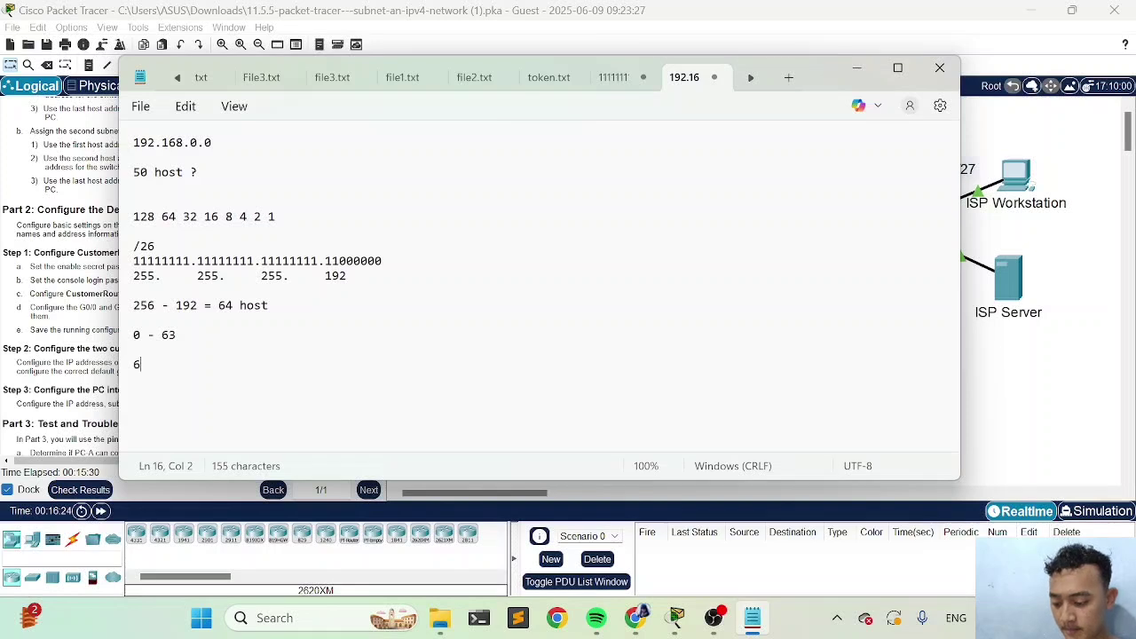
{"action": "type", "text": "4 - 1"}
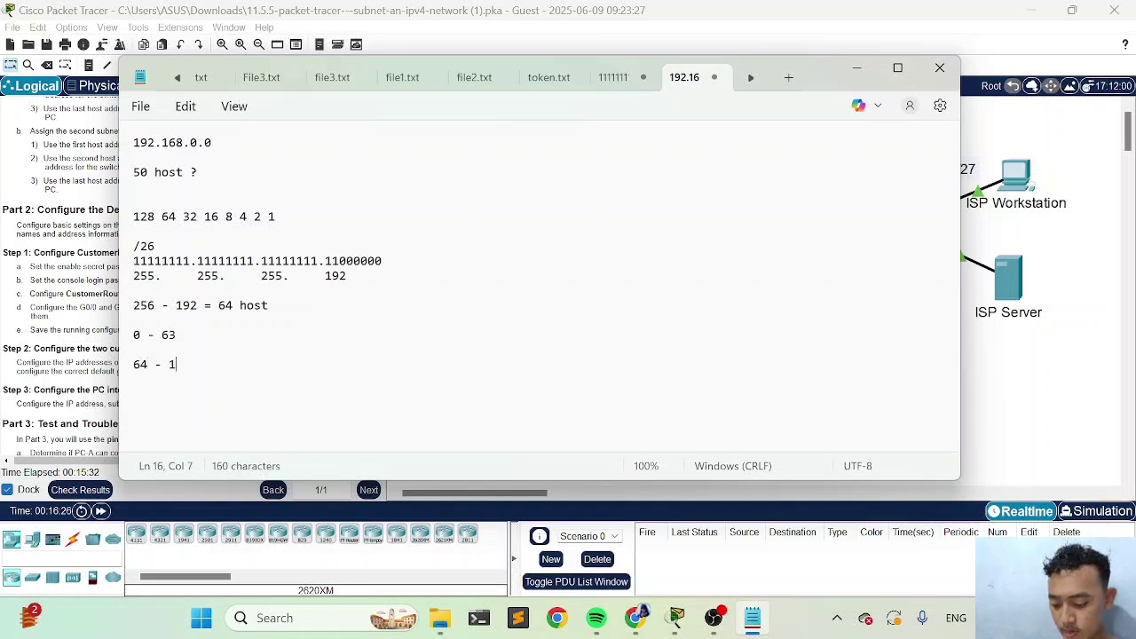
{"action": "type", "text": "26"}
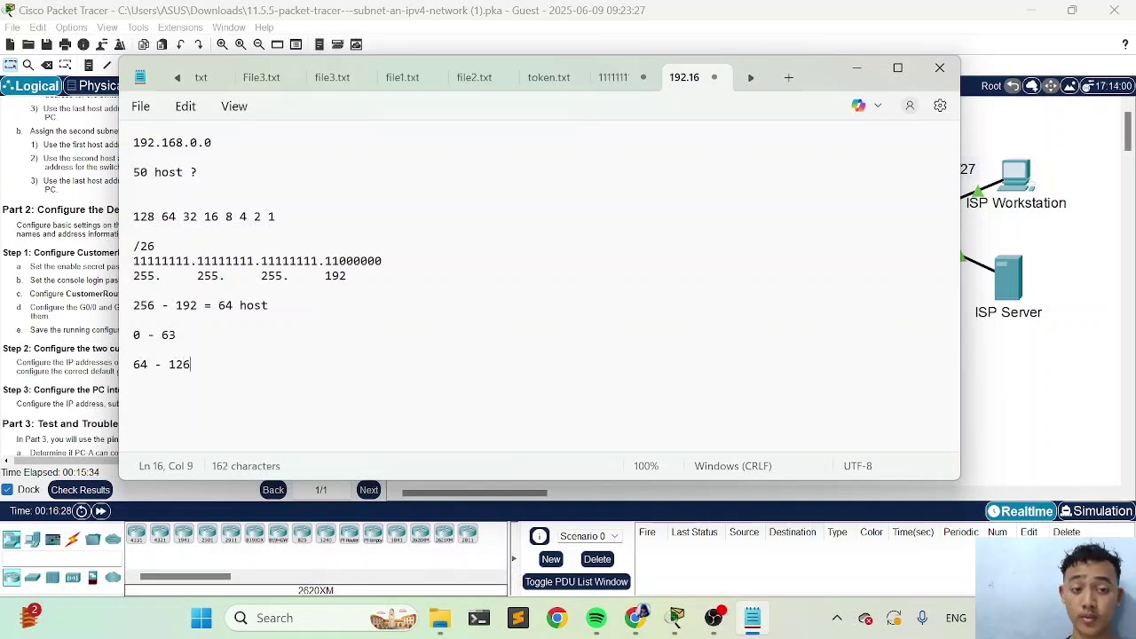
{"action": "key", "text": "BackSpace"}
{"action": "key", "text": "BackSpace"}
{"action": "key", "text": "BackSpace"}
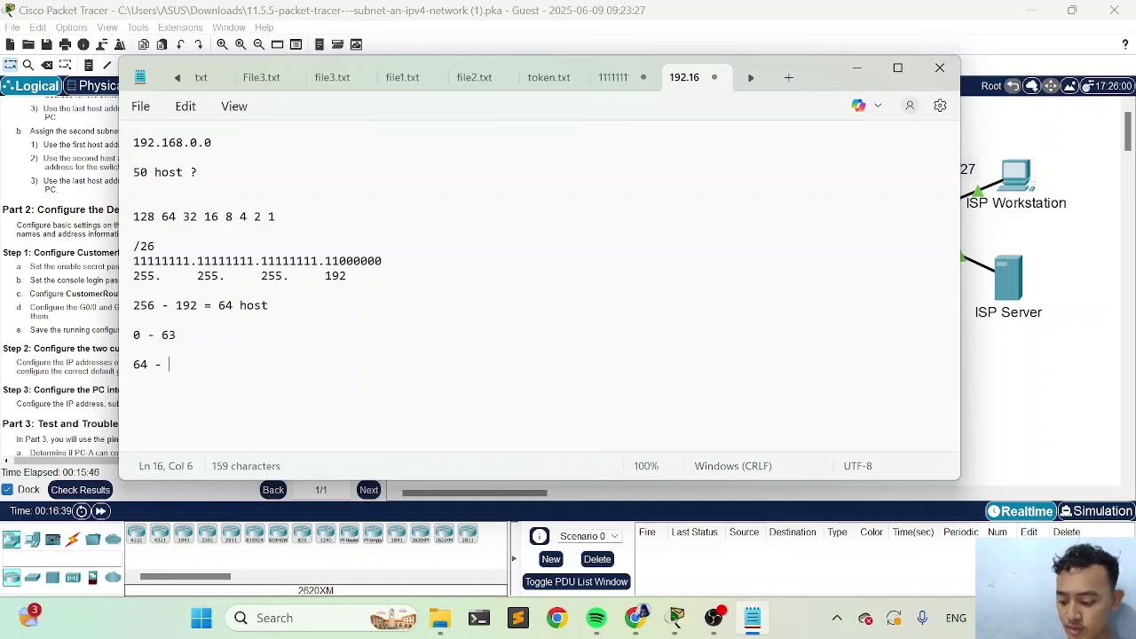
{"action": "type", "text": "127"}
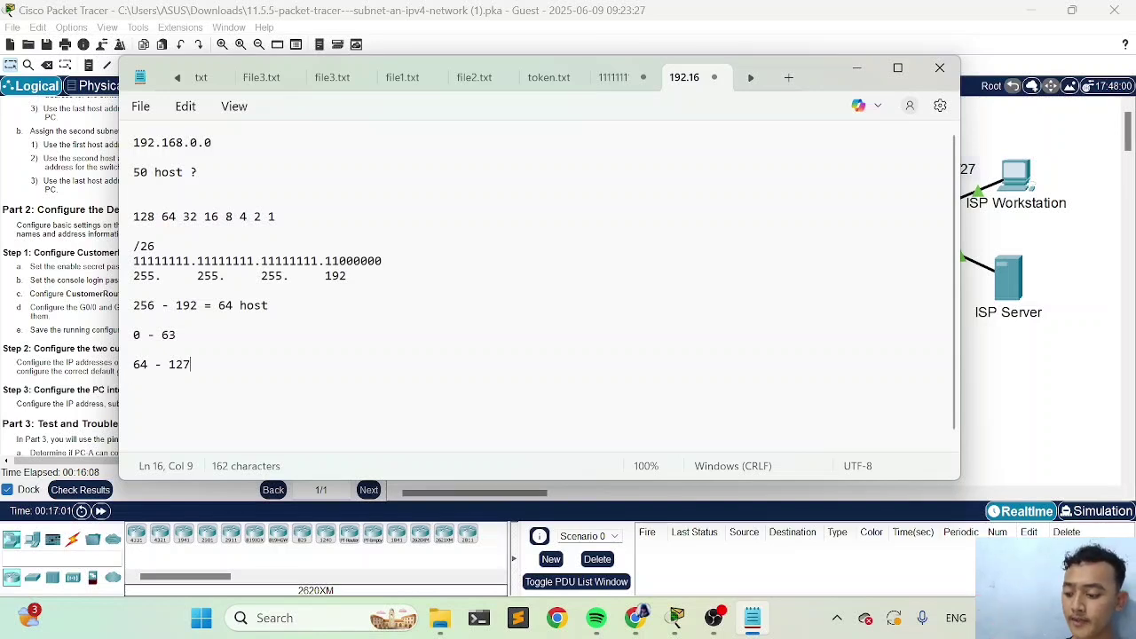
Note 64 as the network address with the line "64 network" below the 64 - 127 range.
{"action": "key", "text": "Return"}
{"action": "key", "text": "Return"}
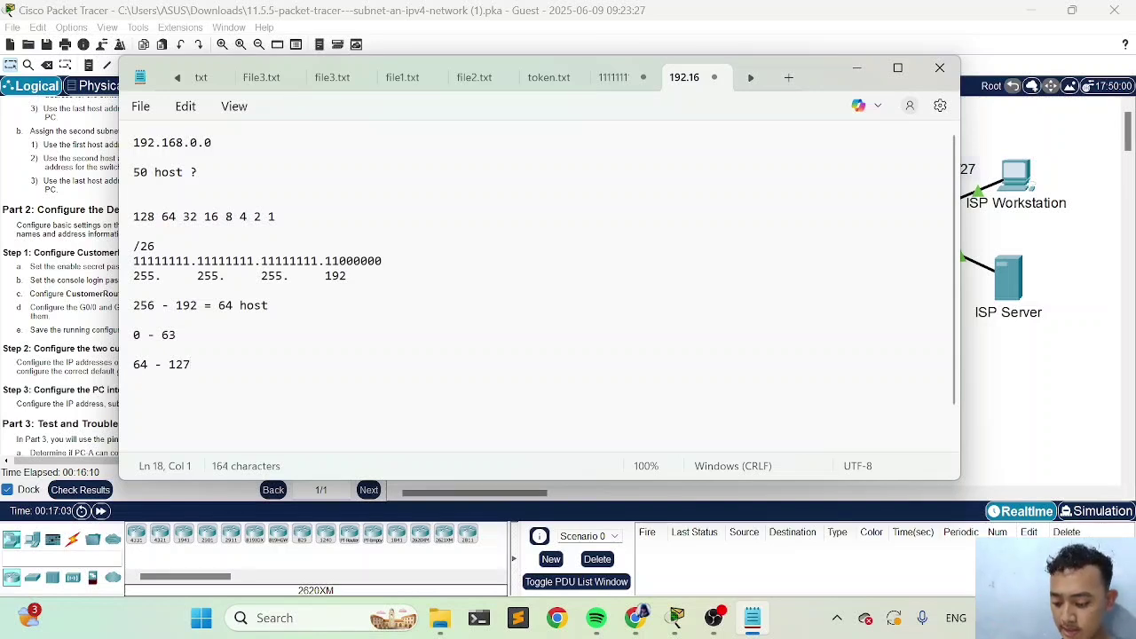
{"action": "type", "text": "6"}
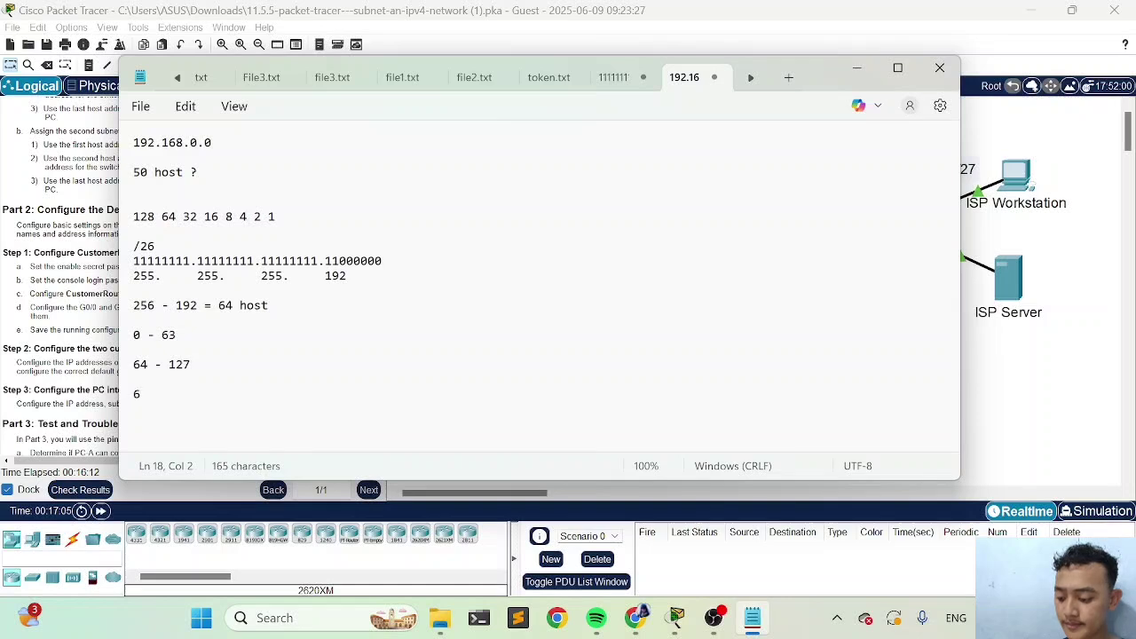
{"action": "type", "text": "4 network"}
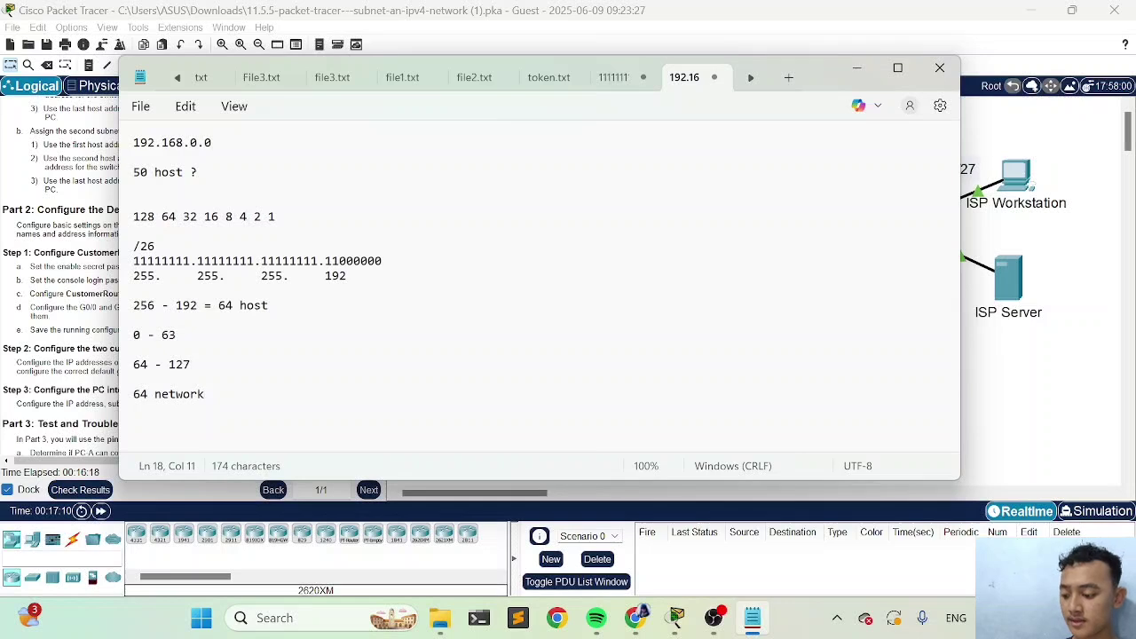
Add the lines "0 network" and "63 broadcast" directly under the 0 - 63 range.
{"action": "left_click", "coordinate": [178, 336]}
{"action": "key", "text": "Return"}
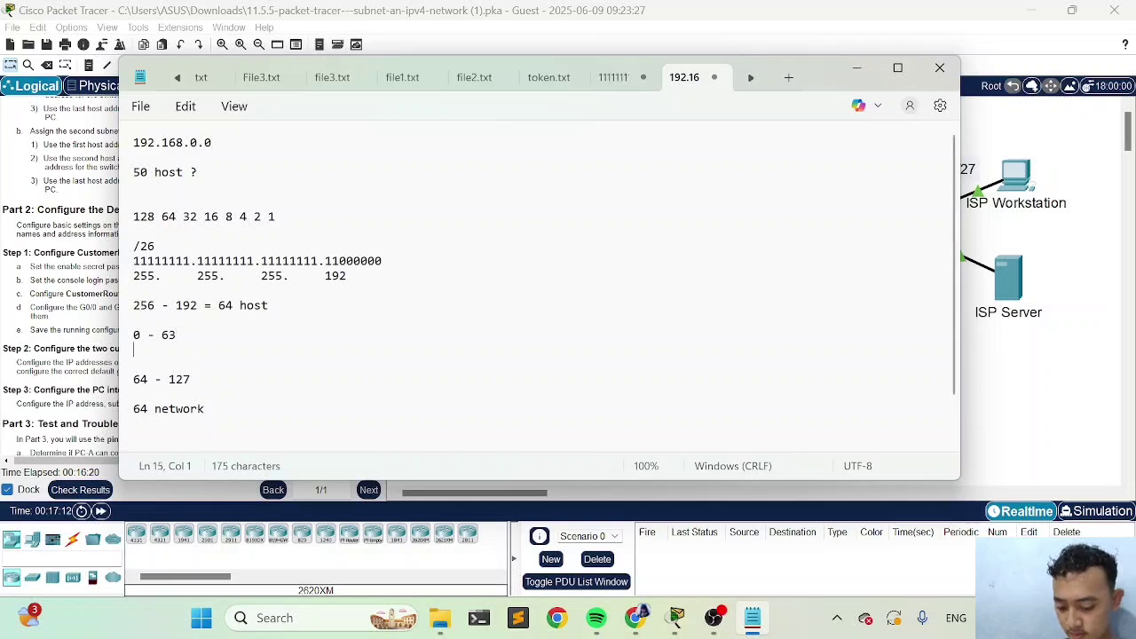
{"action": "type", "text": "0 netw"}
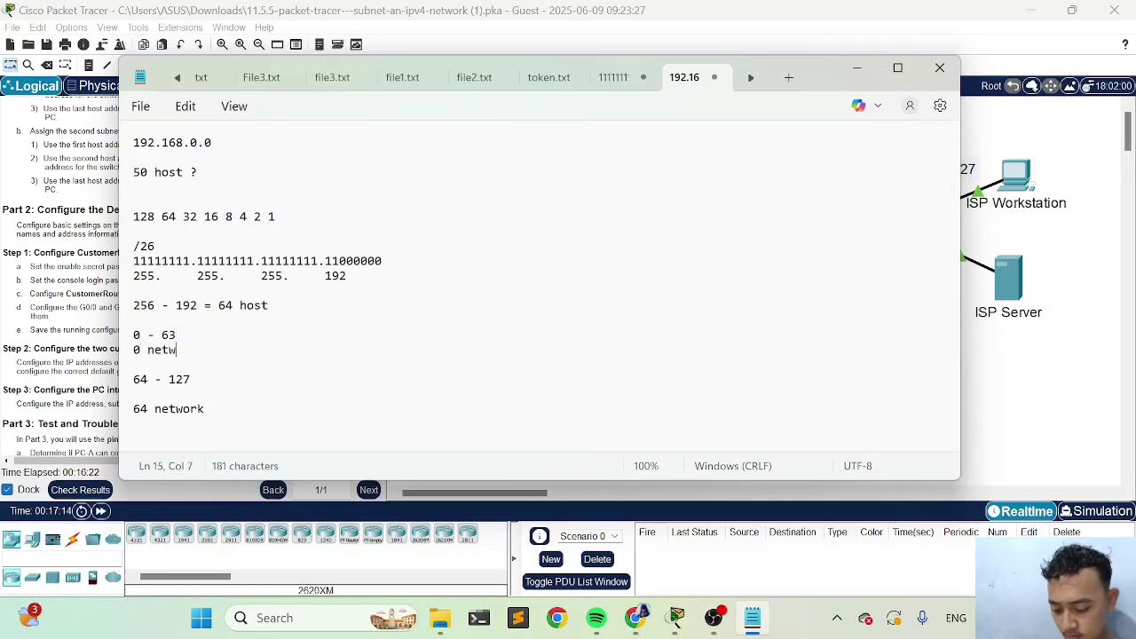
{"action": "type", "text": "ork"}
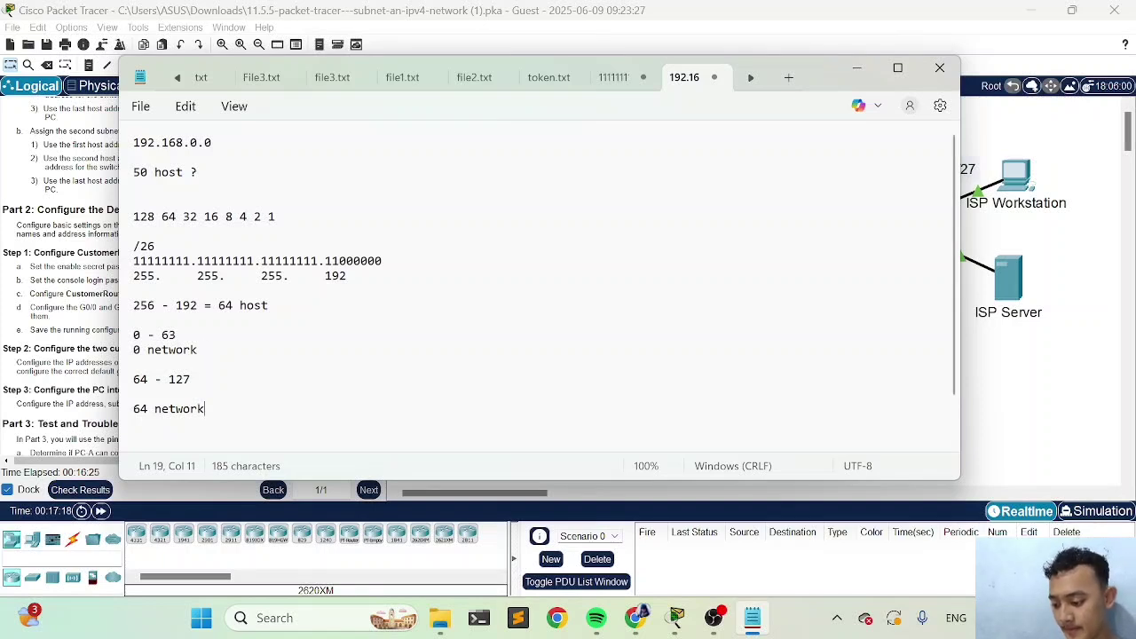
{"action": "left_click", "coordinate": [198, 350]}
{"action": "key", "text": "Return"}
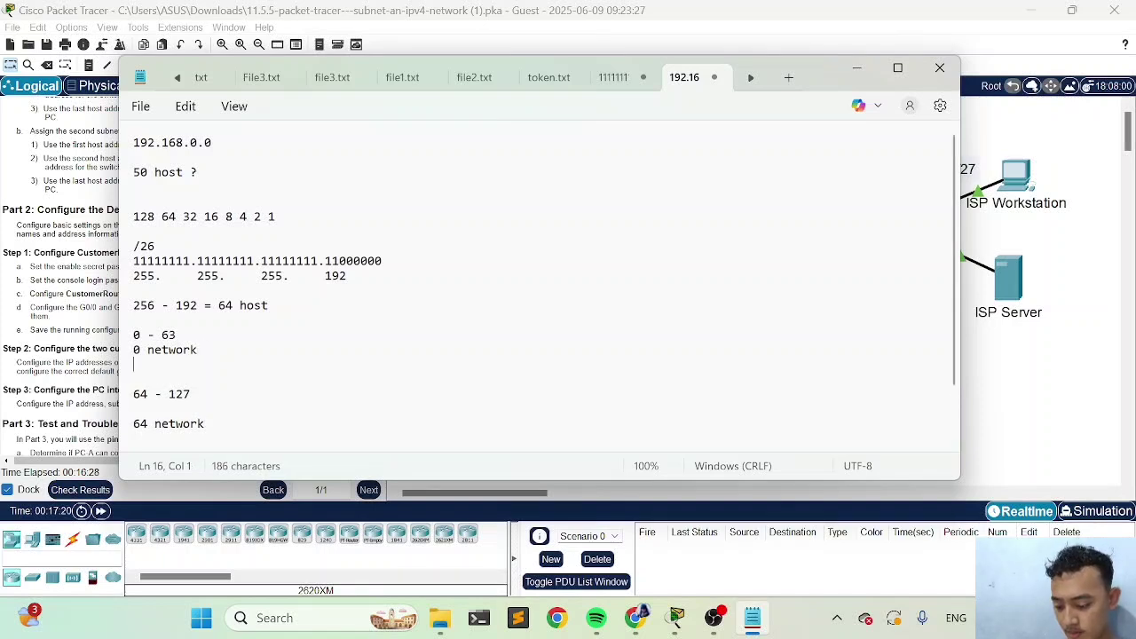
{"action": "type", "text": "63 bro"}
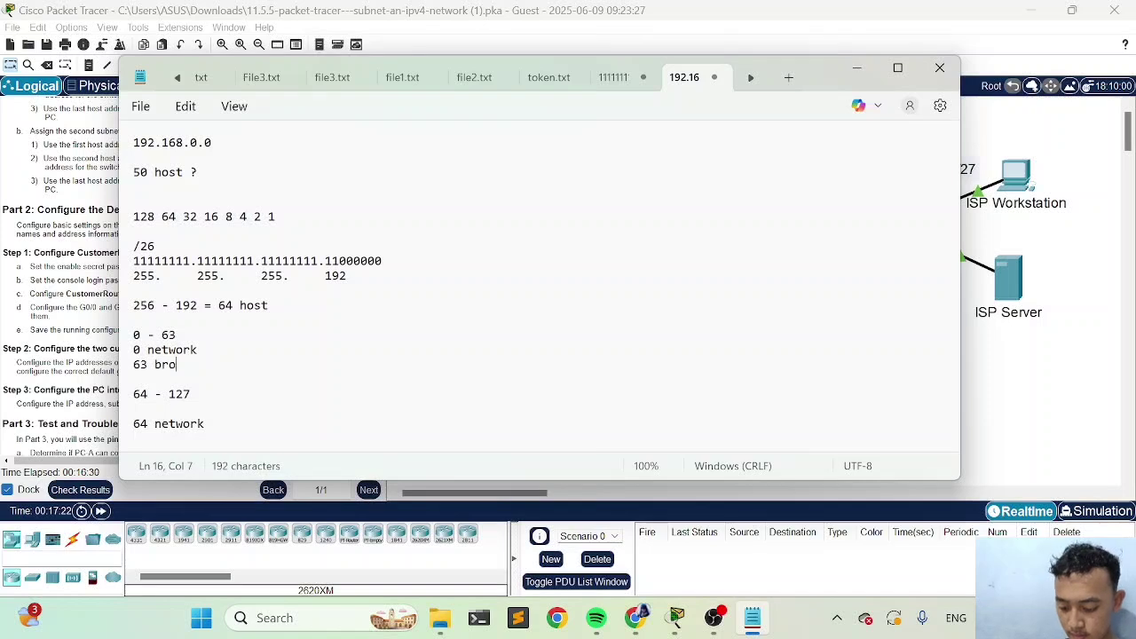
{"action": "type", "text": "adcast"}
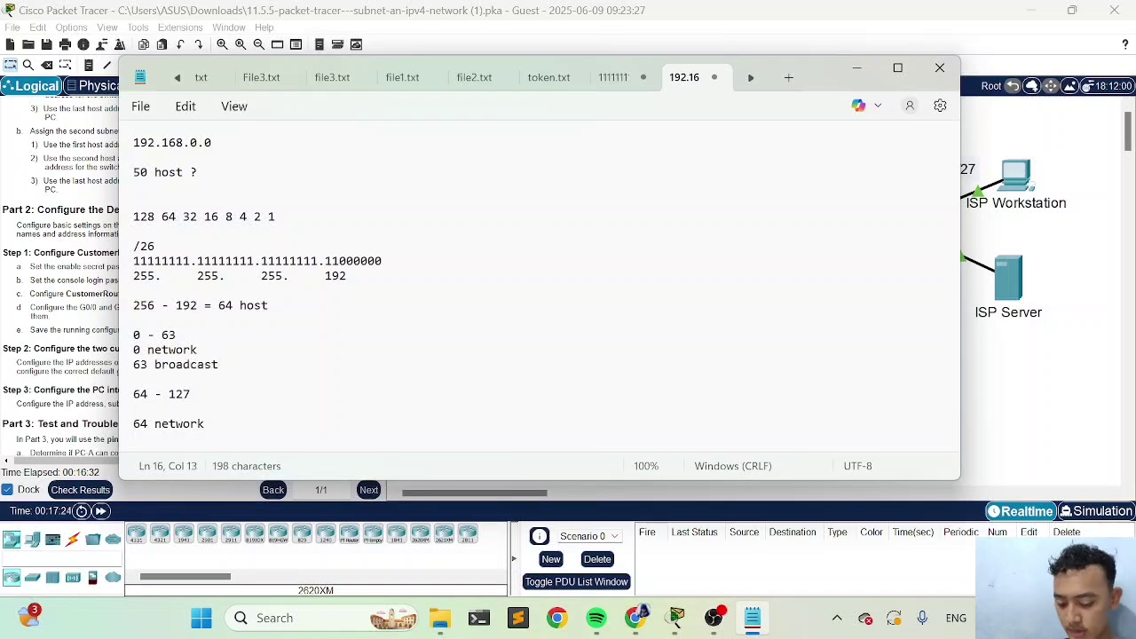
Write the first subnet's usable host range, 1 - 62, under its broadcast line.
{"action": "key", "text": "Return"}
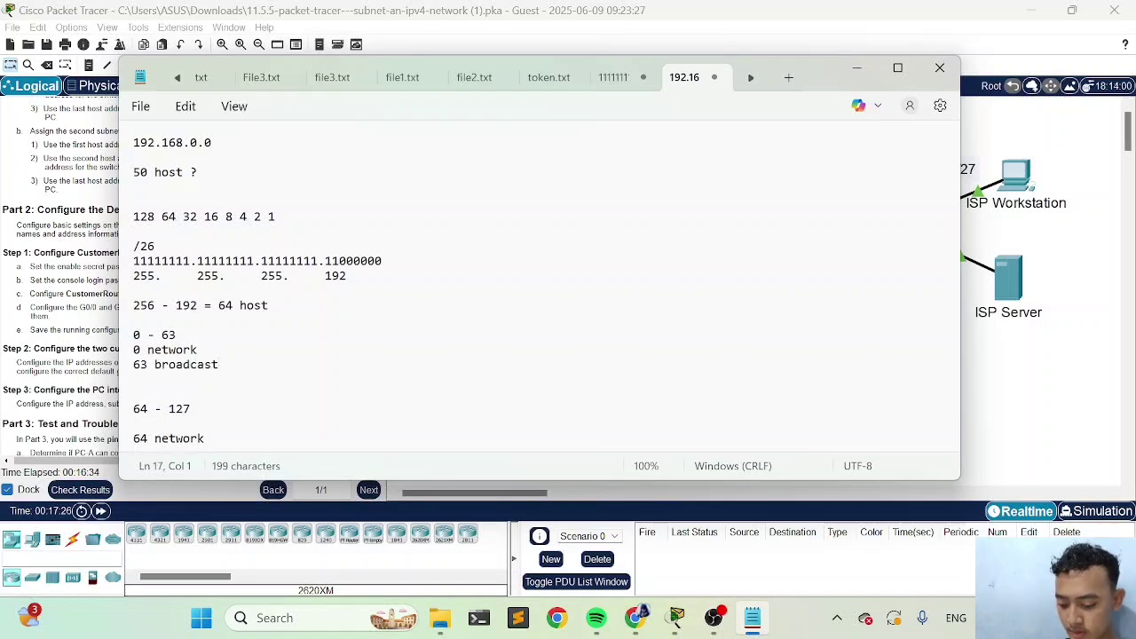
{"action": "type", "text": "1 - "}
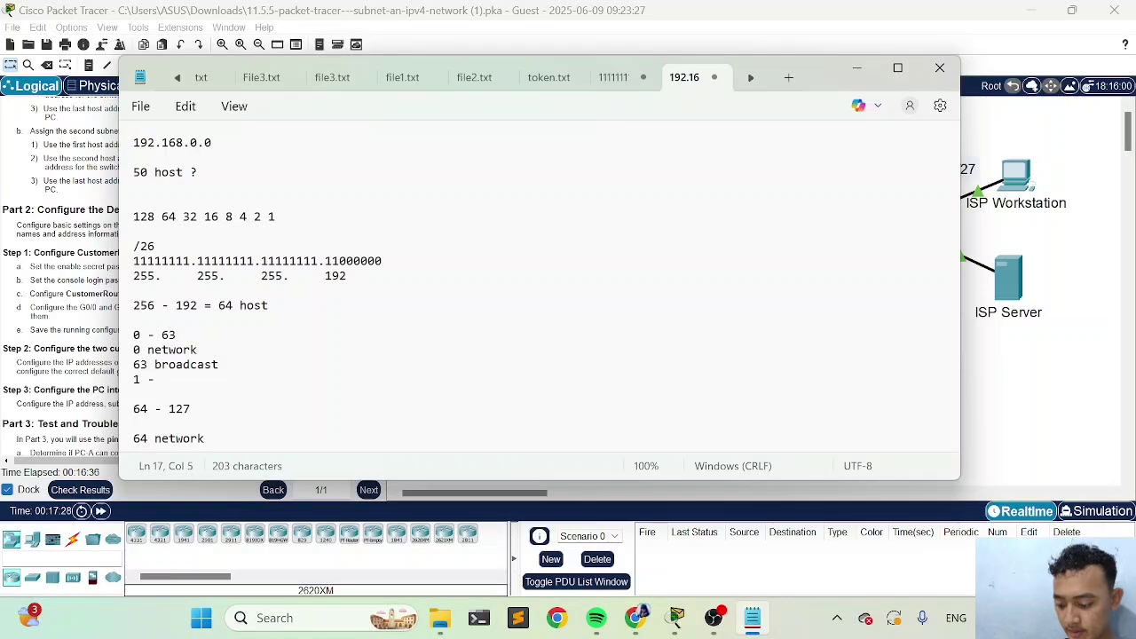
{"action": "type", "text": "62"}
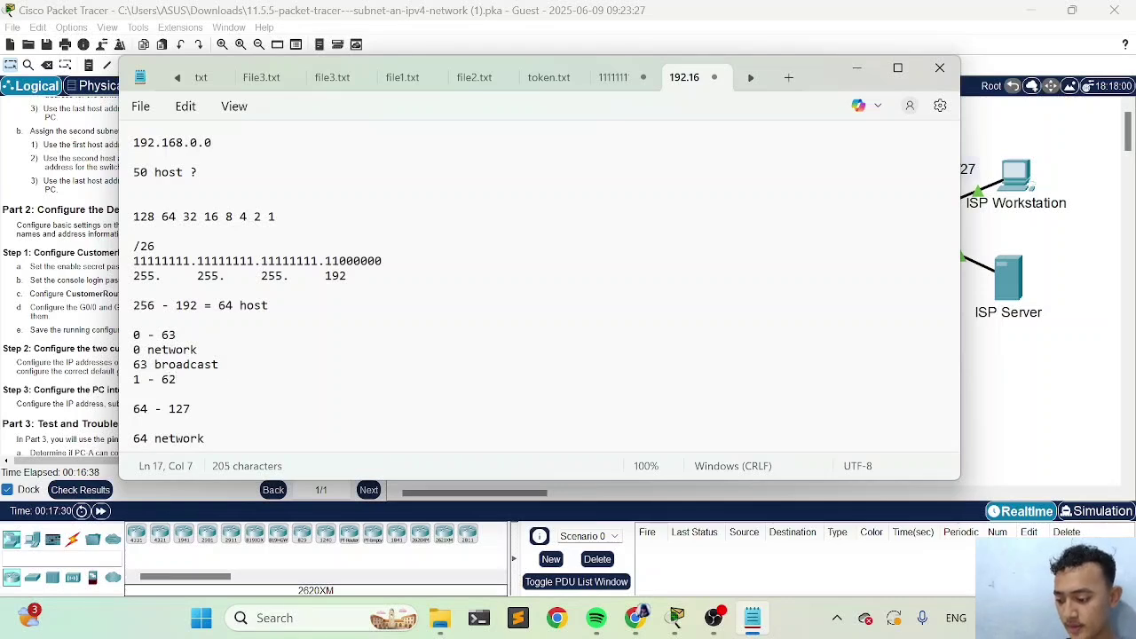
Remove the blank line above "64 network" and add "127 broadcast" beneath it.
{"action": "scroll", "coordinate": [542, 284], "scroll_direction": "down", "scroll_amount": 1}
{"action": "scroll", "coordinate": [542, 284], "scroll_direction": "down", "scroll_amount": 1}
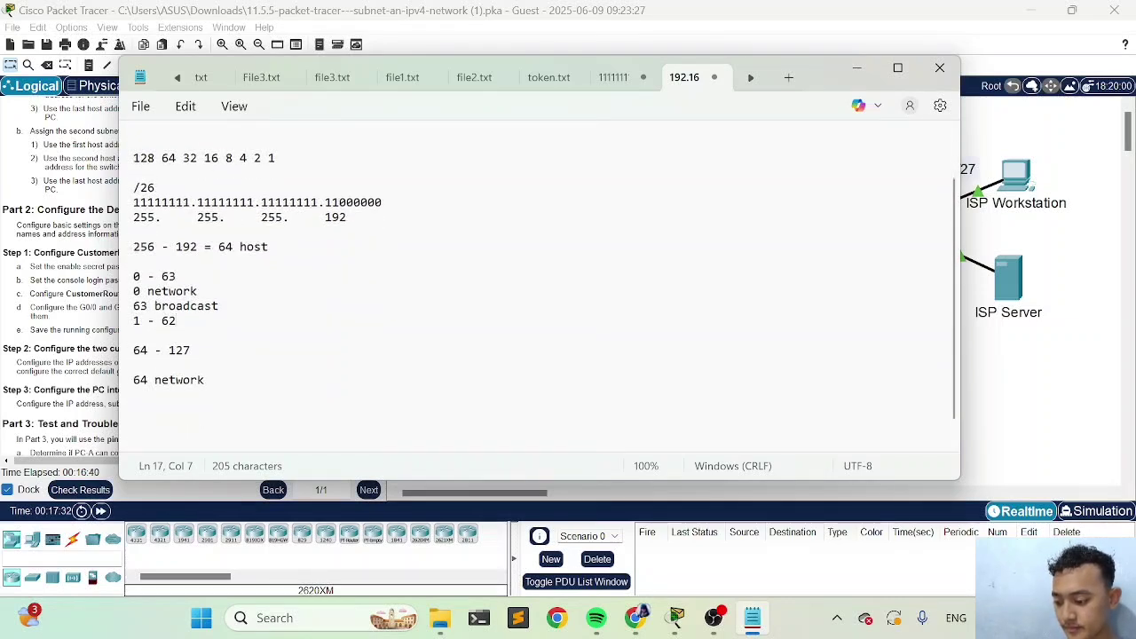
{"action": "left_click", "coordinate": [135, 365]}
{"action": "key", "text": "BackSpace"}
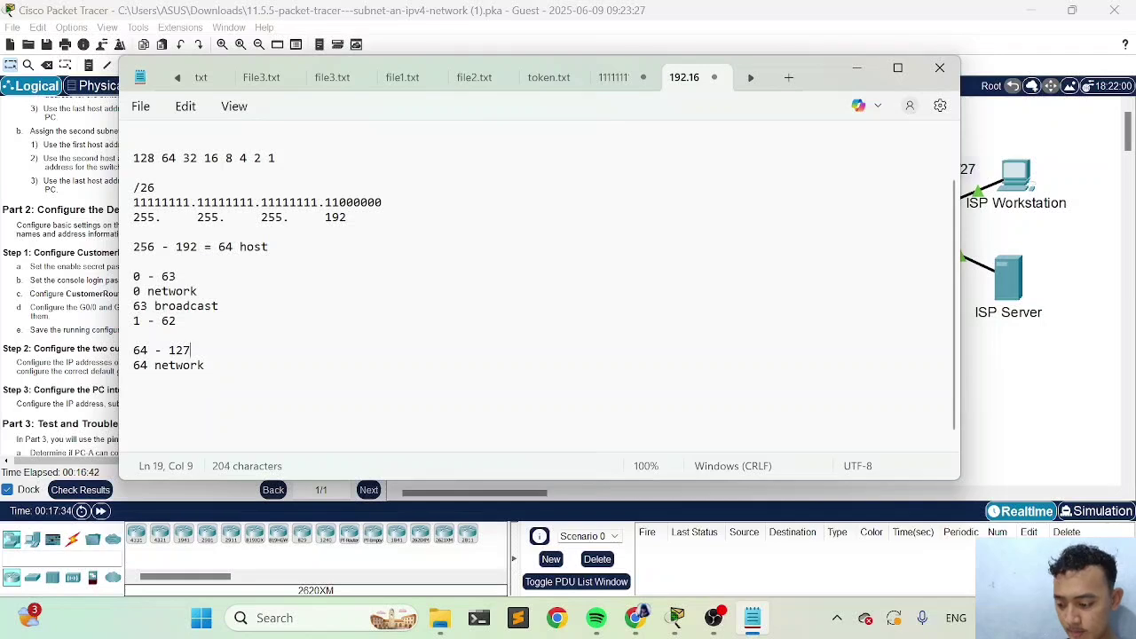
{"action": "left_click", "coordinate": [204, 365]}
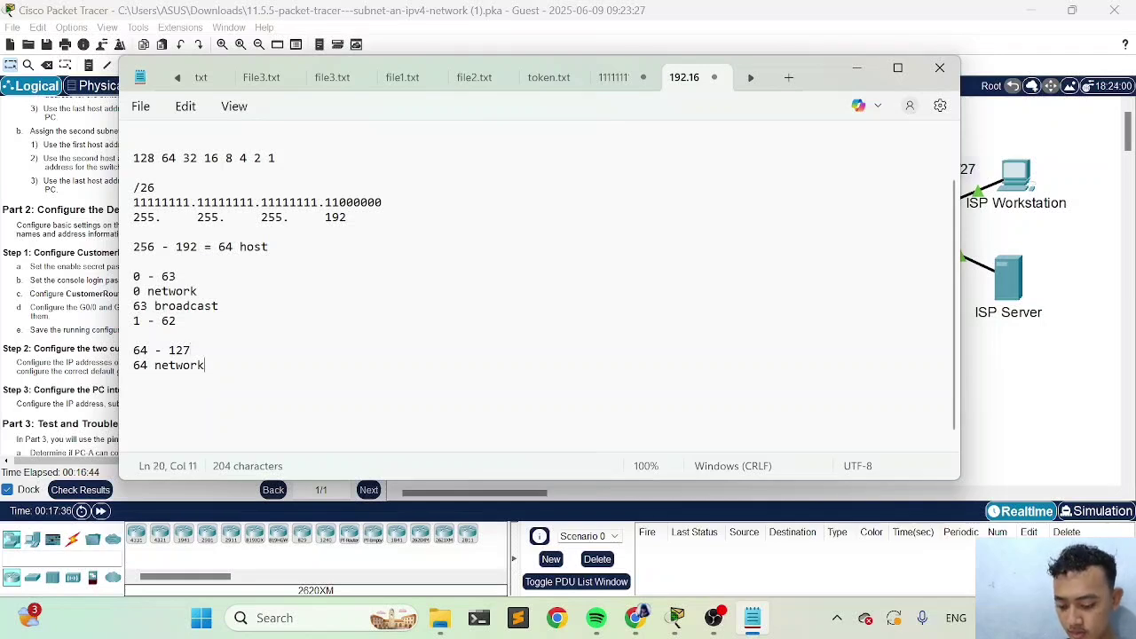
{"action": "key", "text": "Return"}
{"action": "type", "text": "12"}
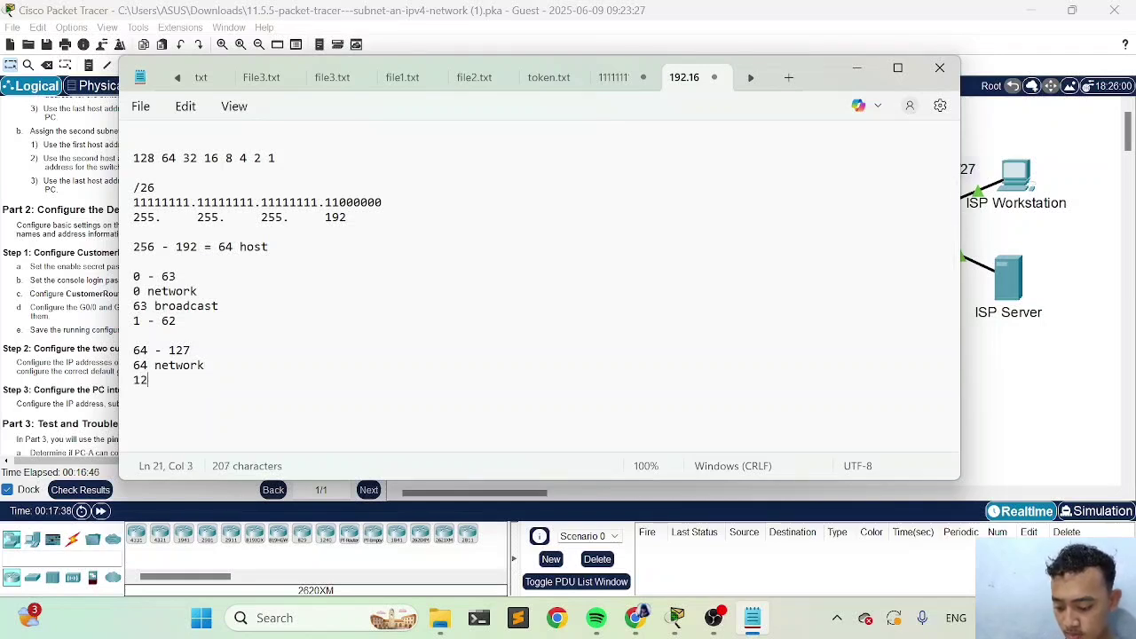
{"action": "type", "text": "7 broad"}
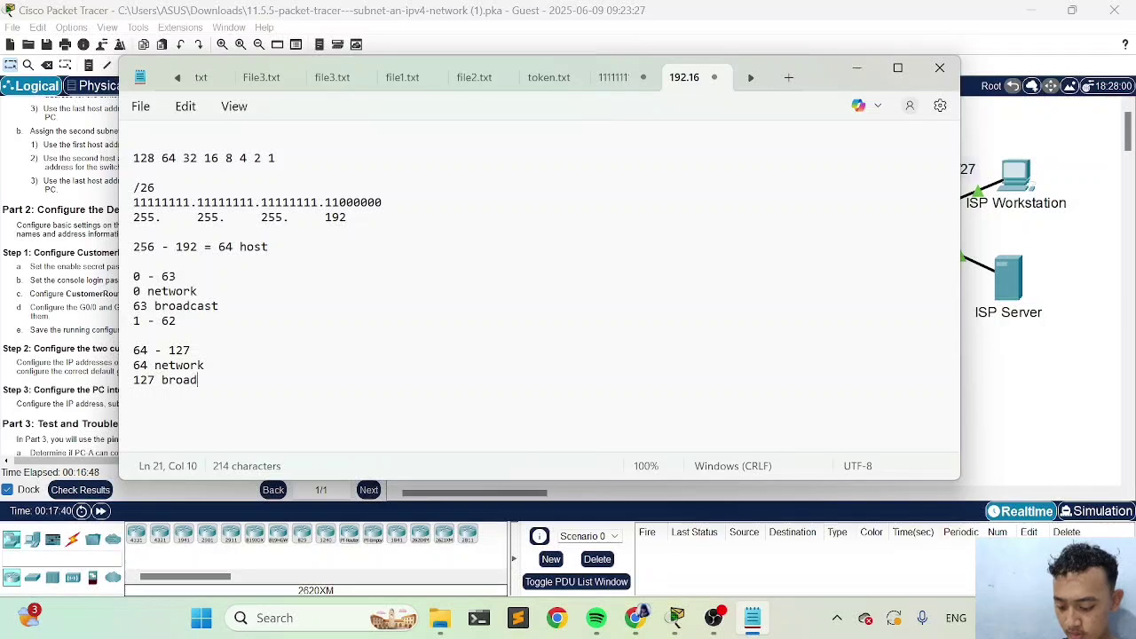
{"action": "type", "text": "cast"}
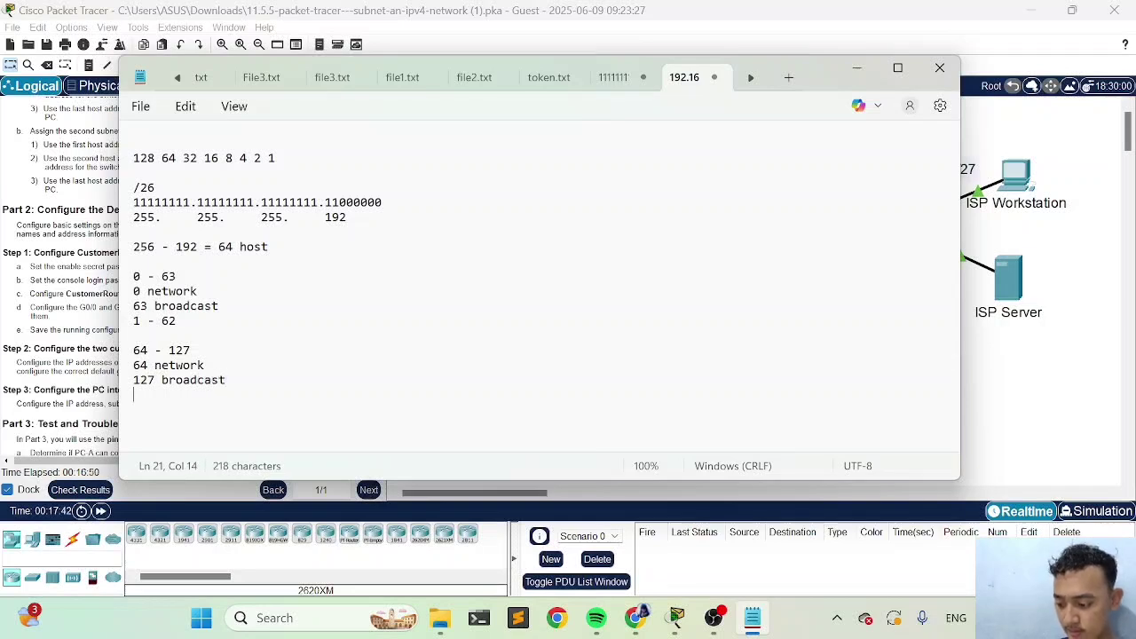
Write the second subnet's usable host range, 65 - 126, on a new line under "127 broadcast".
{"action": "key", "text": "Return"}
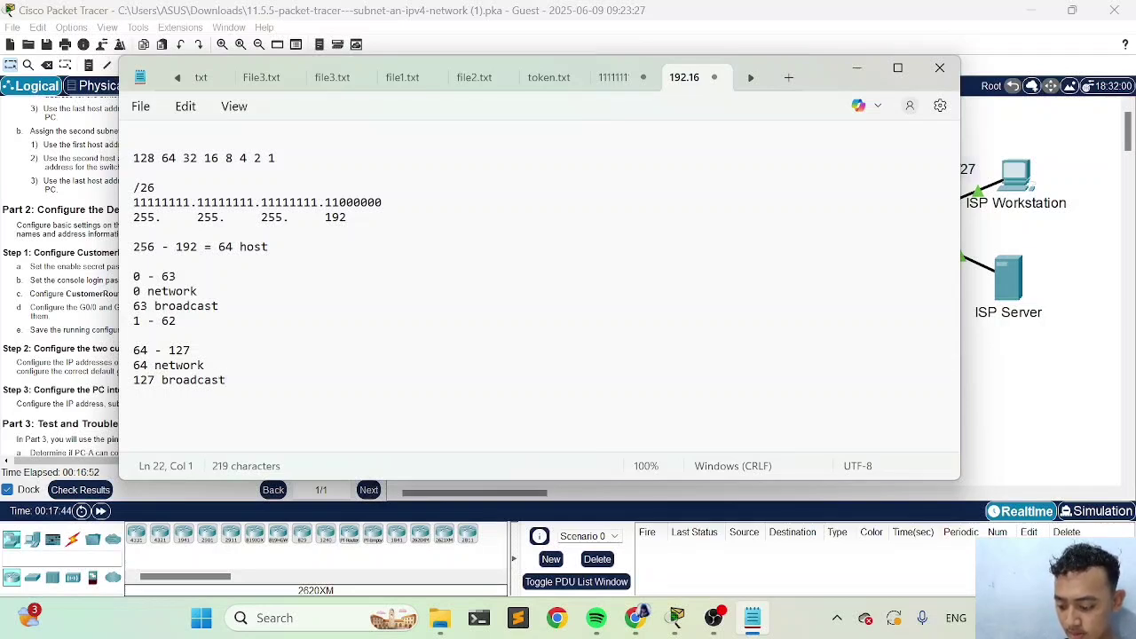
{"action": "type", "text": "65"}
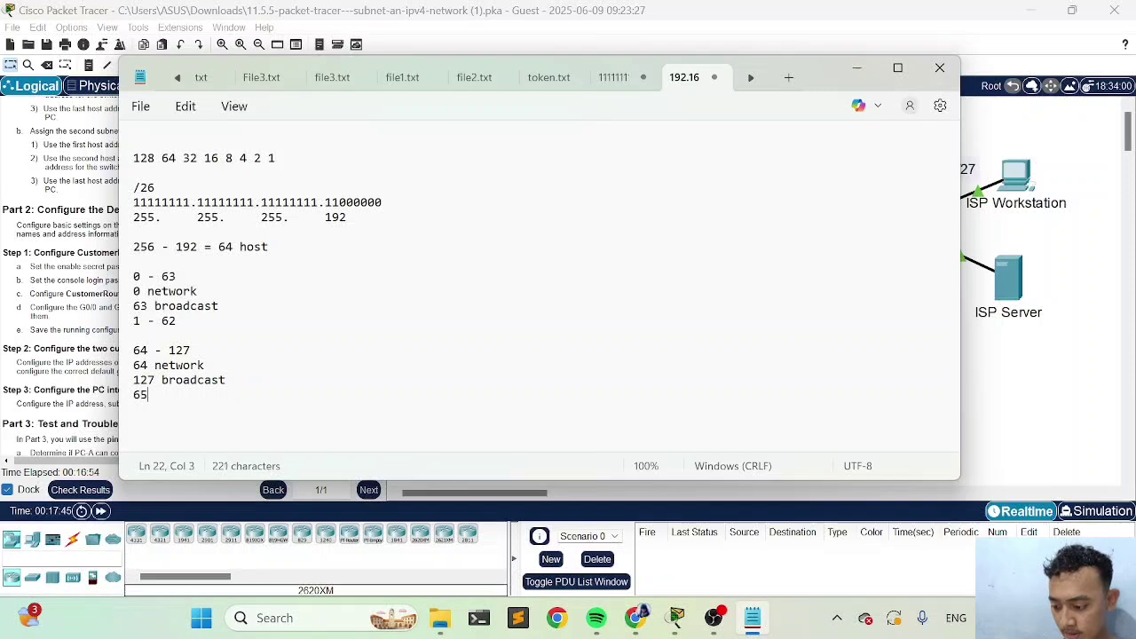
{"action": "type", "text": " - "}
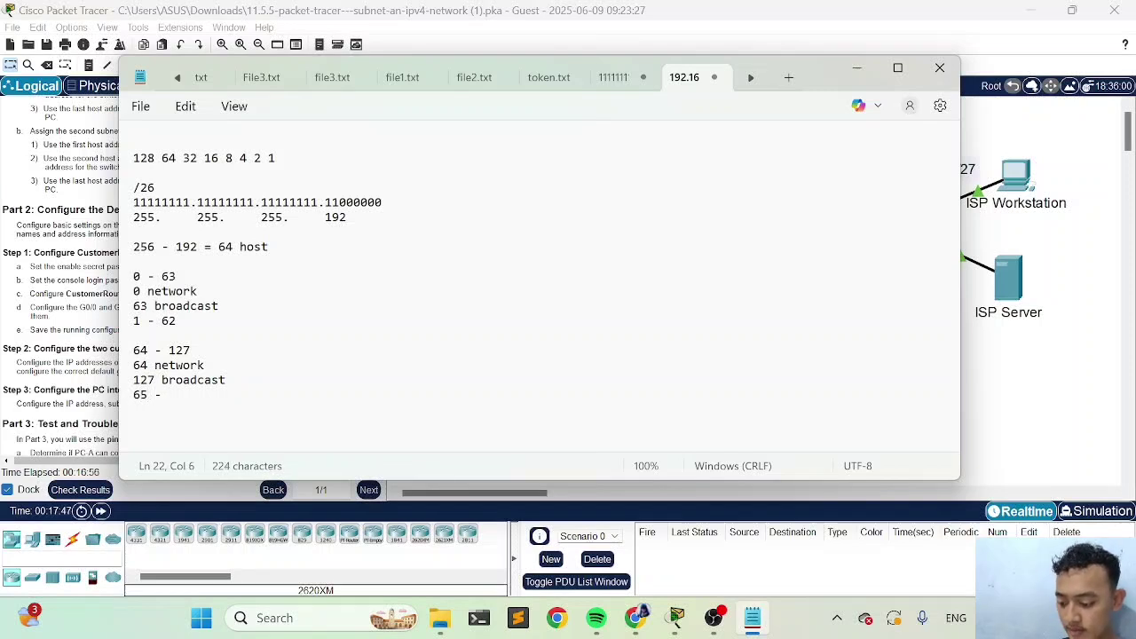
{"action": "type", "text": "126"}
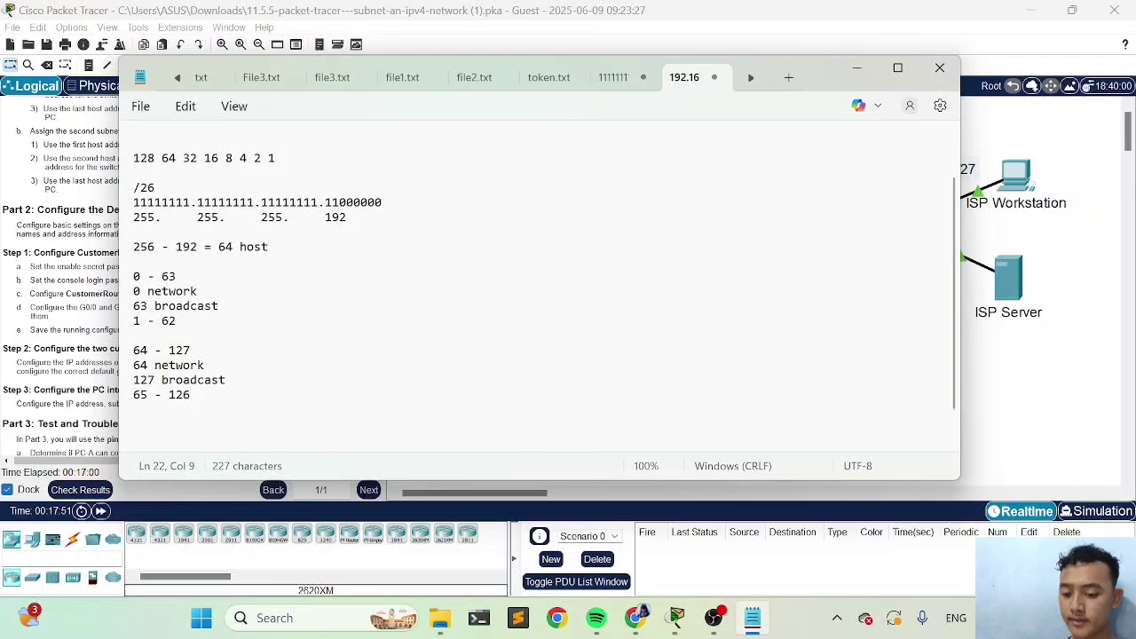
Return to CustomerRouter's command line and assign GigabitEthernet 0/1 the IP address 192.168.0.65 with mask 255.255.255.192.
{"action": "left_click", "coordinate": [1059, 338]}
{"action": "left_click", "coordinate": [682, 227]}
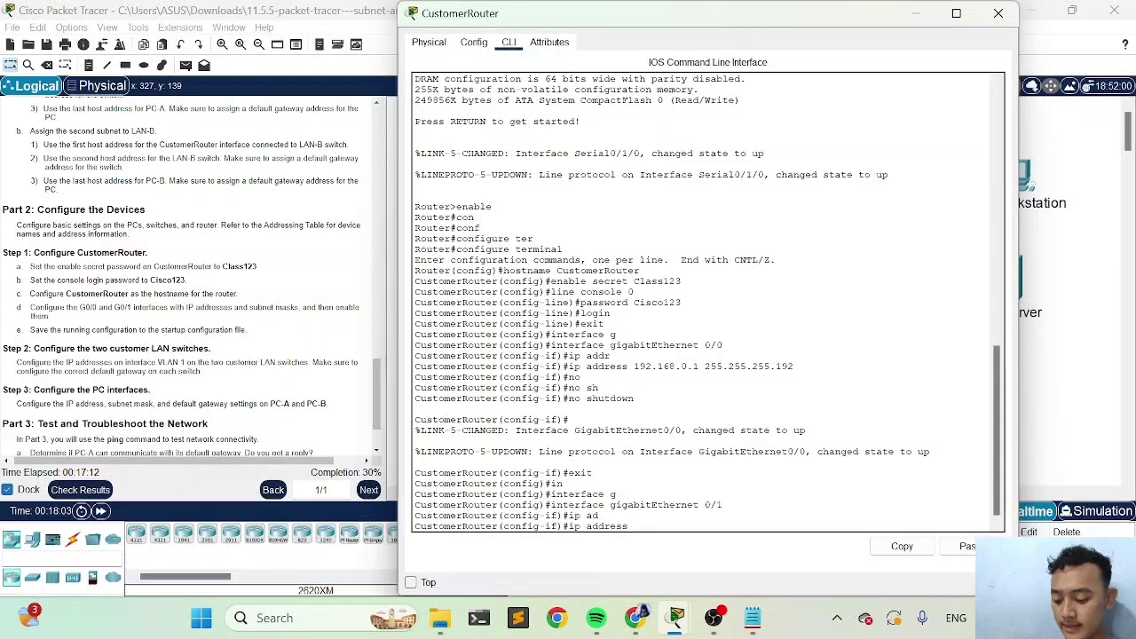
{"action": "type", "text": "192.168.0."}
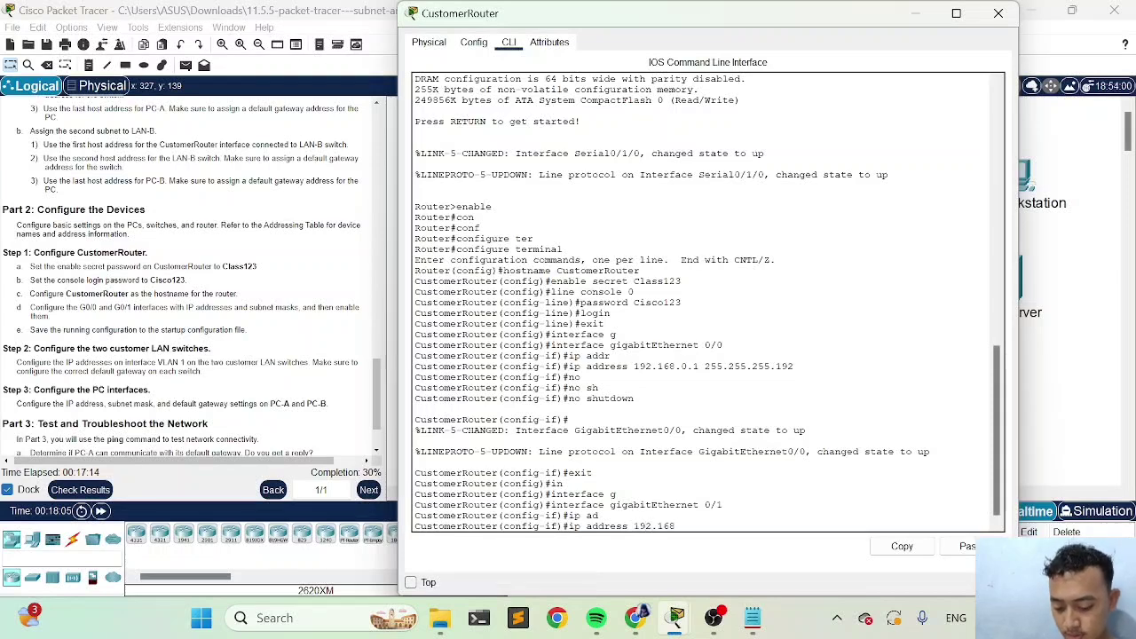
{"action": "type", "text": "65"}
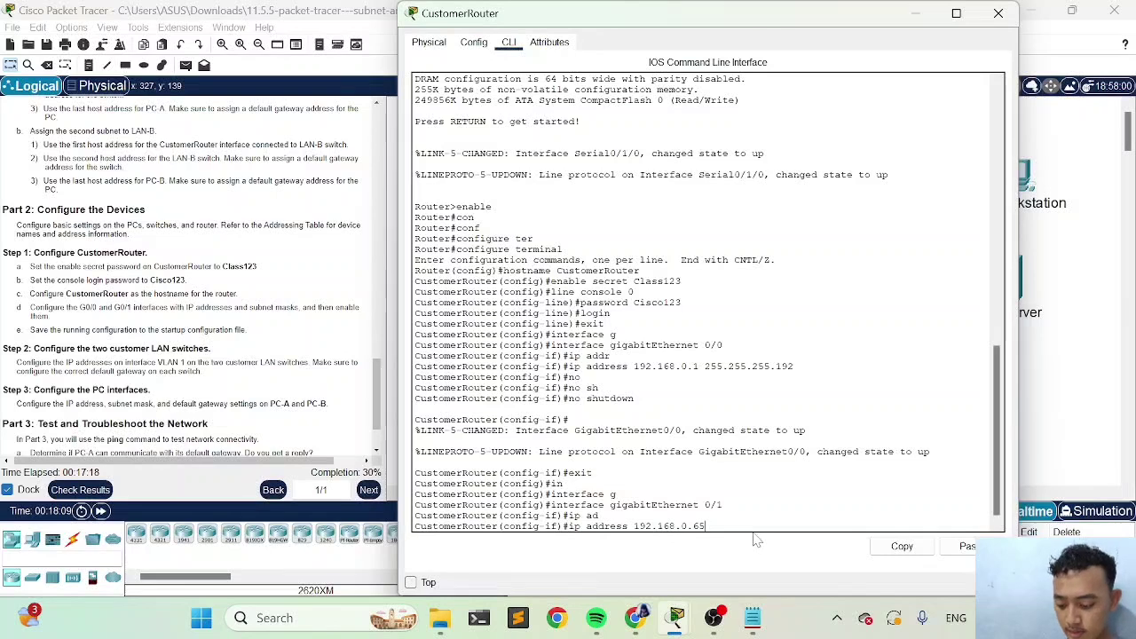
{"action": "type", "text": " 255."}
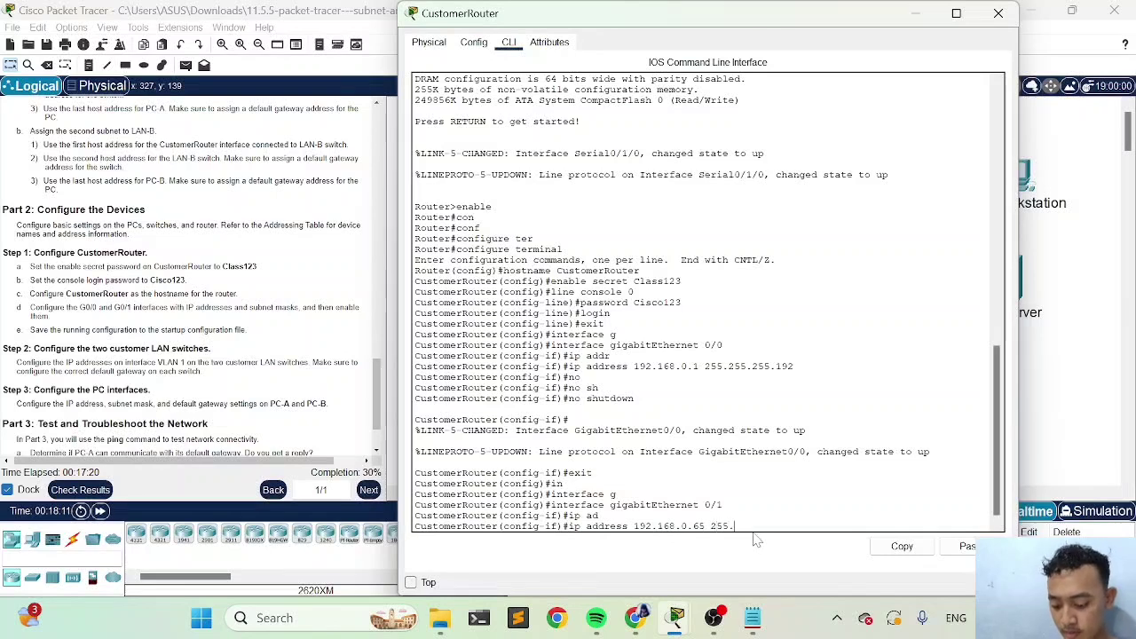
{"action": "type", "text": "255.255"}
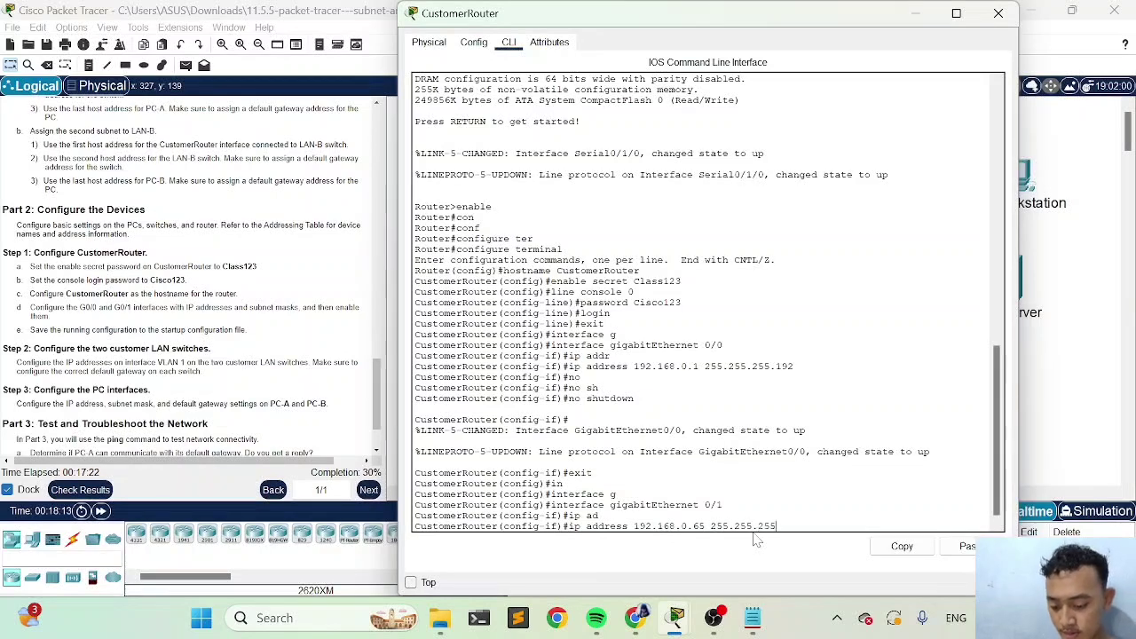
{"action": "type", "text": ".192"}
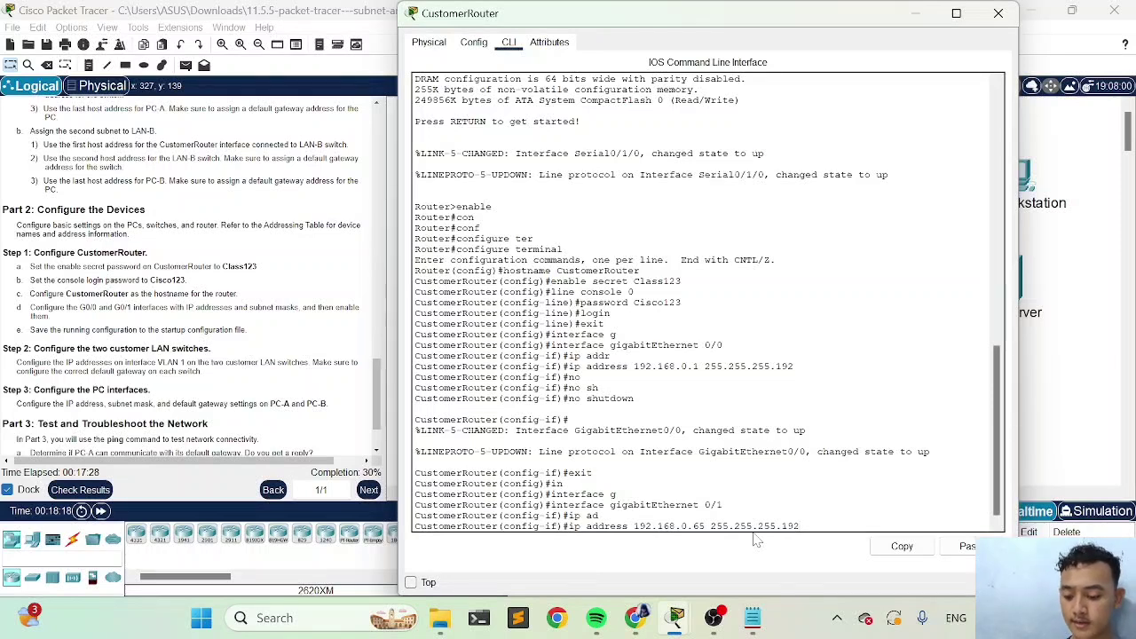
{"action": "key", "text": "Return"}
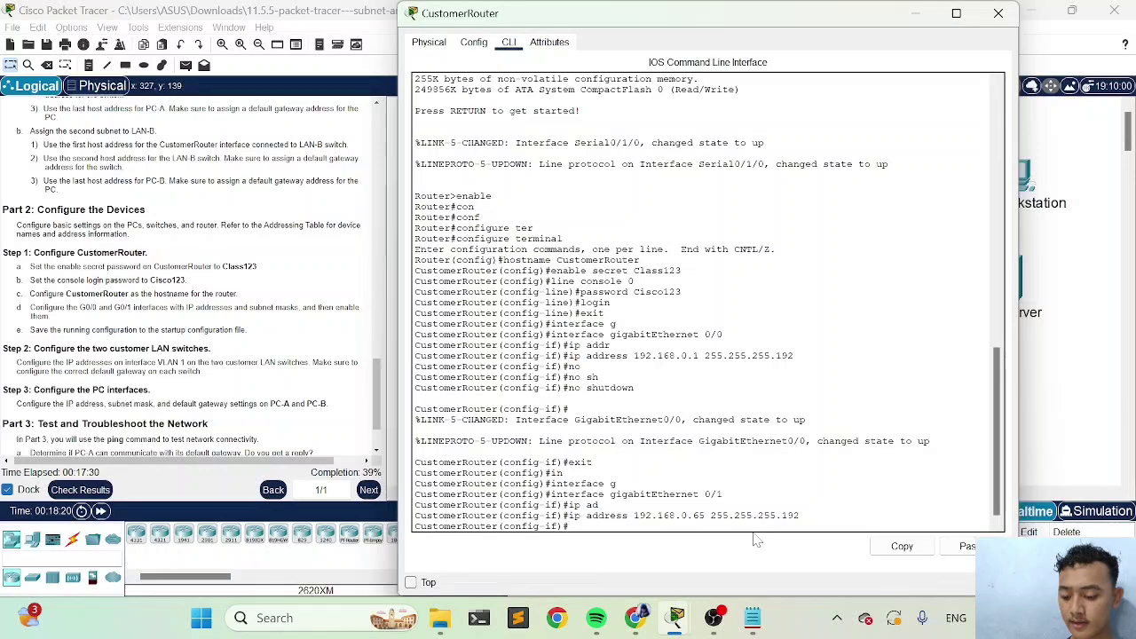
Enable CustomerRouter's GigabitEthernet 0/1 interface with the no shutdown command.
{"action": "type", "text": "no shut"}
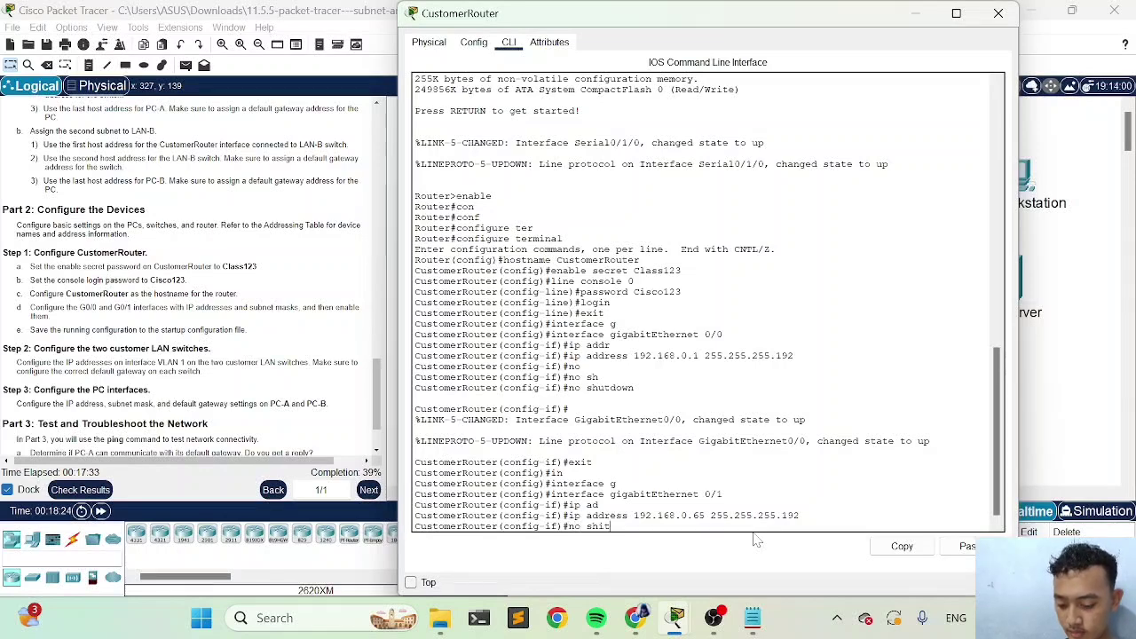
{"action": "key", "text": "BackSpace"}
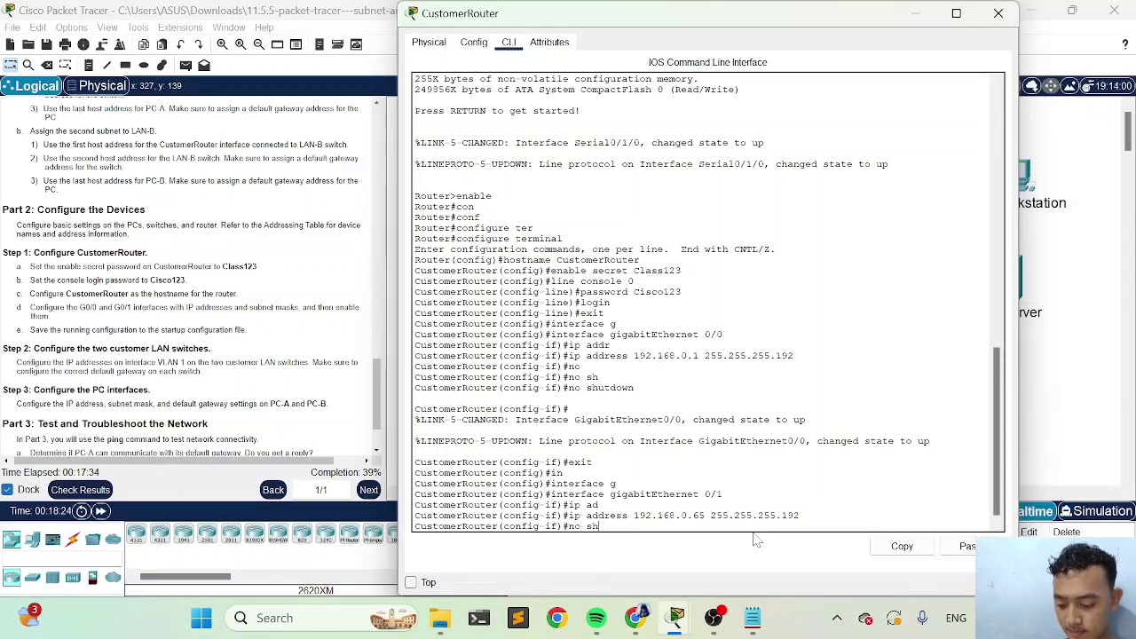
{"action": "type", "text": "tdon"}
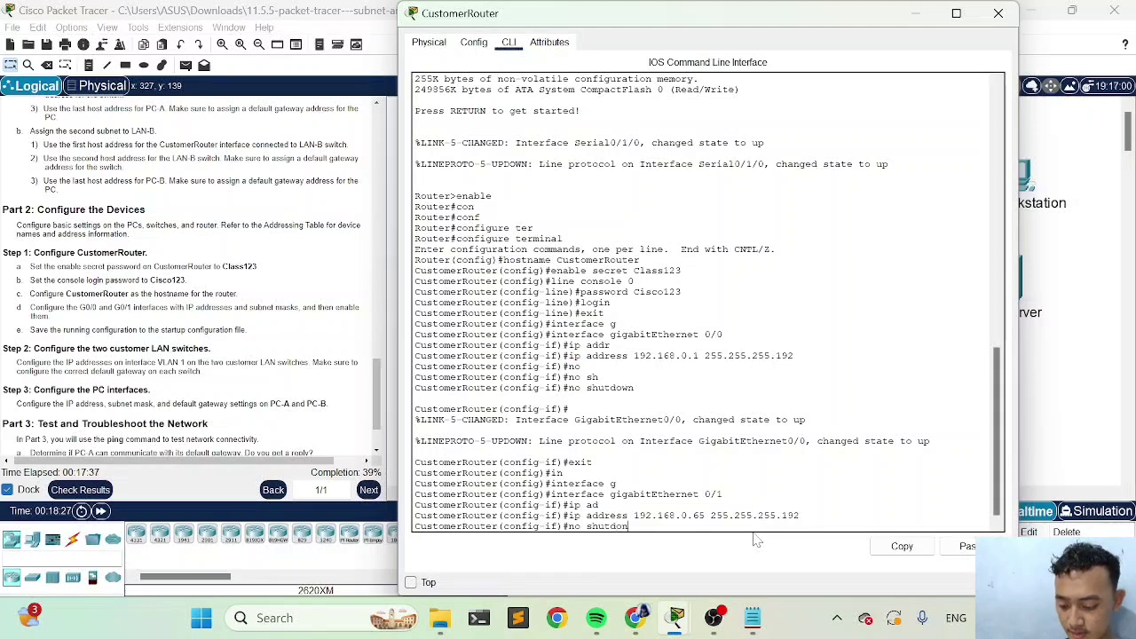
{"action": "key", "text": "BackSpace"}
{"action": "type", "text": "wn"}
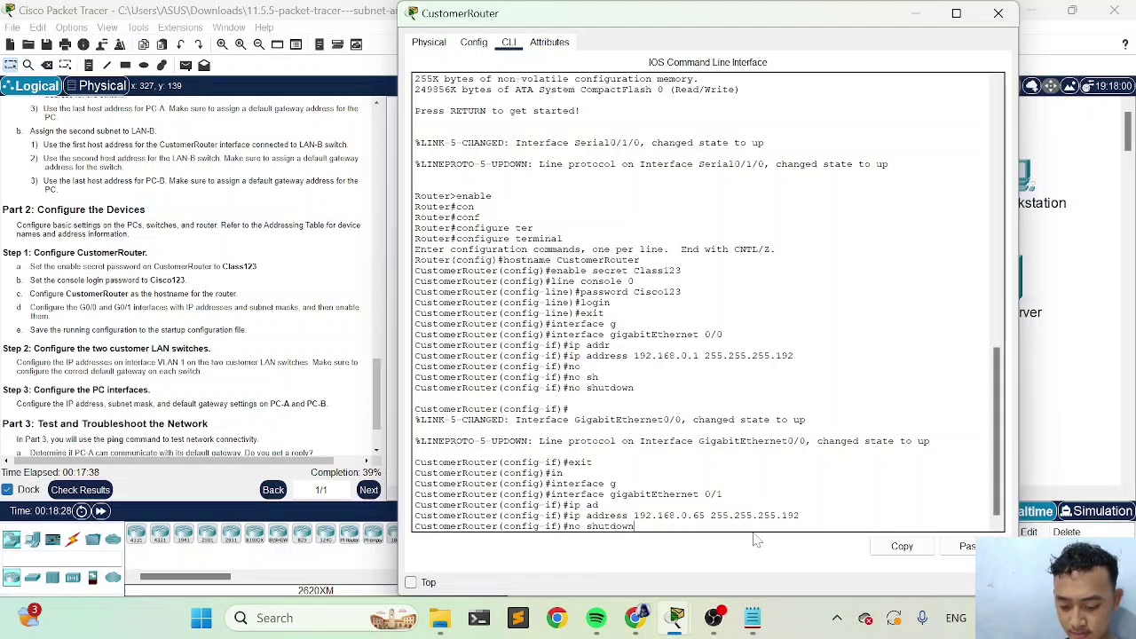
{"action": "key", "text": "Return"}
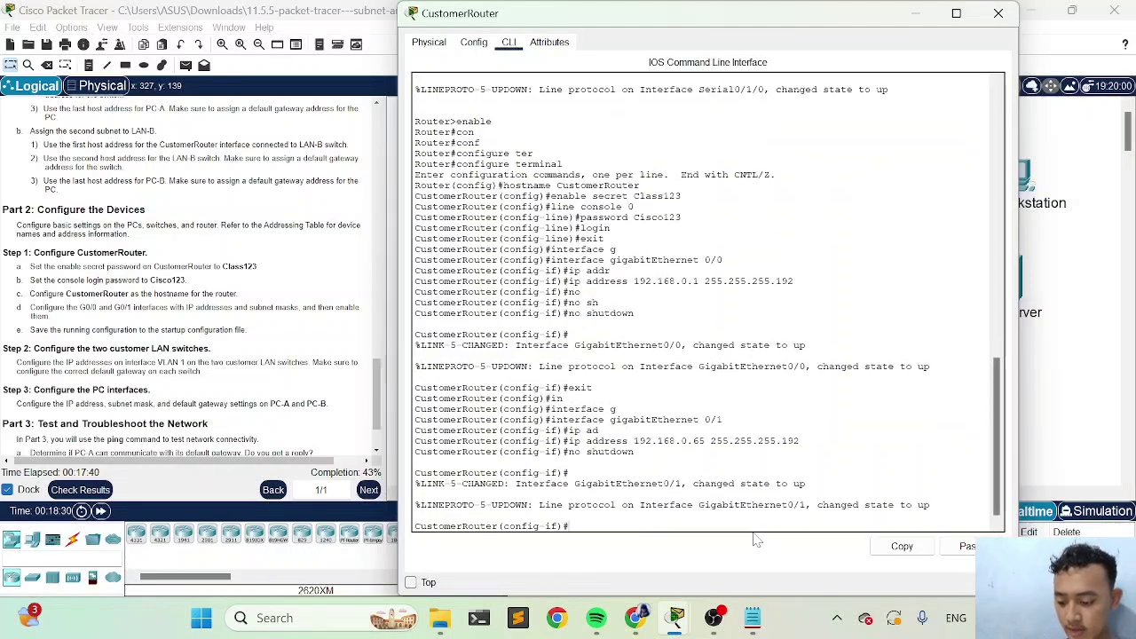
Check the activity results and review the assessment items for CustomerRouter, then return to the topology.
{"action": "left_click", "coordinate": [76, 484]}
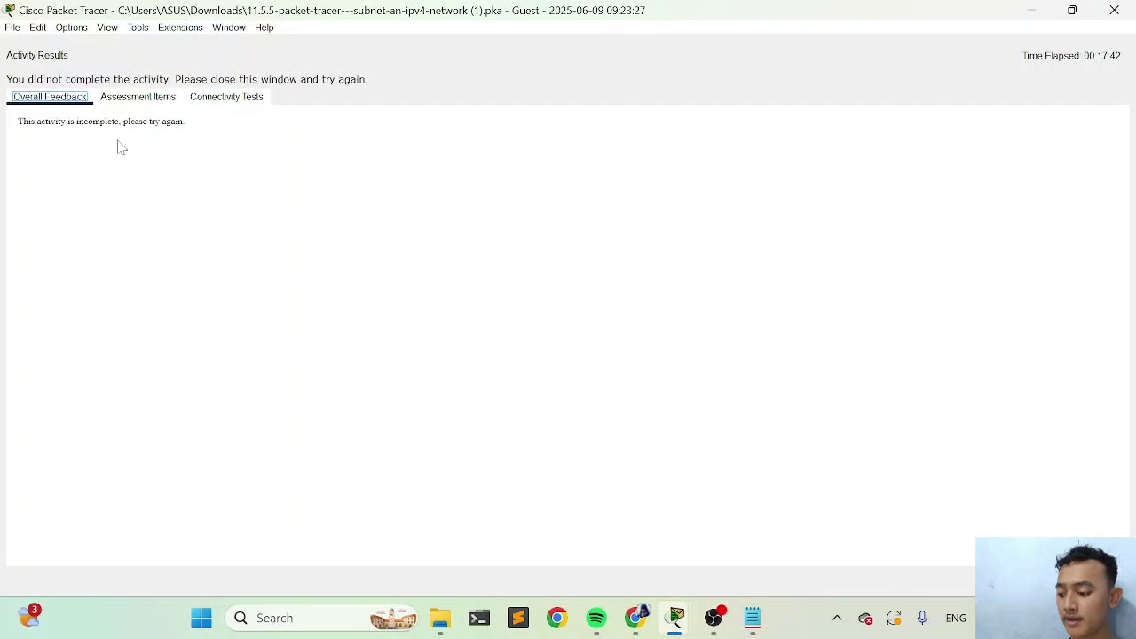
{"action": "left_click", "coordinate": [141, 99]}
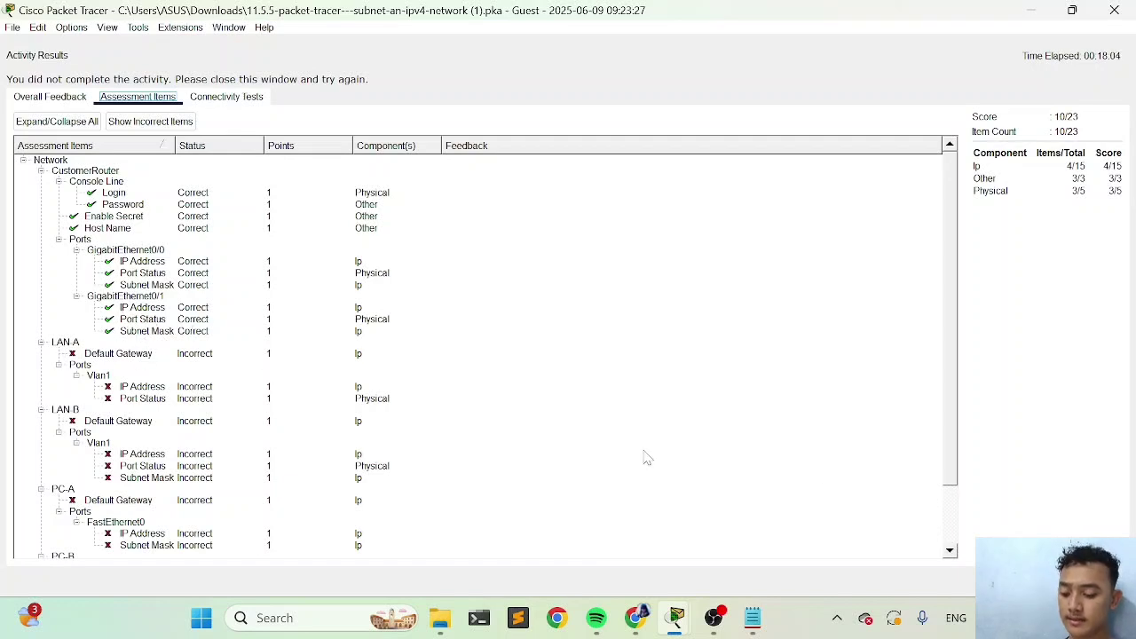
{"action": "left_click", "coordinate": [1098, 582]}
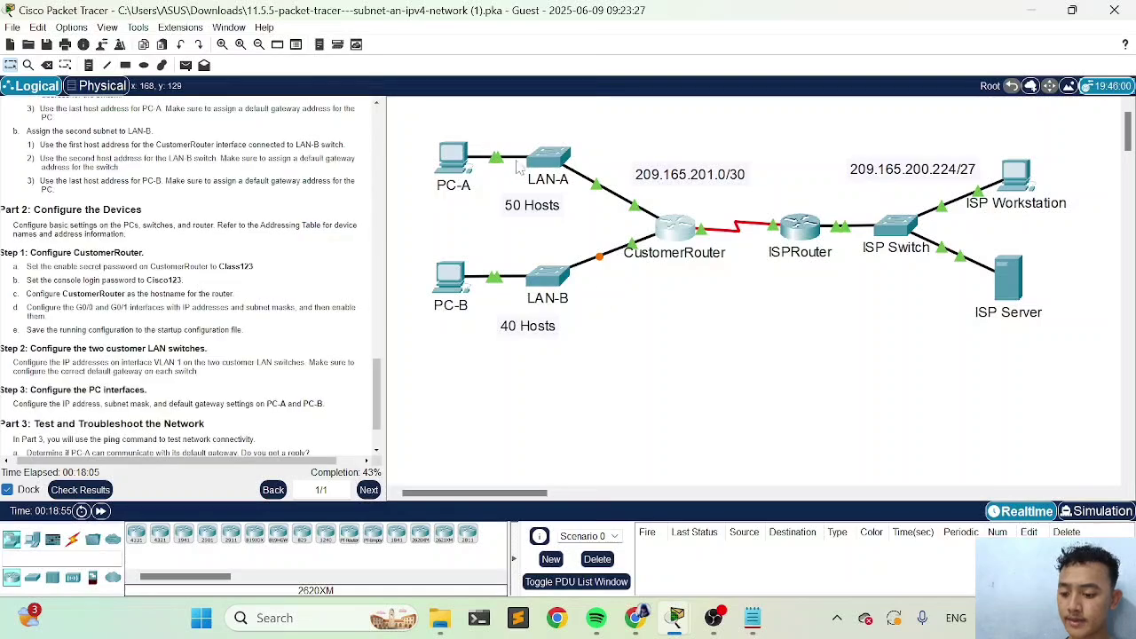
Try to enter privileged EXEC mode on the LAN-A switch's command line.
{"action": "left_click", "coordinate": [548, 159]}
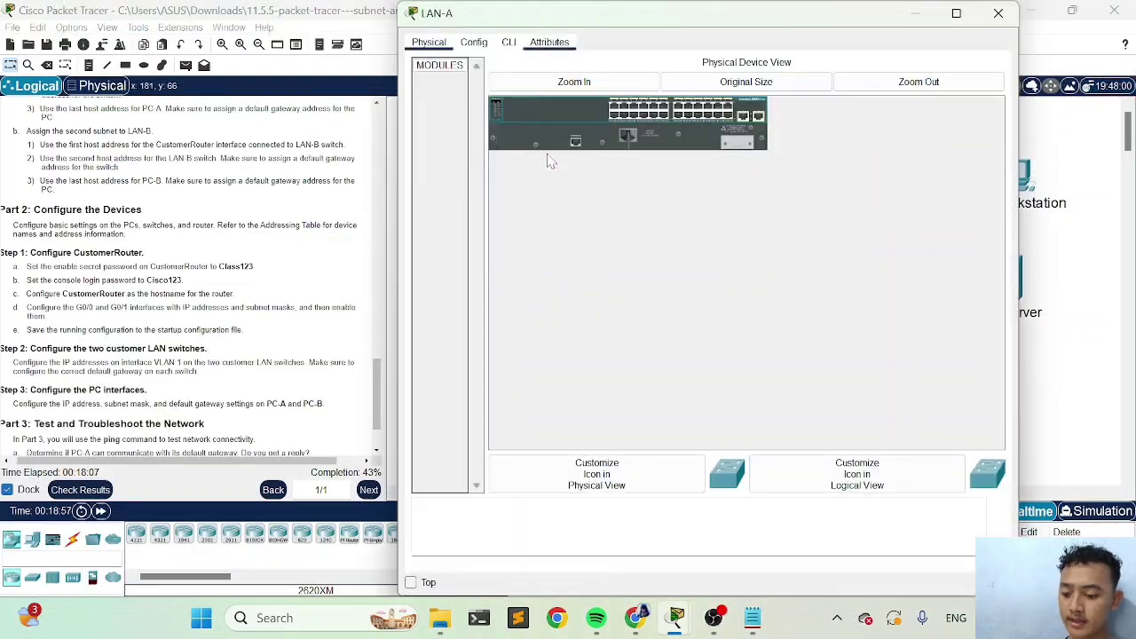
{"action": "left_click", "coordinate": [508, 43]}
{"action": "key", "text": "Return"}
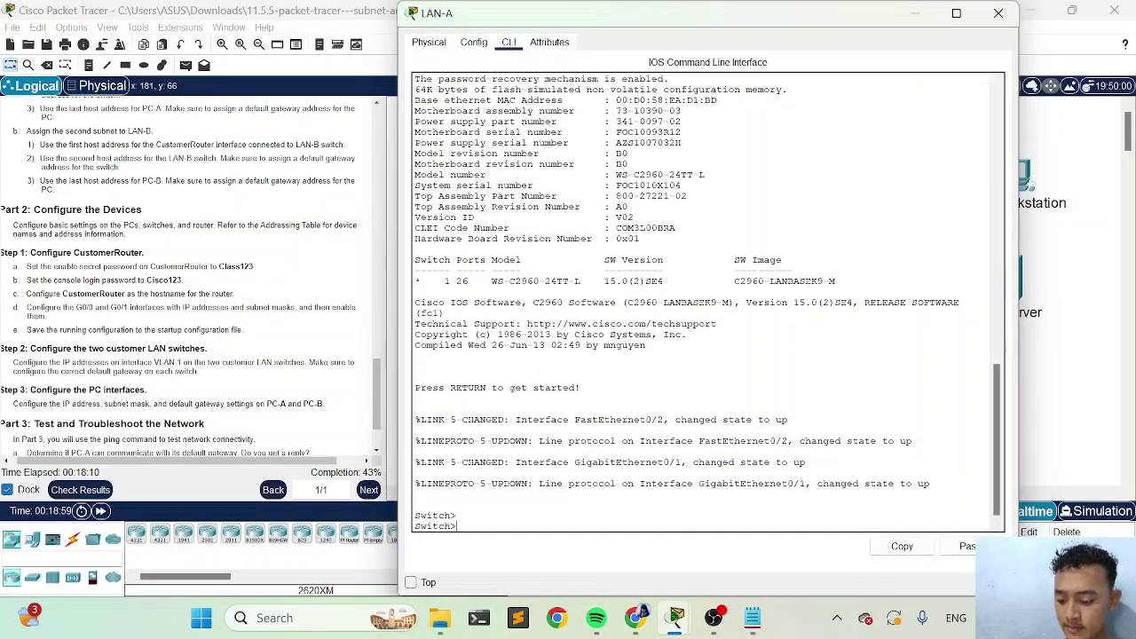
{"action": "type", "text": "enabel"}
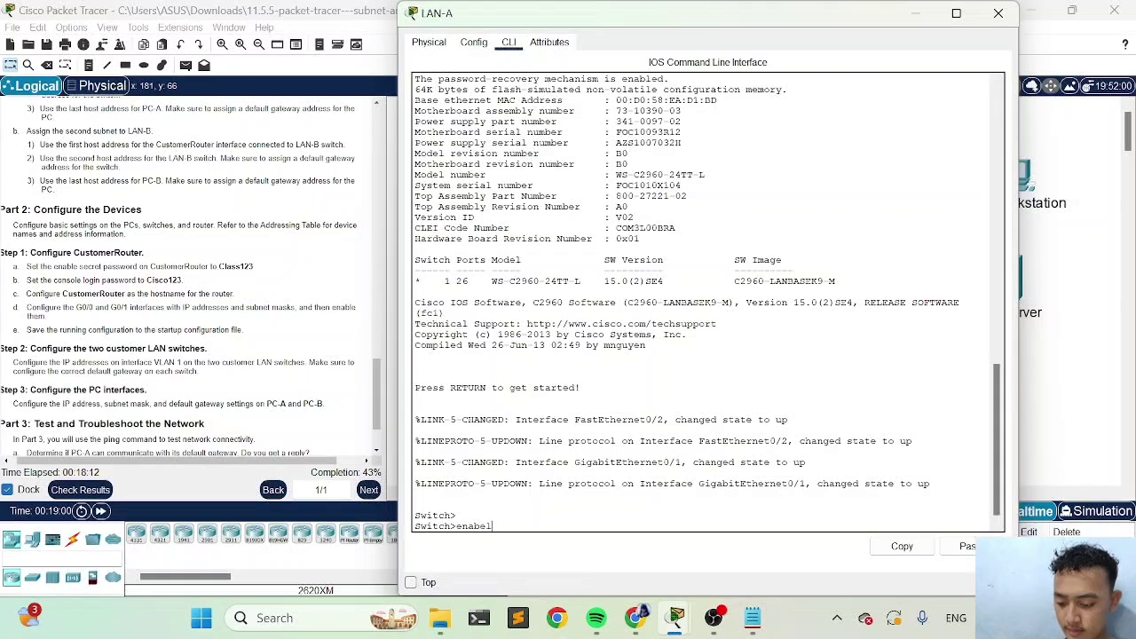
{"action": "key", "text": "Return"}
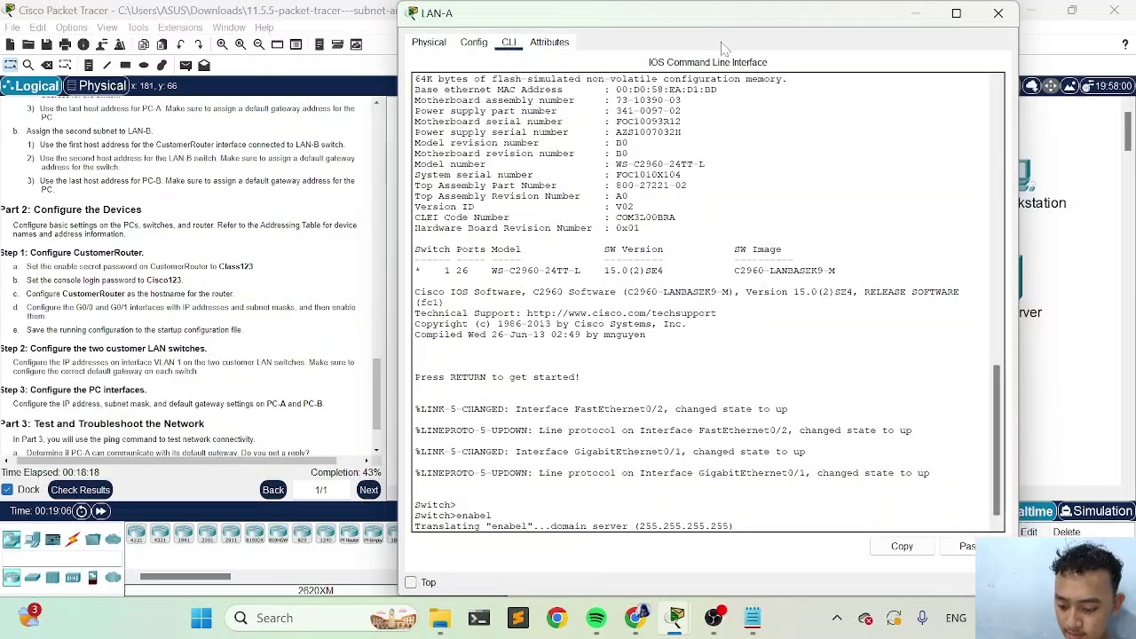
{"action": "left_click", "coordinate": [999, 13]}
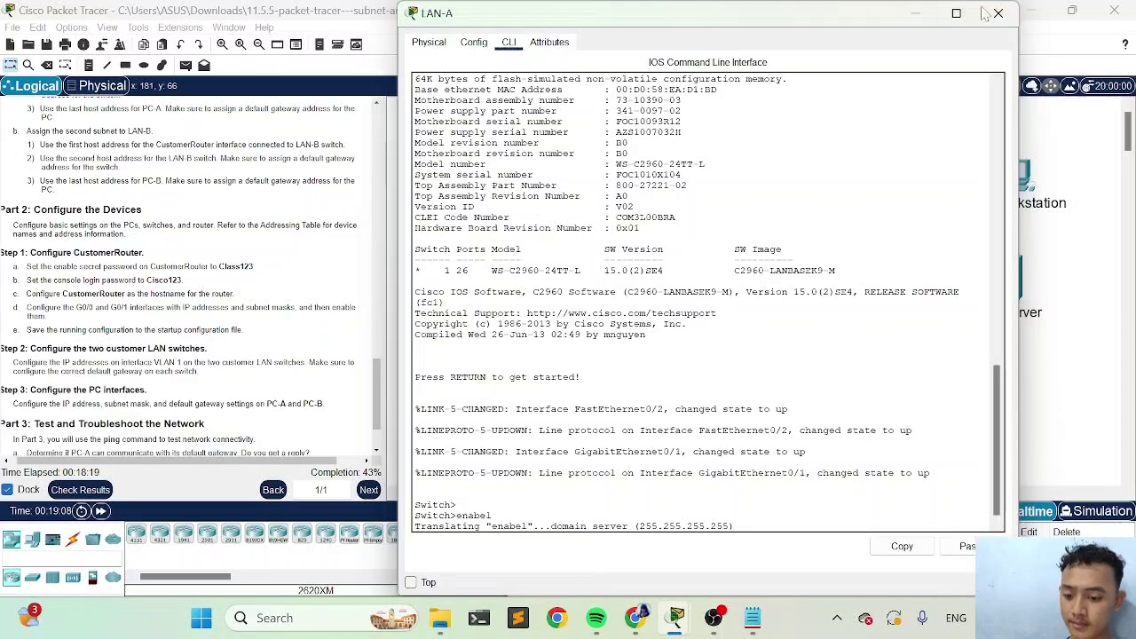
{"action": "left_click", "coordinate": [558, 166]}
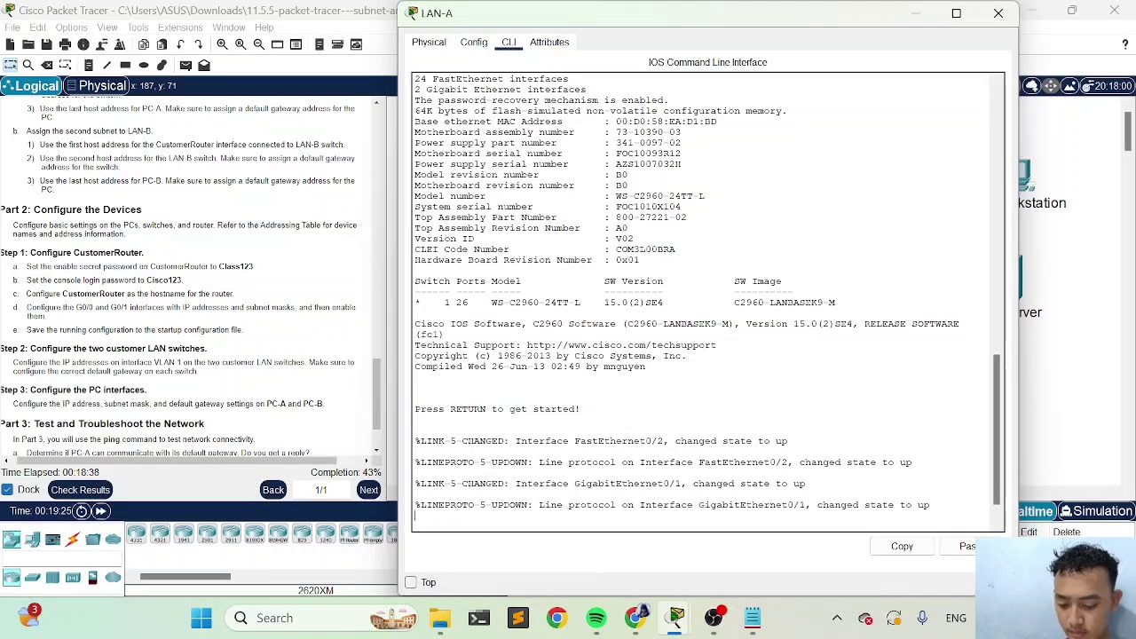
{"action": "key", "text": "Return"}
{"action": "type", "text": "enabel"}
{"action": "key", "text": "Return"}
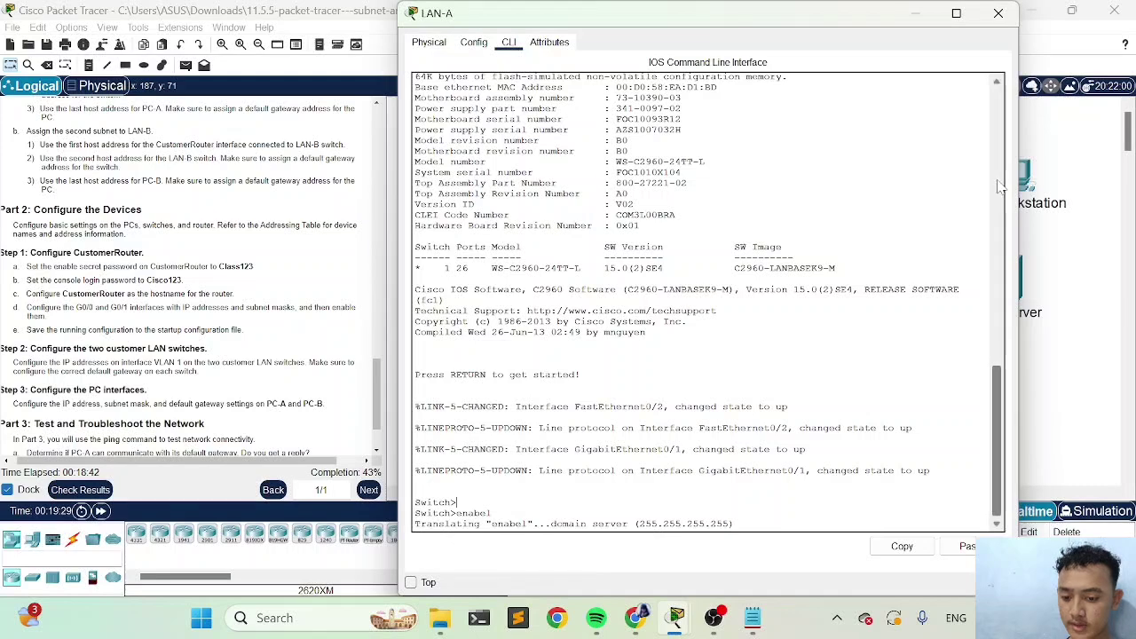
{"action": "left_click", "coordinate": [926, 14]}
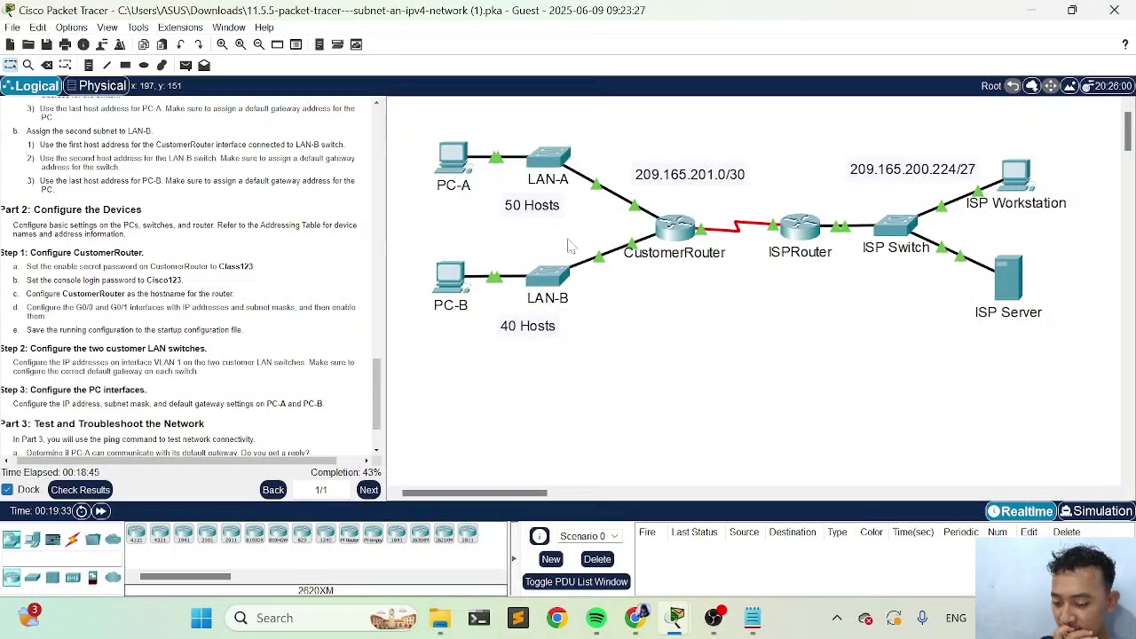
Enter privileged EXEC mode on the LAN-B switch's command line with the enable command.
{"action": "left_click", "coordinate": [551, 281]}
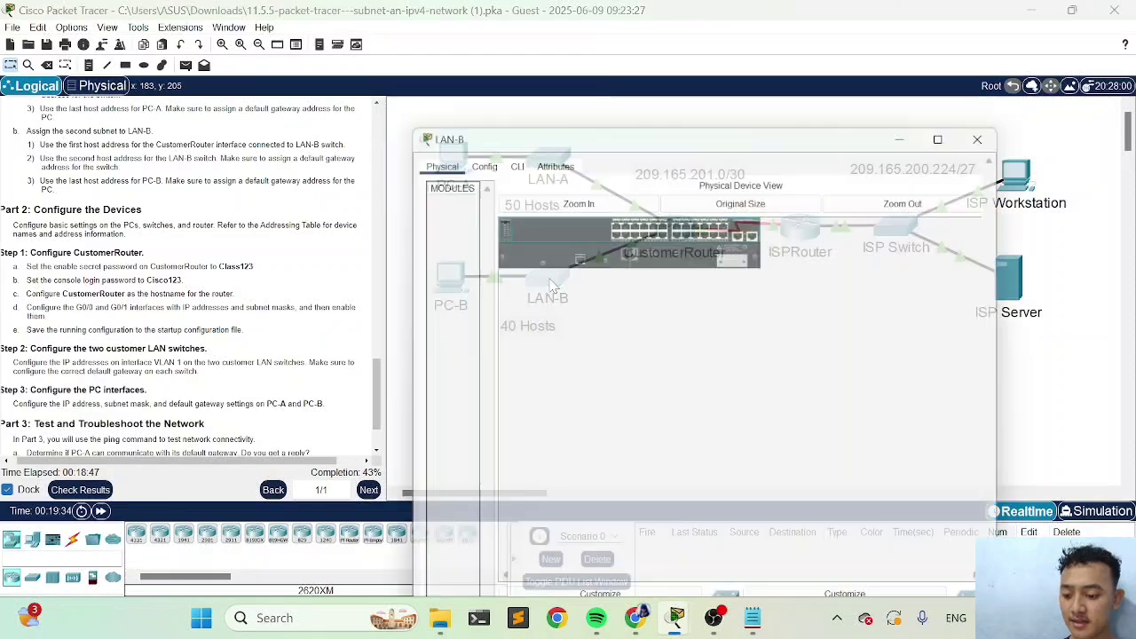
{"action": "left_click", "coordinate": [509, 43]}
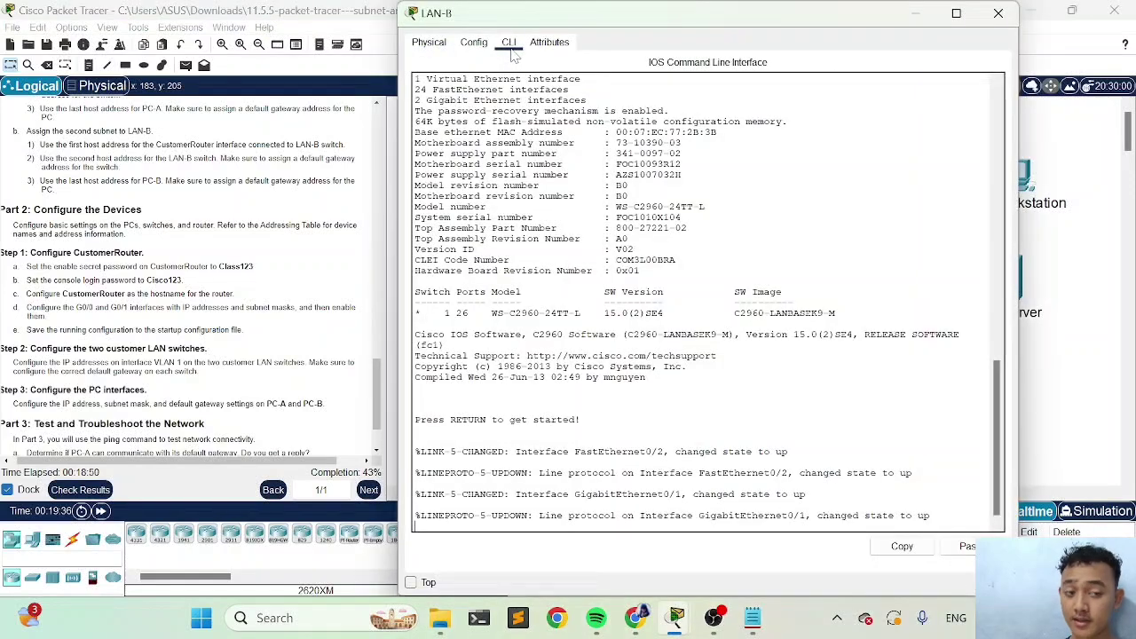
{"action": "key", "text": "Return"}
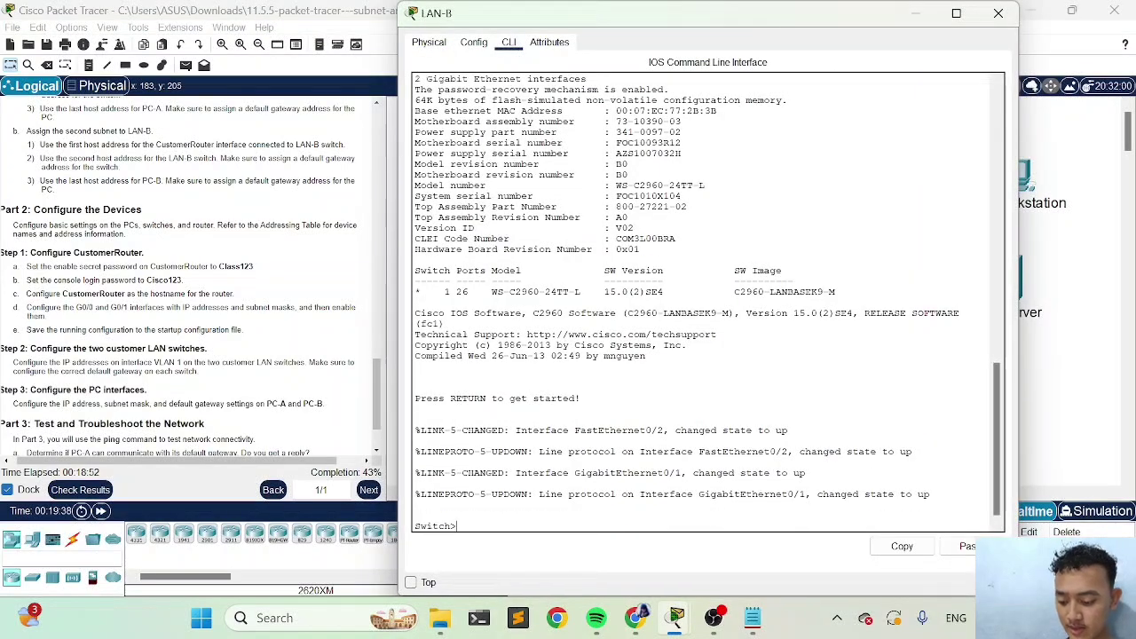
{"action": "type", "text": "enable"}
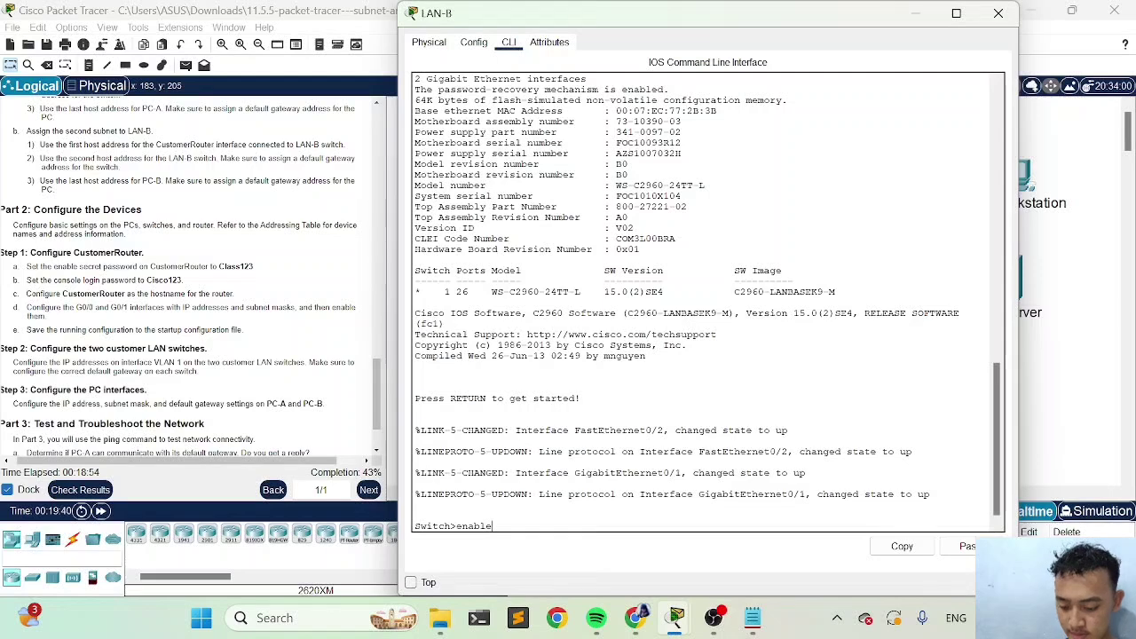
{"action": "key", "text": "Return"}
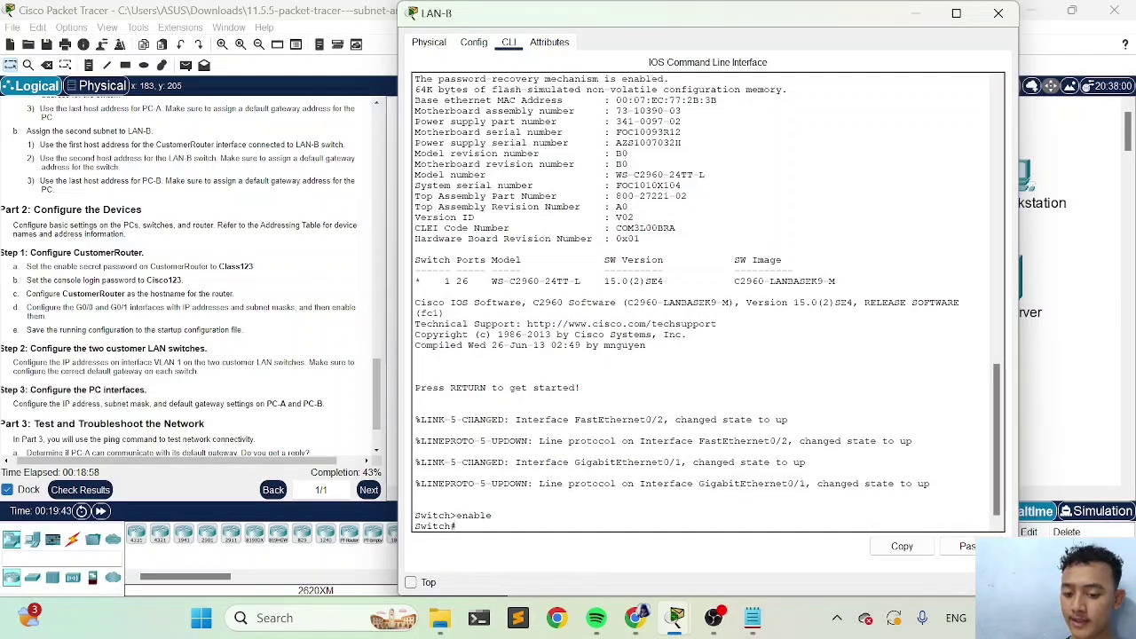
{"action": "left_click", "coordinate": [1071, 250]}
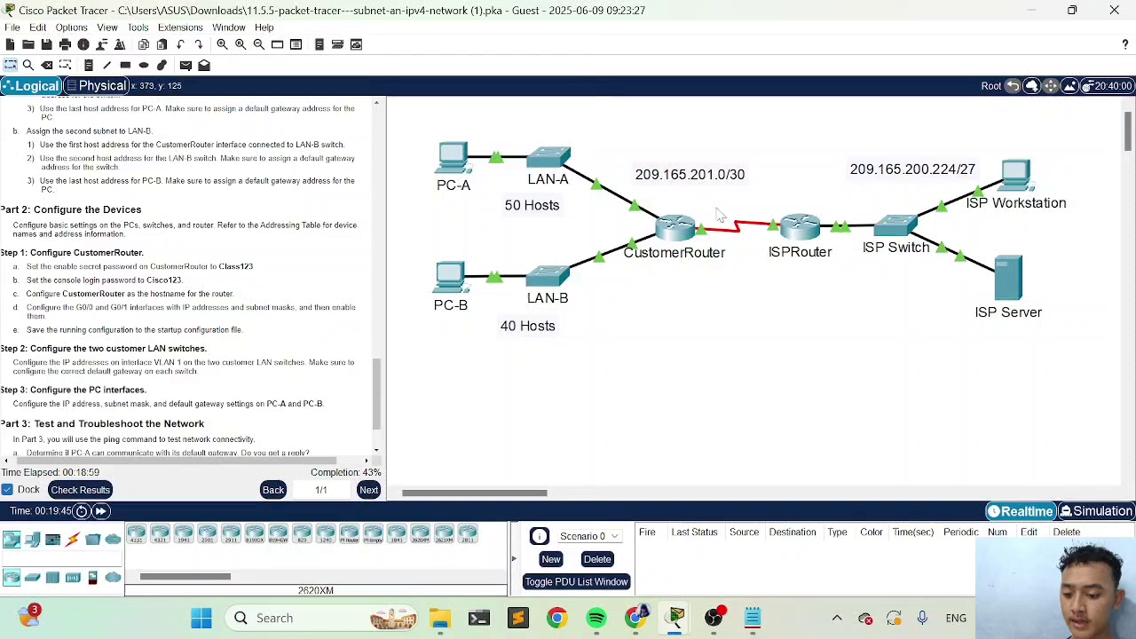
{"action": "left_click", "coordinate": [551, 279]}
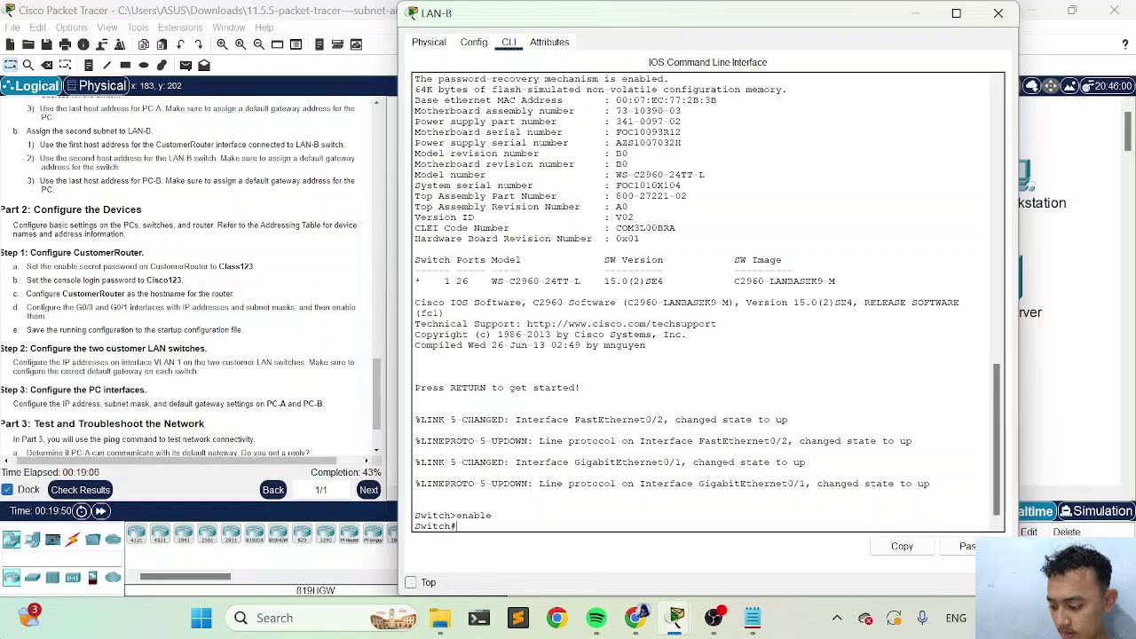
Check the activity results and review the assessment items for LAN-A, LAN-B and the PCs, then return to the topology.
{"action": "left_click", "coordinate": [80, 490]}
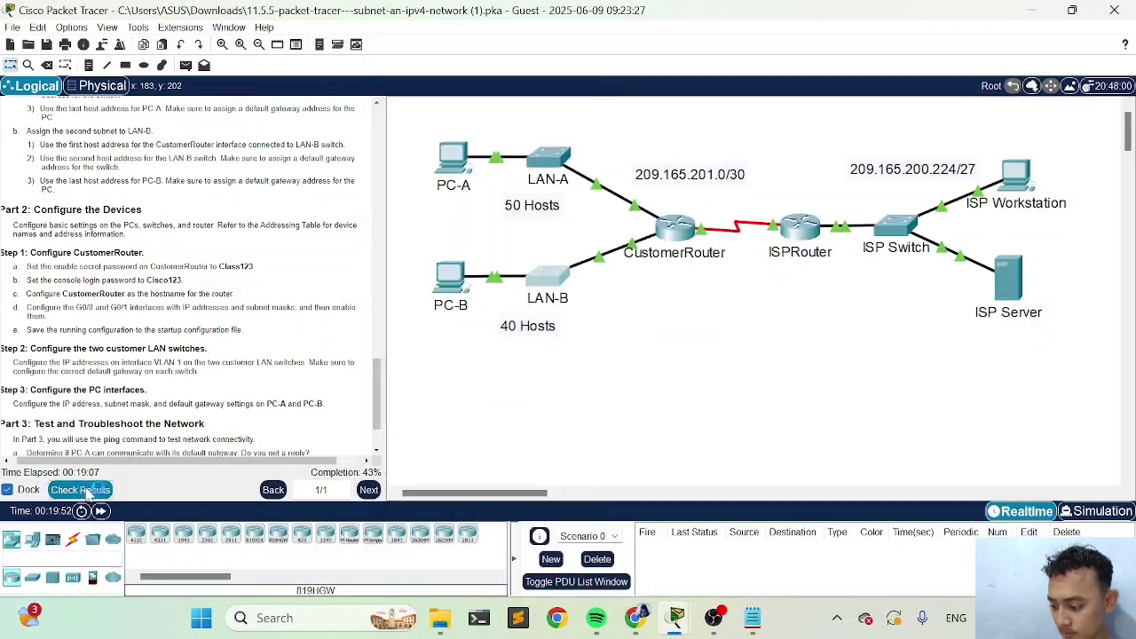
{"action": "left_click", "coordinate": [133, 97]}
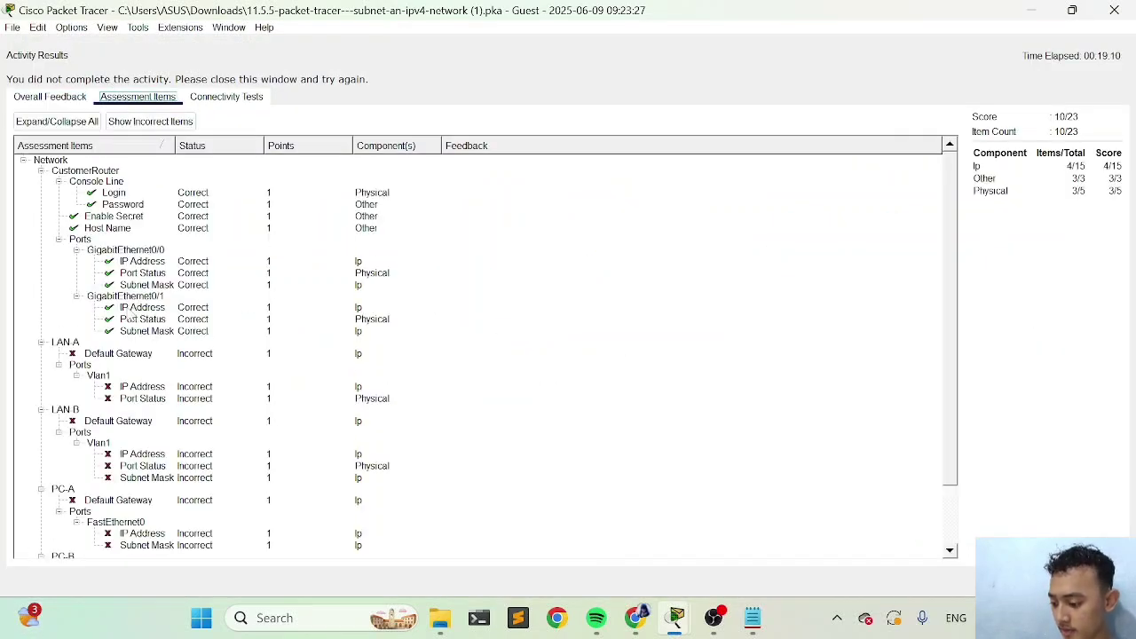
{"action": "scroll", "coordinate": [131, 319], "scroll_direction": "down", "scroll_amount": 1}
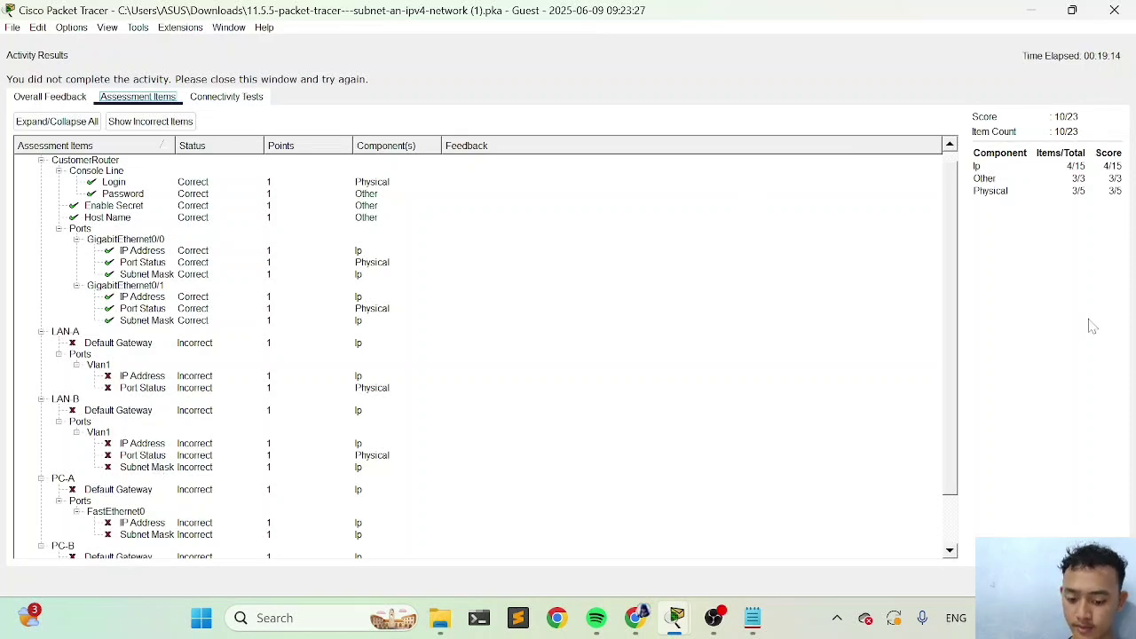
{"action": "left_click", "coordinate": [1093, 581]}
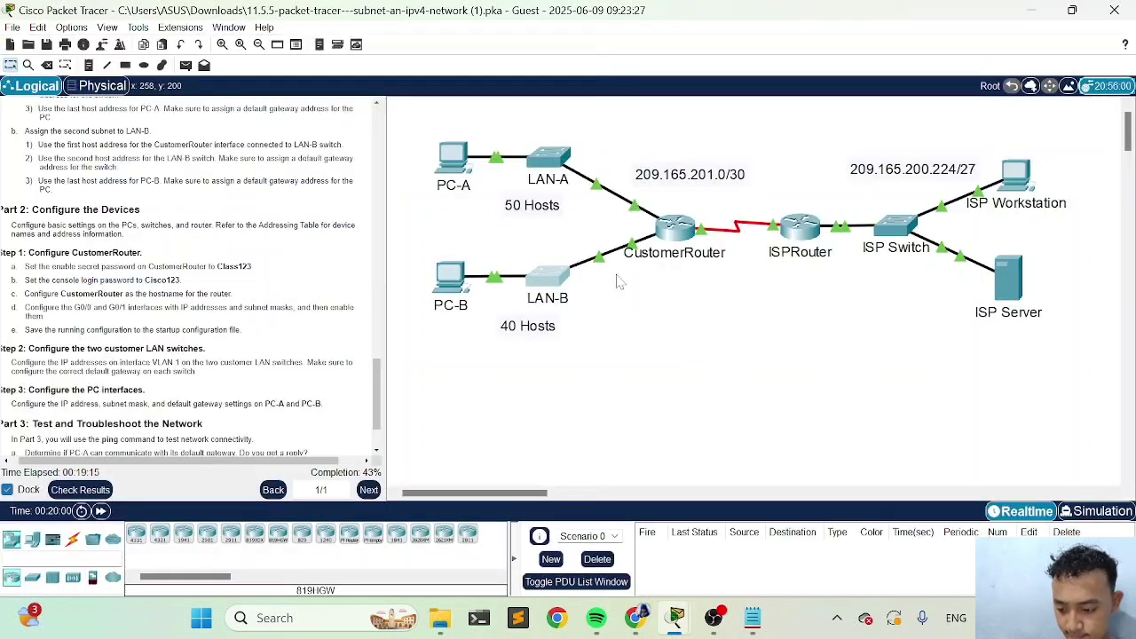
Enter global configuration mode on the LAN-B switch's command line with the configure terminal command.
{"action": "left_click", "coordinate": [547, 278]}
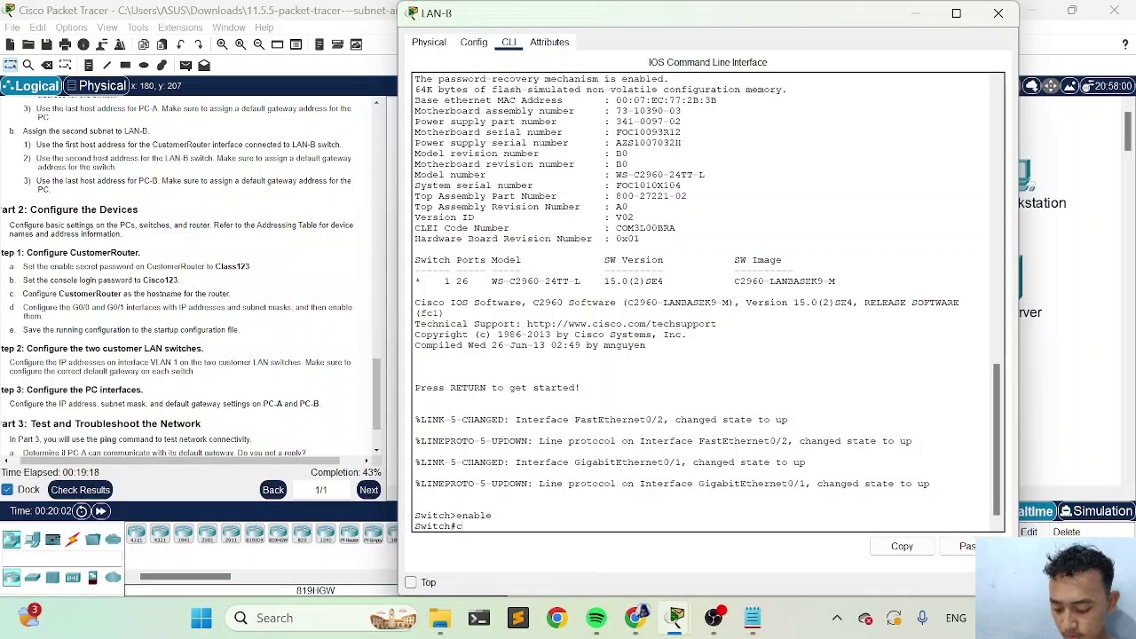
{"action": "type", "text": "con"}
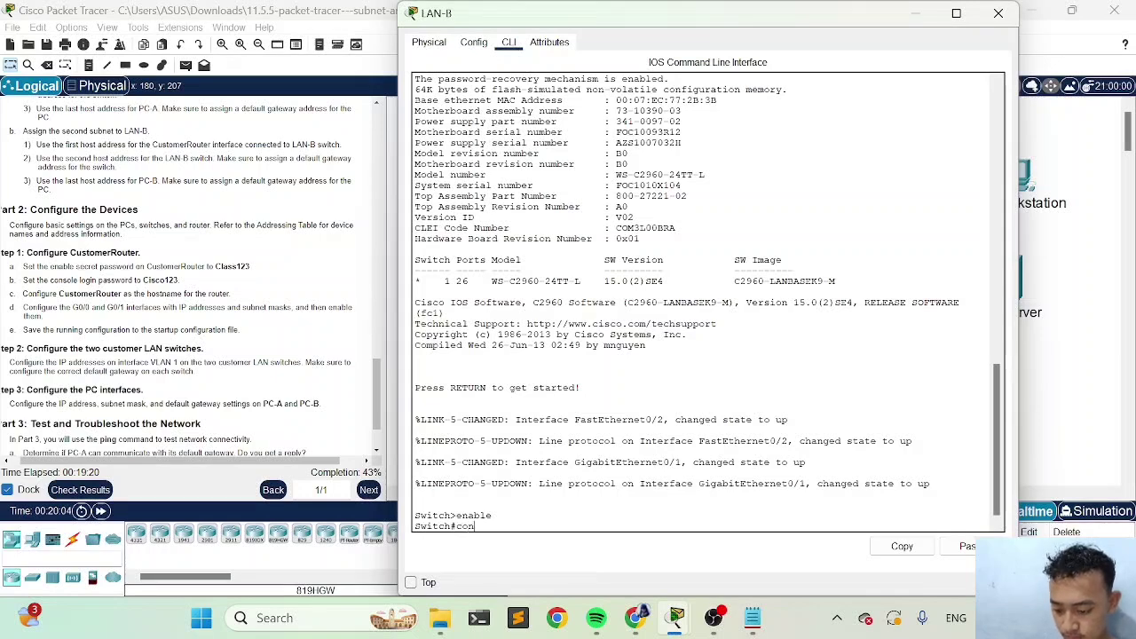
{"action": "key", "text": "Tab"}
{"action": "type", "text": "f"}
{"action": "key", "text": "Tab"}
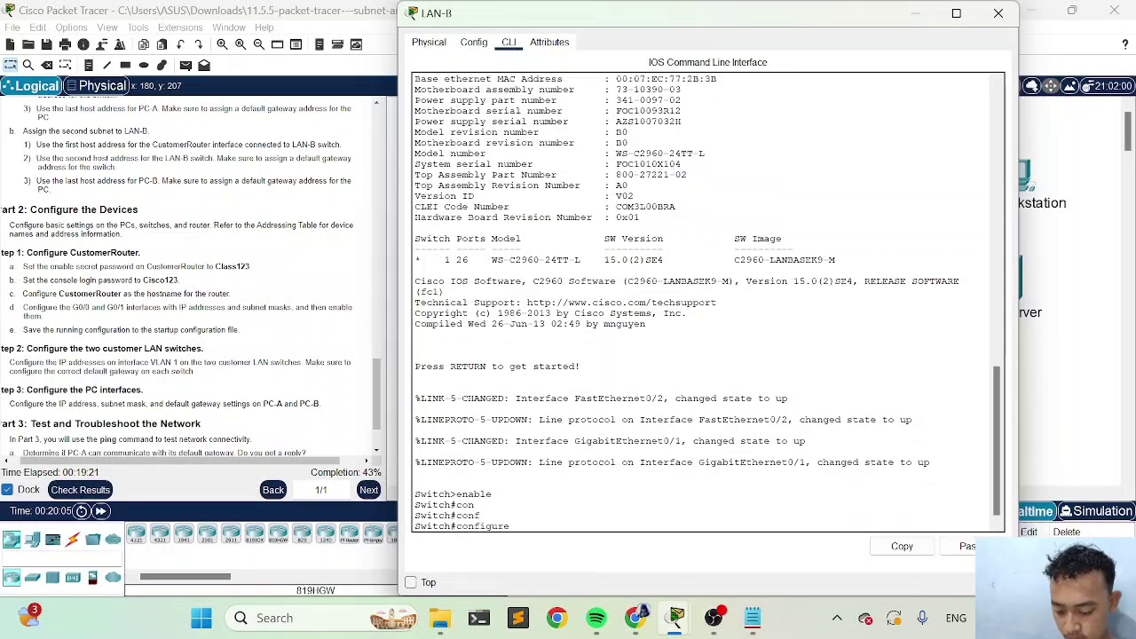
{"action": "type", "text": "te"}
{"action": "key", "text": "Tab"}
{"action": "key", "text": "Return"}
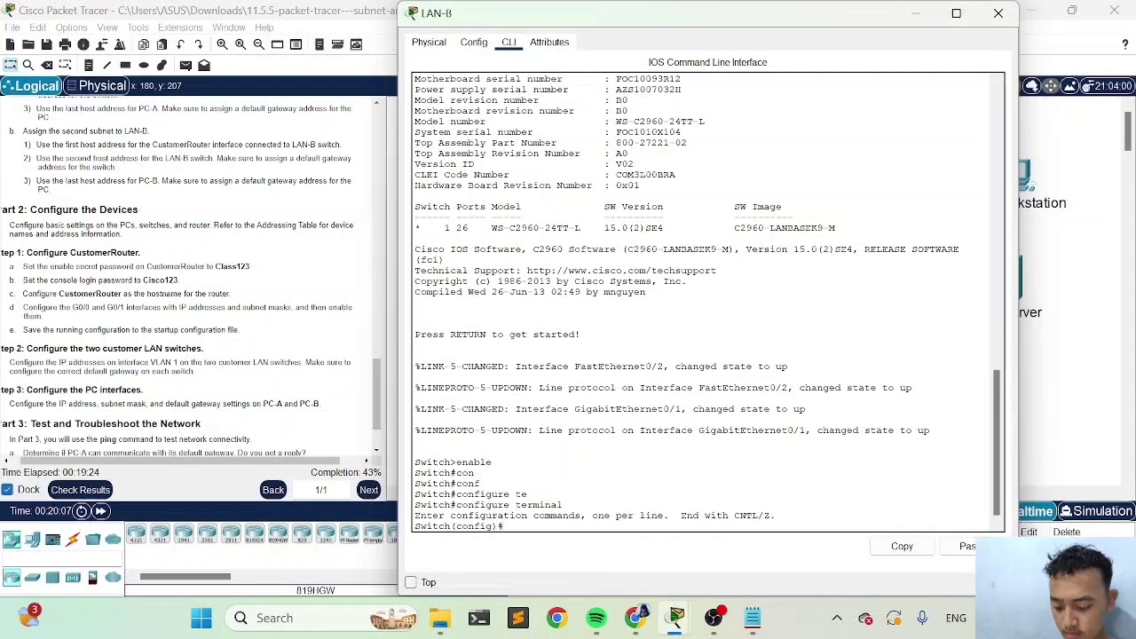
Set the LAN-B switch's default gateway to 192.168.0.65 with the ip default-gateway command.
{"action": "type", "text": "ip de"}
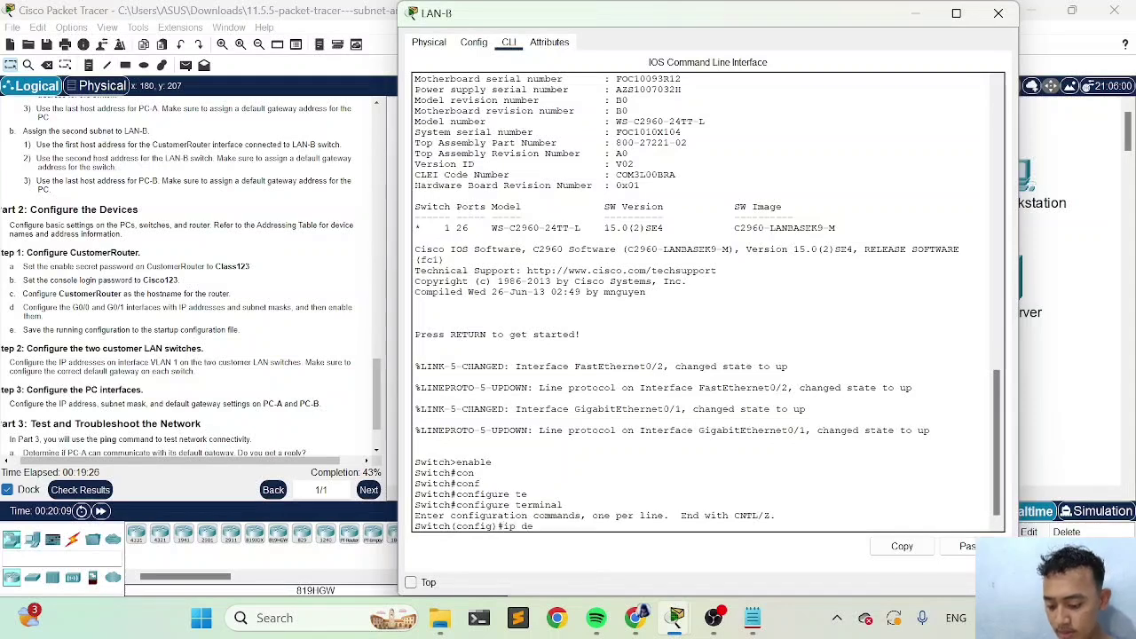
{"action": "key", "text": "Tab"}
{"action": "type", "text": "192"}
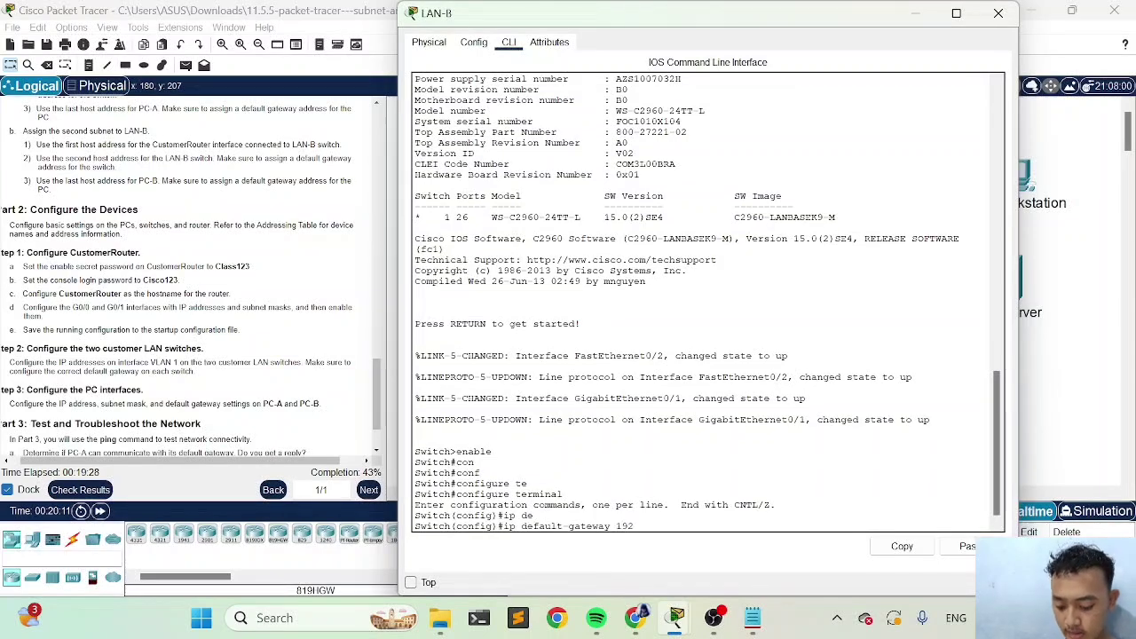
{"action": "type", "text": ".168.0."}
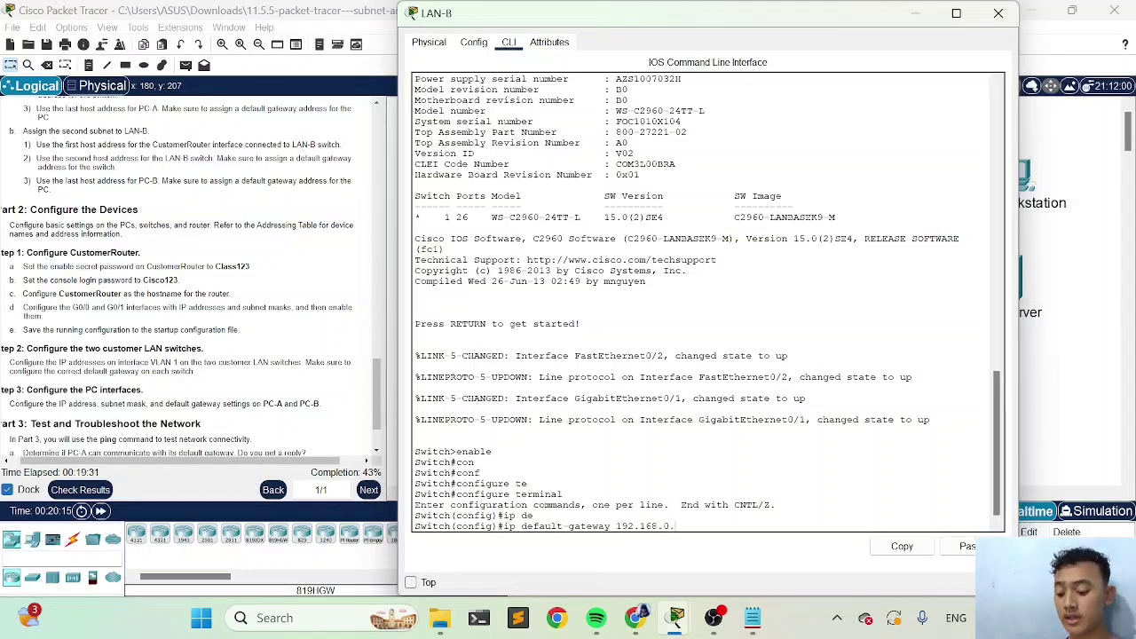
{"action": "type", "text": "65"}
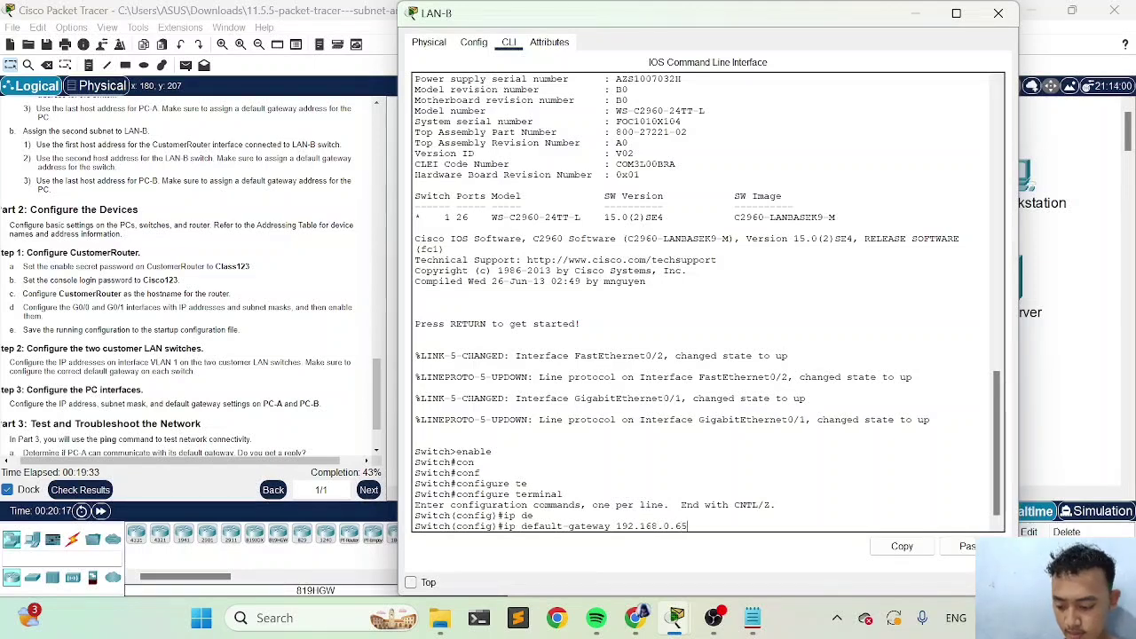
{"action": "key", "text": "Return"}
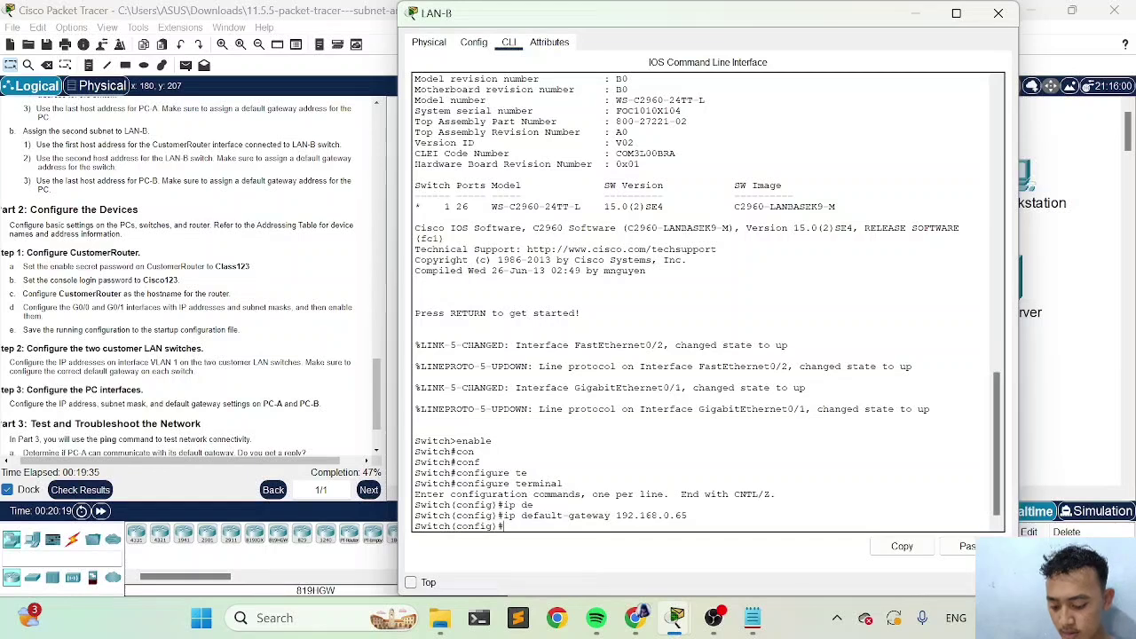
Enter interface configuration mode for VLAN 1 on the LAN-B switch.
{"action": "type", "text": "inte"}
{"action": "key", "text": "Tab"}
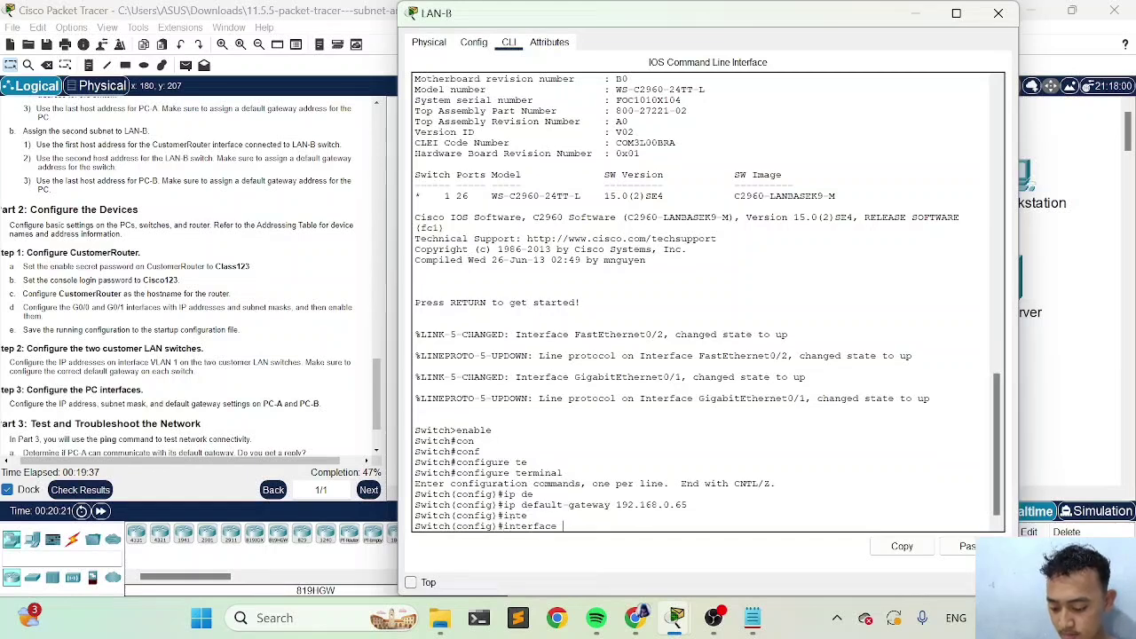
{"action": "type", "text": "v"}
{"action": "key", "text": "Tab"}
{"action": "type", "text": "1"}
{"action": "key", "text": "Return"}
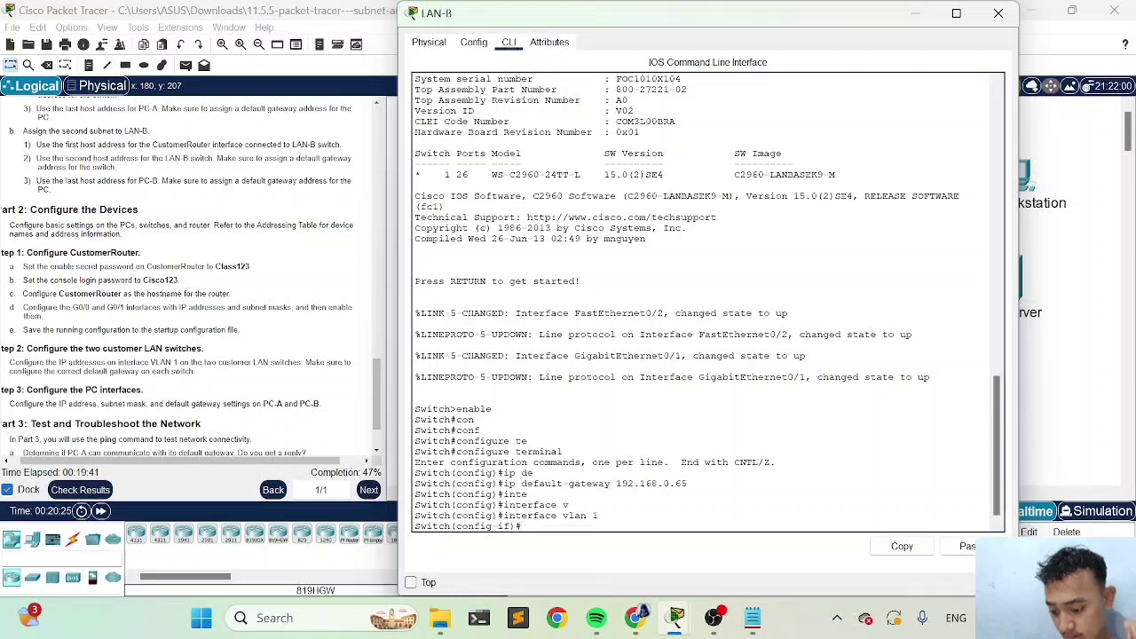
Assign IP address 192.168.0.66 with subnet mask 255.255.255.192 to LAN-B's VLAN 1 interface.
{"action": "type", "text": "ip addre"}
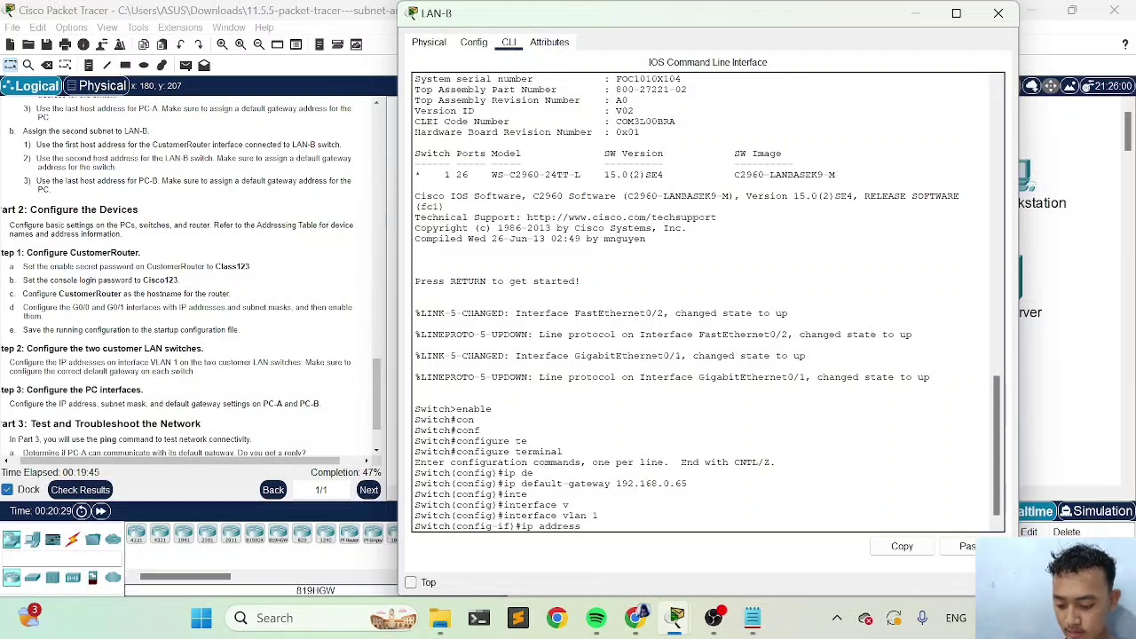
{"action": "type", "text": "ss"}
{"action": "key", "text": "BackSpace"}
{"action": "key", "text": "BackSpace"}
{"action": "key", "text": "Tab"}
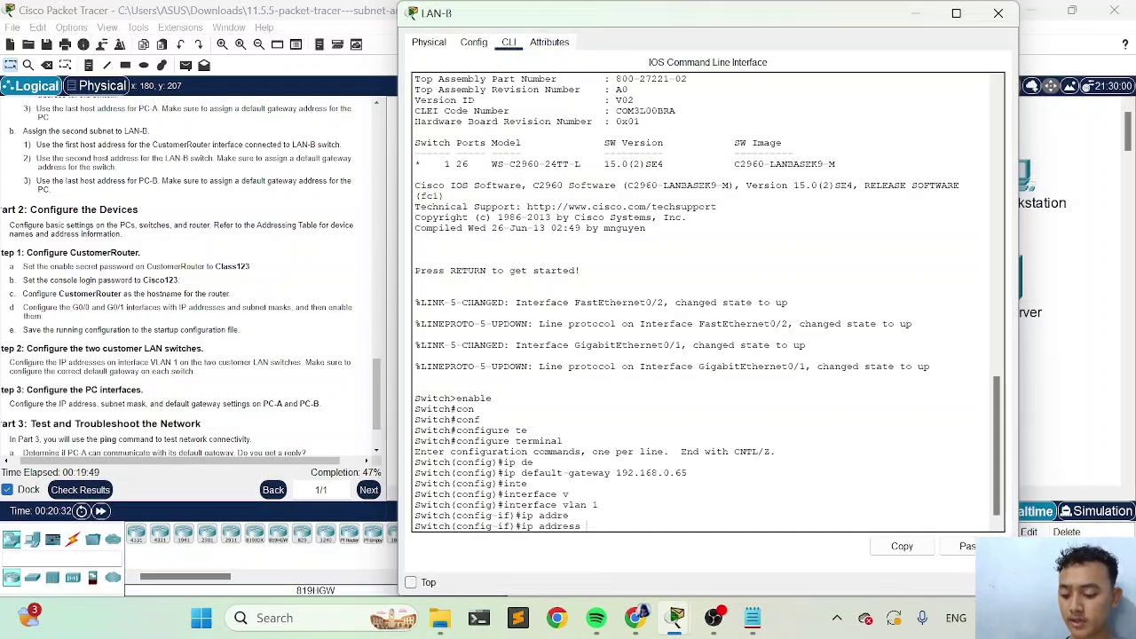
{"action": "type", "text": "192"}
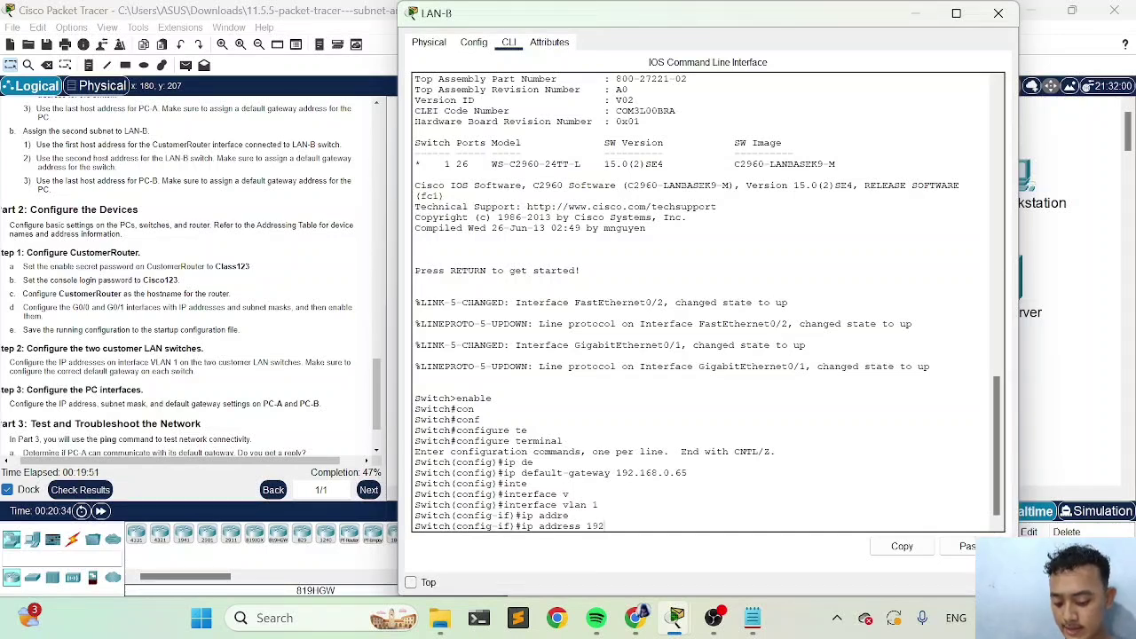
{"action": "type", "text": ".168.0"}
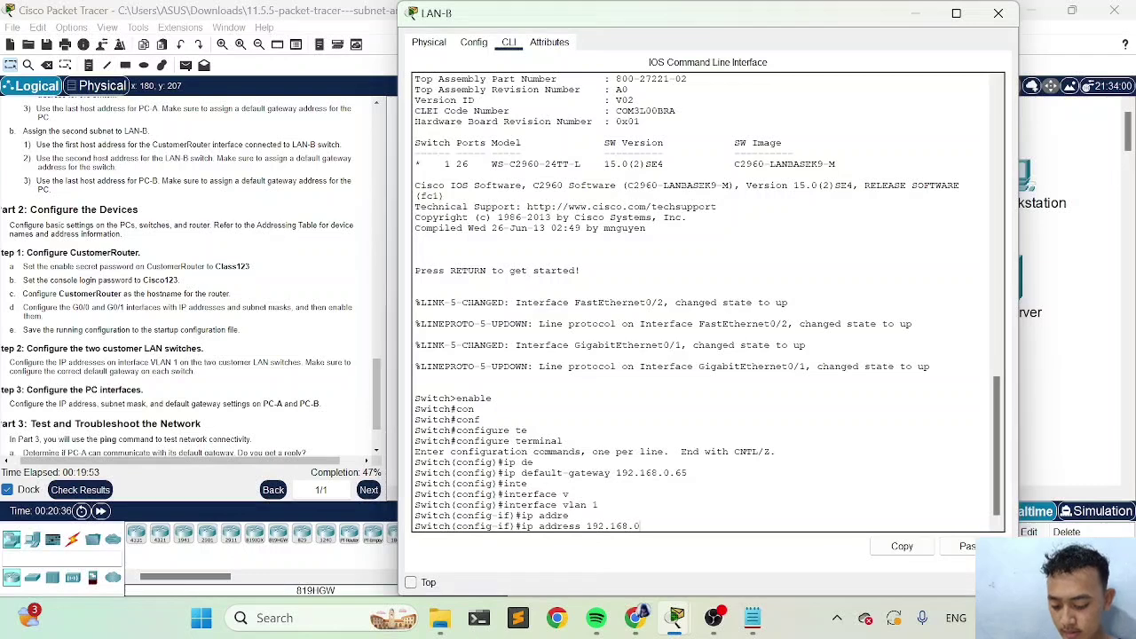
{"action": "type", "text": ".66"}
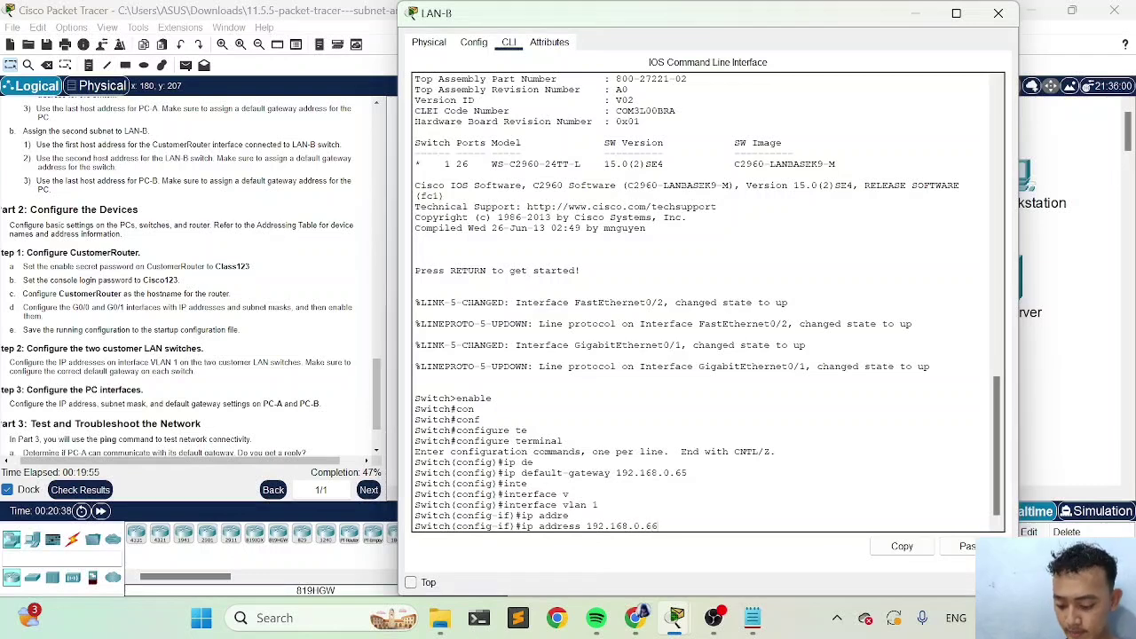
{"action": "type", "text": " 255.2"}
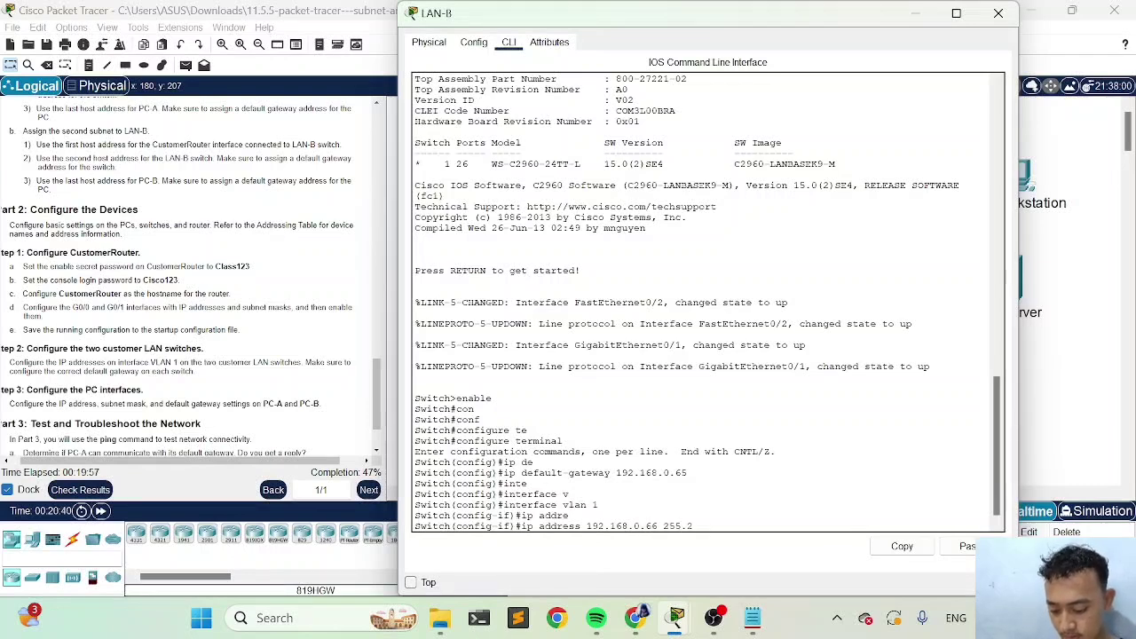
{"action": "type", "text": "55.255"}
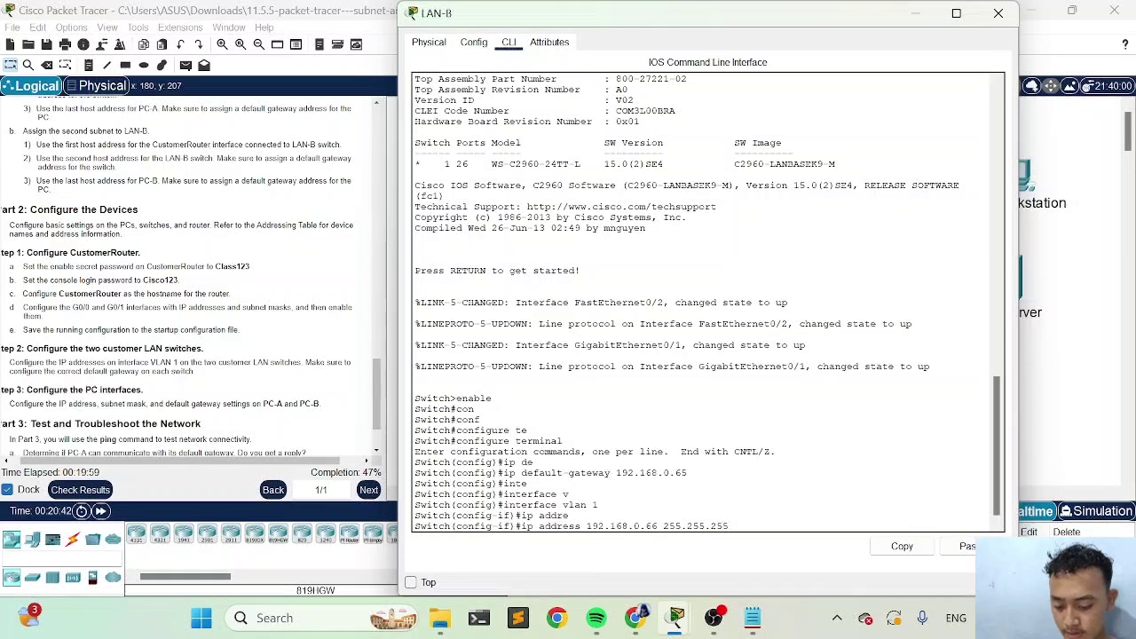
{"action": "type", "text": "."}
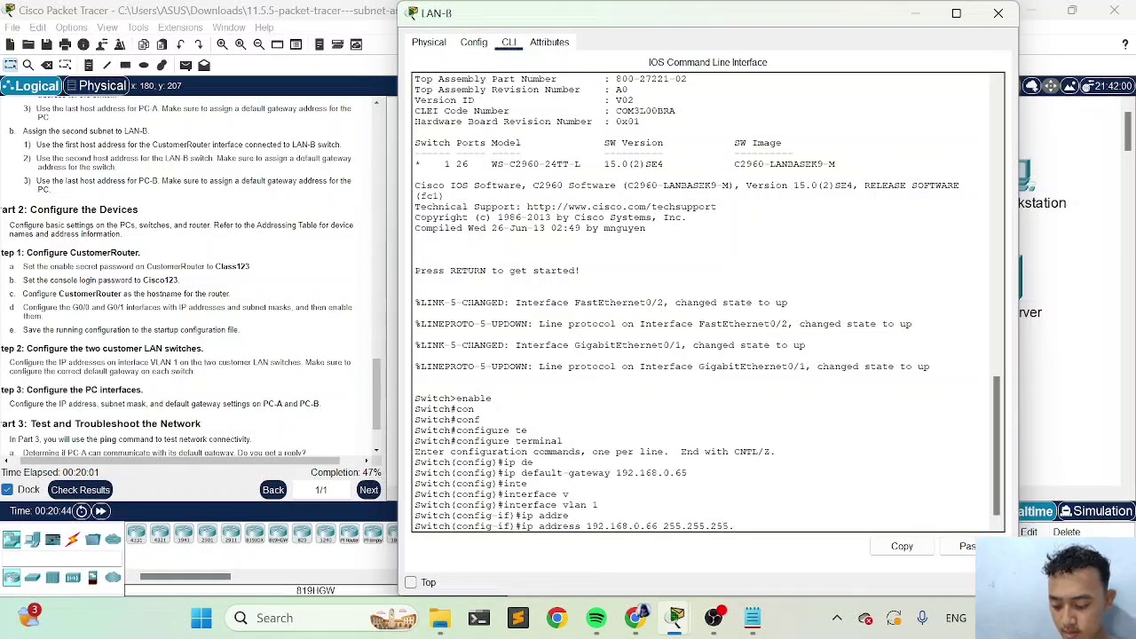
{"action": "type", "text": "192"}
{"action": "key", "text": "Return"}
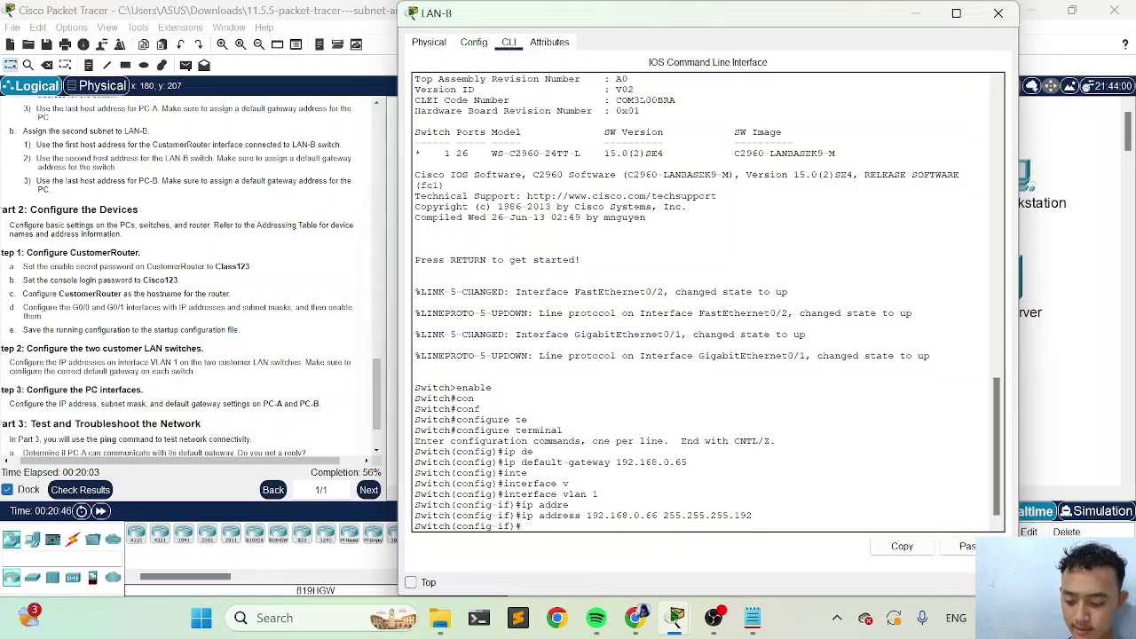
Enable LAN-B's VLAN 1 interface with the no shutdown command.
{"action": "type", "text": "no"}
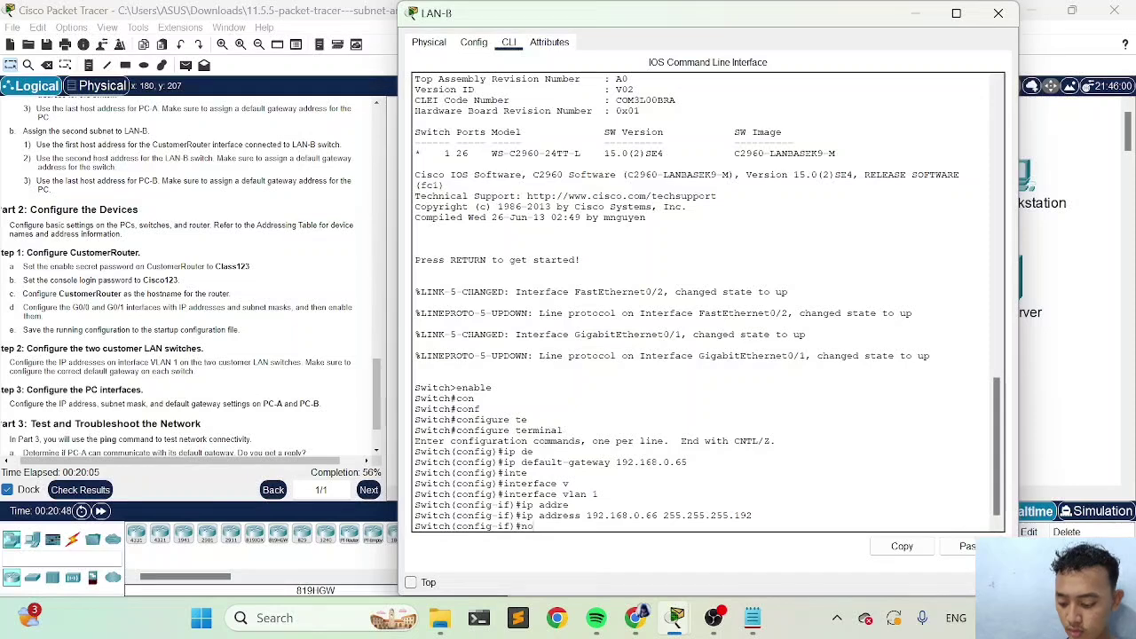
{"action": "type", "text": " sh"}
{"action": "key", "text": "Tab"}
{"action": "key", "text": "Return"}
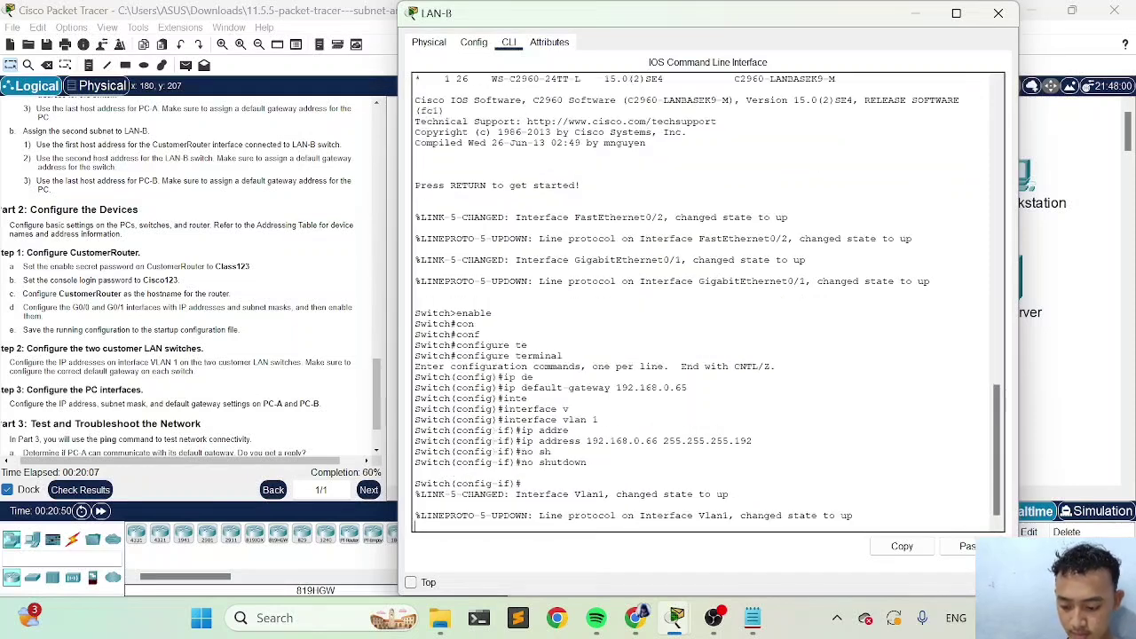
{"action": "key", "text": "Return"}
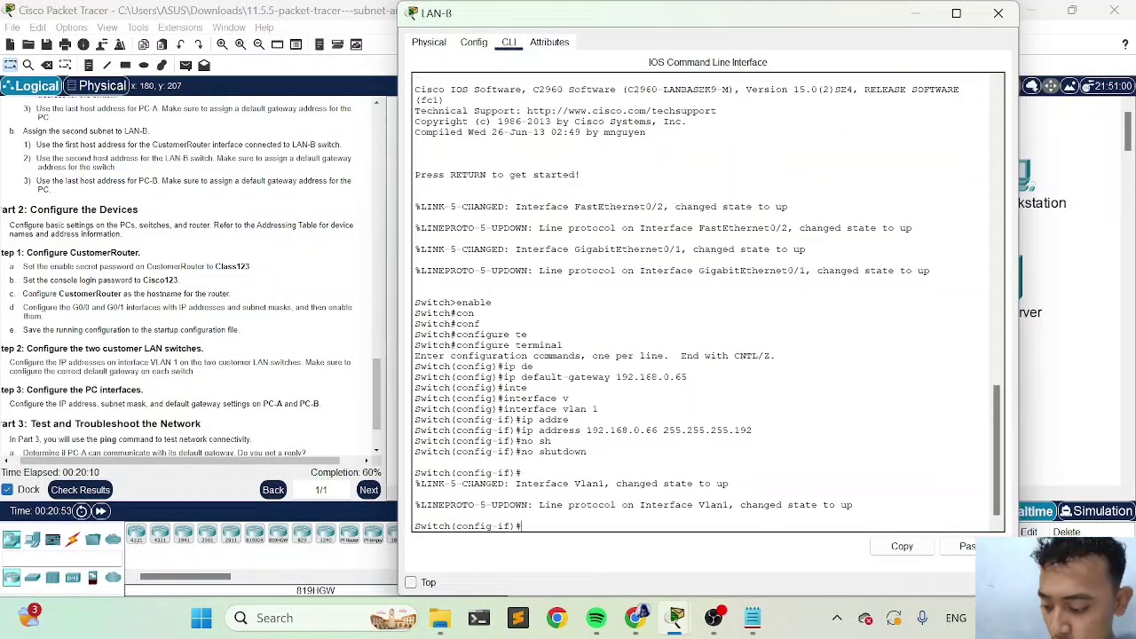
Check the activity results again for LAN-B's default gateway and VLAN 1 items, then return to the topology.
{"action": "left_click", "coordinate": [80, 489]}
{"action": "left_click", "coordinate": [142, 96]}
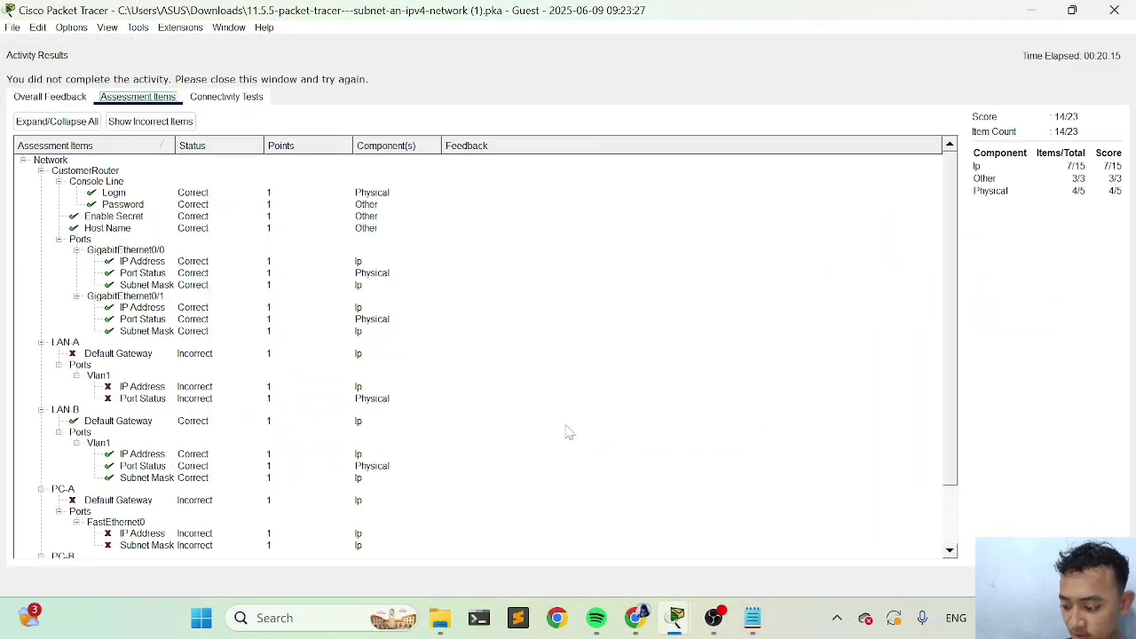
{"action": "left_click", "coordinate": [1099, 582]}
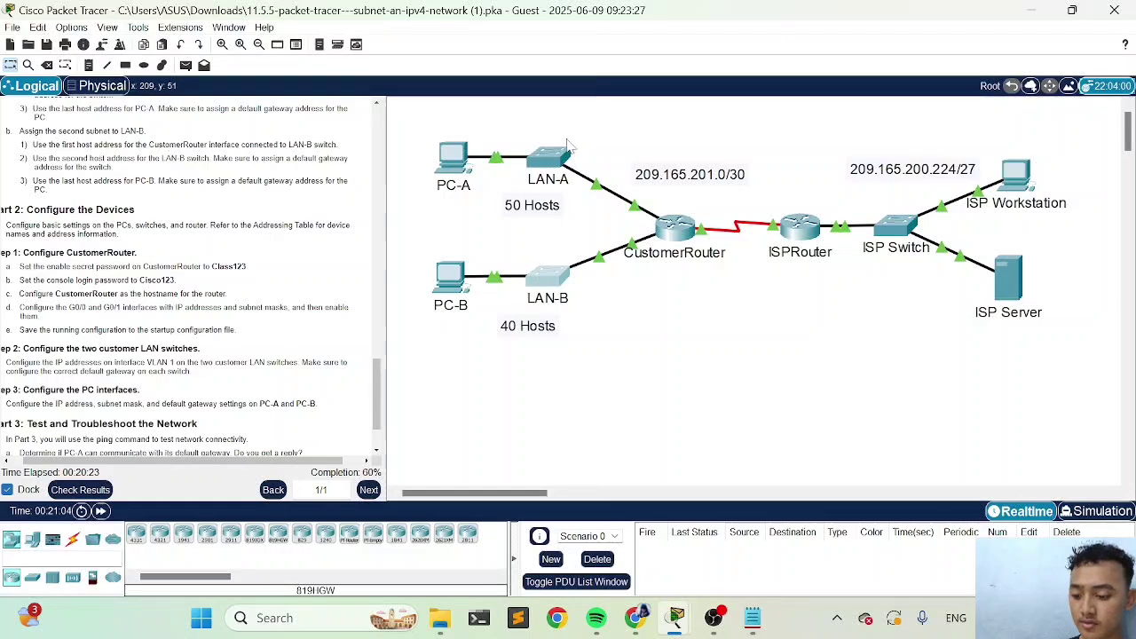
Enter privileged EXEC mode on the LAN-A switch's command line with the correctly spelled enable command.
{"action": "left_click", "coordinate": [545, 160]}
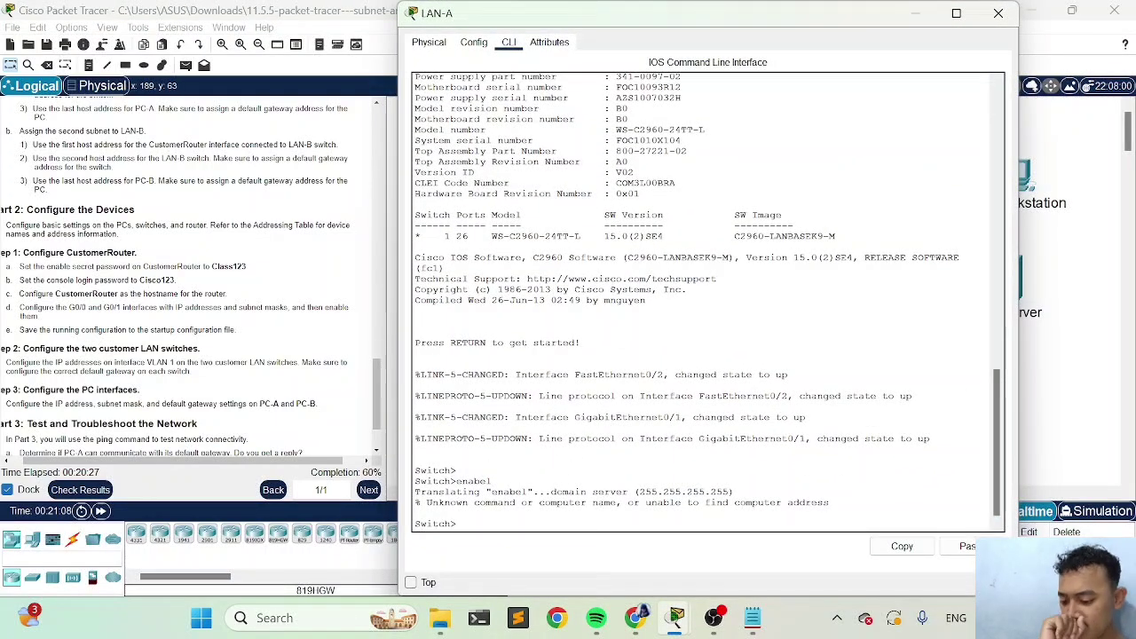
{"action": "left_click_drag", "start_coordinate": [492, 481], "coordinate": [462, 481]}
{"action": "left_click", "coordinate": [438, 503]}
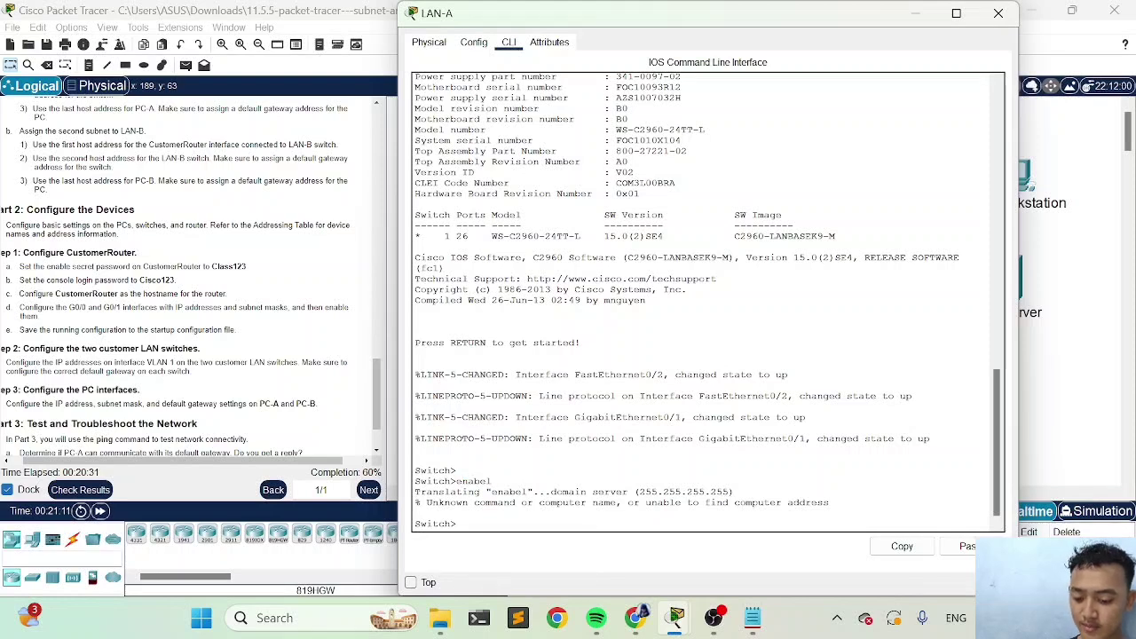
{"action": "left_click_drag", "start_coordinate": [843, 511], "coordinate": [424, 493]}
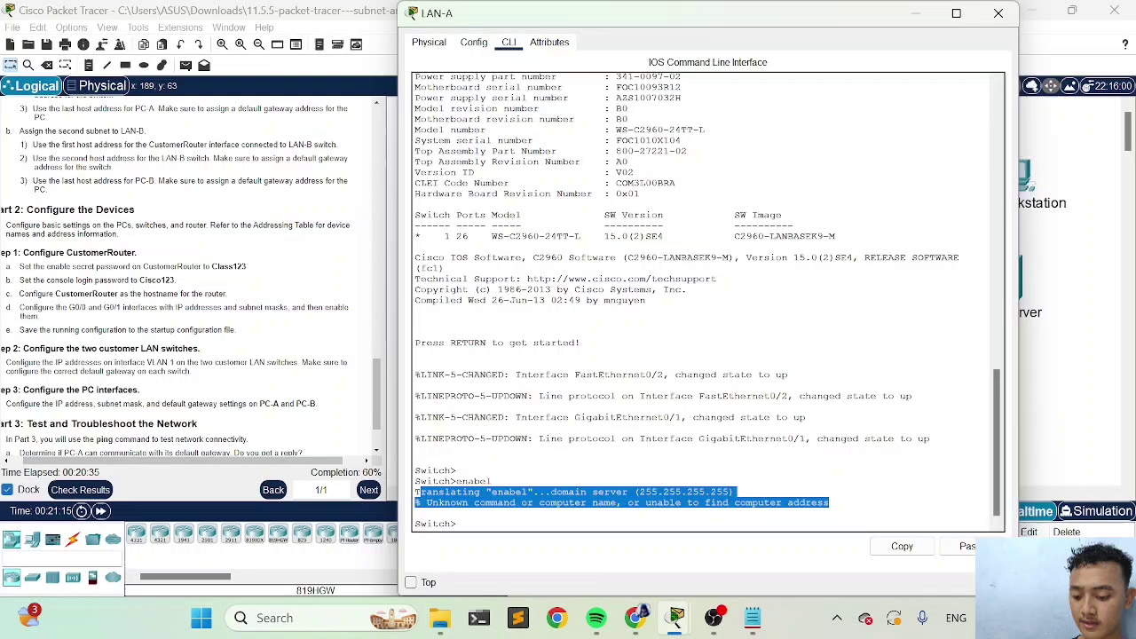
{"action": "left_click", "coordinate": [471, 525]}
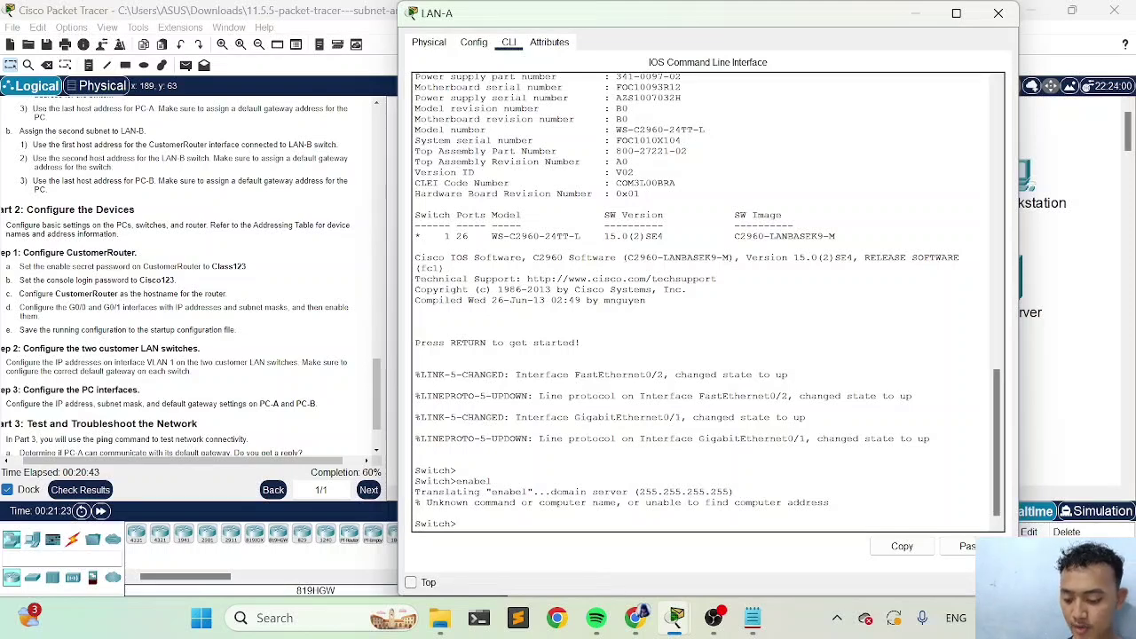
{"action": "type", "text": "enab"}
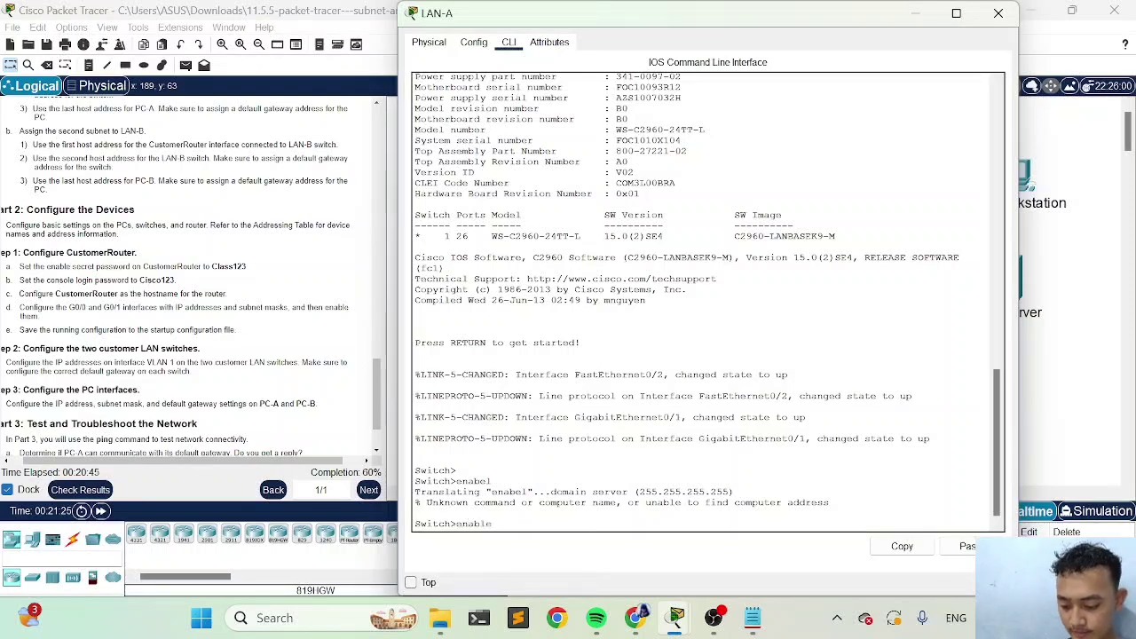
{"action": "type", "text": "le"}
{"action": "key", "text": "Return"}
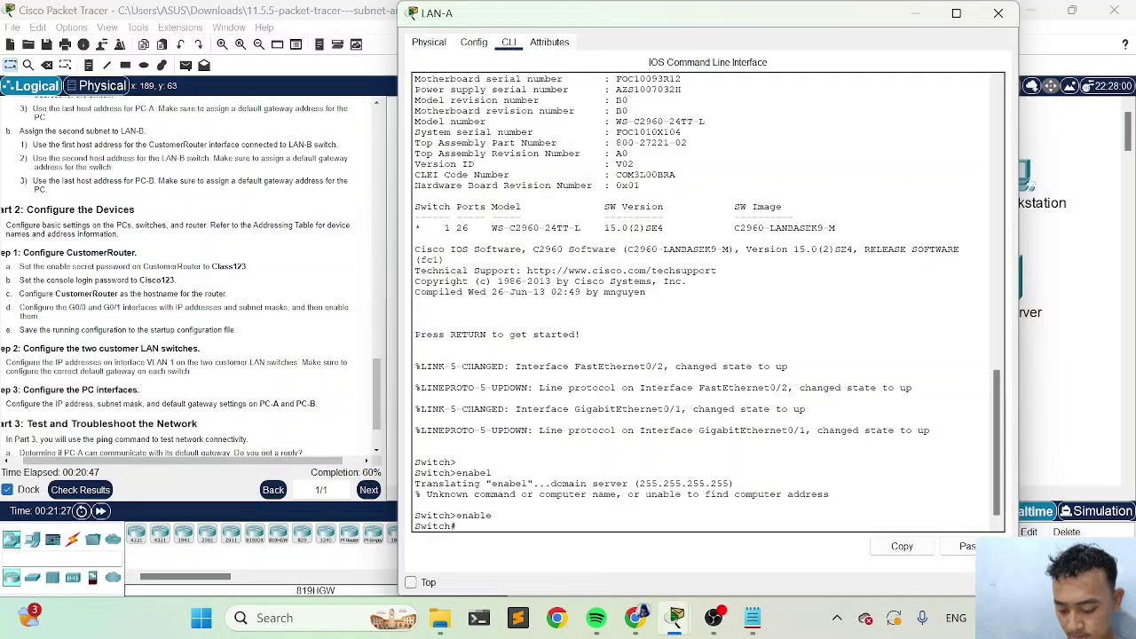
Enter global configuration mode on the LAN-A switch with the configure terminal command.
{"action": "type", "text": "co"}
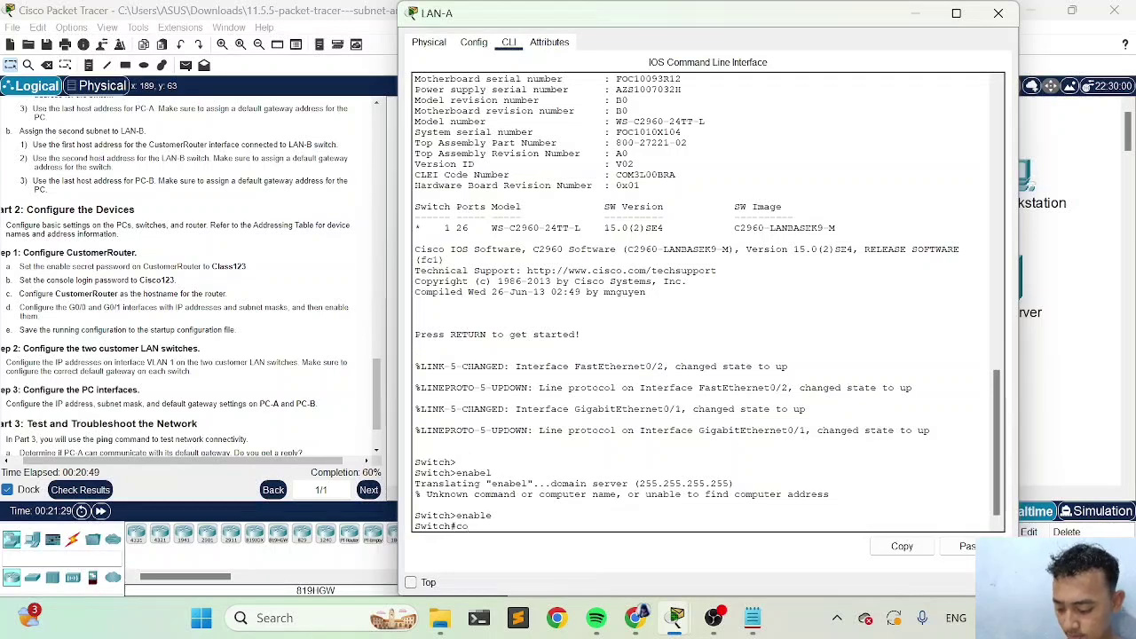
{"action": "key", "text": "Tab"}
{"action": "type", "text": "n"}
{"action": "key", "text": "Tab"}
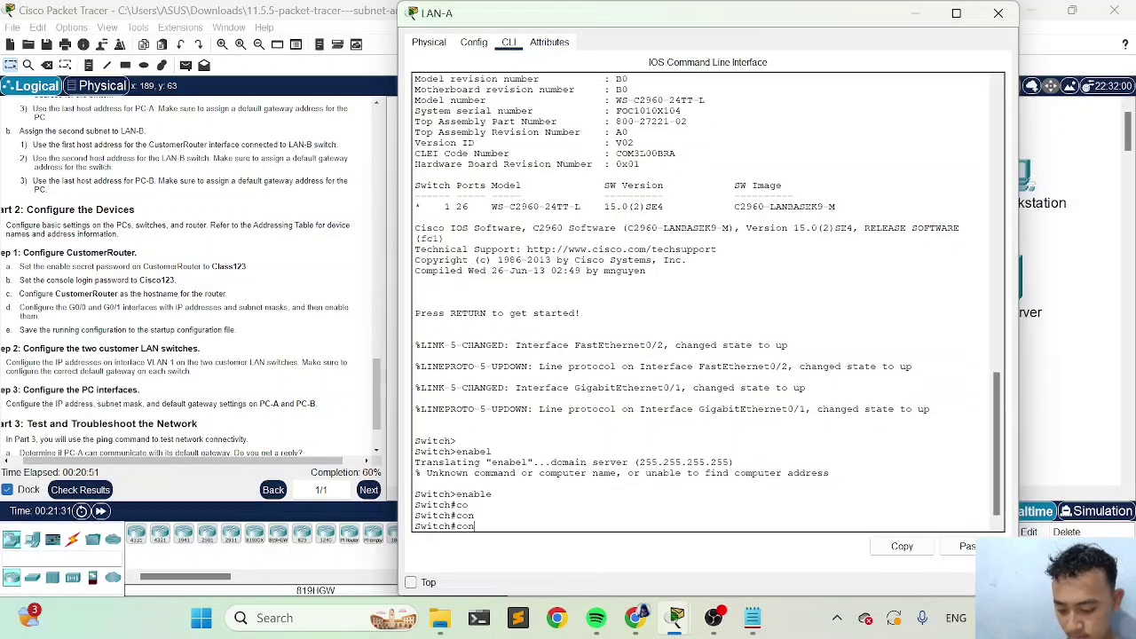
{"action": "type", "text": "f"}
{"action": "key", "text": "Tab"}
{"action": "type", "text": "te"}
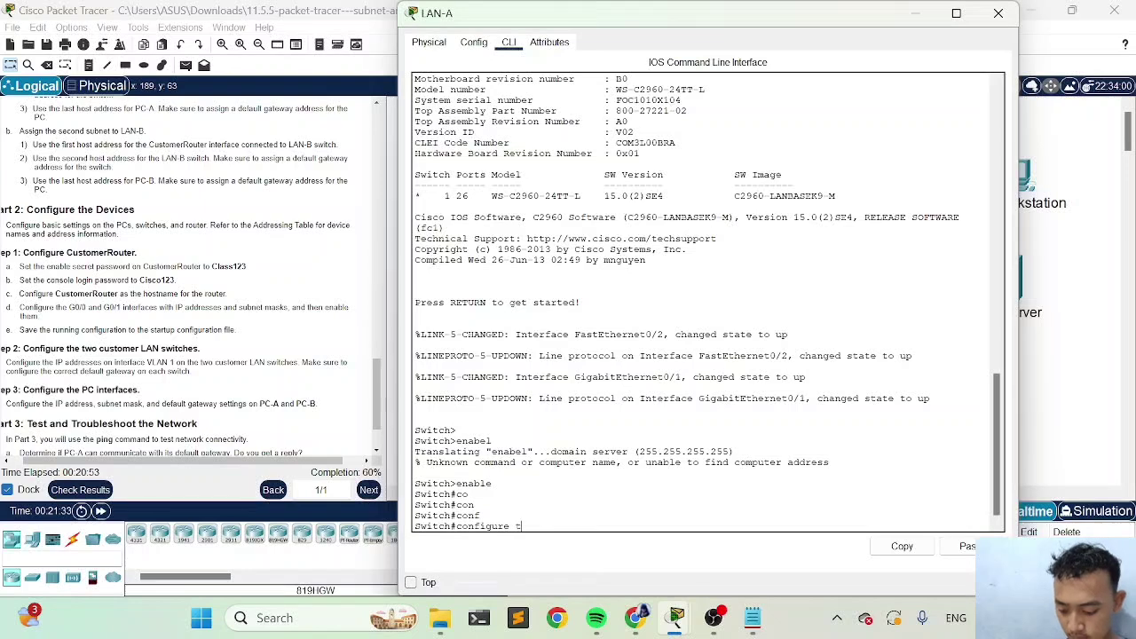
{"action": "key", "text": "Tab"}
{"action": "key", "text": "Return"}
Set LAN-A's default gateway to 192.168.0.1 with the ip default-gateway command.
{"action": "type", "text": "ip "}
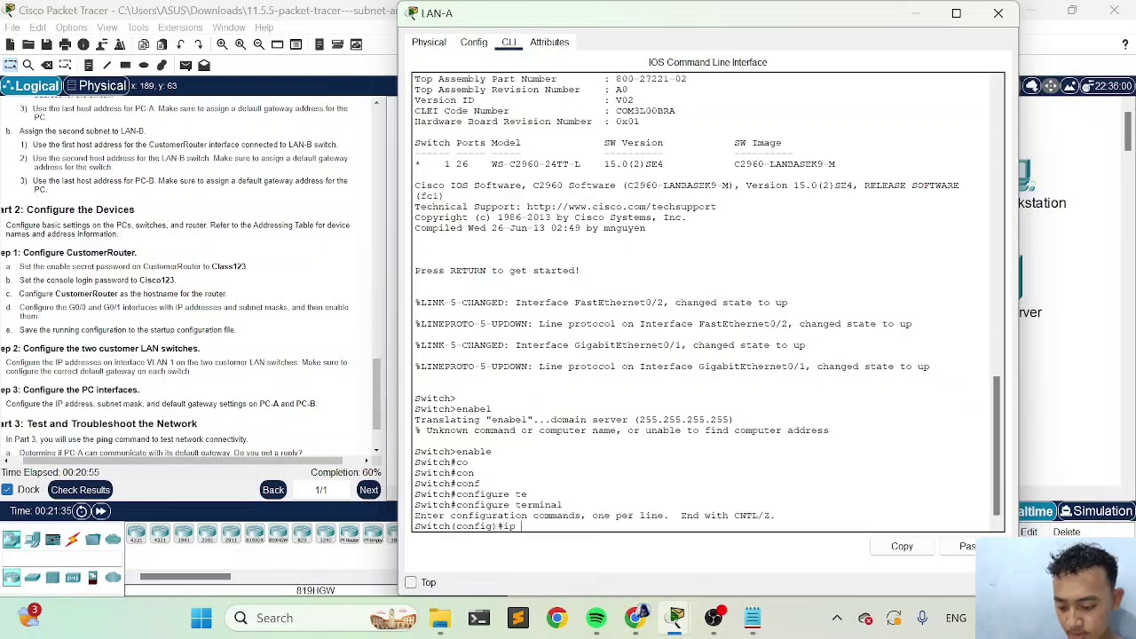
{"action": "type", "text": "de"}
{"action": "key", "text": "Tab"}
{"action": "type", "text": "1"}
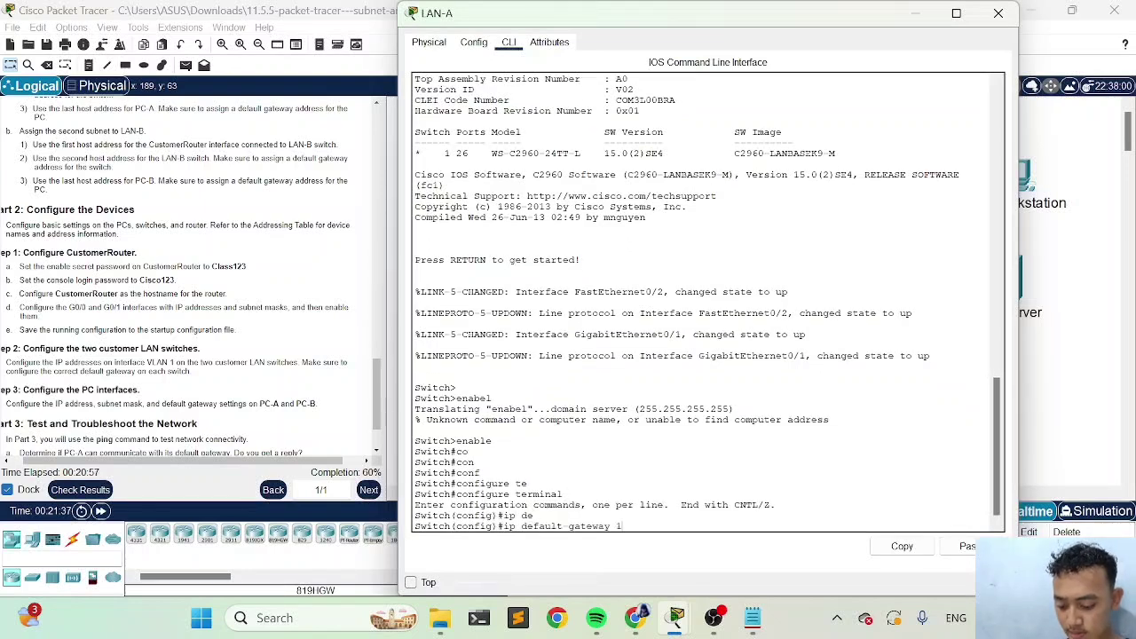
{"action": "type", "text": "92.168."}
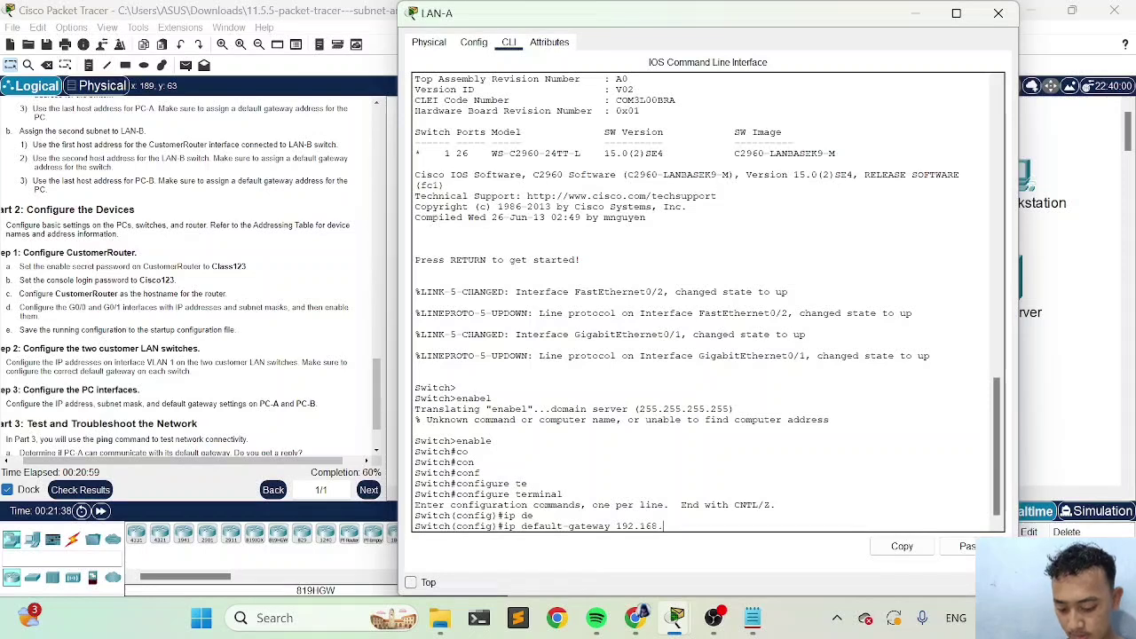
{"action": "type", "text": "0"}
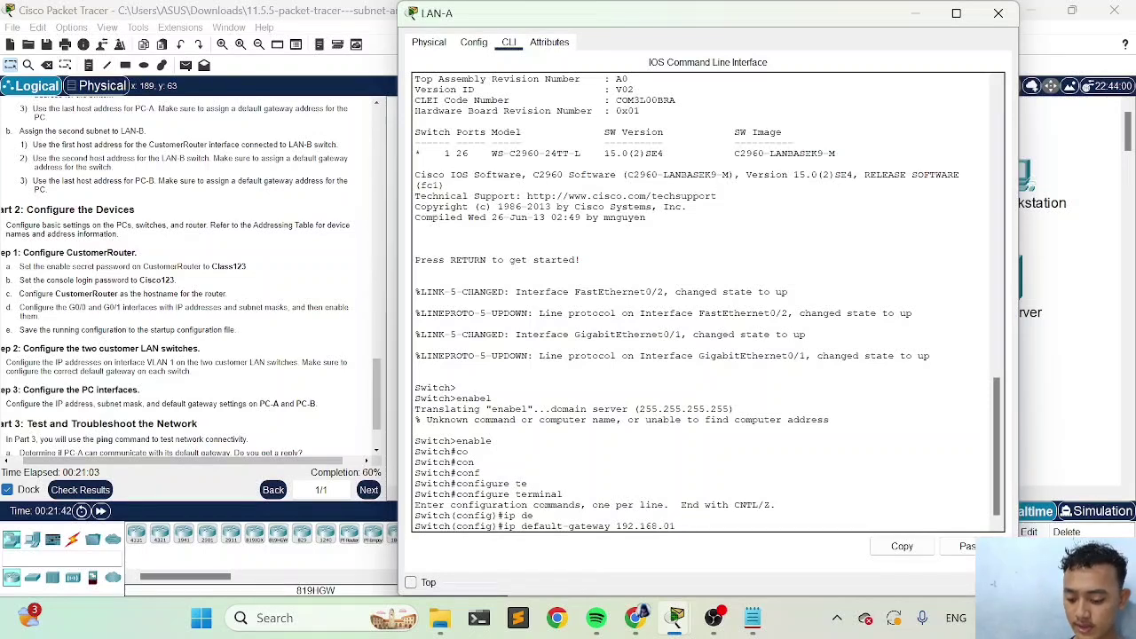
{"action": "type", "text": ".1"}
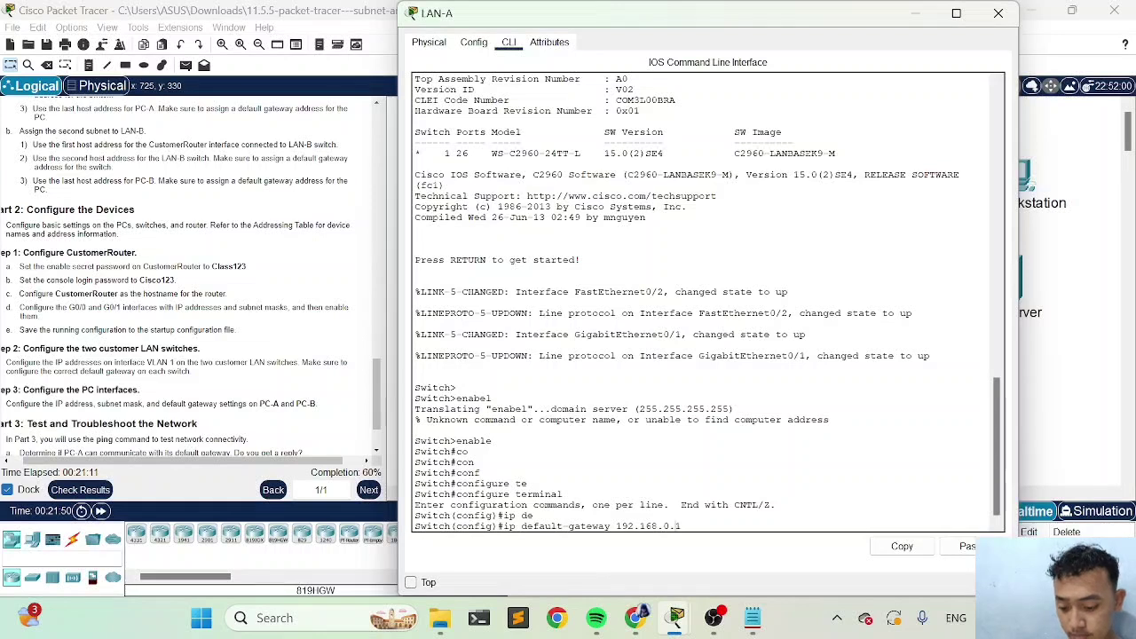
{"action": "key", "text": "Return"}
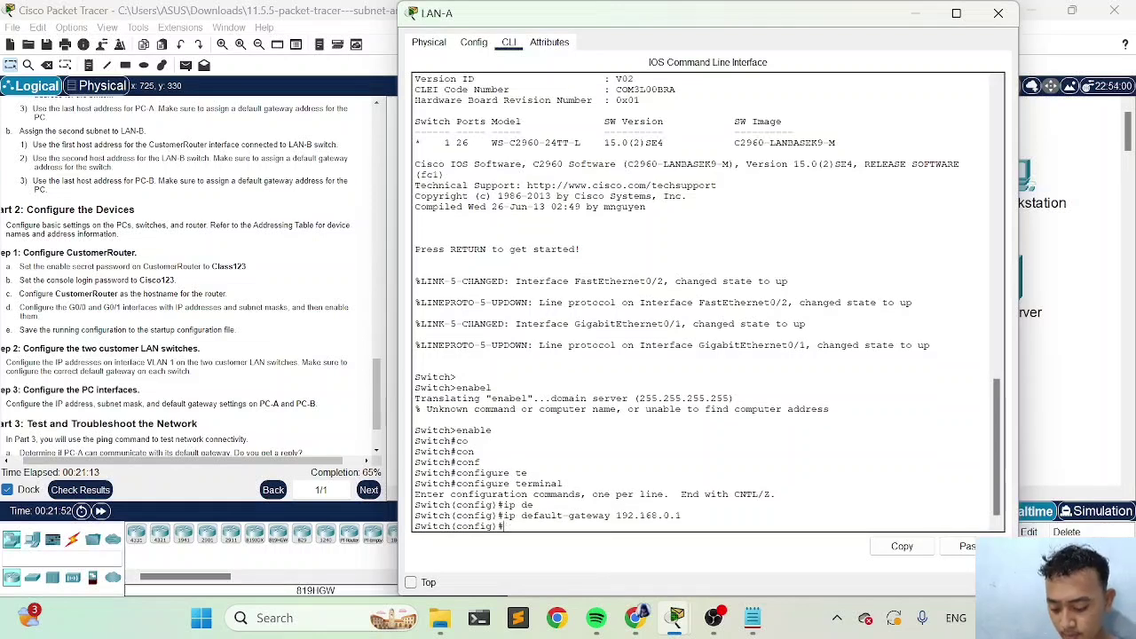
Enter interface configuration mode for VLAN 1 on the LAN-A switch.
{"action": "type", "text": "no"}
{"action": "key", "text": "Tab"}
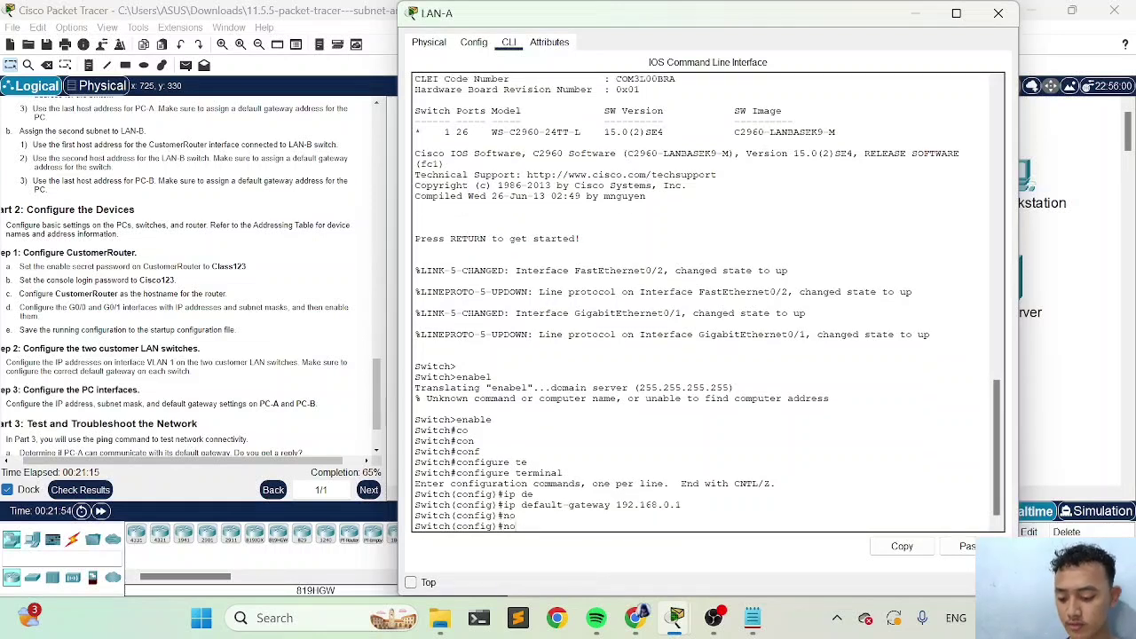
{"action": "key", "text": "BackSpace"}
{"action": "key", "text": "BackSpace"}
{"action": "type", "text": "ine"}
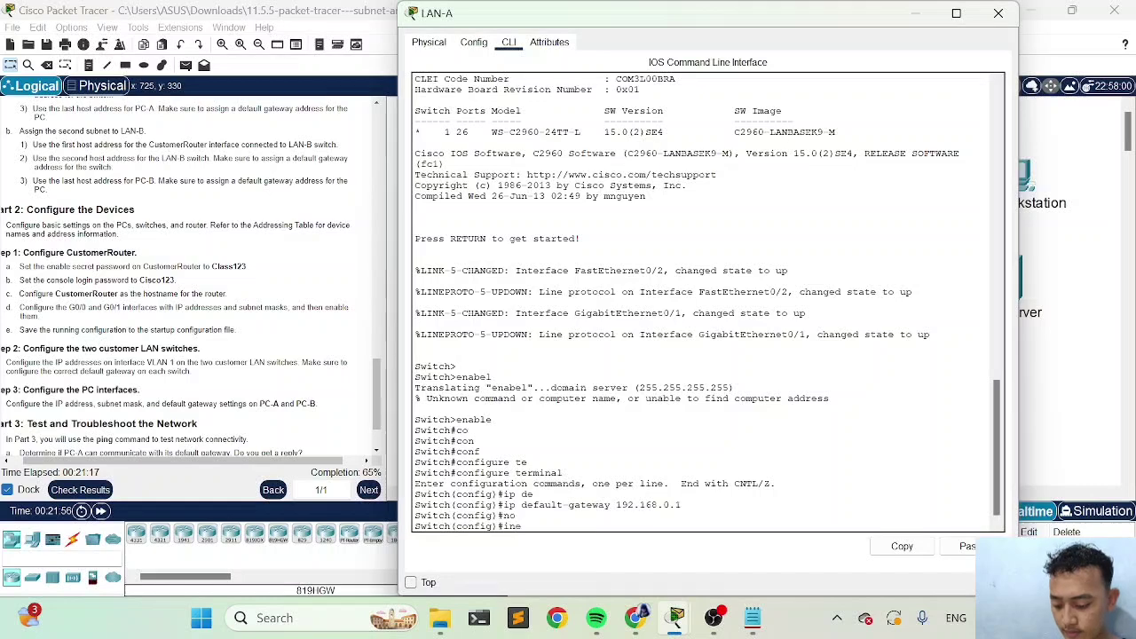
{"action": "key", "text": "Tab"}
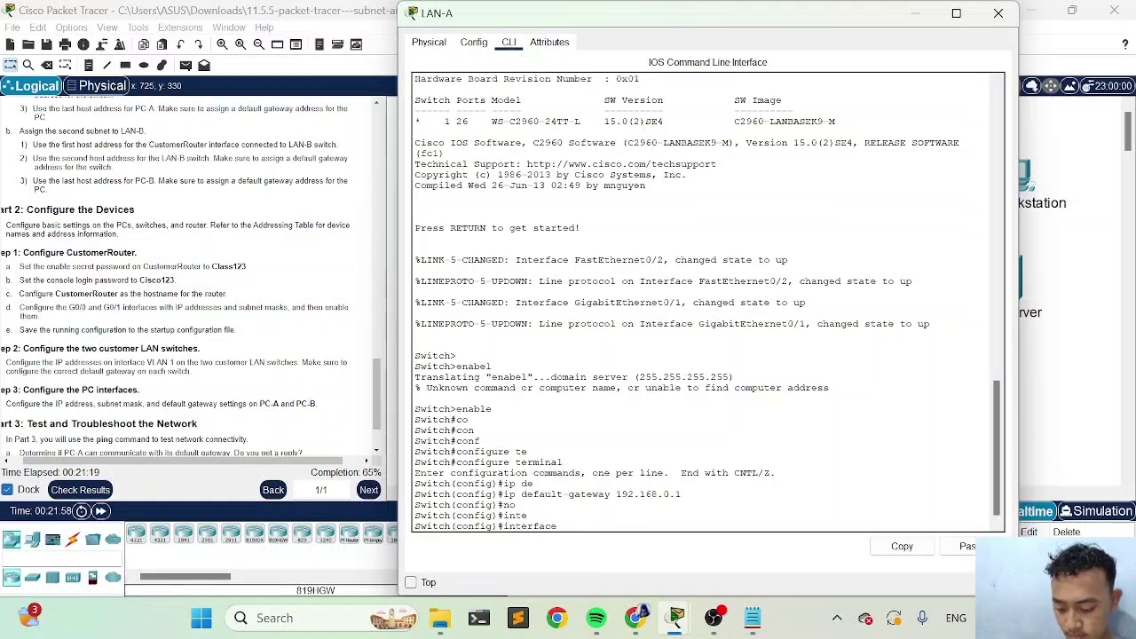
{"action": "type", "text": "v"}
{"action": "key", "text": "Tab"}
{"action": "key", "text": "Return"}
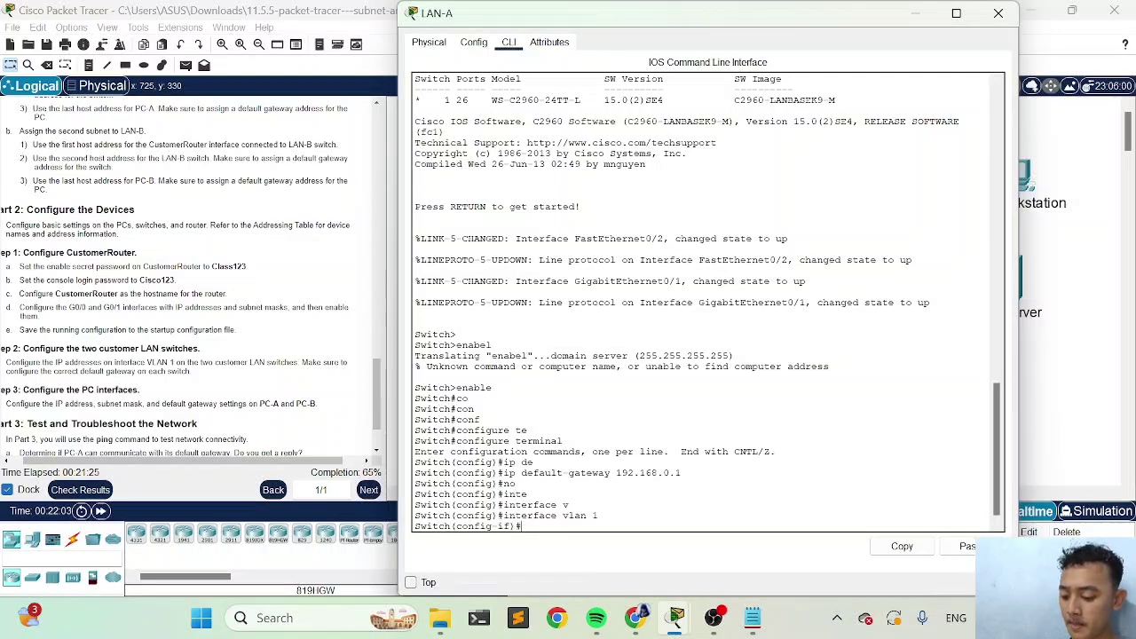
Assign IP address 192.168.0.2 with subnet mask 255.255.255.192 to LAN-A's VLAN 1 interface.
{"action": "type", "text": "ip addr"}
{"action": "key", "text": "Tab"}
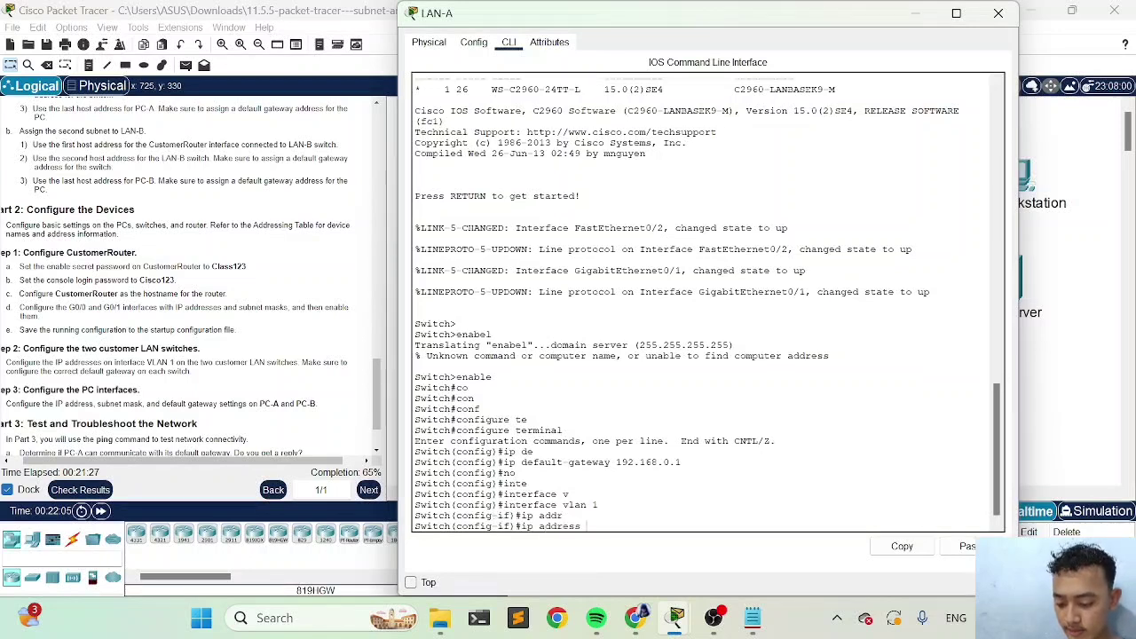
{"action": "type", "text": "192.1"}
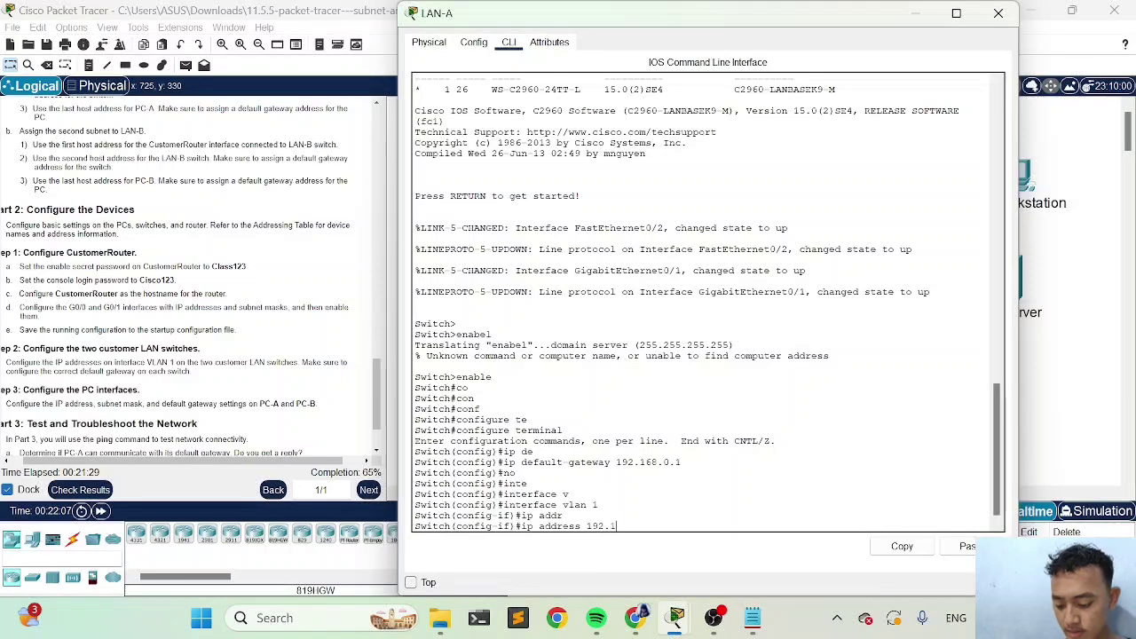
{"action": "type", "text": "68.0"}
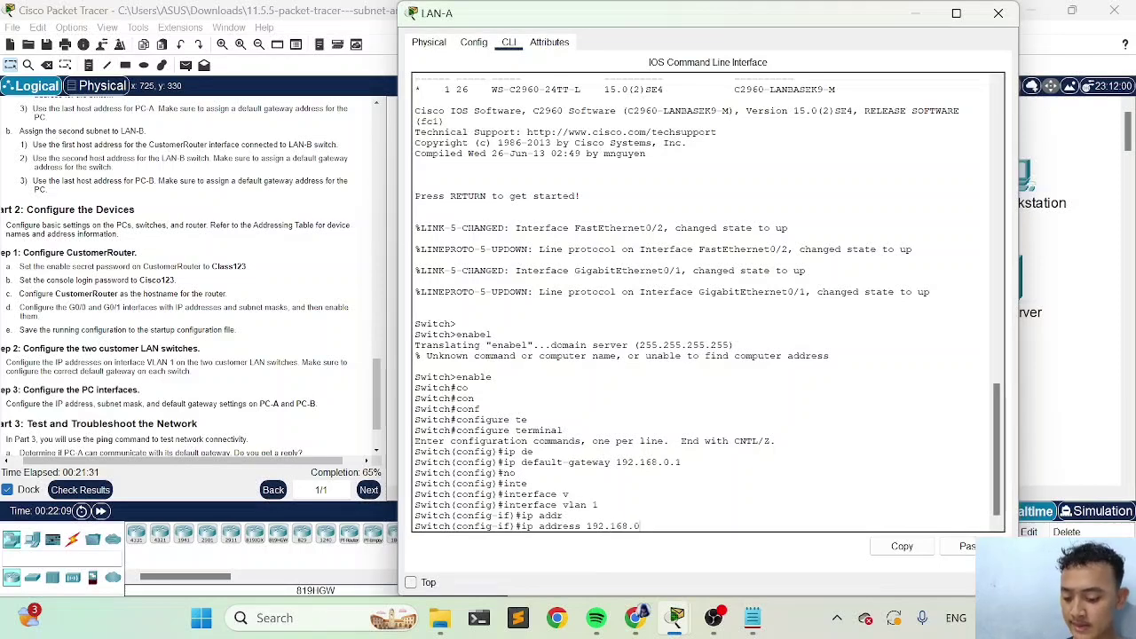
{"action": "type", "text": "."}
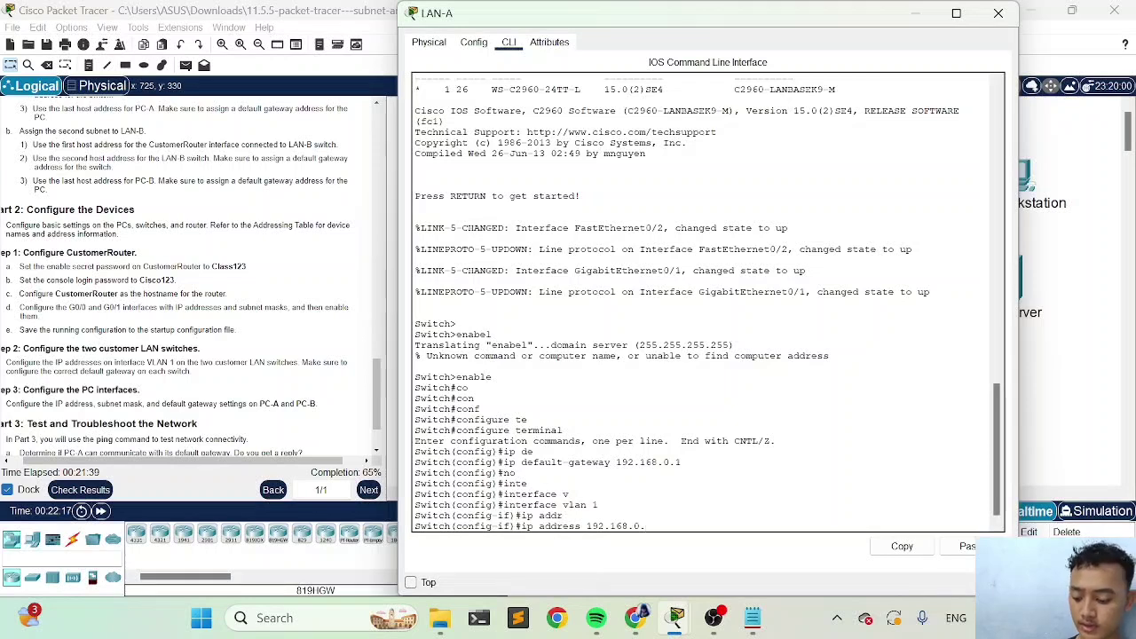
{"action": "type", "text": "255"}
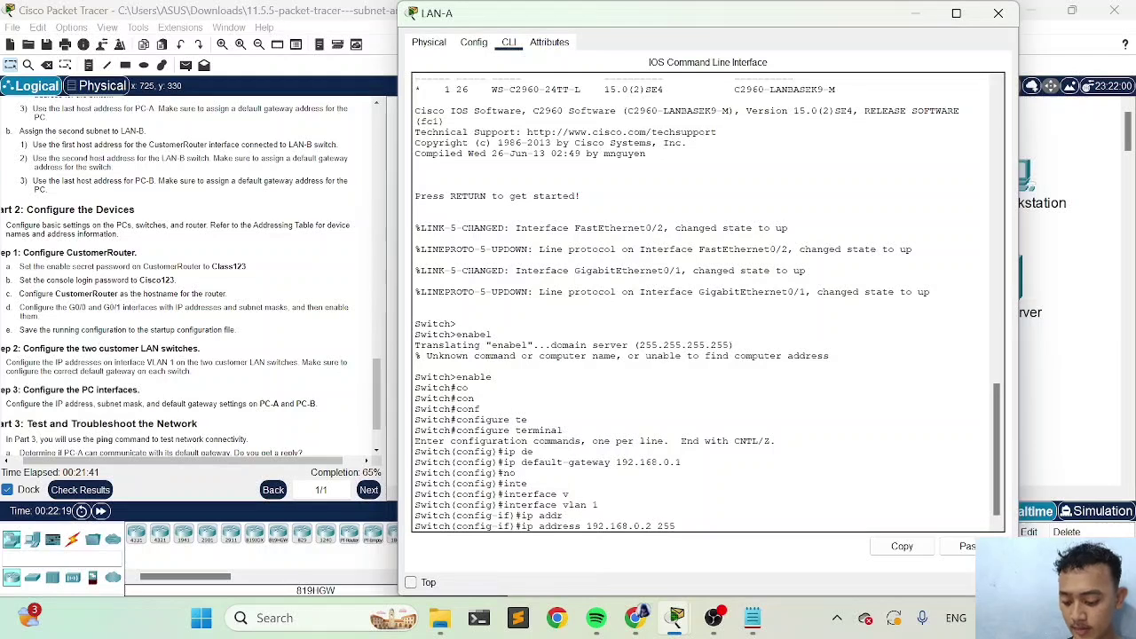
{"action": "type", "text": ".255."}
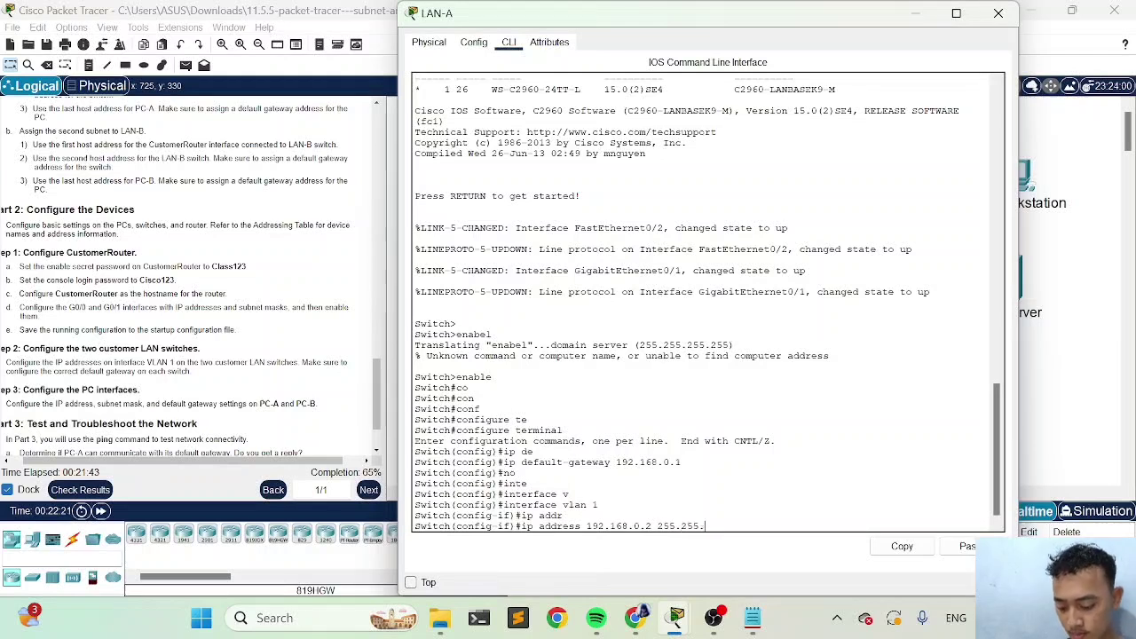
{"action": "type", "text": "255."}
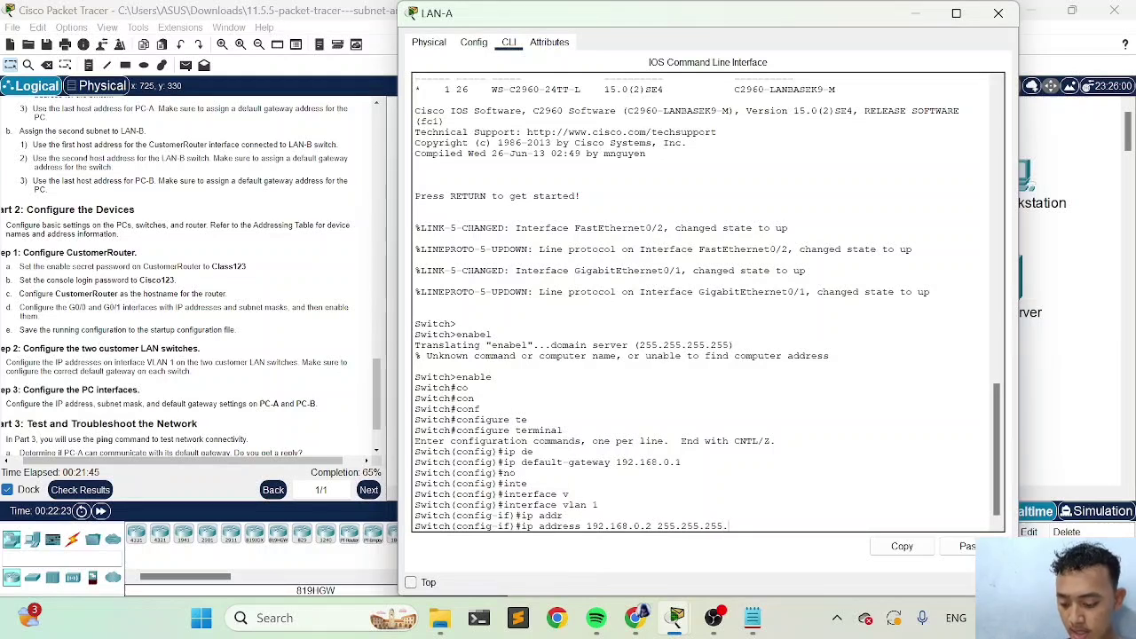
{"action": "type", "text": "192"}
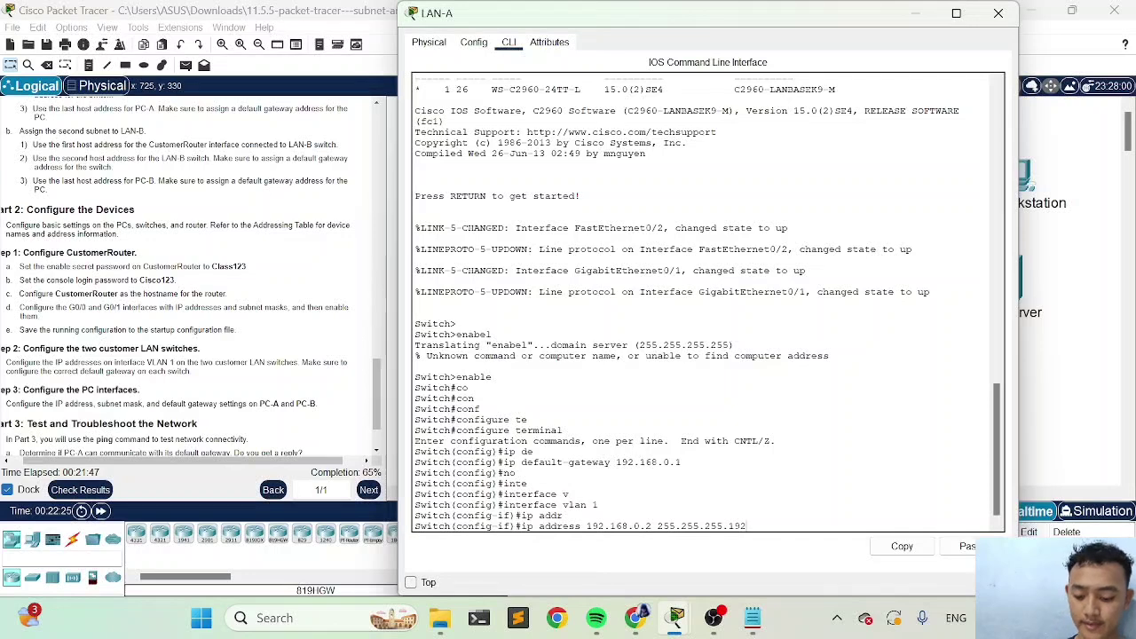
{"action": "key", "text": "Return"}
{"action": "key", "text": "Return"}
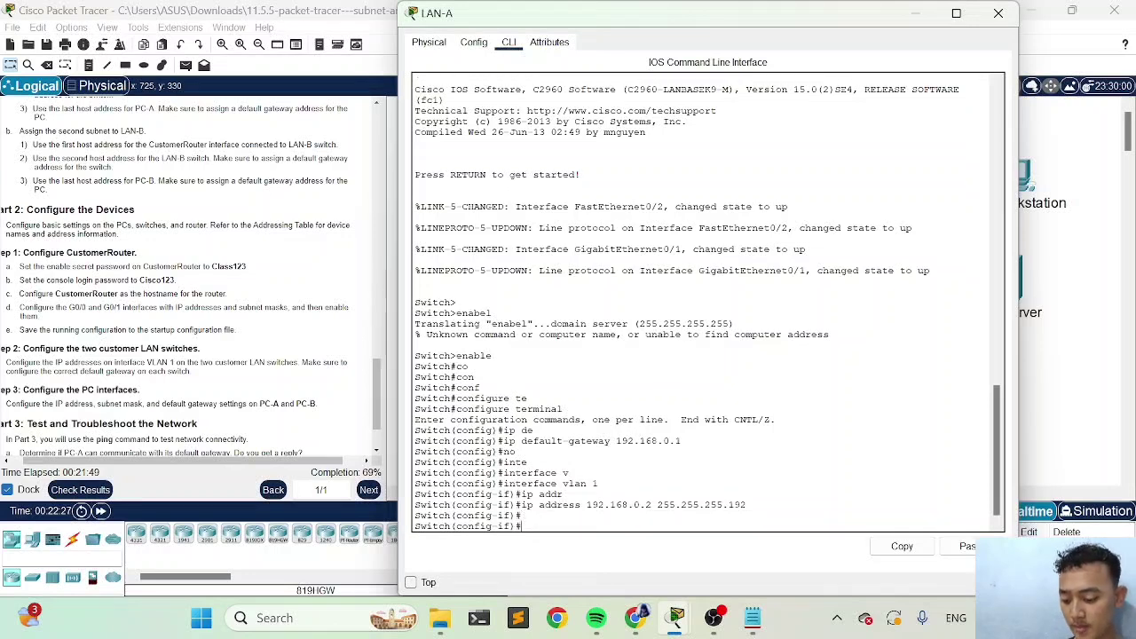
Enable LAN-A's VLAN 1 interface with the no shutdown command.
{"action": "type", "text": "no s"}
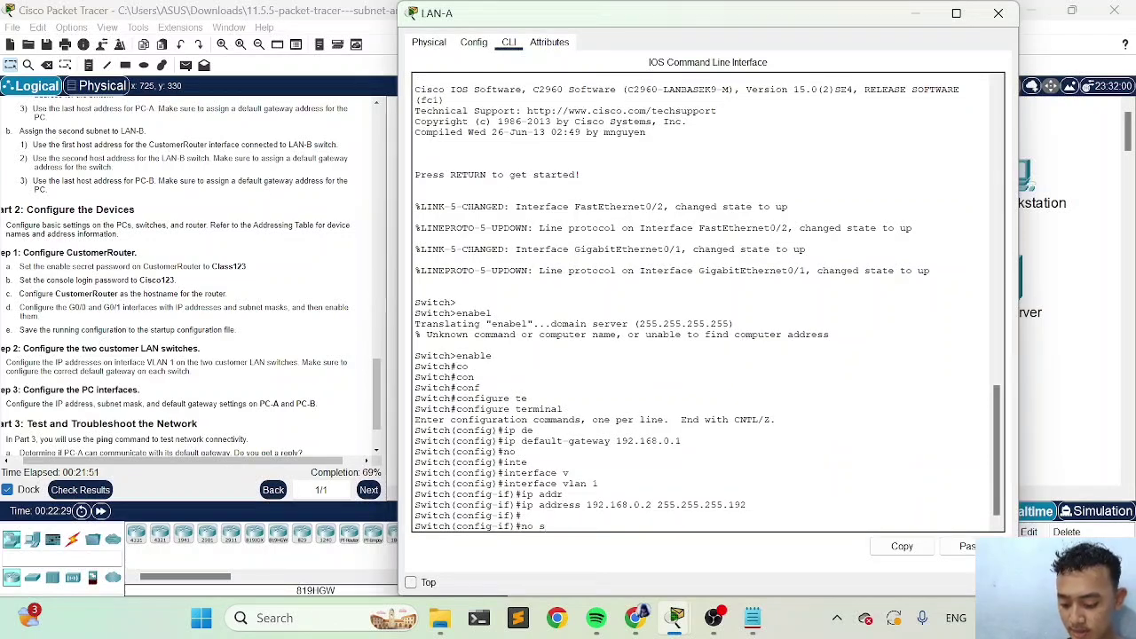
{"action": "type", "text": "hutdo"}
{"action": "key", "text": "Tab"}
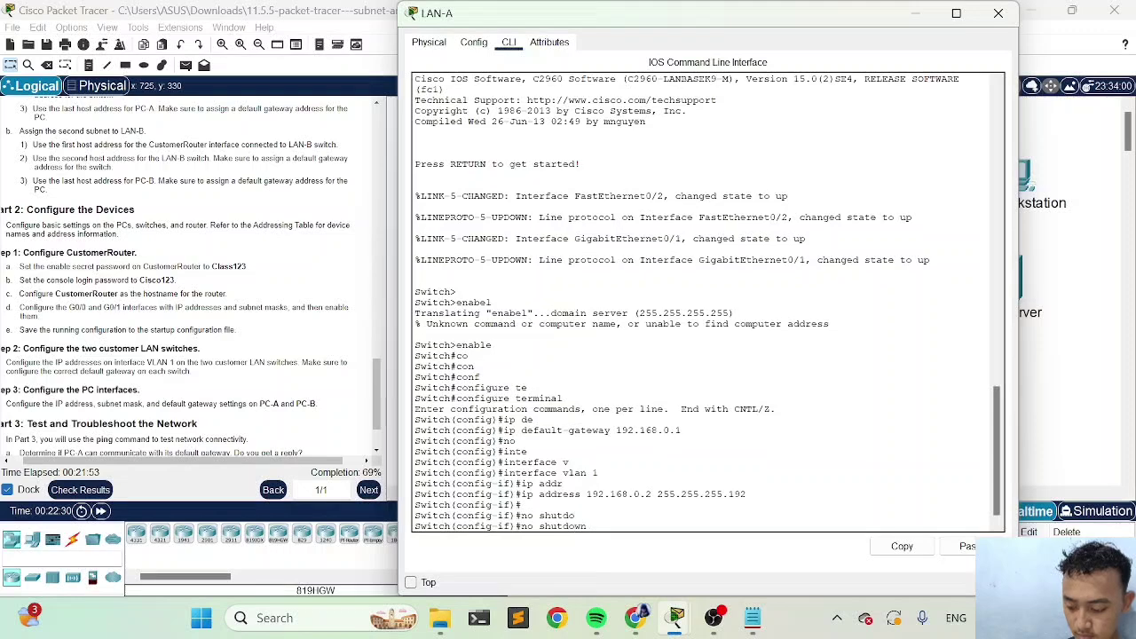
{"action": "key", "text": "Return"}
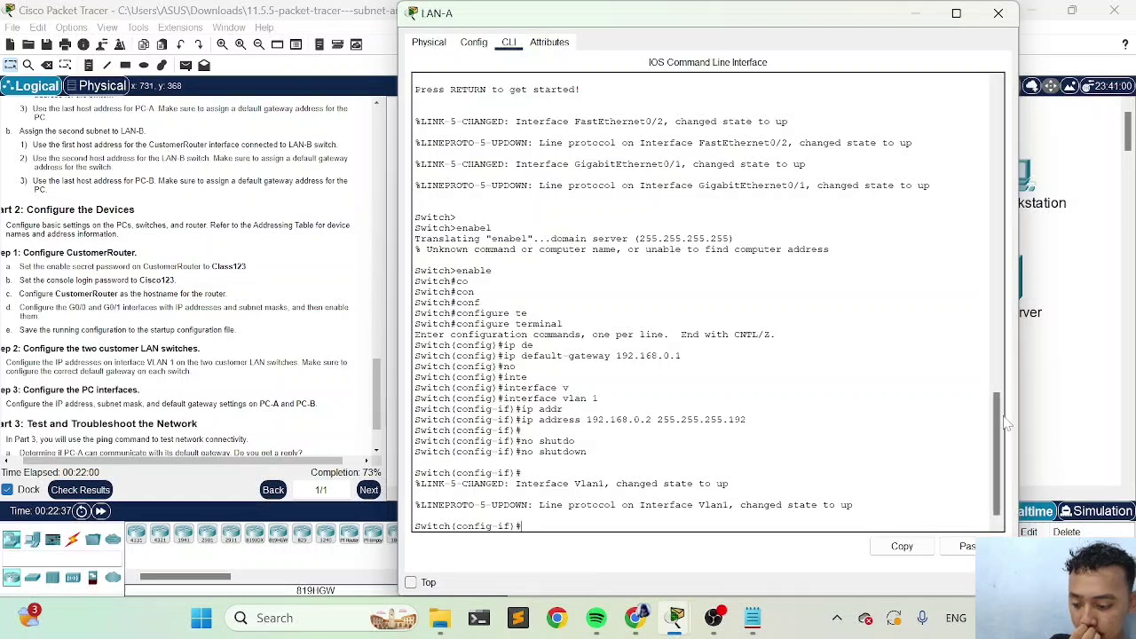
Check the assessment items in the activity results for the LAN switches and PCs, and return to the topology.
{"action": "left_click", "coordinate": [80, 489]}
{"action": "left_click", "coordinate": [139, 96]}
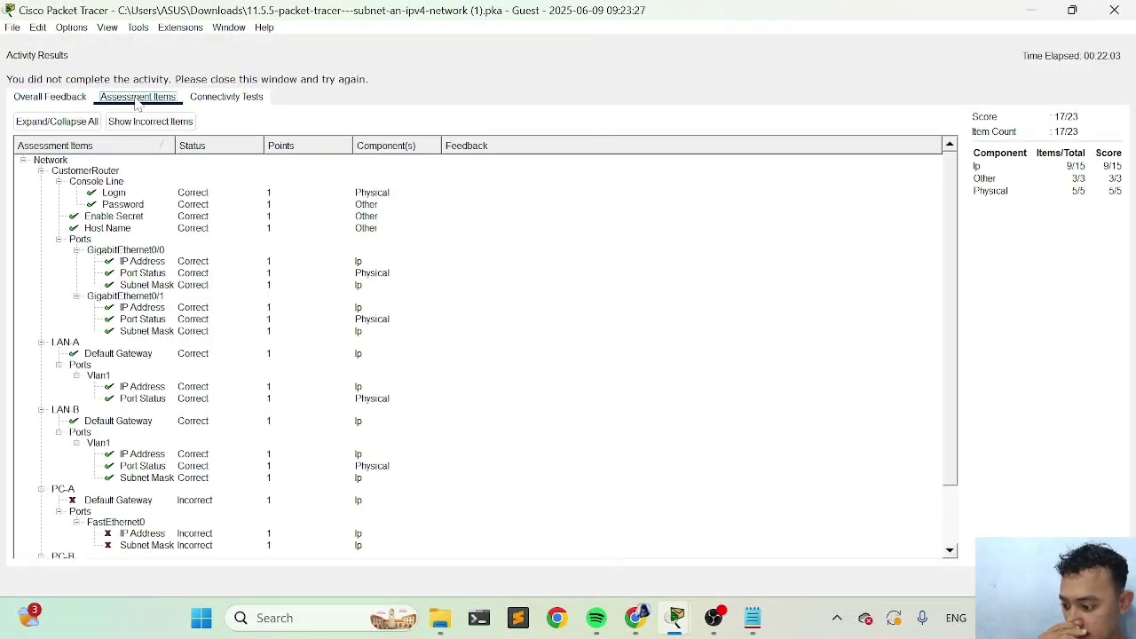
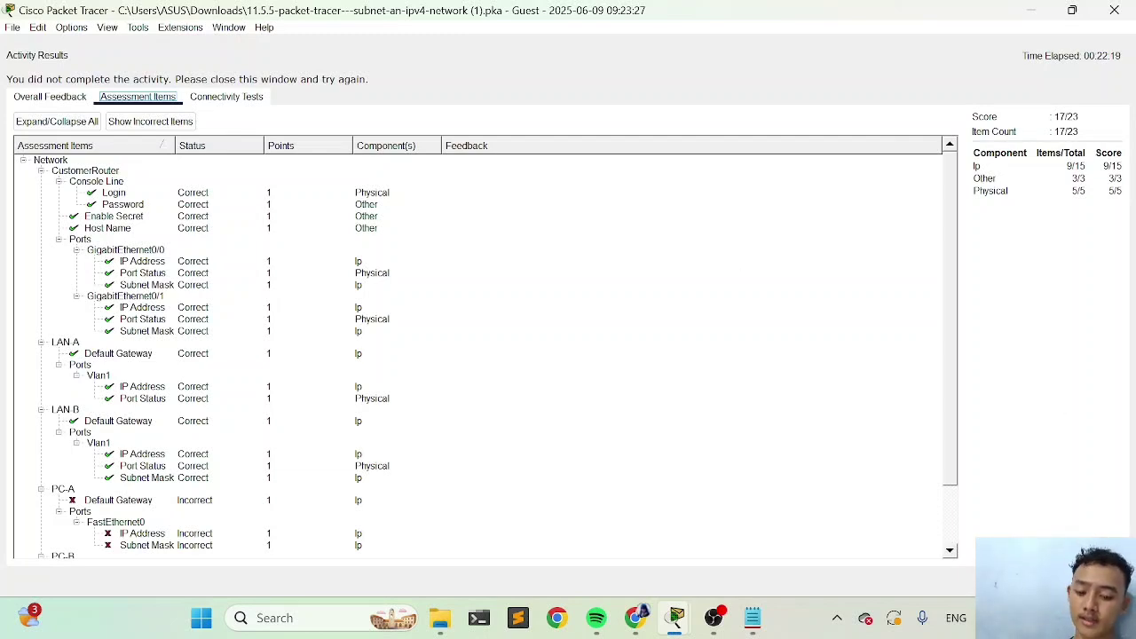
{"action": "scroll", "coordinate": [284, 367], "scroll_direction": "down", "scroll_amount": 2}
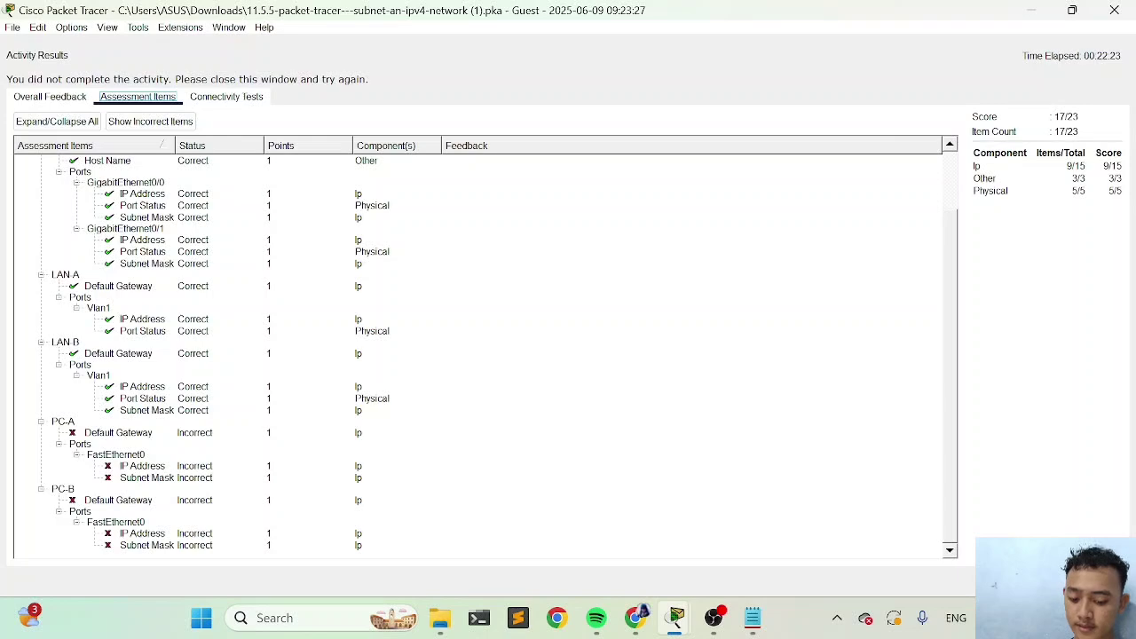
{"action": "left_click", "coordinate": [1099, 581]}
Open PC-A's IP configuration for FastEthernet0 and move the device window aside to uncover part of the topology.
{"action": "left_click", "coordinate": [459, 167]}
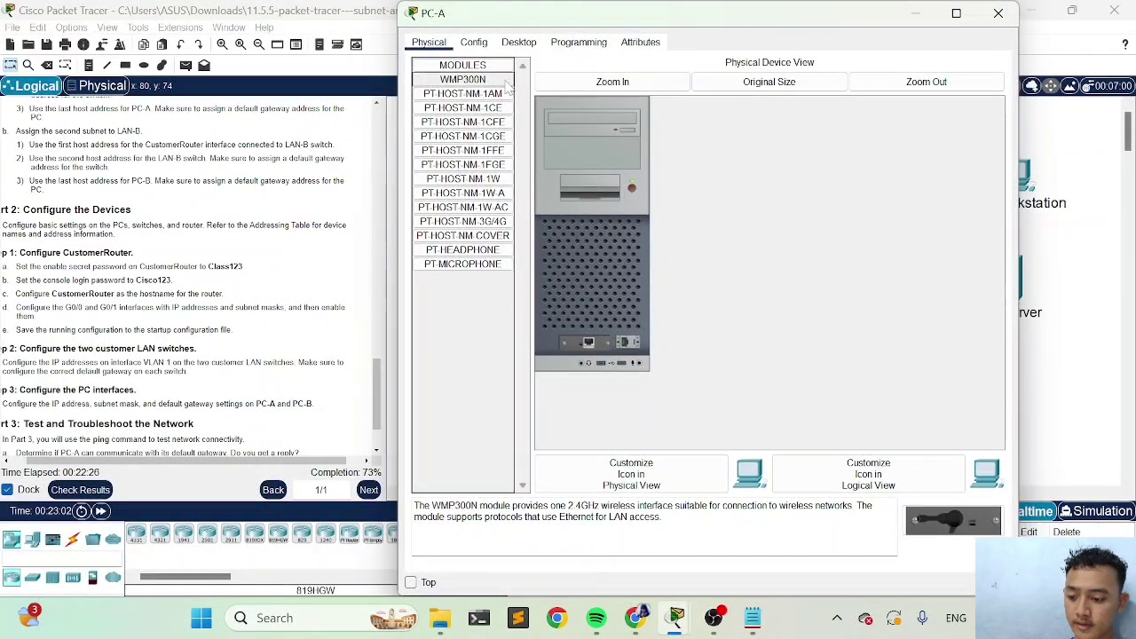
{"action": "left_click", "coordinate": [517, 42]}
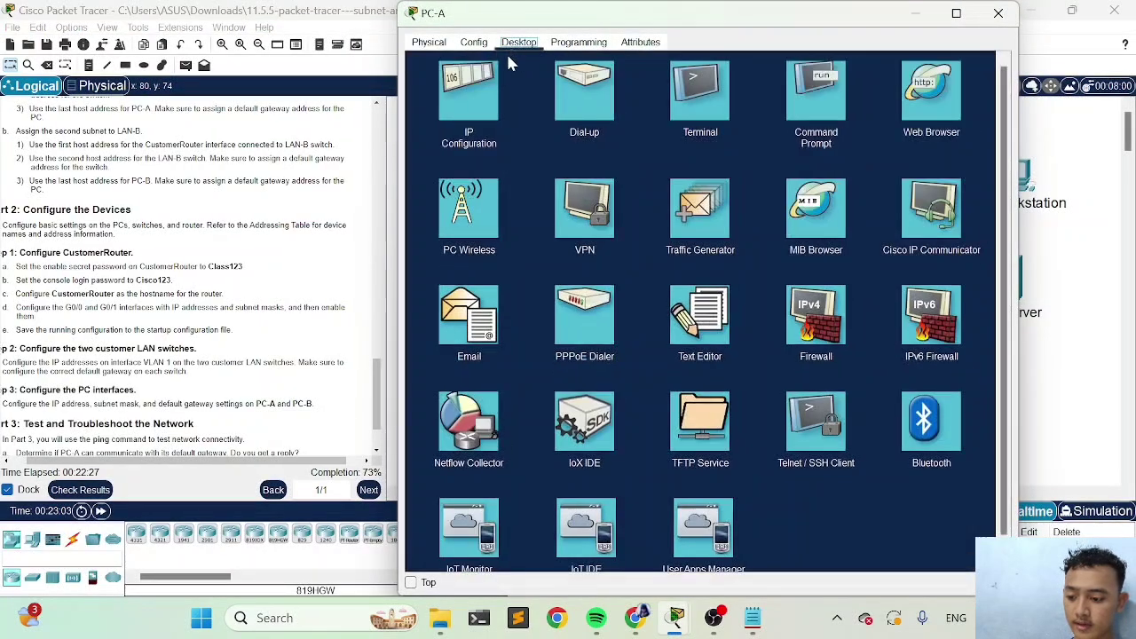
{"action": "left_click", "coordinate": [484, 89]}
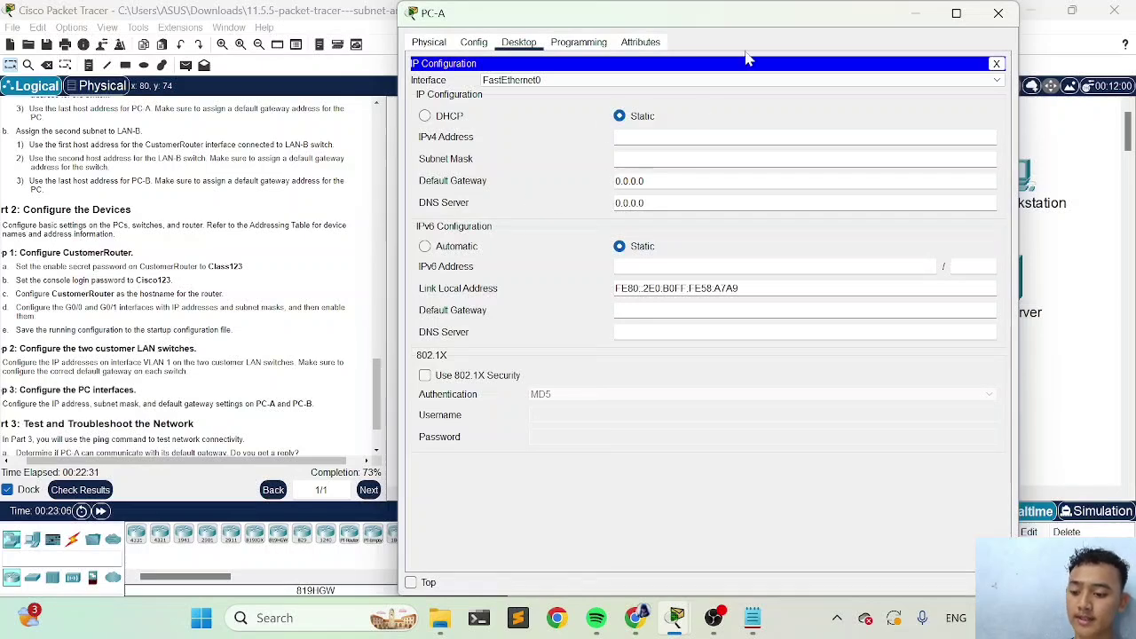
{"action": "left_click_drag", "start_coordinate": [794, 18], "coordinate": [436, 61]}
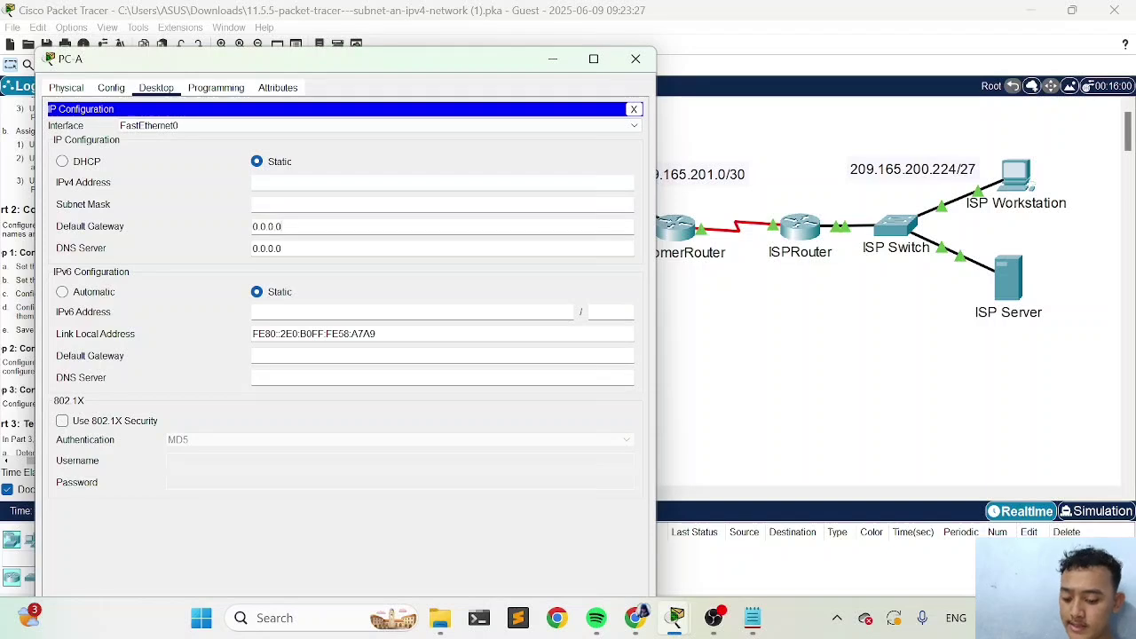
{"action": "key", "text": "BackSpace"}
{"action": "key", "text": "BackSpace"}
{"action": "key", "text": "BackSpace"}
{"action": "key", "text": "BackSpace"}
{"action": "key", "text": "BackSpace"}
{"action": "key", "text": "BackSpace"}
{"action": "key", "text": "BackSpace"}
{"action": "type", "text": "1"}
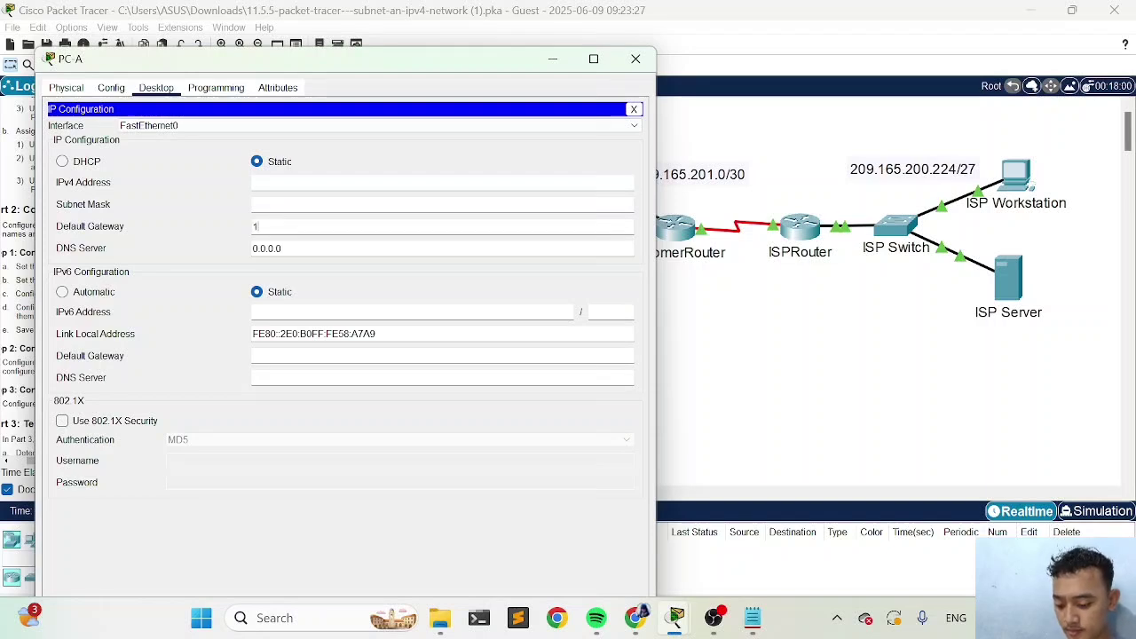
{"action": "type", "text": "92.168"}
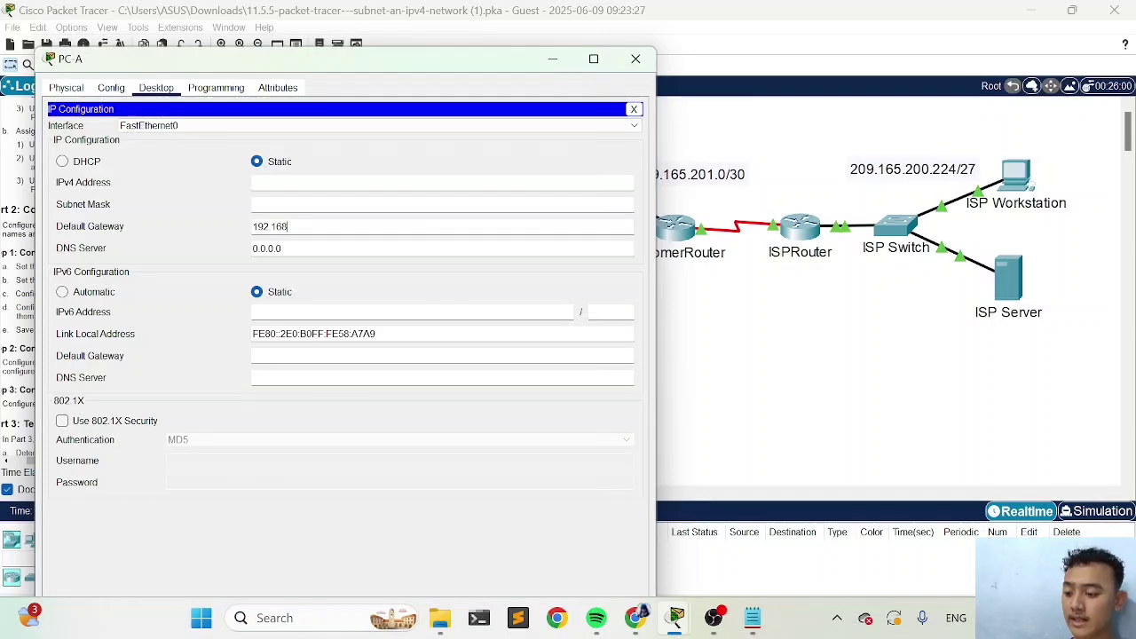
{"action": "left_click", "coordinate": [723, 314]}
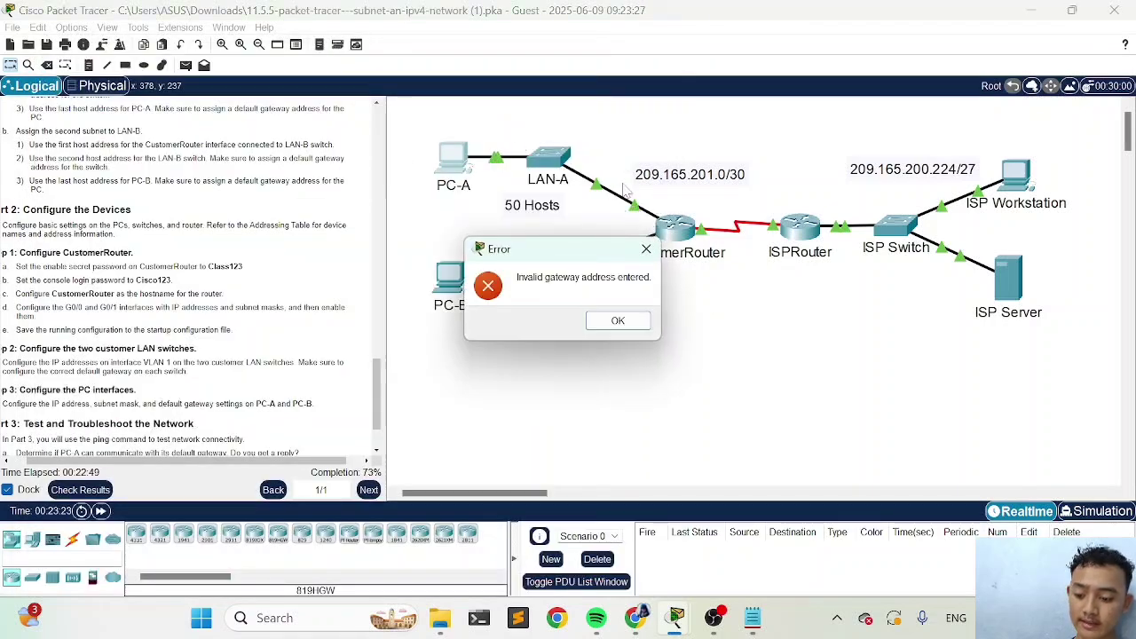
{"action": "left_click", "coordinate": [618, 320]}
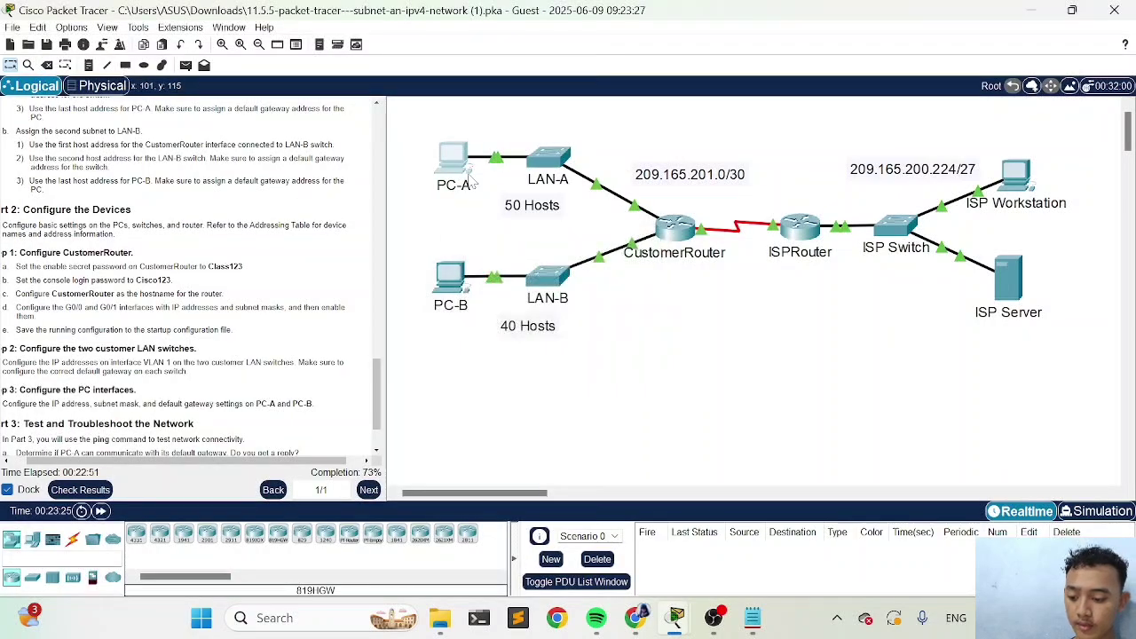
Reopen PC-A's IP configuration and set its IPv4 default gateway to 192.168.0.1.
{"action": "left_click", "coordinate": [454, 168]}
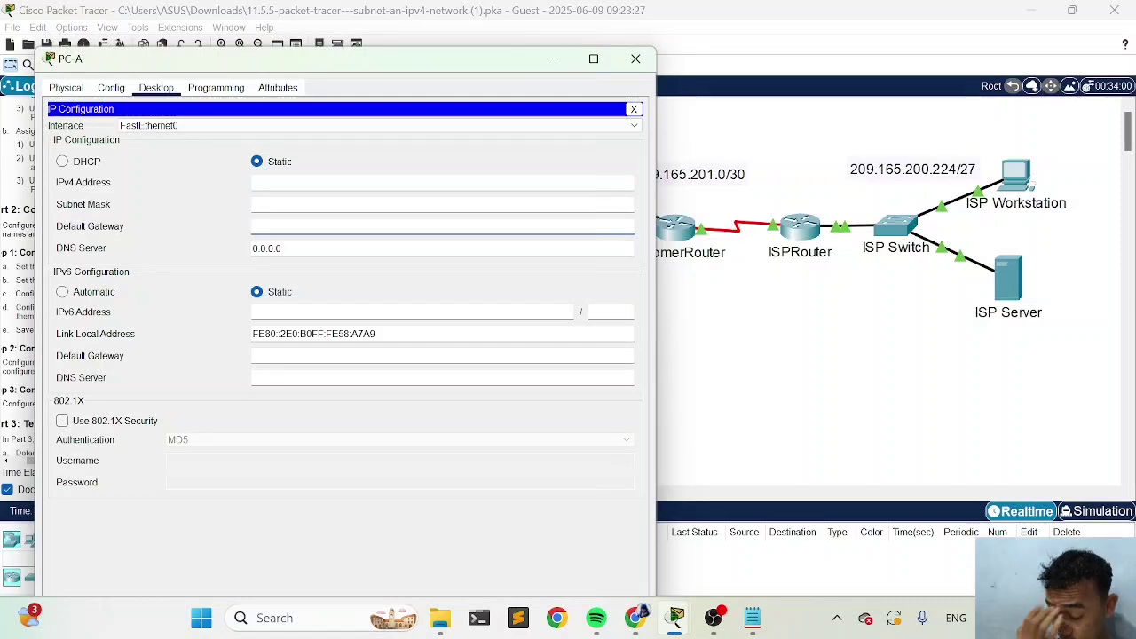
{"action": "type", "text": "192.168.01"}
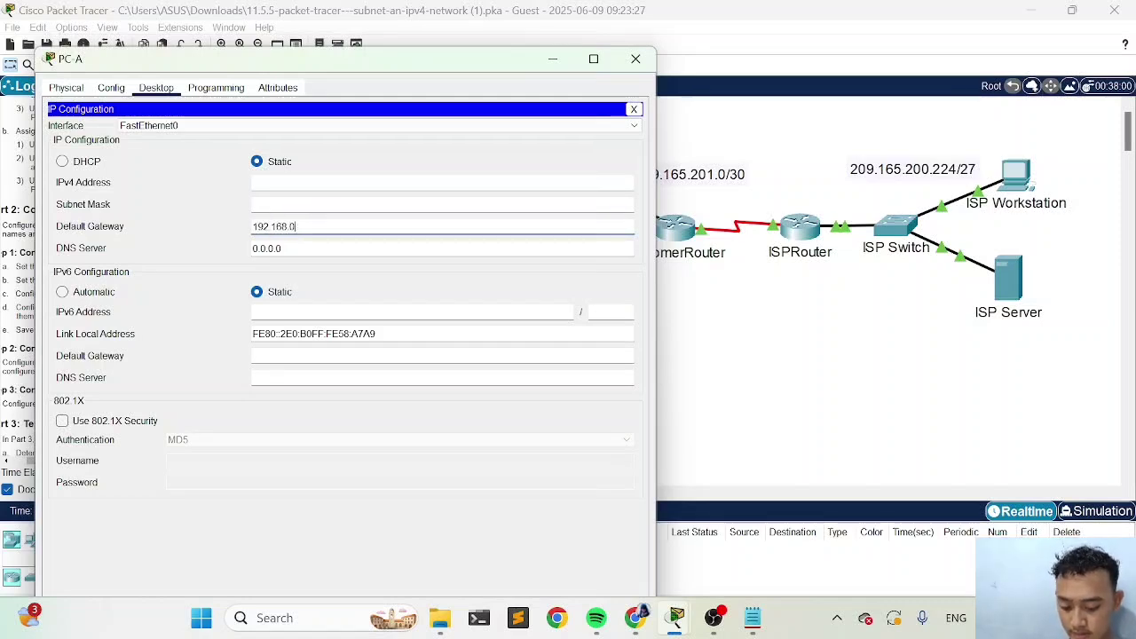
{"action": "key", "text": "BackSpace"}
{"action": "type", "text": ".1"}
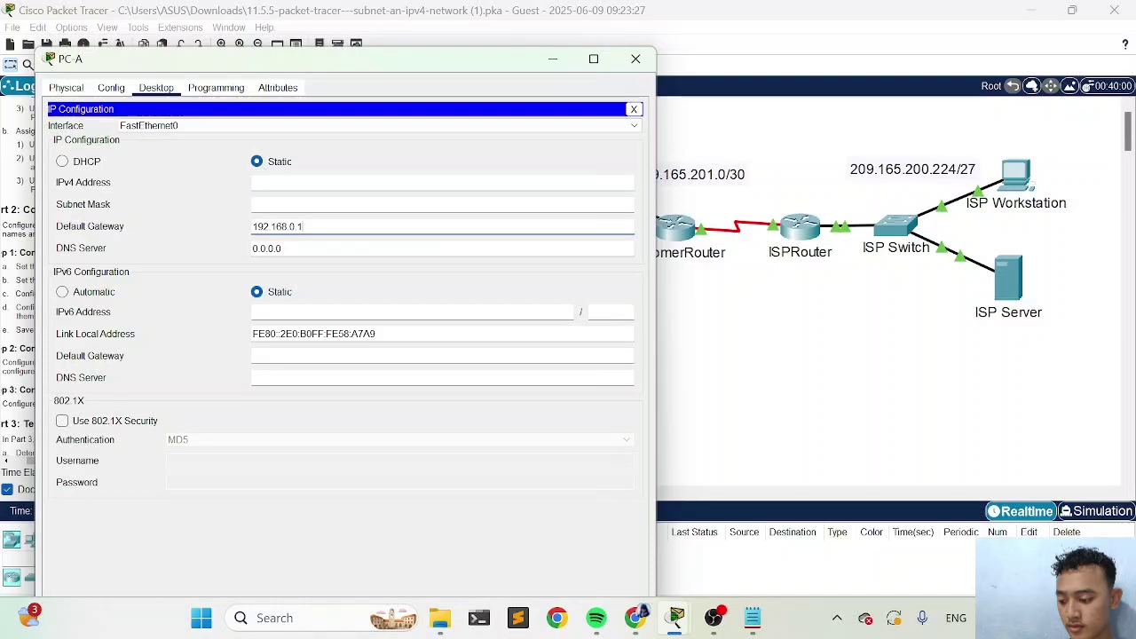
Assign PC-A the IPv4 address 192.168.0.3 with subnet mask 255.255.255.192, and close its device window.
{"action": "left_click", "coordinate": [256, 183]}
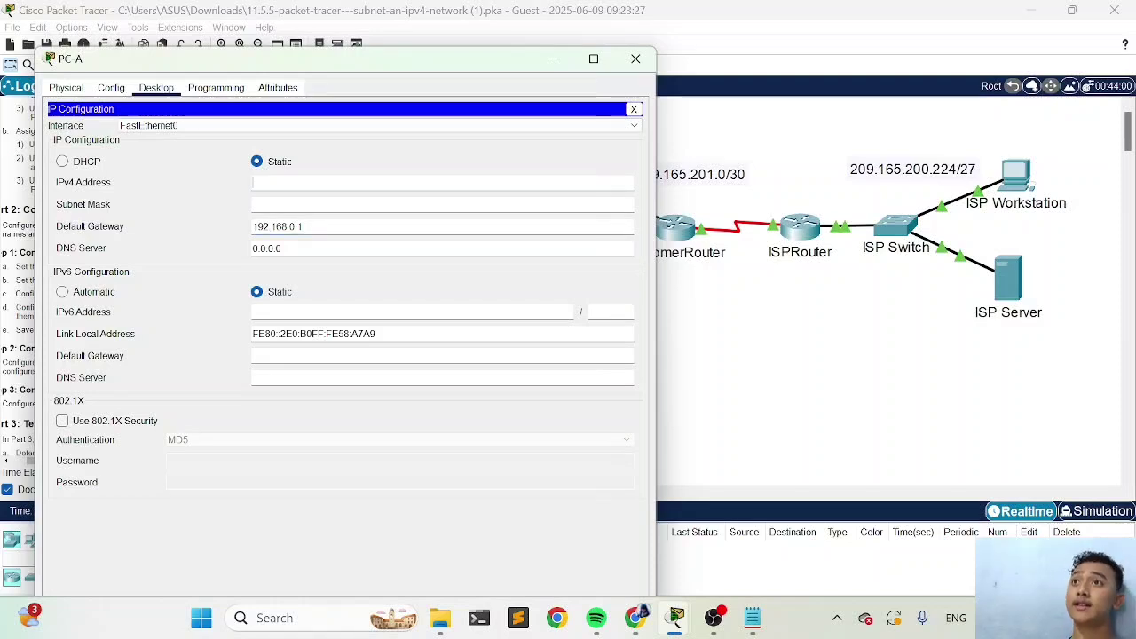
{"action": "type", "text": "192"}
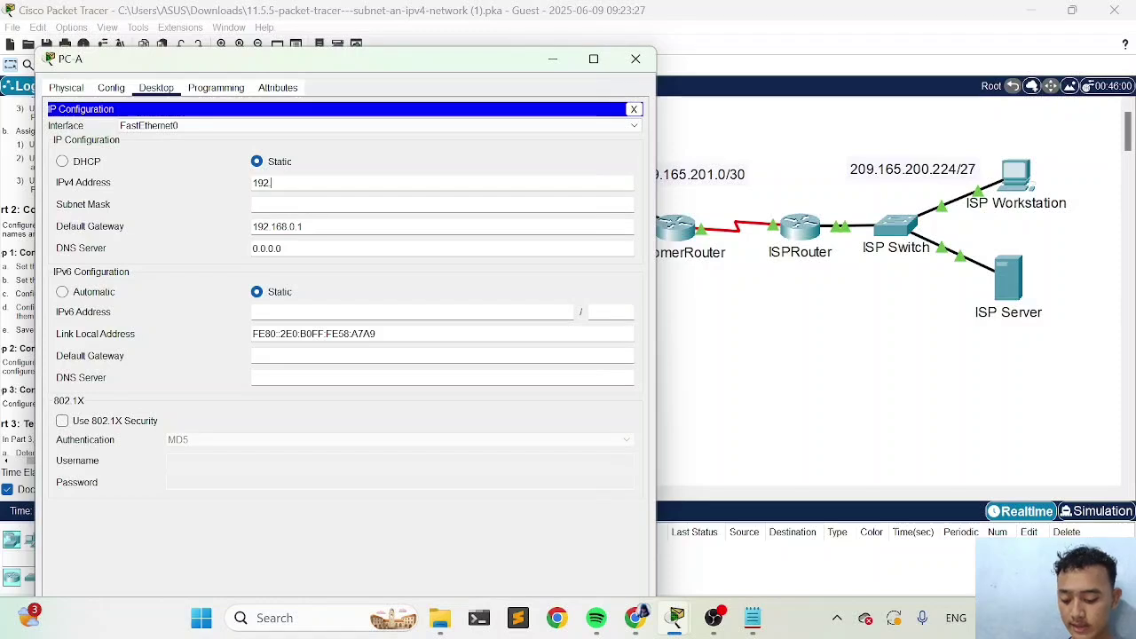
{"action": "type", "text": ".168."}
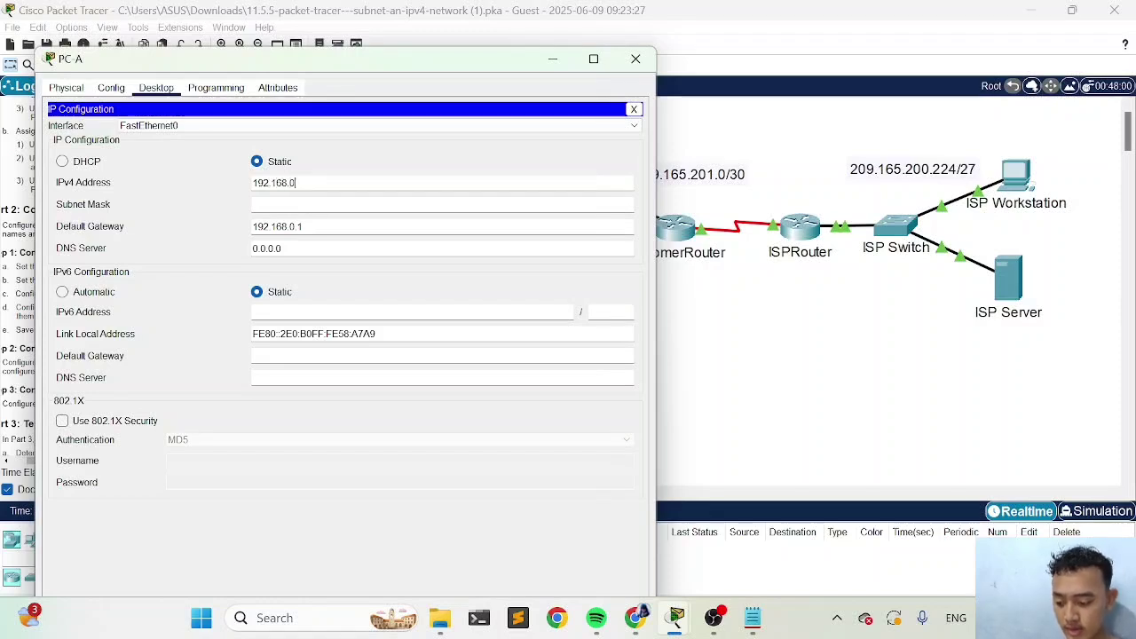
{"action": "type", "text": "0.3"}
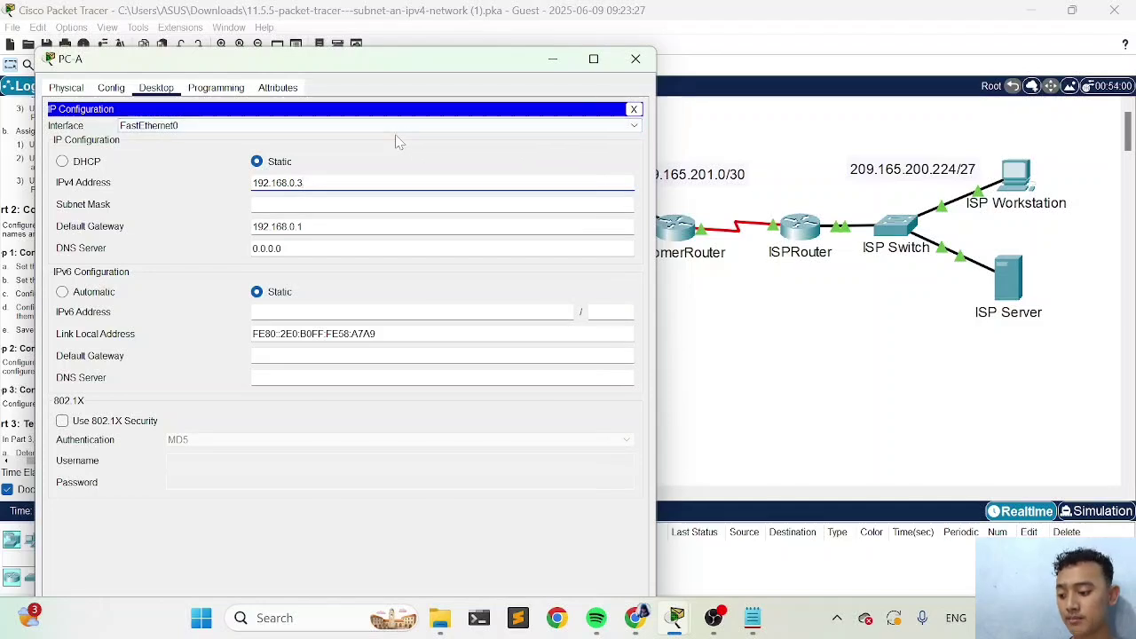
{"action": "key", "text": "Tab"}
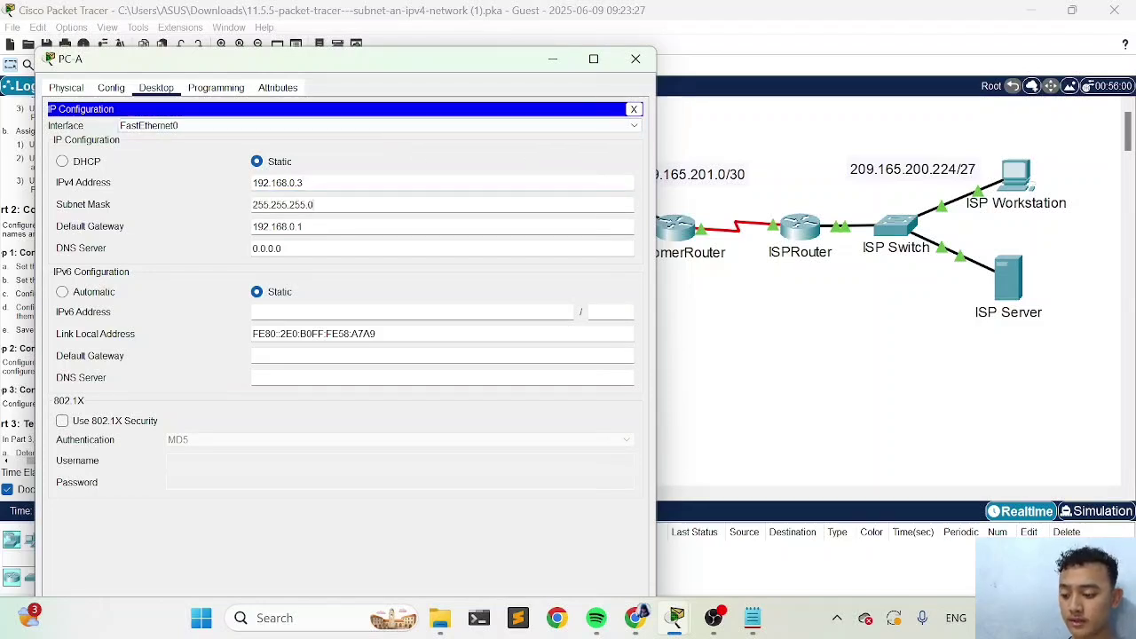
{"action": "key", "text": "BackSpace"}
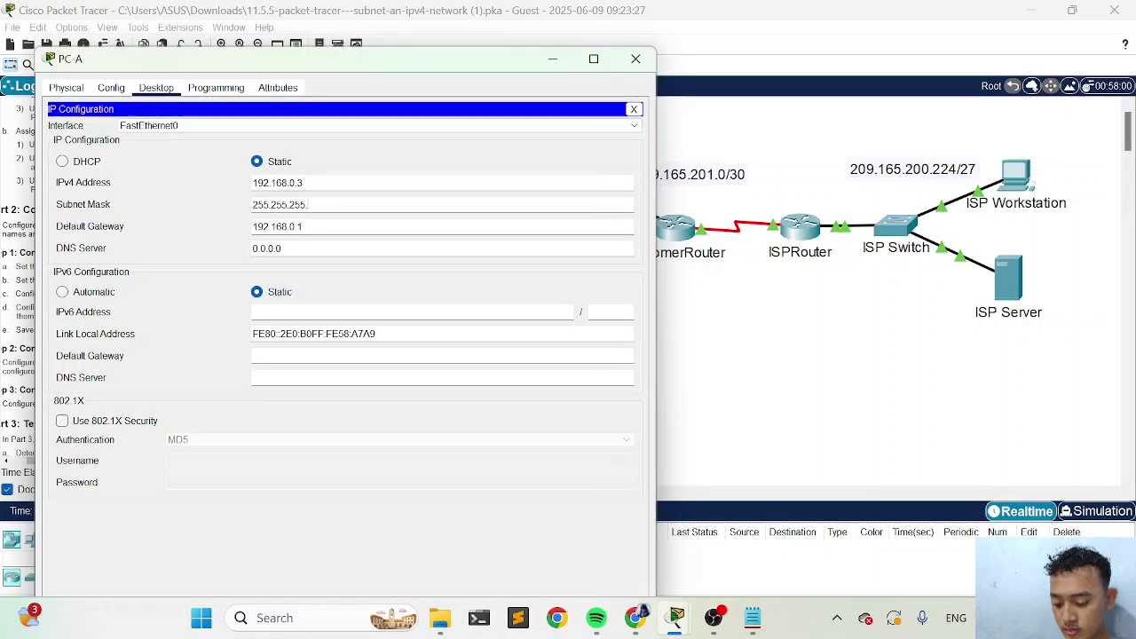
{"action": "type", "text": "192"}
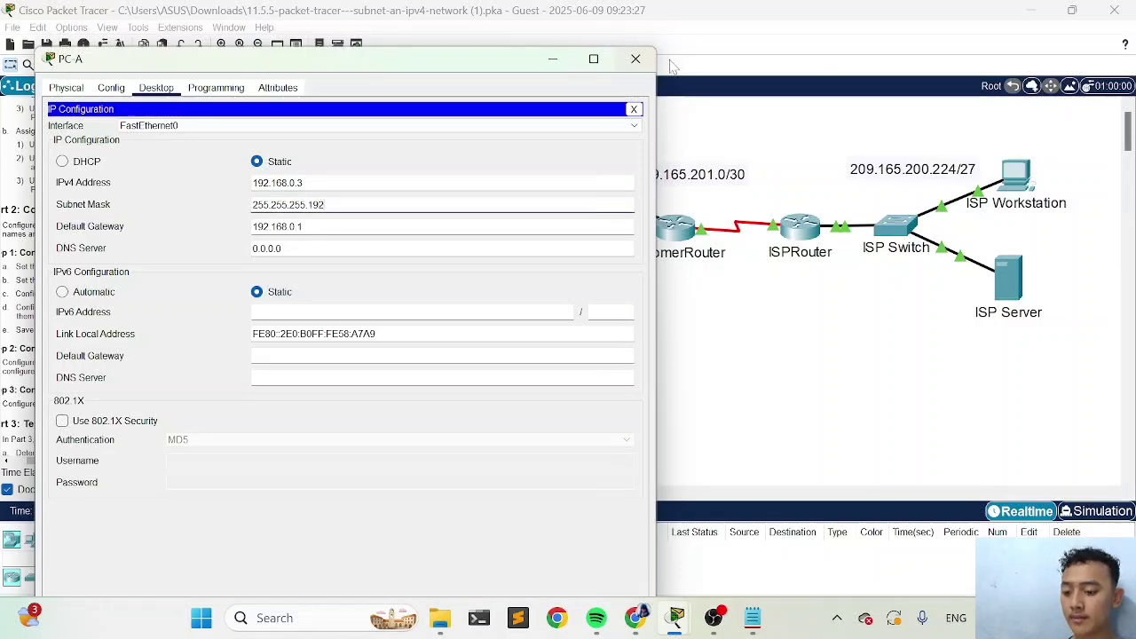
{"action": "left_click", "coordinate": [636, 59]}
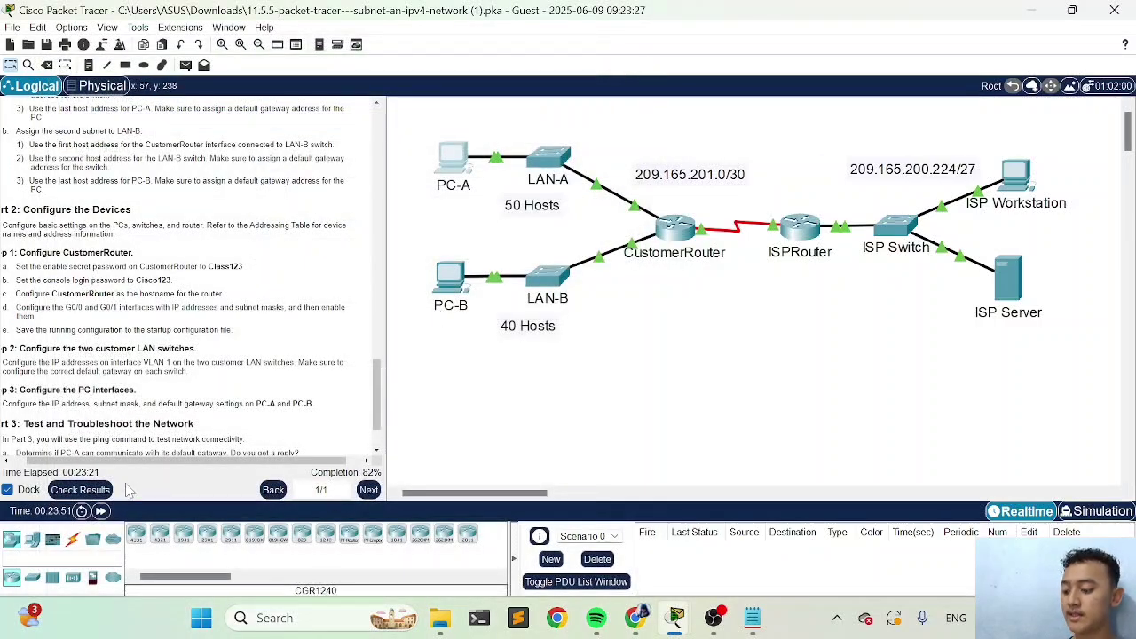
Check PC-A's and PC-B's assessment items in the activity results, and return to the topology.
{"action": "left_click", "coordinate": [96, 492]}
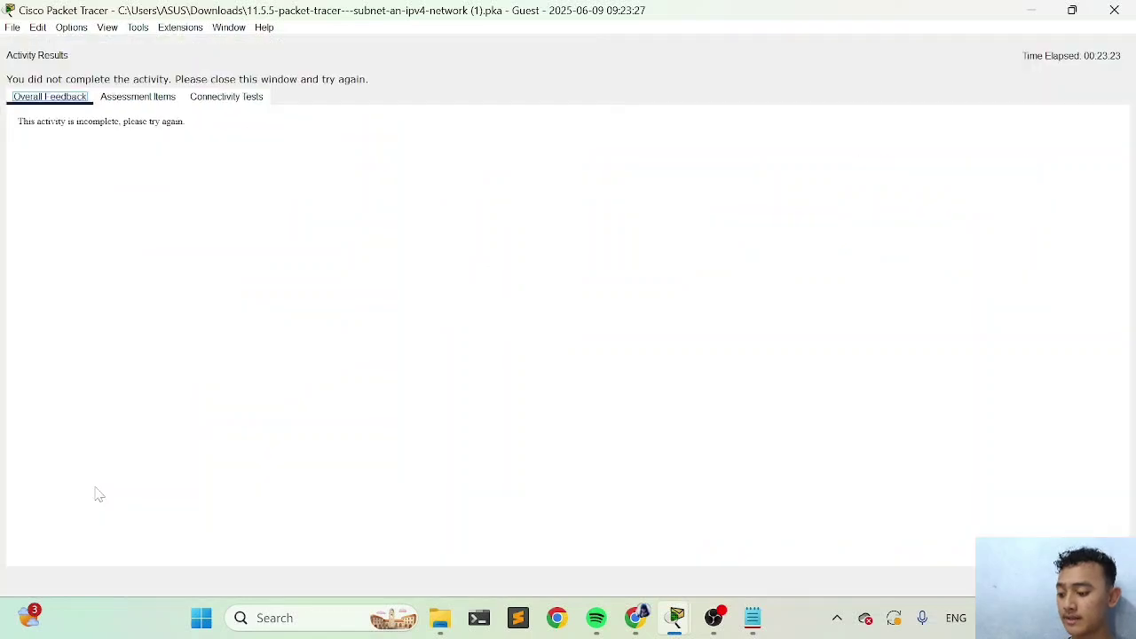
{"action": "left_click", "coordinate": [139, 105]}
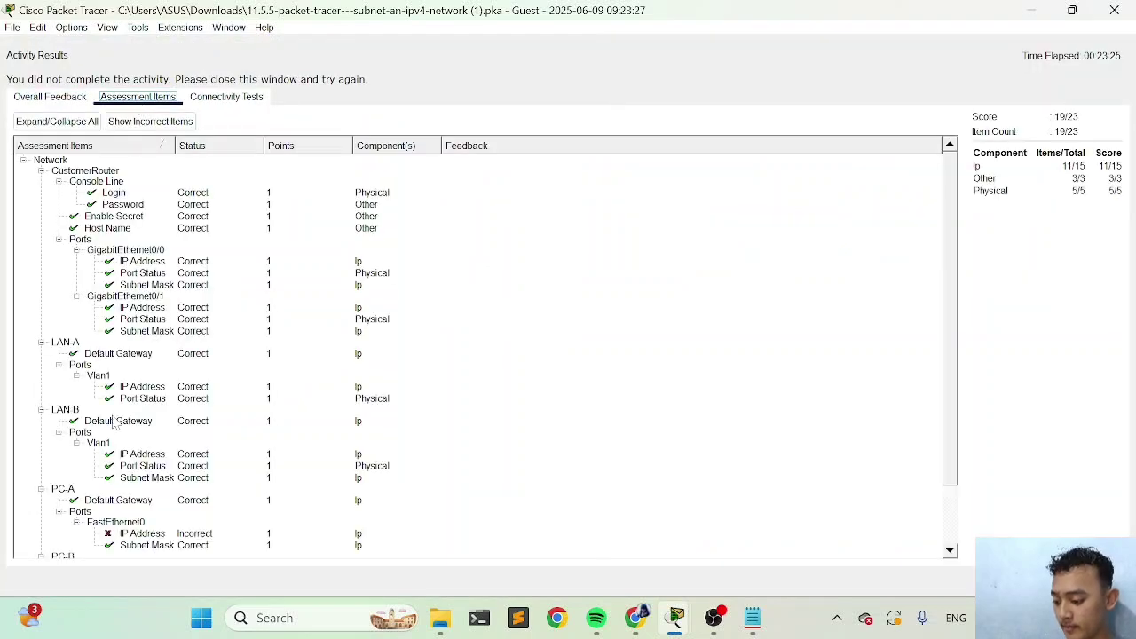
{"action": "scroll", "coordinate": [114, 425], "scroll_direction": "down", "scroll_amount": 2}
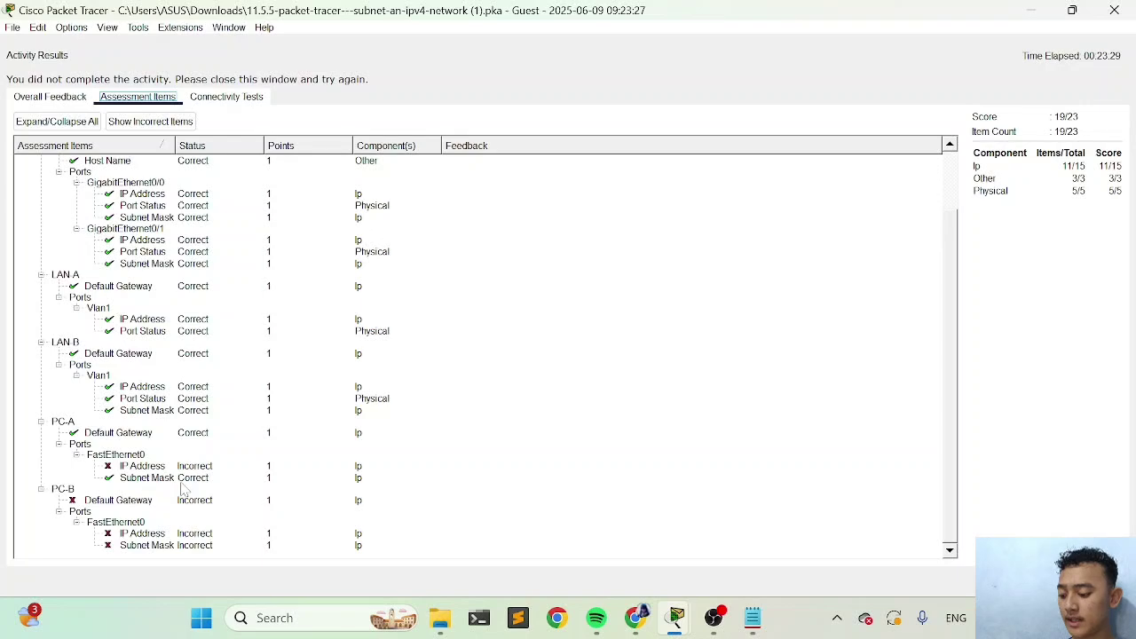
{"action": "left_click", "coordinate": [1099, 582]}
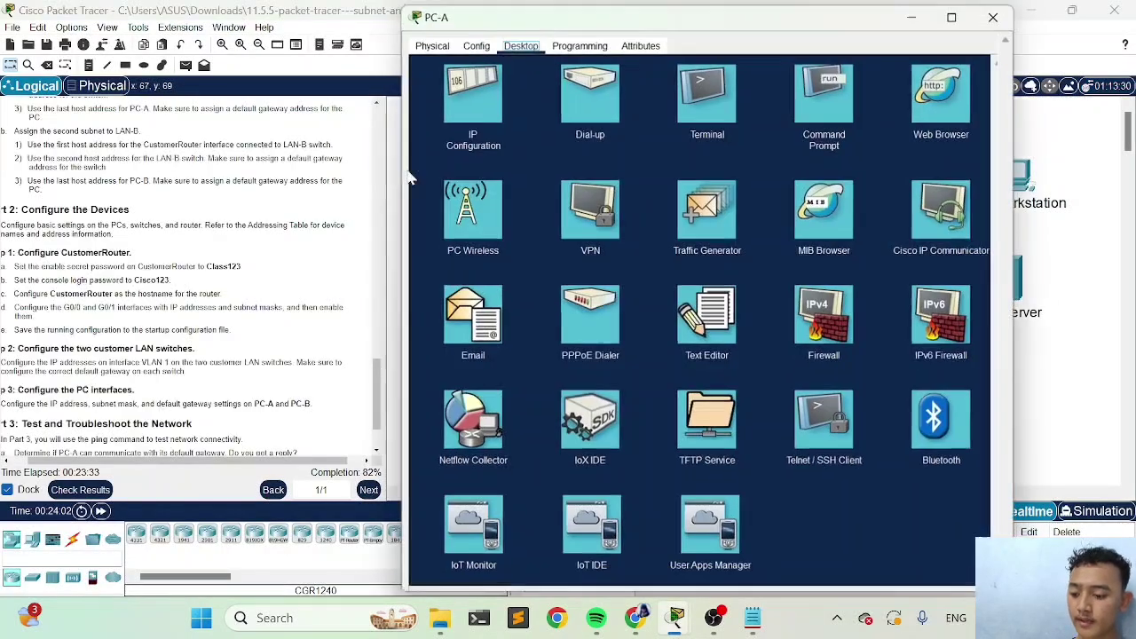
Change PC-A's IPv4 address to 192.168.0.62 and close its device window.
{"action": "left_click", "coordinate": [458, 158]}
{"action": "left_click", "coordinate": [473, 133]}
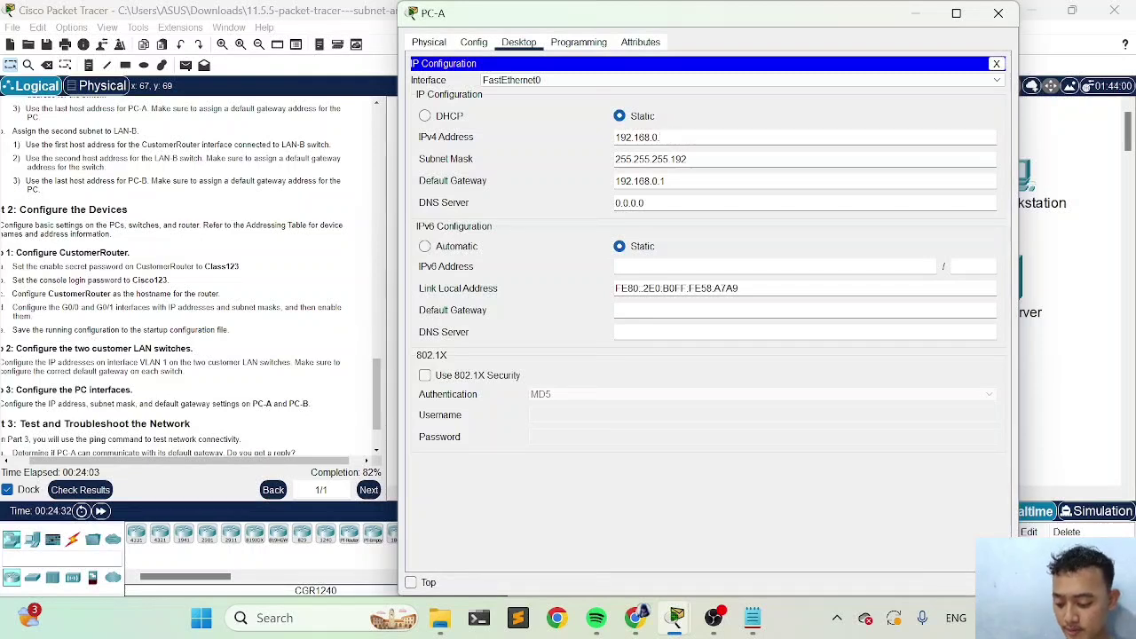
{"action": "type", "text": "62"}
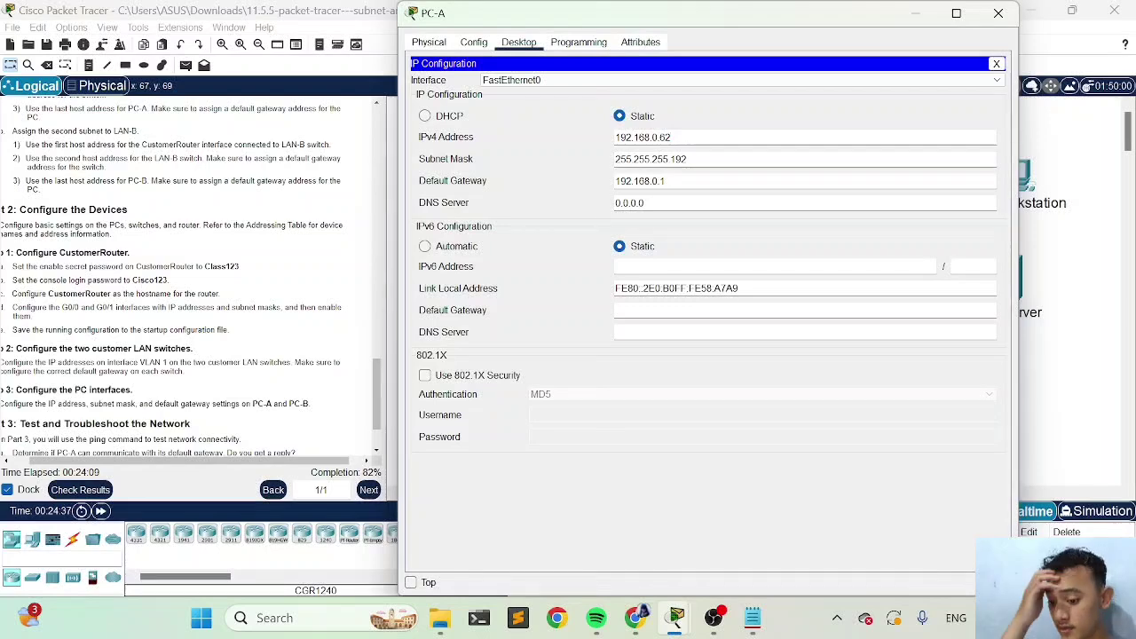
{"action": "left_click", "coordinate": [999, 12]}
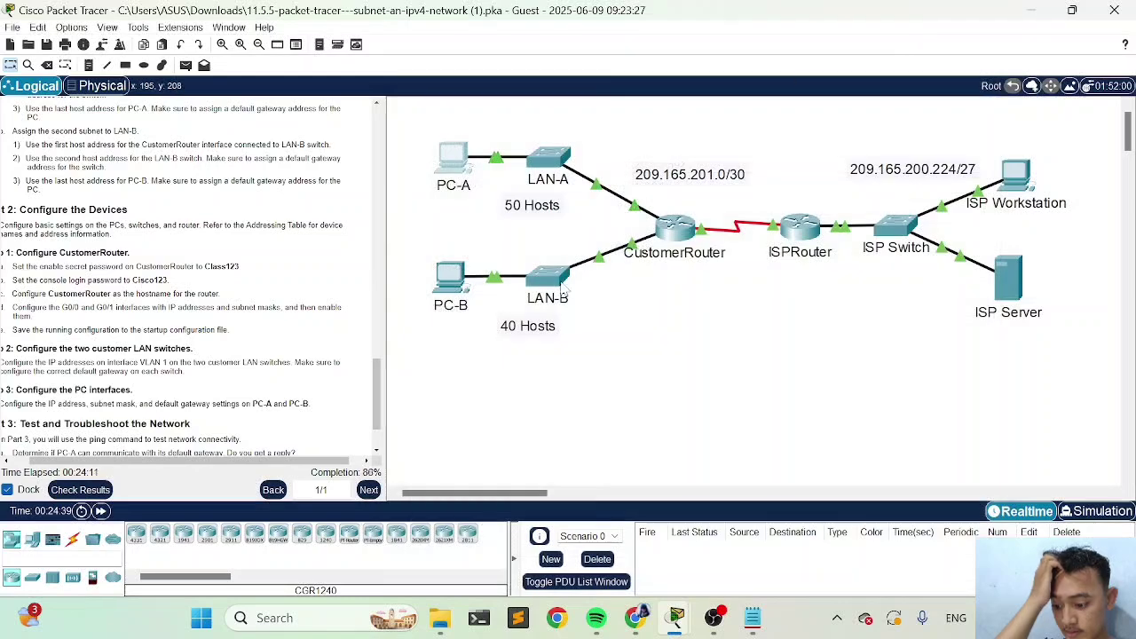
Recheck the assessment items for PC-A's new address and the remaining PC-B settings, and return to the topology.
{"action": "left_click", "coordinate": [80, 491]}
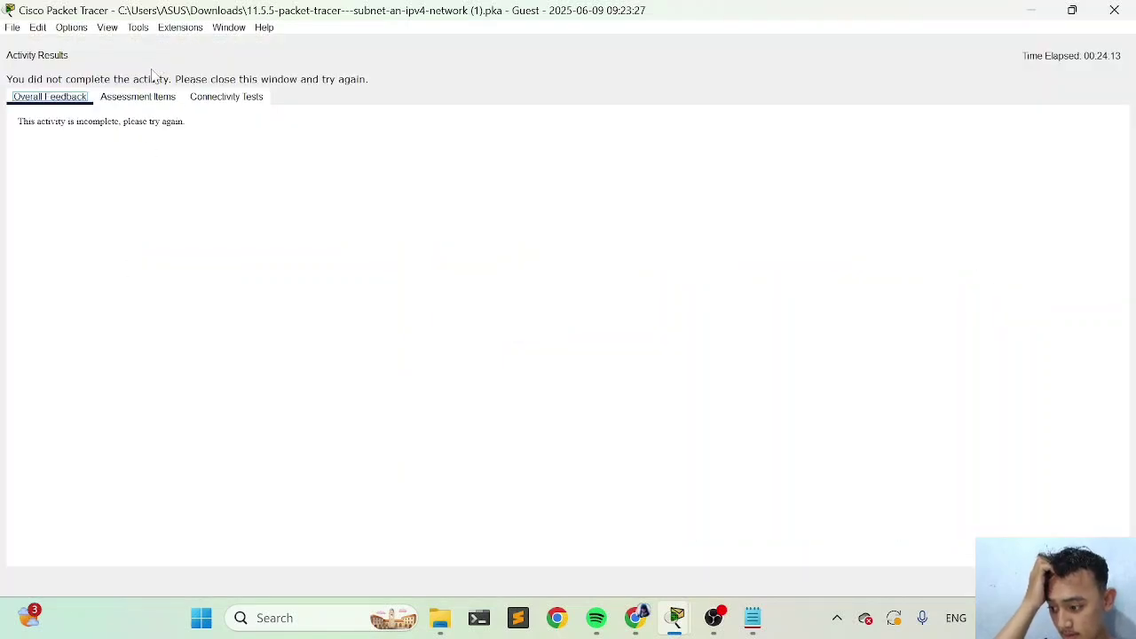
{"action": "left_click", "coordinate": [142, 97]}
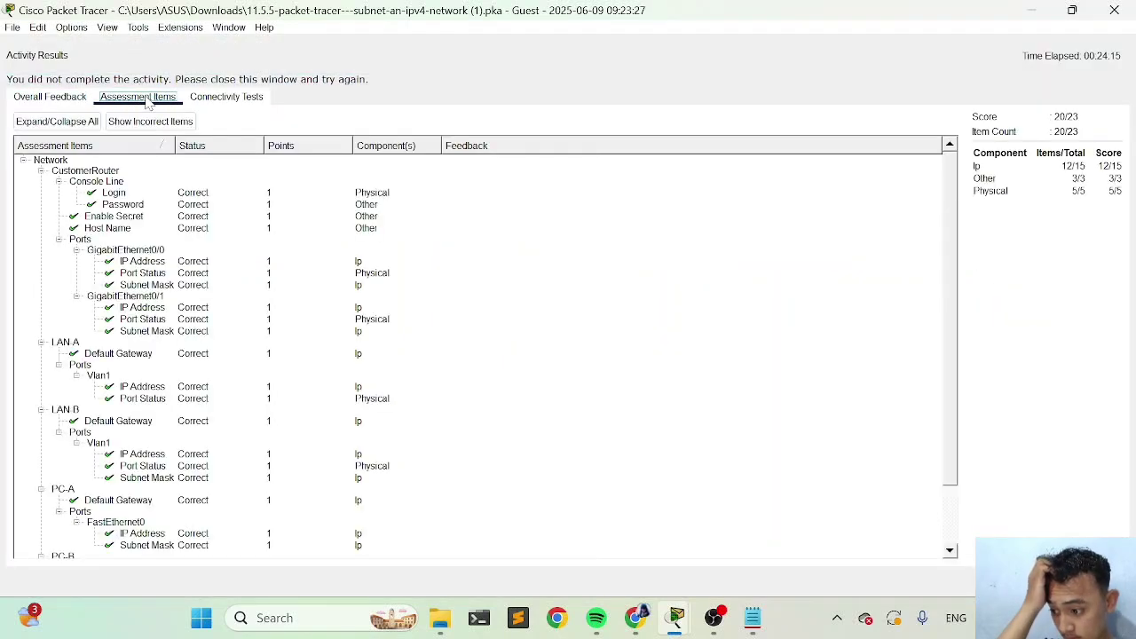
{"action": "scroll", "coordinate": [139, 414], "scroll_direction": "down", "scroll_amount": 2}
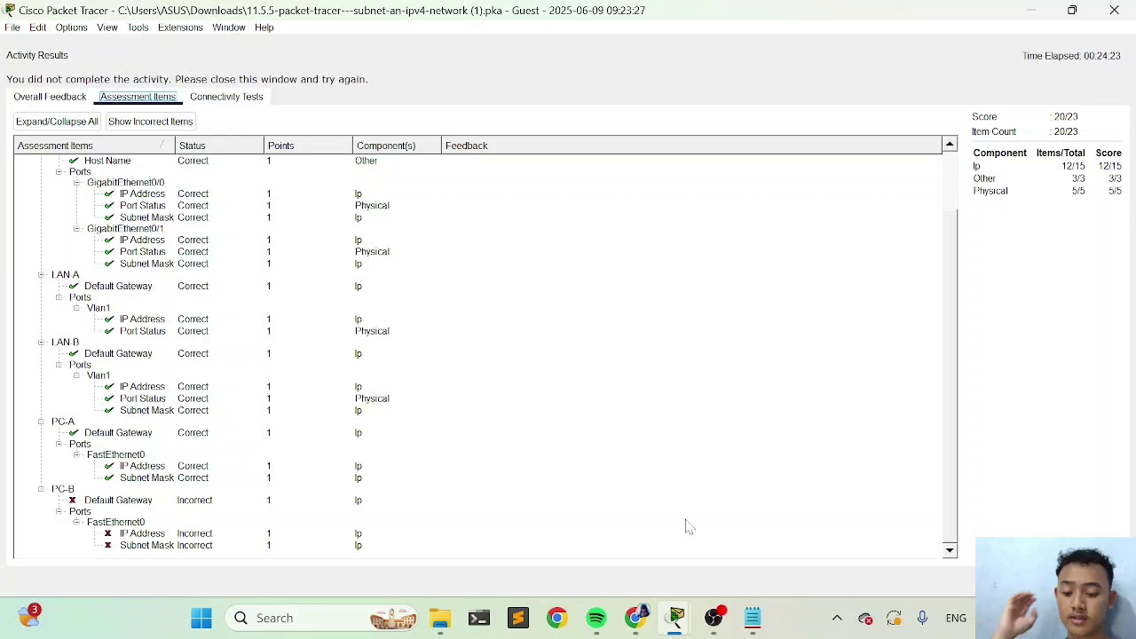
{"action": "left_click", "coordinate": [1098, 582]}
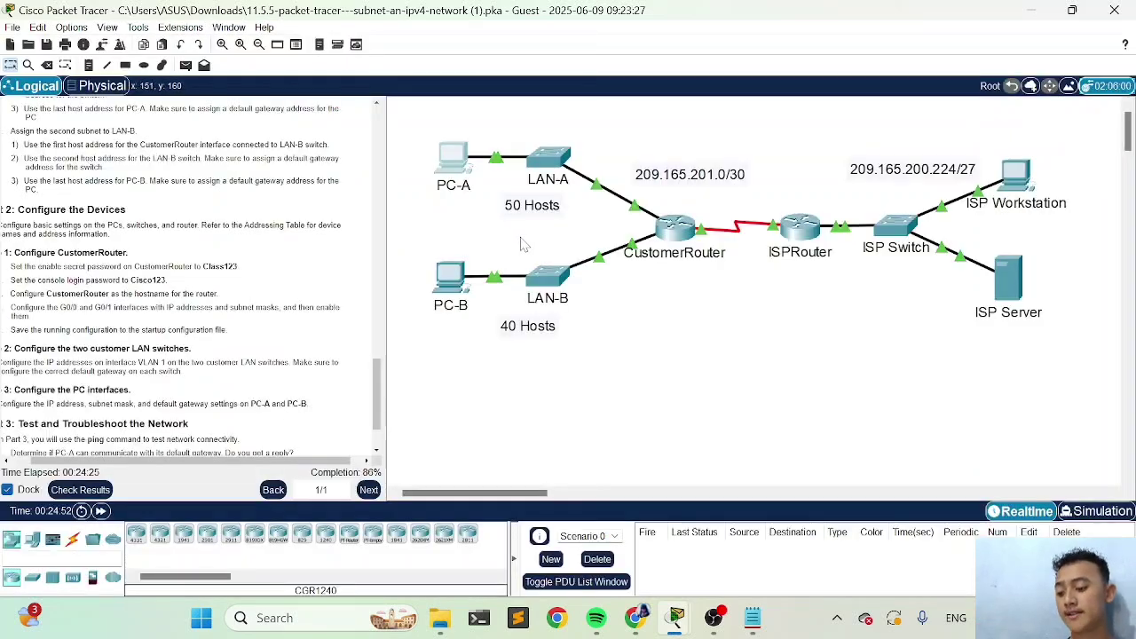
Open PC-B's IP configuration and set its IPv4 default gateway to 192.168.0.65.
{"action": "left_click", "coordinate": [461, 278]}
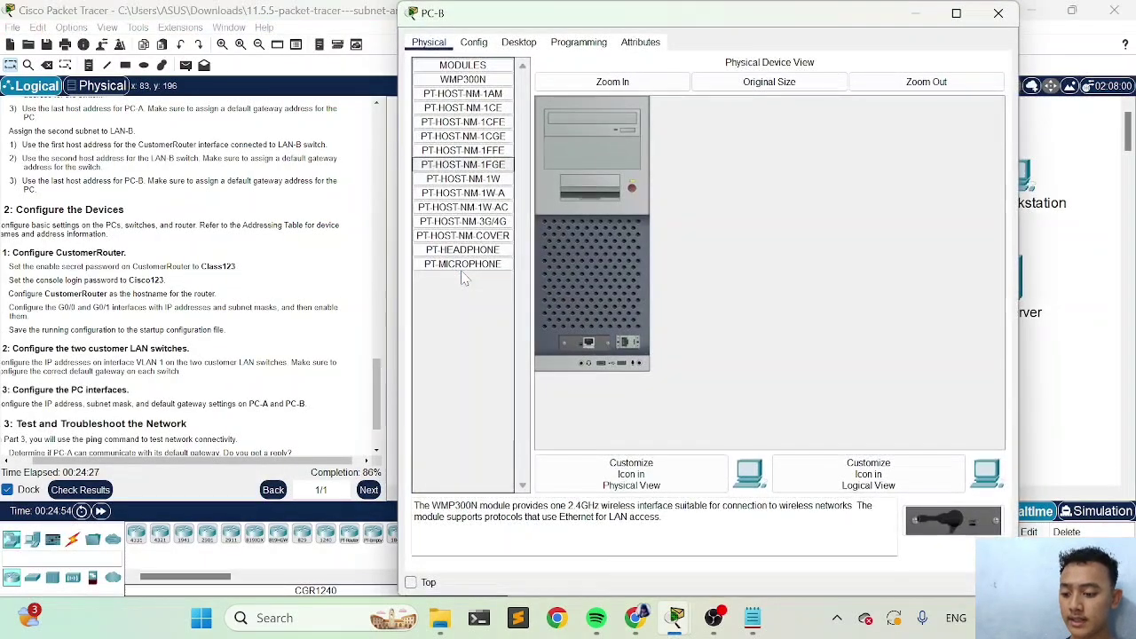
{"action": "left_click", "coordinate": [515, 45]}
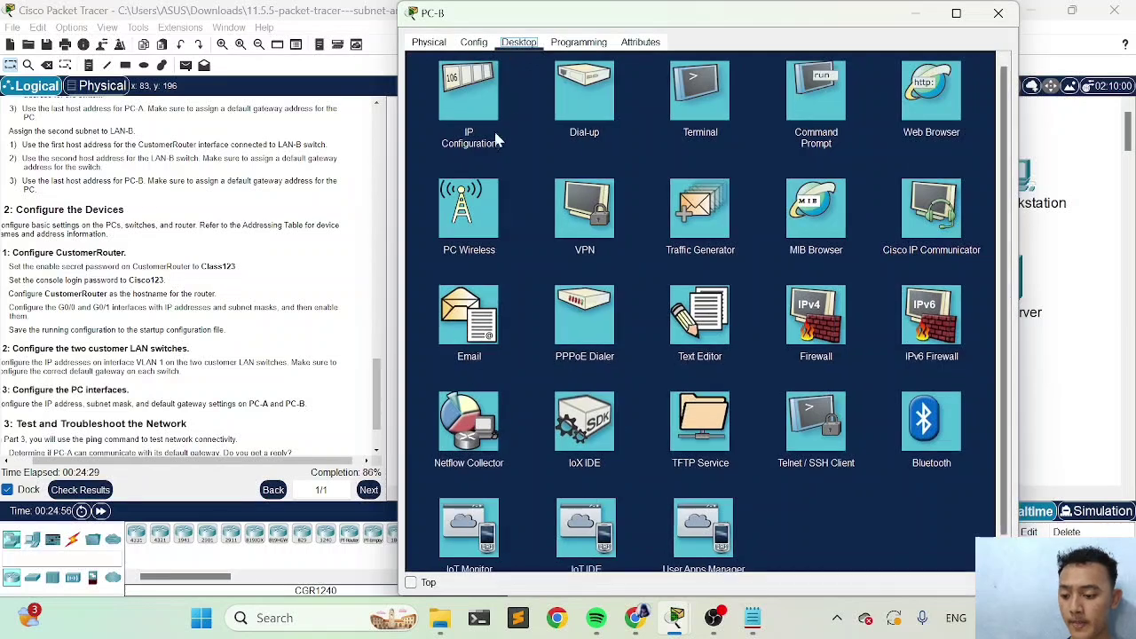
{"action": "left_click", "coordinate": [475, 106]}
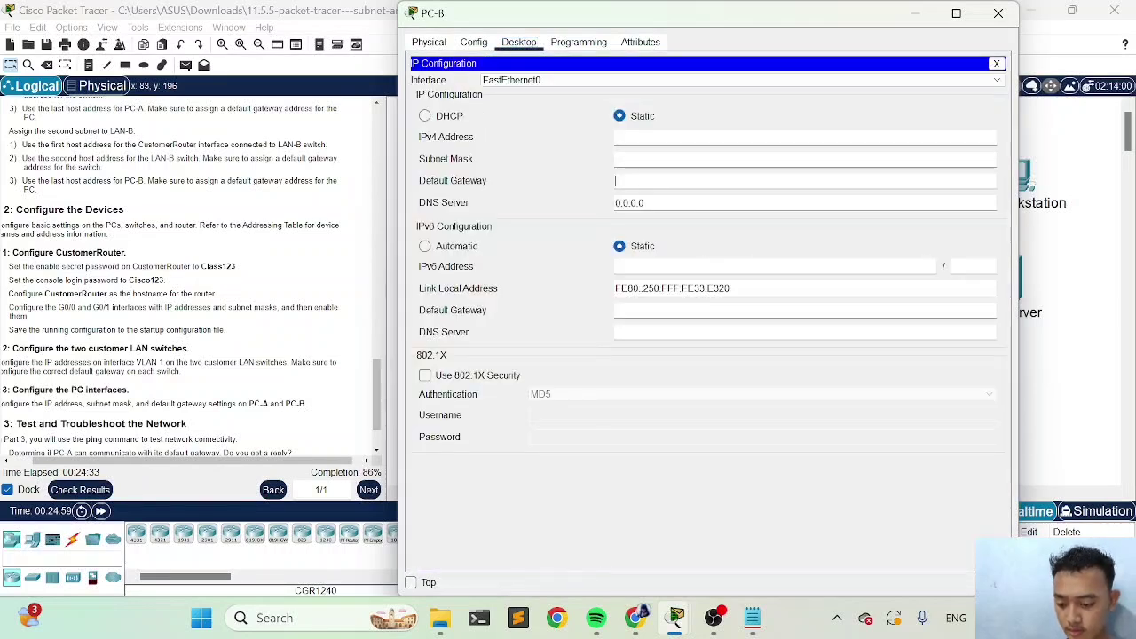
{"action": "type", "text": "192.168.0"}
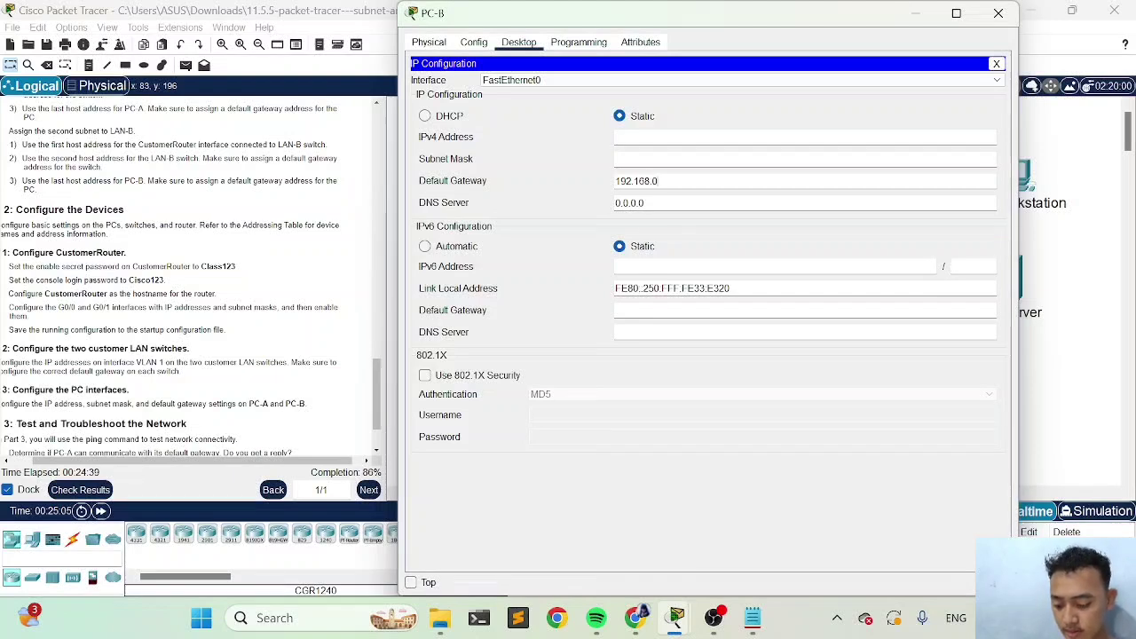
{"action": "type", "text": "6"}
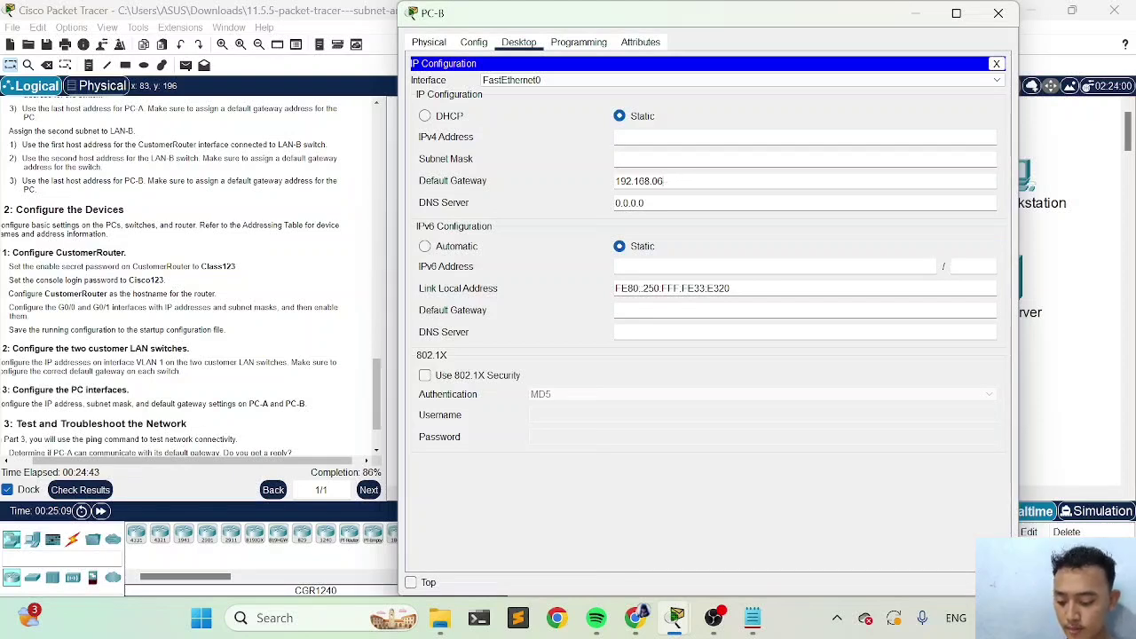
{"action": "type", "text": "5"}
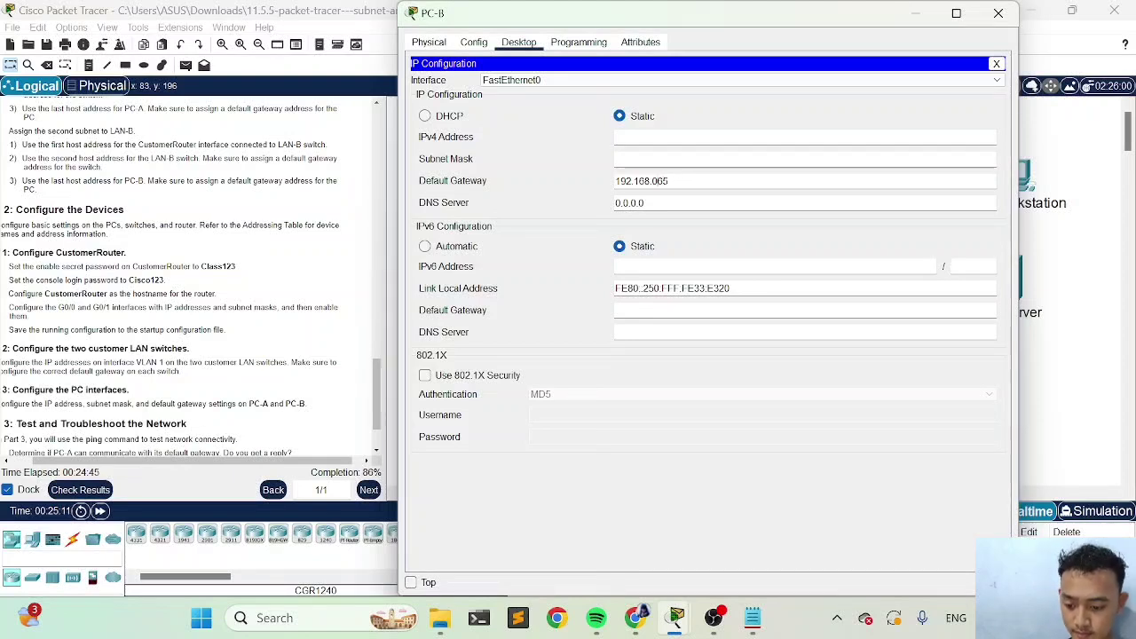
{"action": "left_click", "coordinate": [621, 159]}
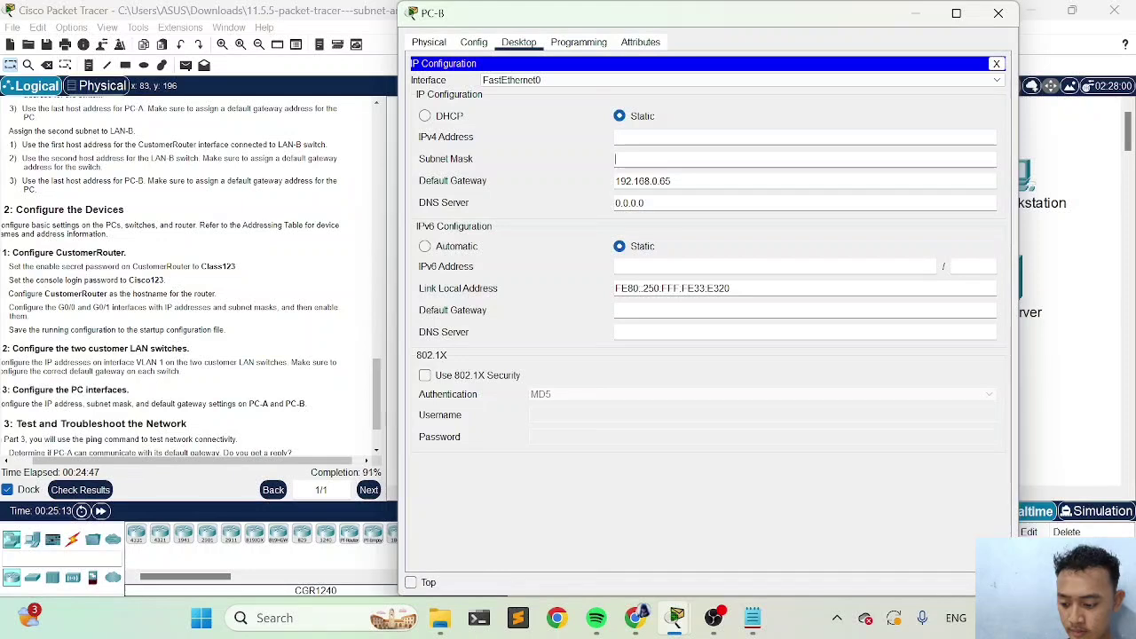
Set PC-B's IPv4 address to 192.168.0.126 with subnet mask 255.255.255.192, and close its device window.
{"action": "left_click", "coordinate": [658, 137]}
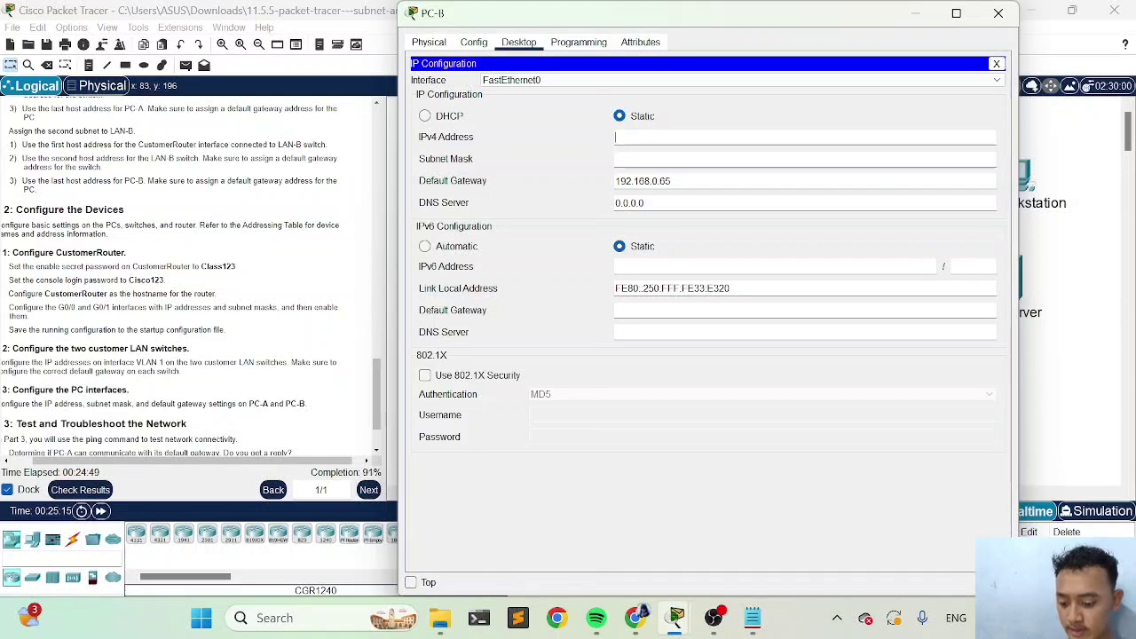
{"action": "type", "text": "192.168"}
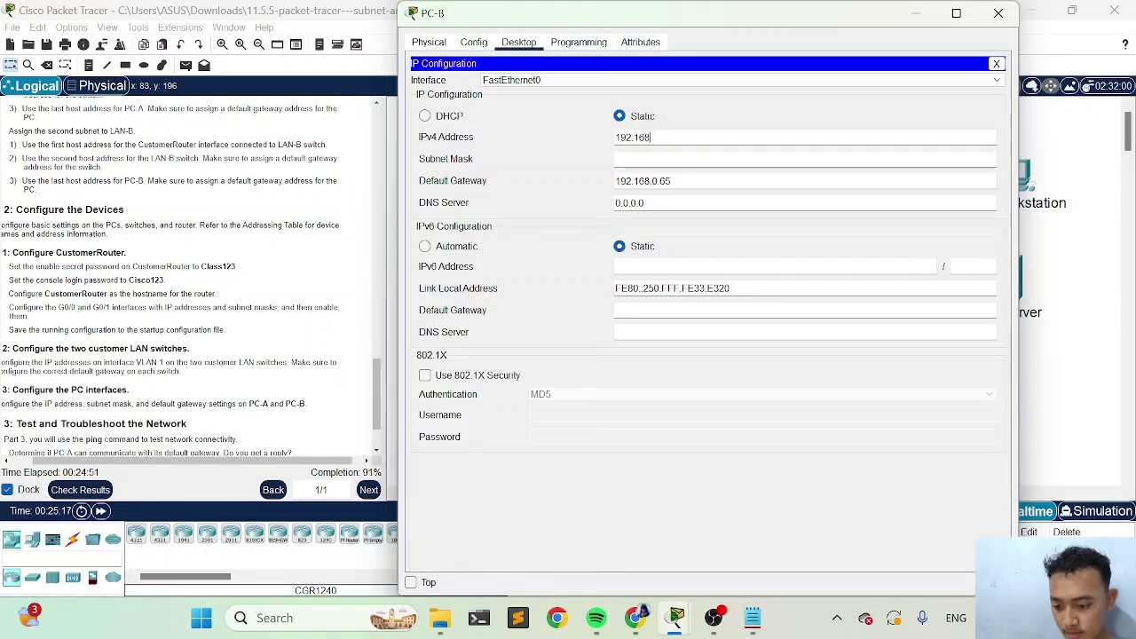
{"action": "type", "text": ".0."}
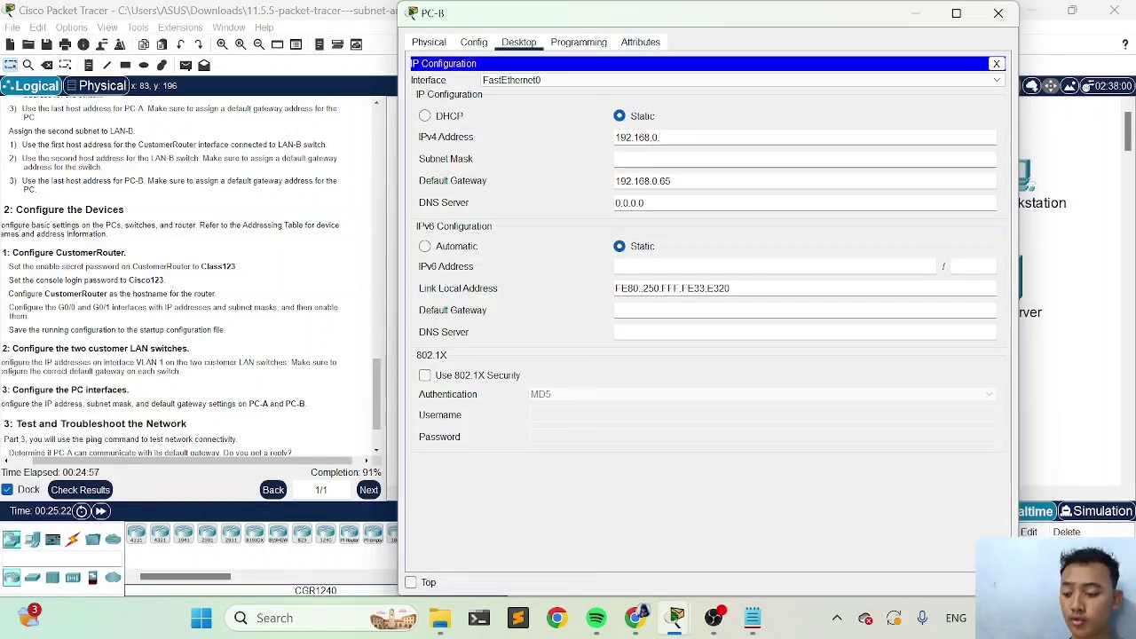
{"action": "type", "text": "126"}
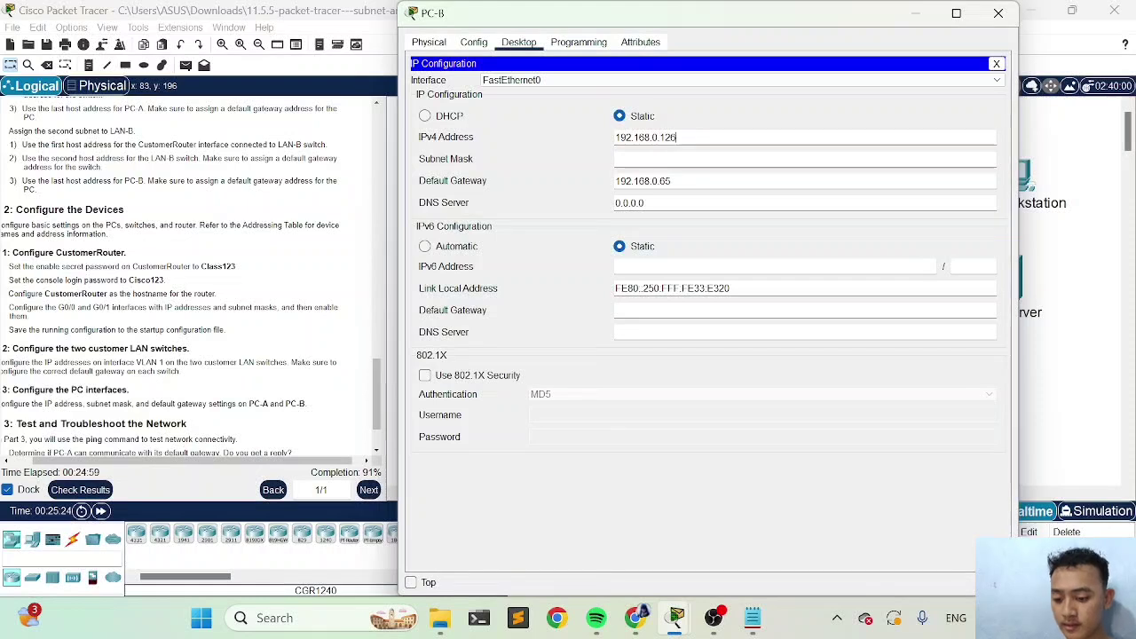
{"action": "key", "text": "Tab"}
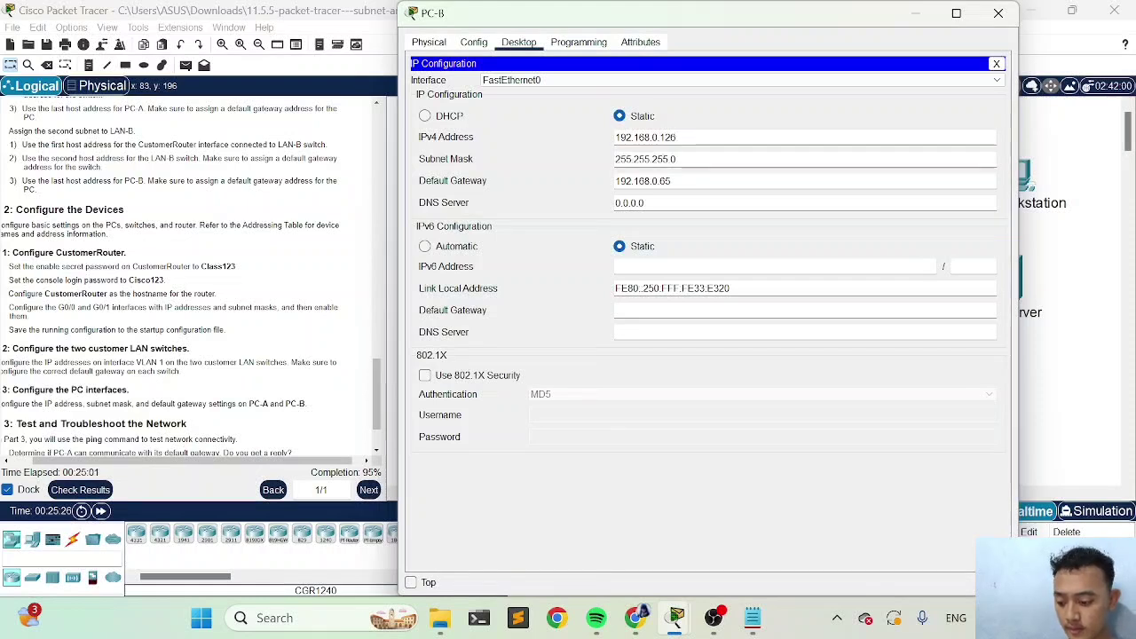
{"action": "key", "text": "BackSpace"}
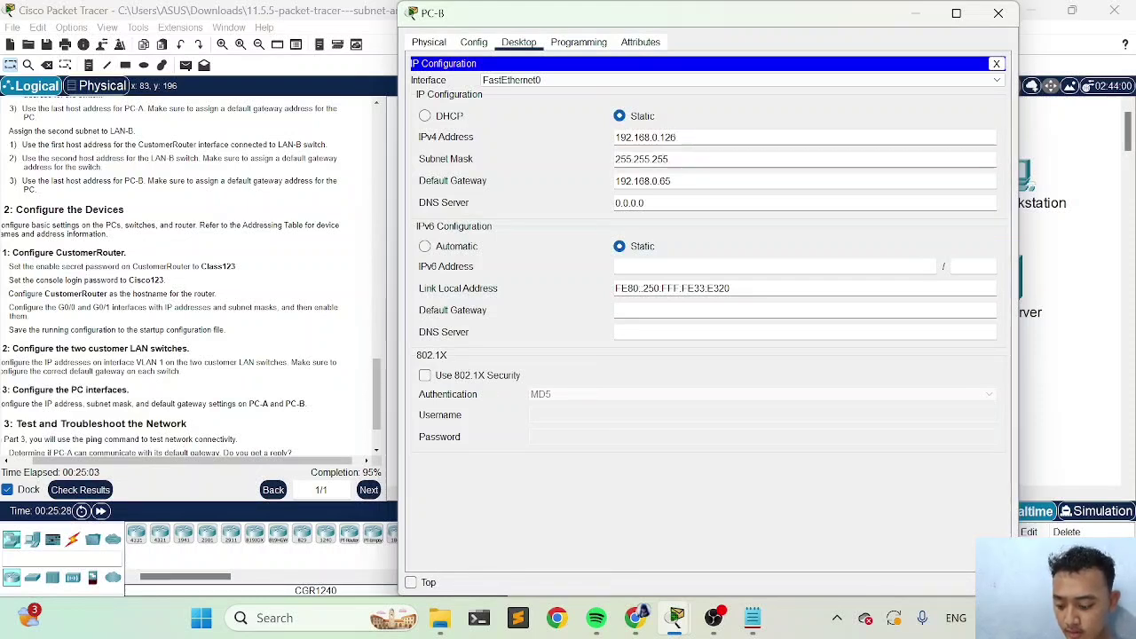
{"action": "type", "text": "192"}
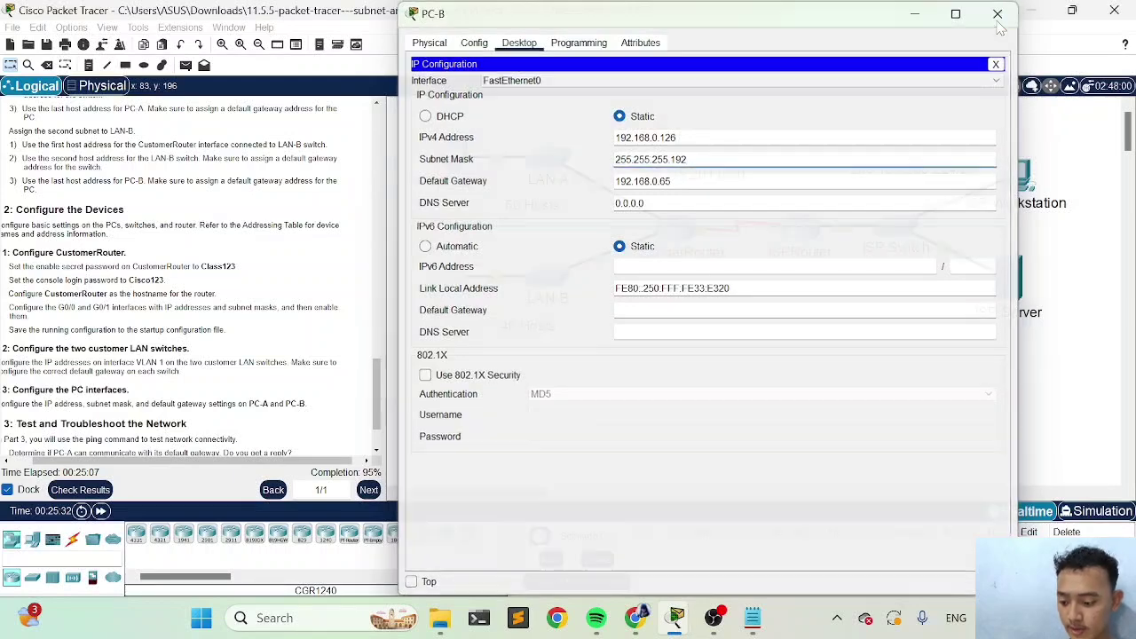
{"action": "left_click", "coordinate": [999, 13]}
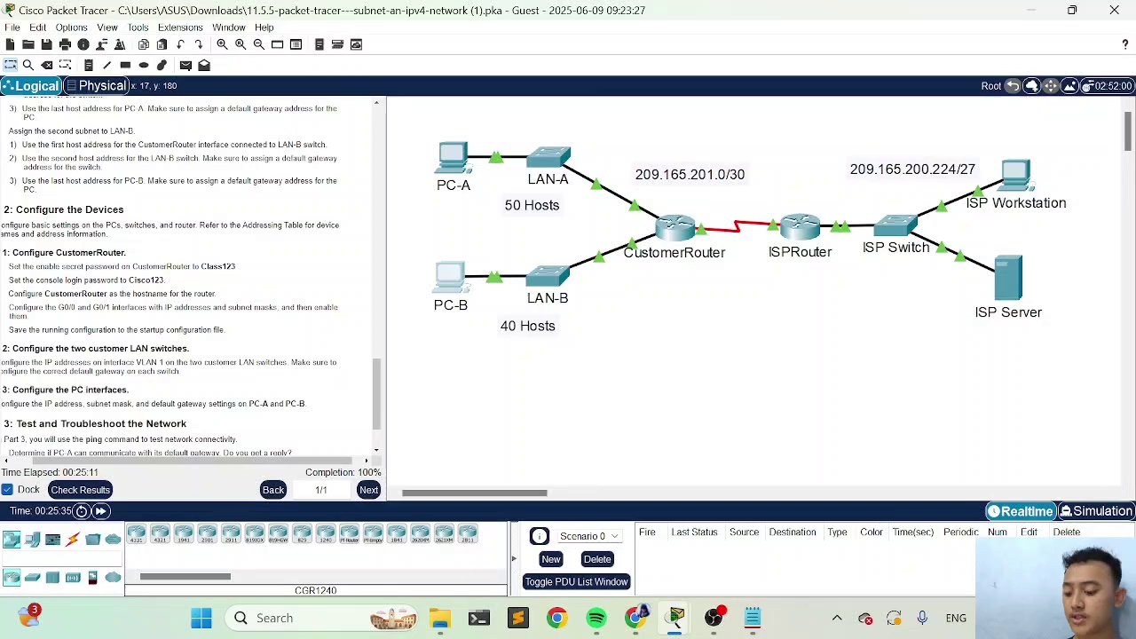
Check the activity results and review the assessment items for all devices, and return to the topology.
{"action": "left_click", "coordinate": [80, 490]}
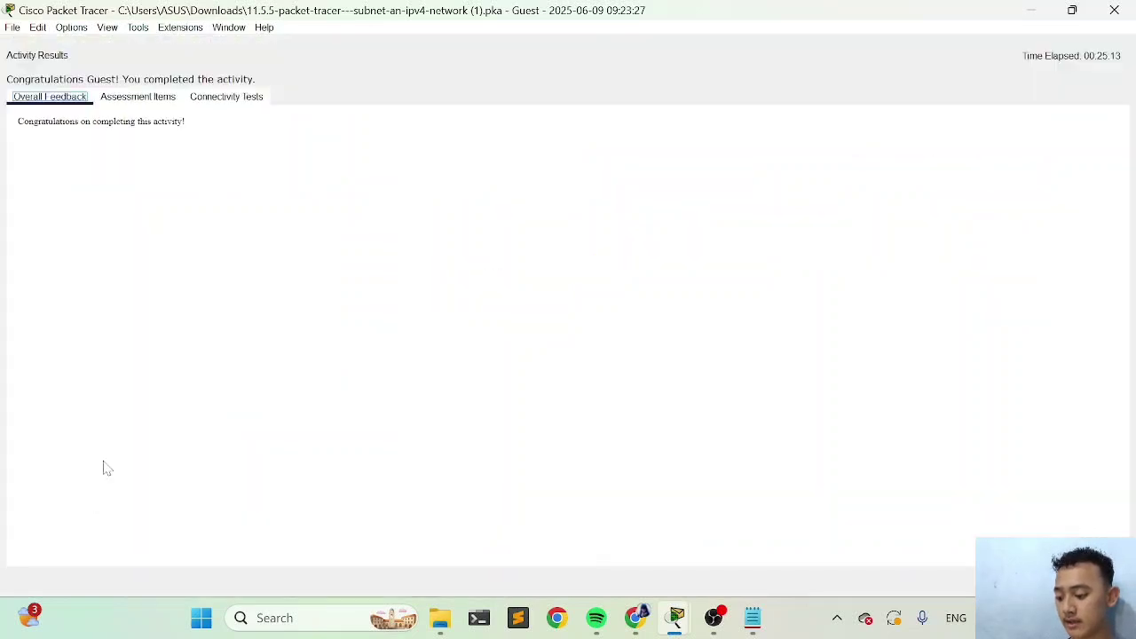
{"action": "left_click", "coordinate": [137, 97]}
{"action": "scroll", "coordinate": [96, 349], "scroll_direction": "down", "scroll_amount": 2}
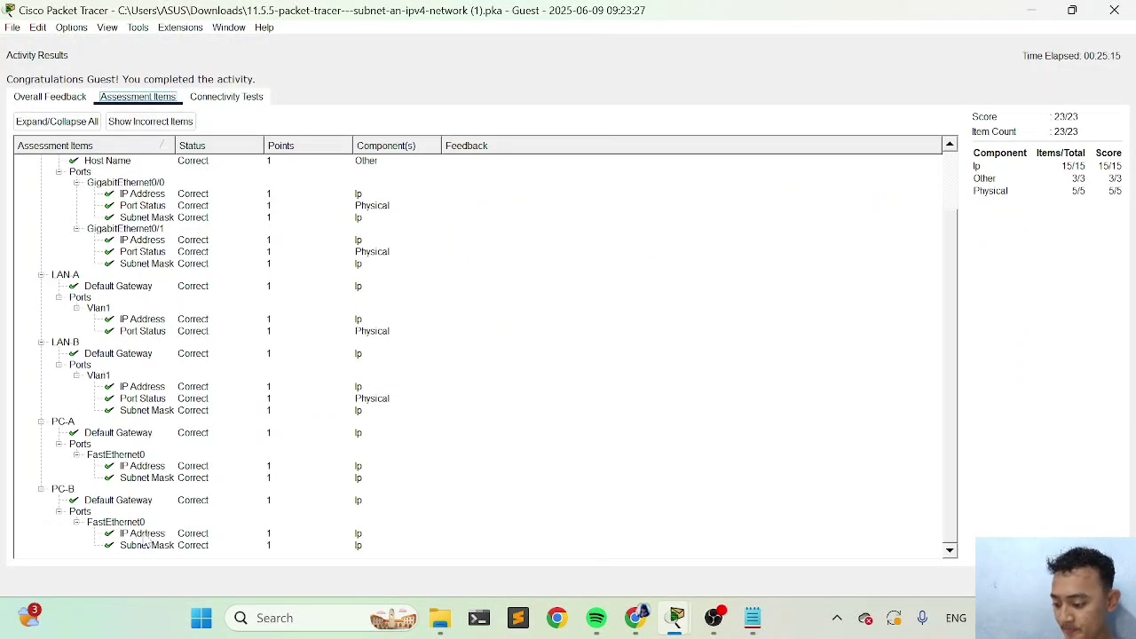
{"action": "scroll", "coordinate": [227, 295], "scroll_direction": "up", "scroll_amount": 2}
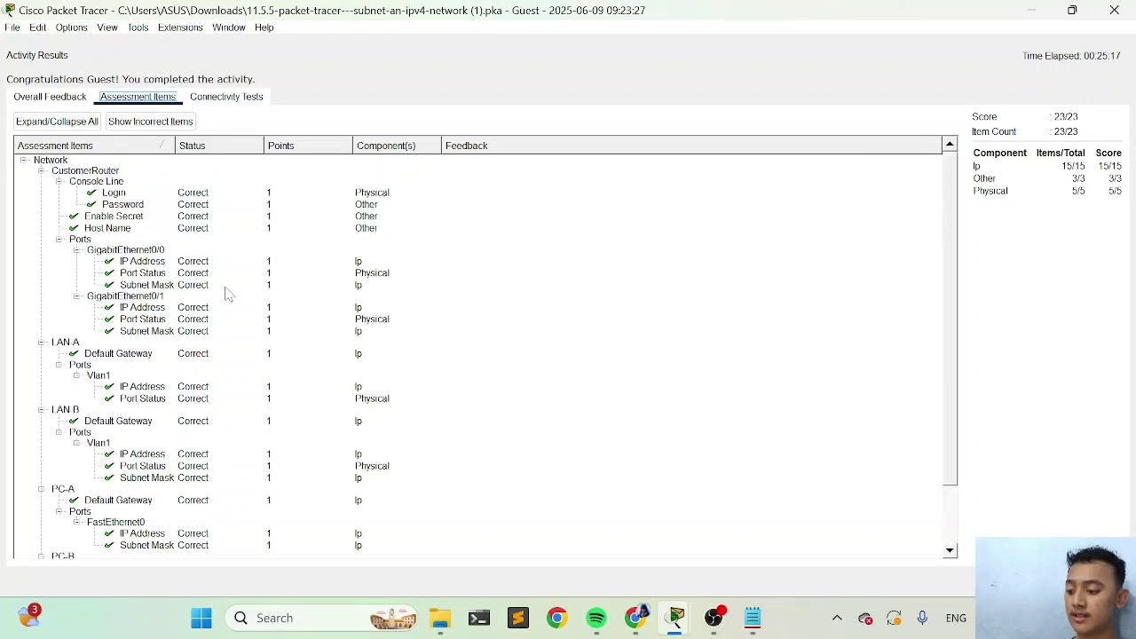
{"action": "left_click", "coordinate": [1096, 582]}
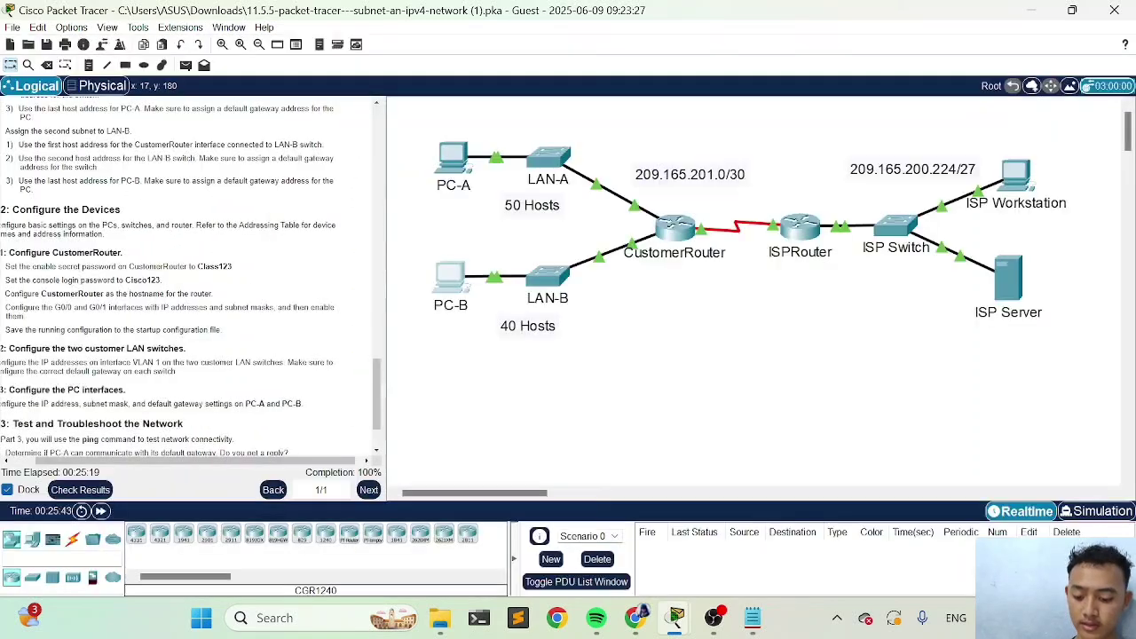
Bring up the Notepad subnet calculations beneath the topology for review, and return to Packet Tracer.
{"action": "left_click", "coordinate": [753, 618]}
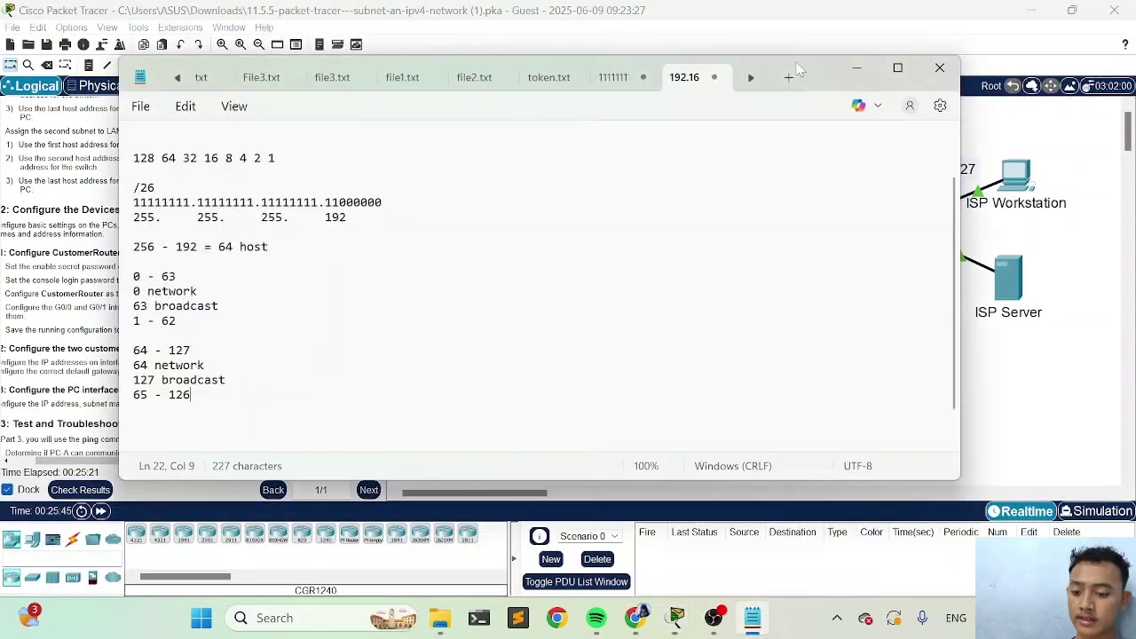
{"action": "left_click_drag", "start_coordinate": [821, 74], "coordinate": [768, 299]}
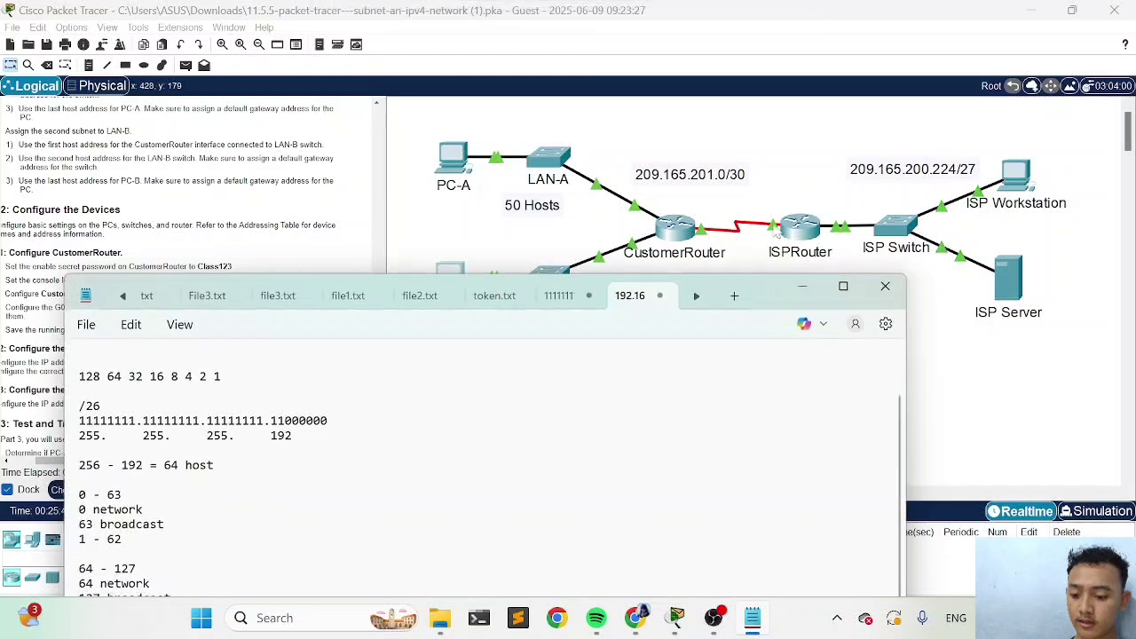
{"action": "left_click", "coordinate": [773, 153]}
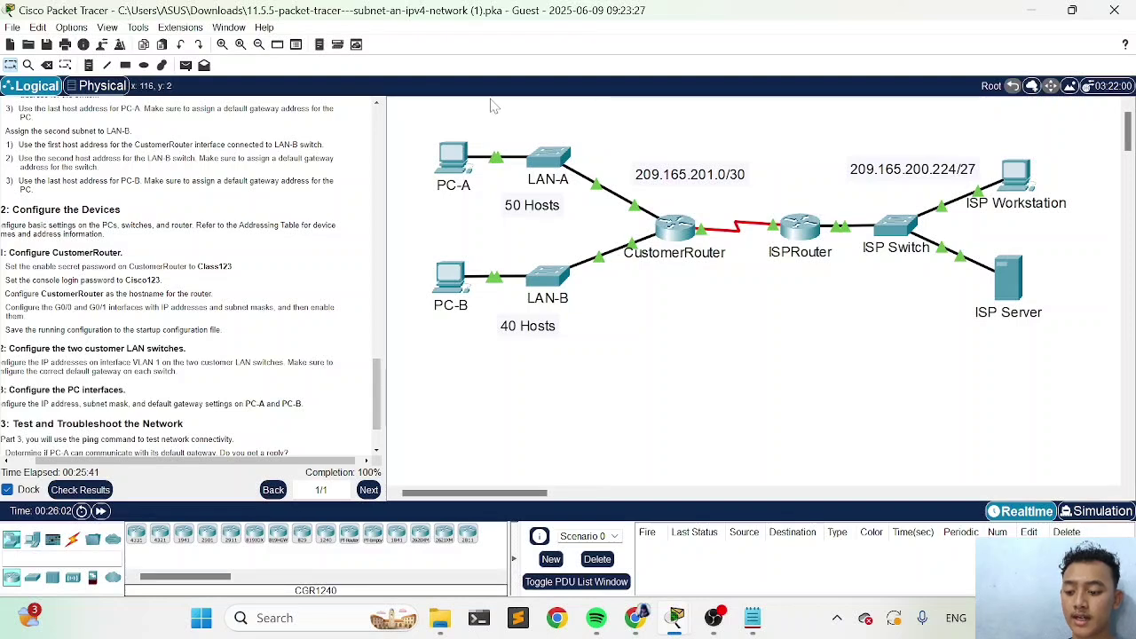
{"action": "mouse_move", "coordinate": [424, 112]}
{"action": "left_mouse_down"}
{"action": "mouse_move", "coordinate": [508, 241]}
{"action": "mouse_move", "coordinate": [733, 260]}
{"action": "mouse_move", "coordinate": [415, 100]}
{"action": "left_mouse_up"}
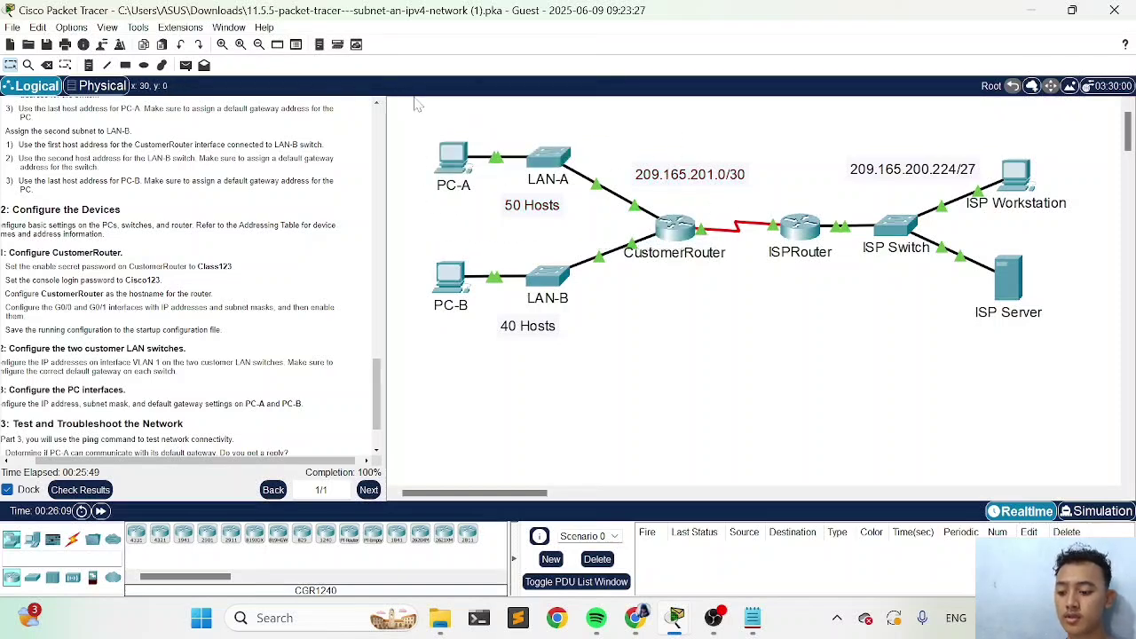
{"action": "left_click_drag", "start_coordinate": [409, 232], "coordinate": [637, 354]}
{"action": "left_click_drag", "start_coordinate": [639, 236], "coordinate": [668, 126]}
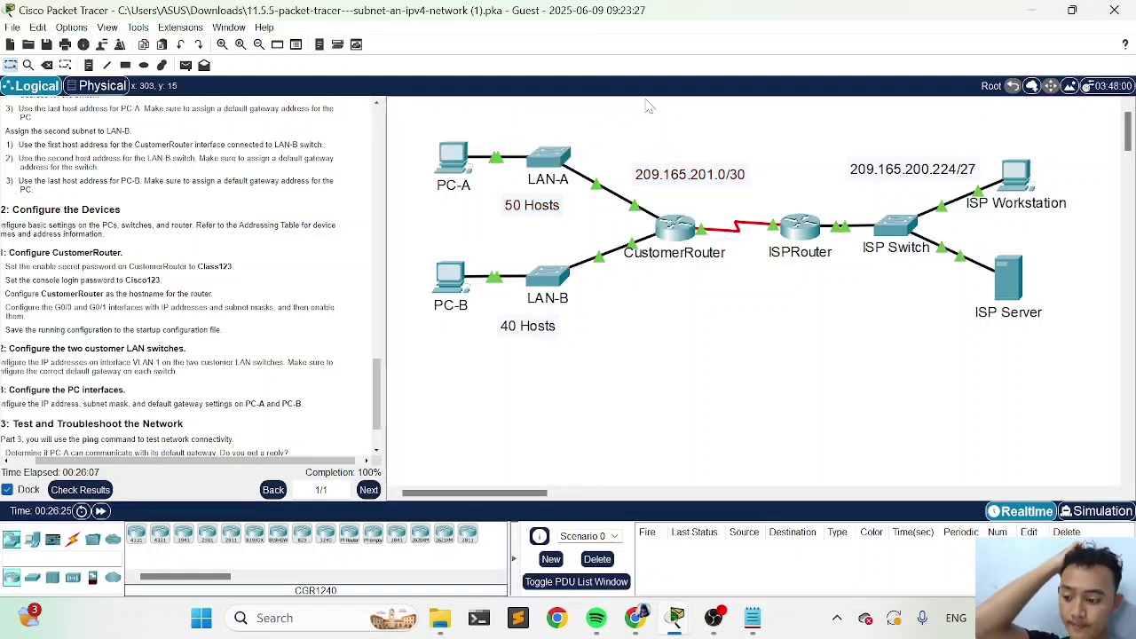